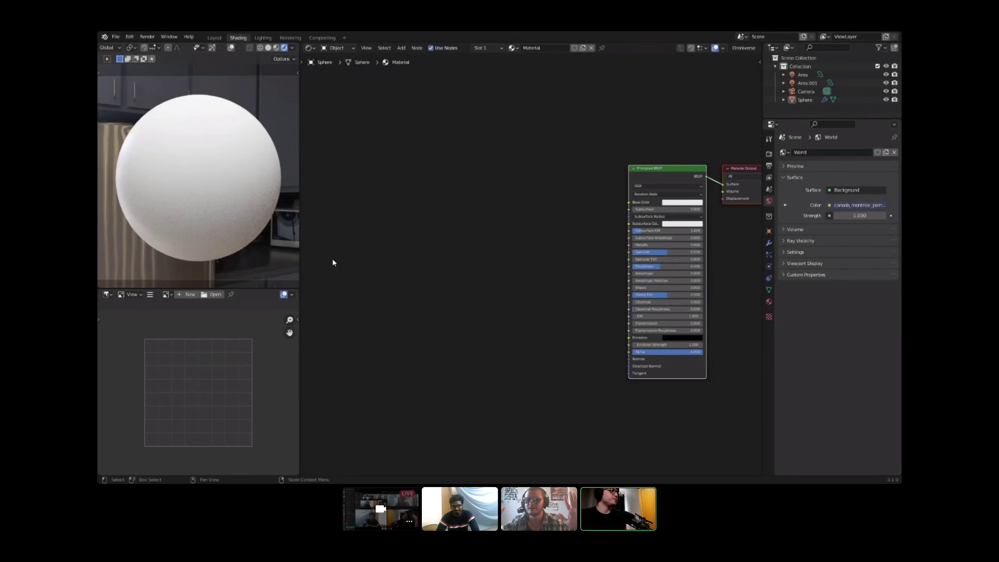
Step: Add a Texture Coordinate node to the sphere's material and preview its UV output on the surface
key(shift+a)
text(tc)
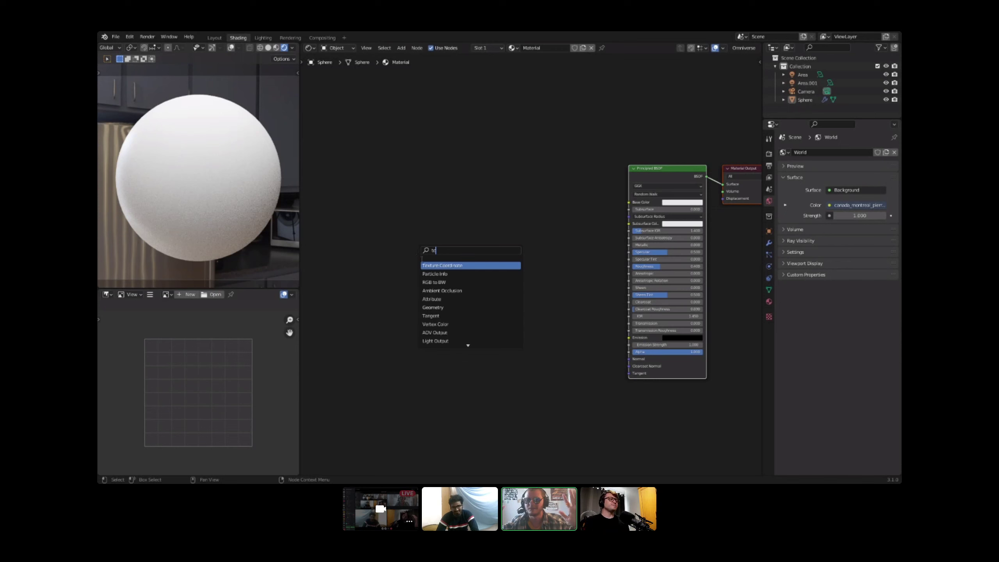
key(Return)
click(342, 213)
middle_drag(356, 224, 444, 235)
scroll(391, 232, up, 4)
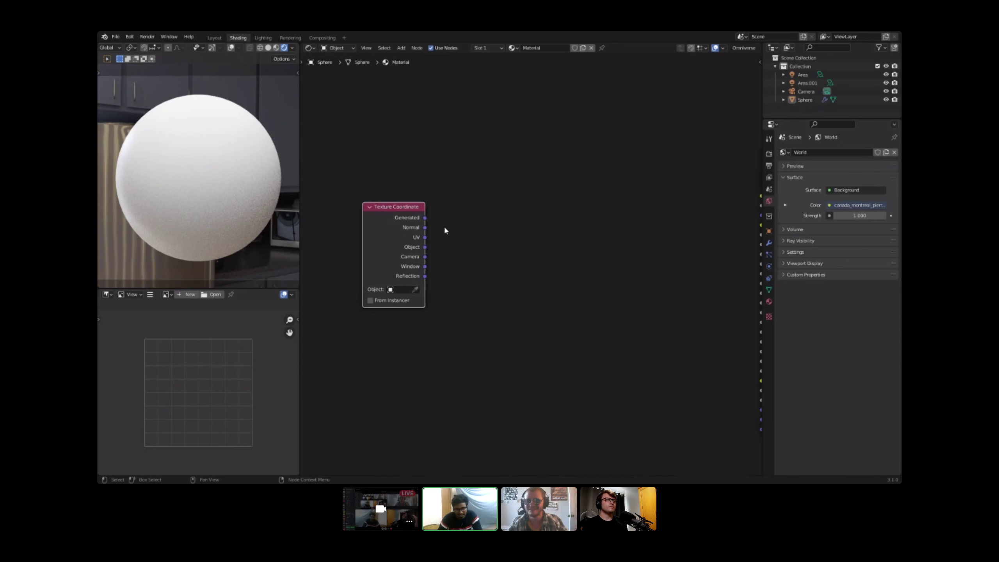
ctrl+shift+click(410, 249)
ctrl+shift+click(411, 249)
ctrl+shift+click(411, 248)
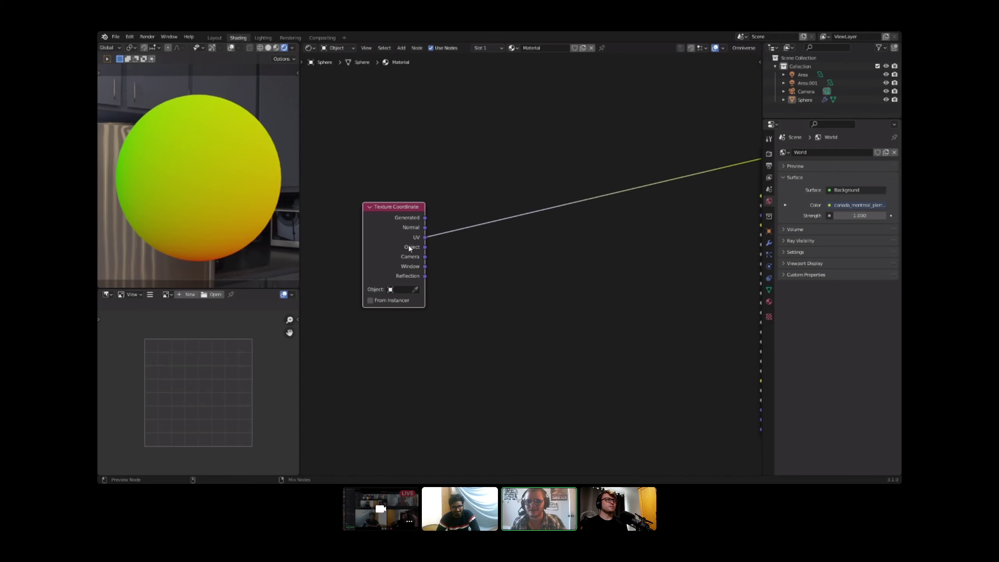
middle_drag(438, 244, 465, 230)
scroll(460, 241, up, 3)
key(shift+a)
text(s)
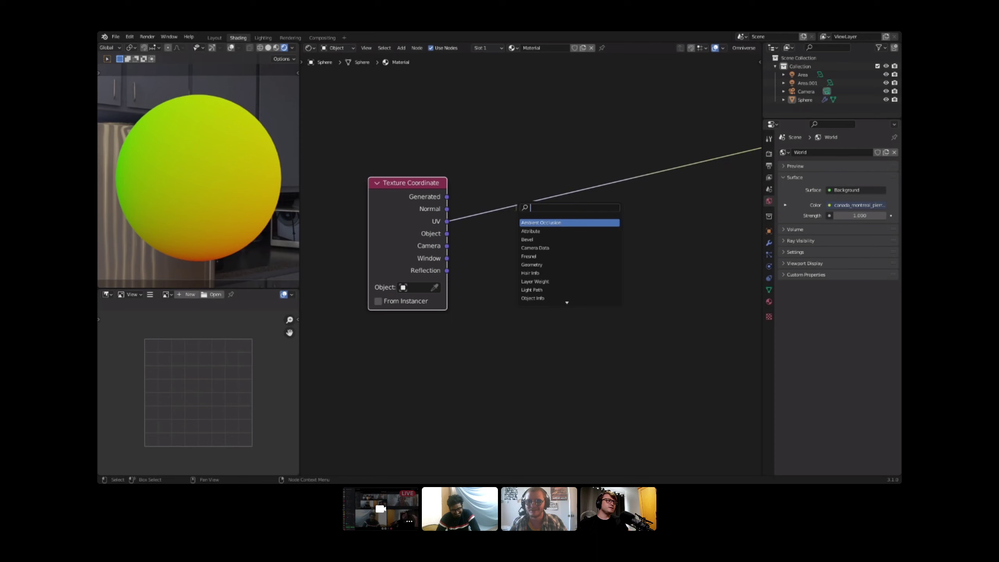
text(vec)
click(532, 223)
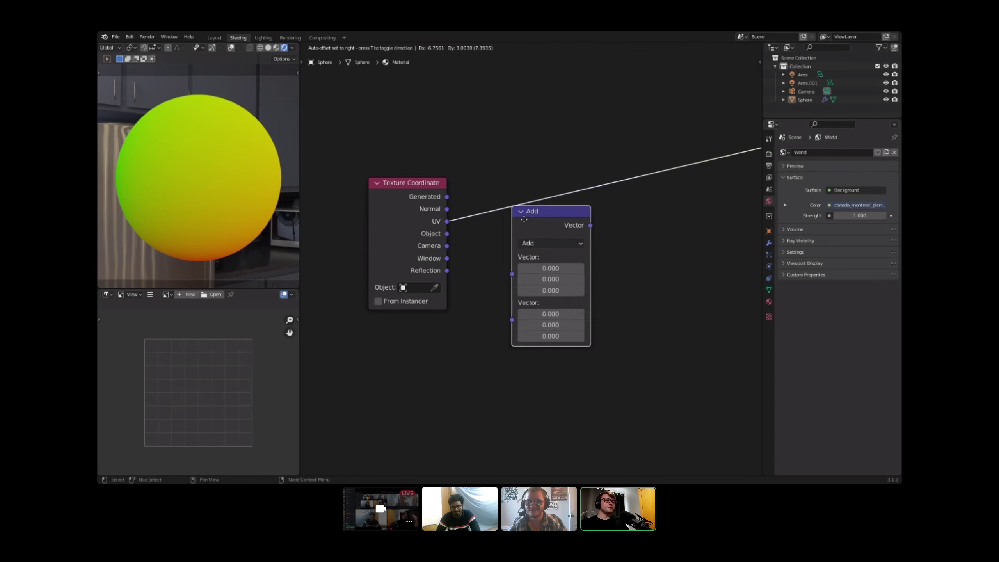
click(509, 207)
click(507, 228)
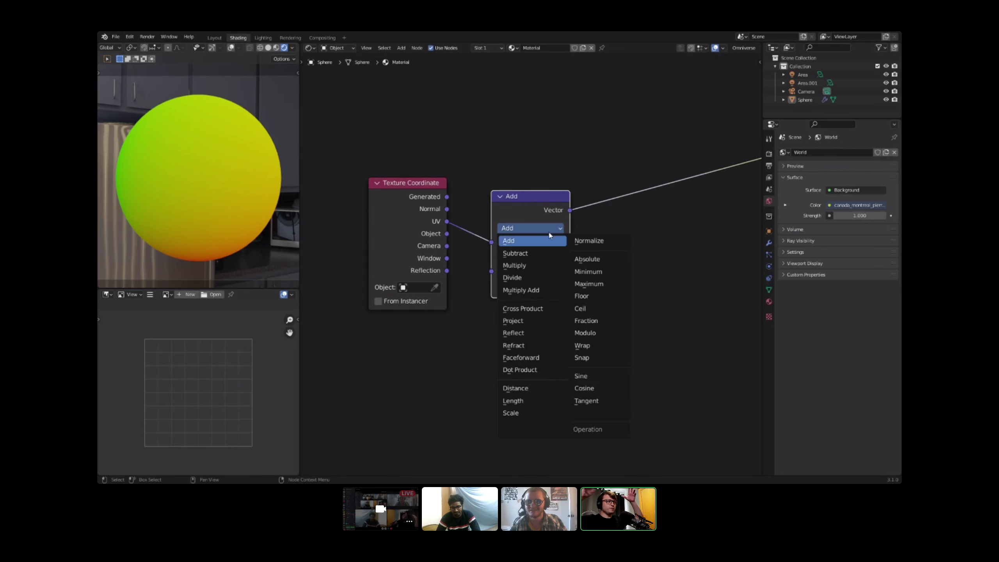
click(508, 240)
key(ctrl+x)
Step: Insert a Voronoi Texture node fed by the UV coordinates and preview its Position output
key(shift+a)
click(486, 228)
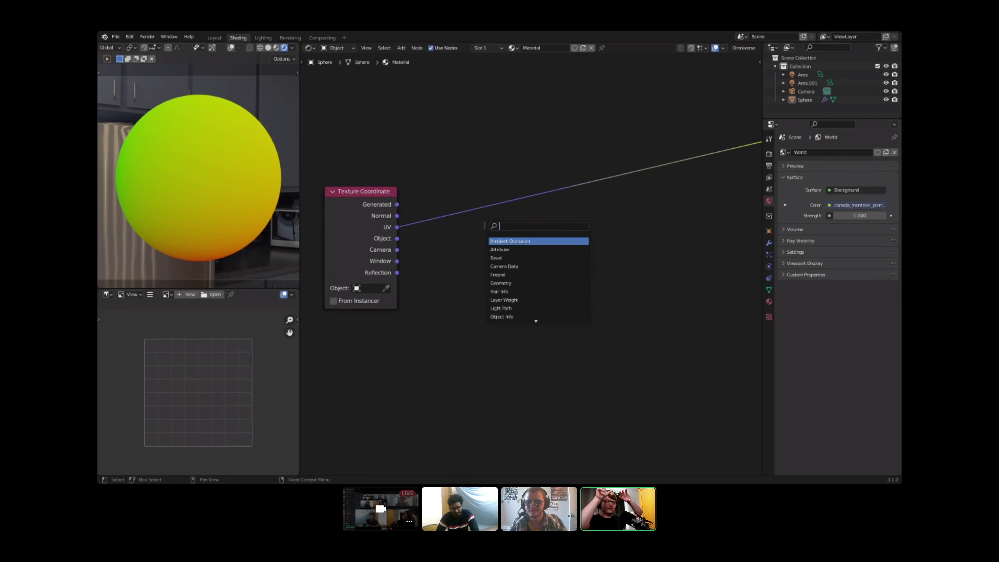
text(vo)
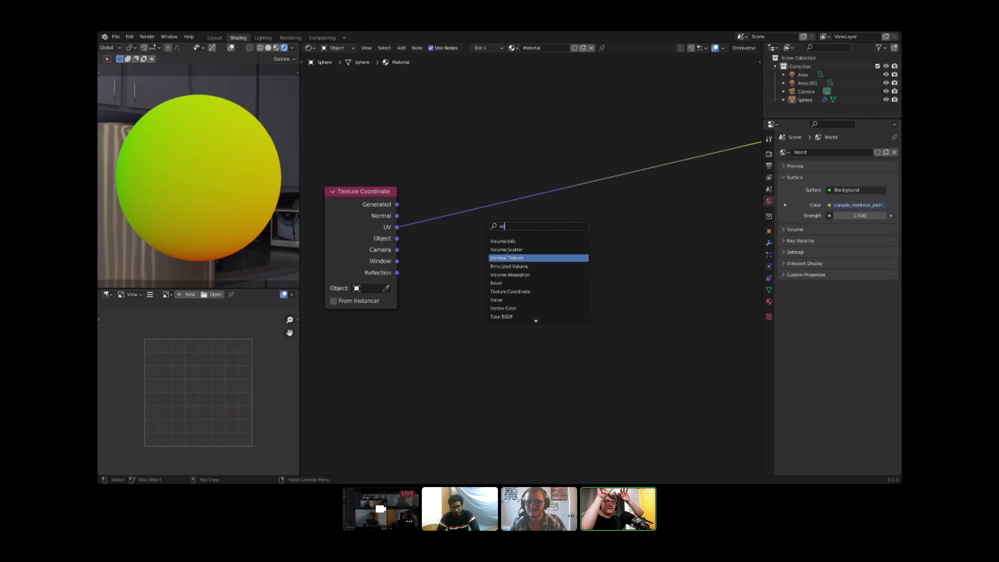
click(506, 258)
click(492, 220)
ctrl+shift+click(489, 225)
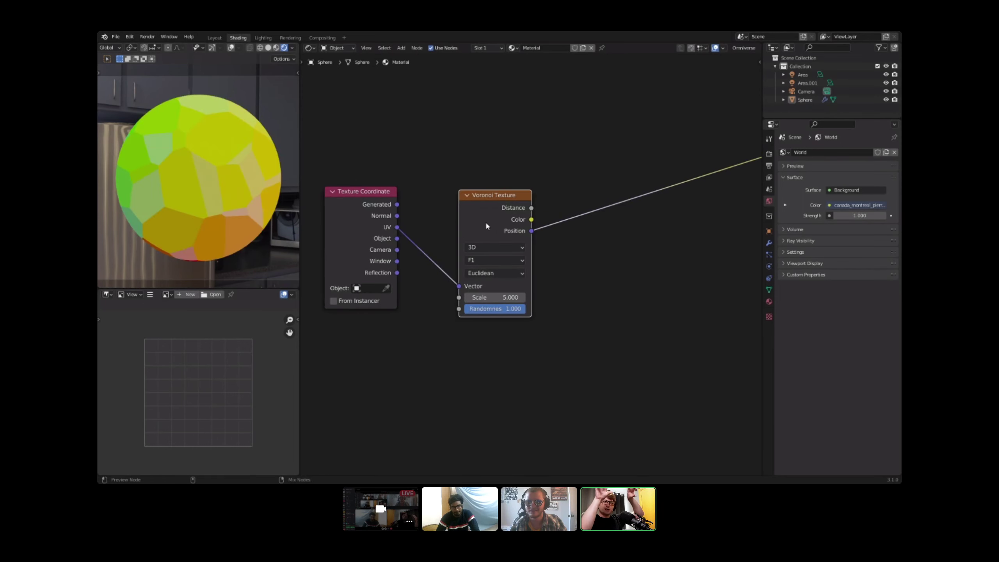
middle_drag(477, 236, 431, 231)
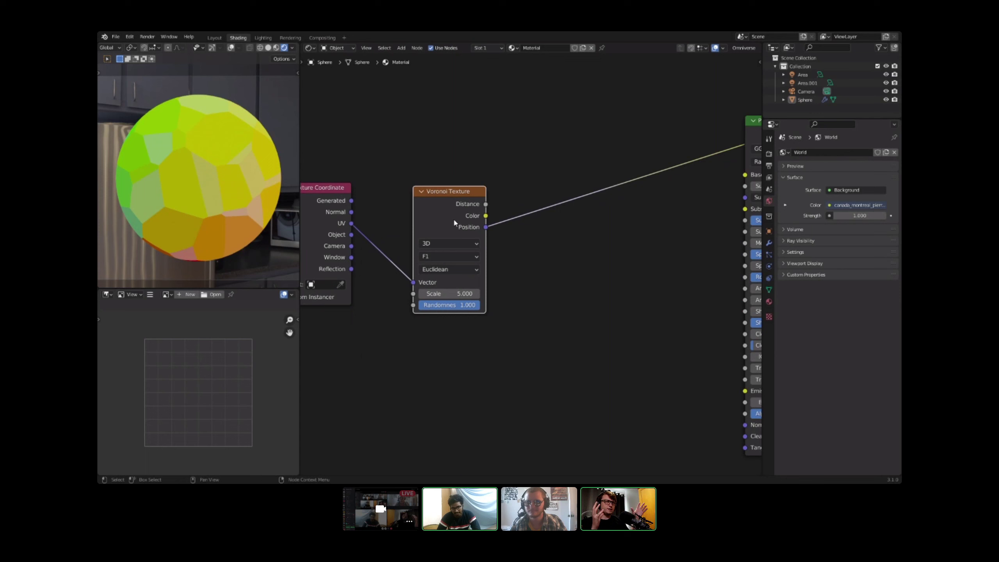
Step: Insert a Vector Math node after the Voronoi Position output, set it to Subtract, and link the UV coordinates to its second vector
middle_drag(508, 212, 489, 208)
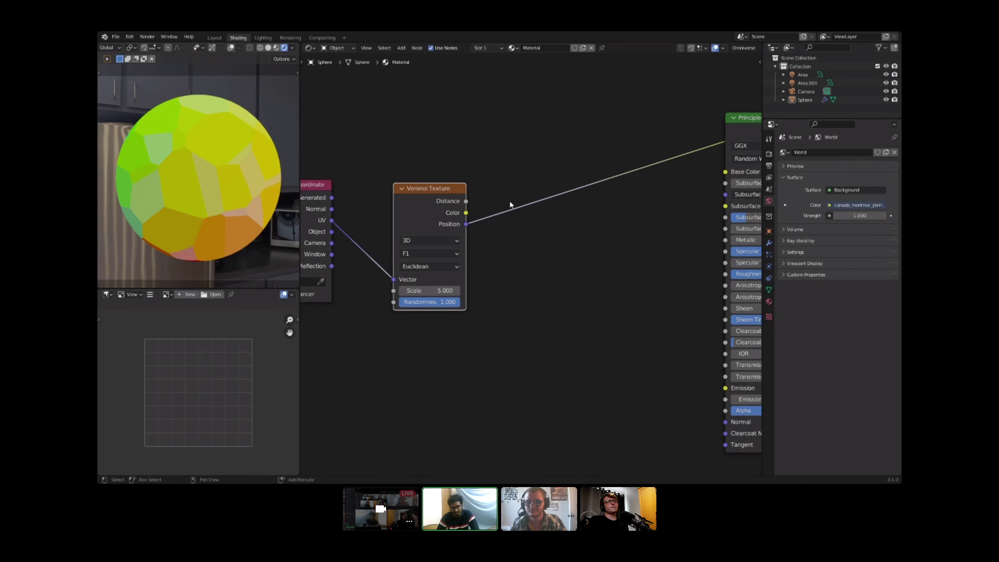
key(shift+a)
text(sve)
key(Return)
click(535, 177)
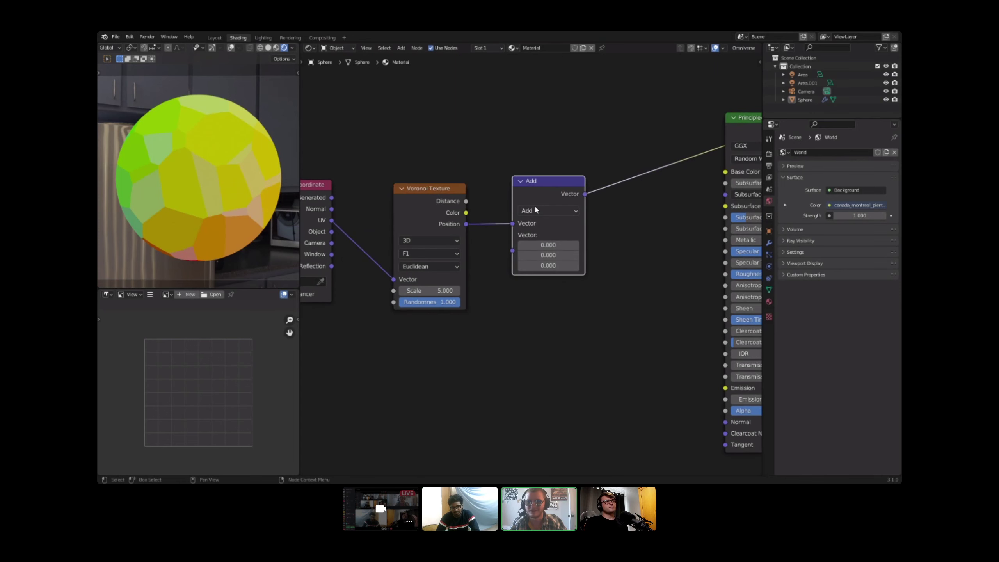
click(548, 210)
click(529, 223)
drag(328, 223, 512, 250)
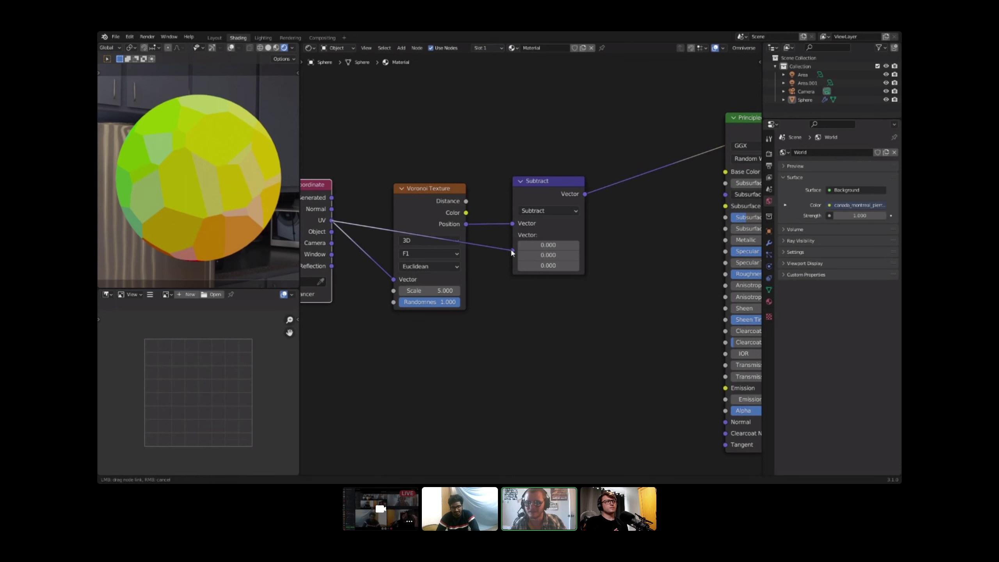
Step: Duplicate the Subtract node onto its outgoing link and set the copy's operation to Scale
drag(544, 202, 518, 220)
key(shift+d)
click(633, 205)
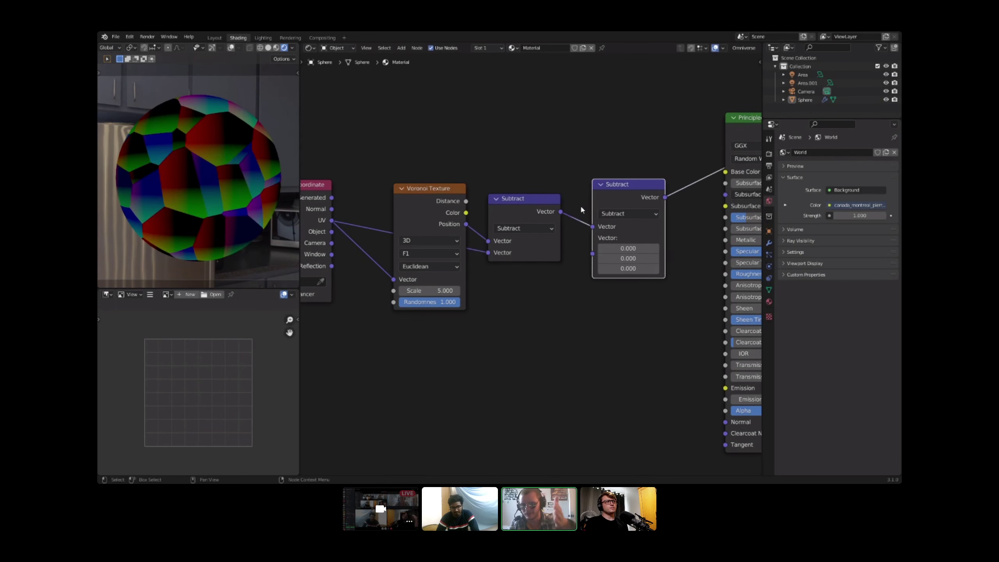
click(637, 213)
click(615, 371)
Step: Add a Value node below the Voronoi Texture and inspect the cell pattern on the sphere up close
key(shift+a)
click(565, 298)
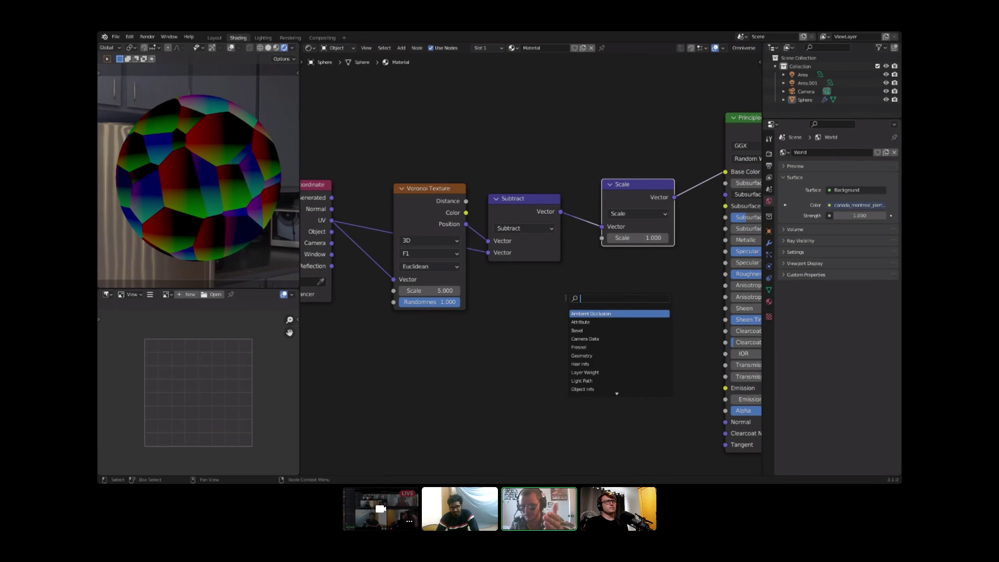
text(va)
key(Return)
click(407, 346)
scroll(194, 200, up, 3)
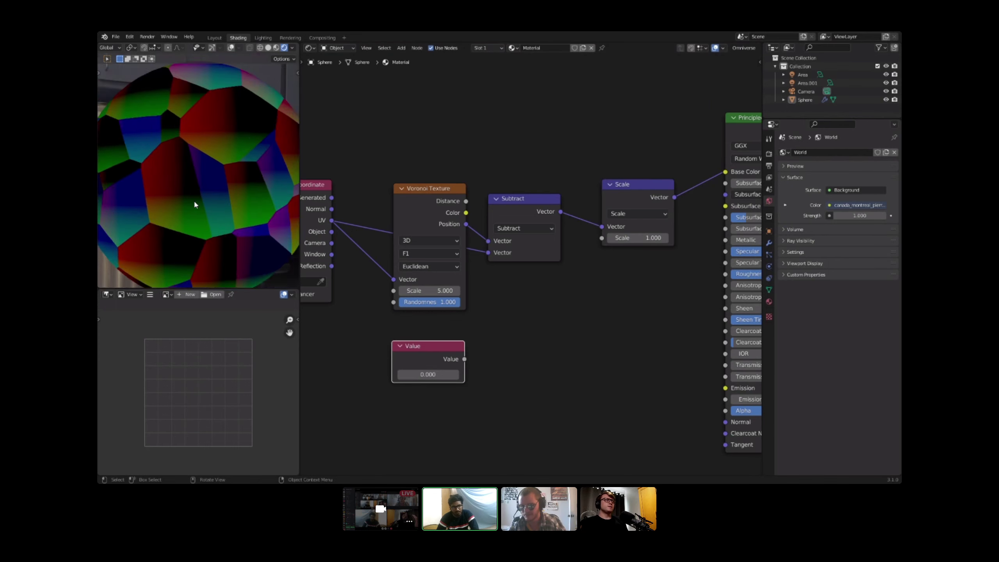
scroll(193, 179, up, 3)
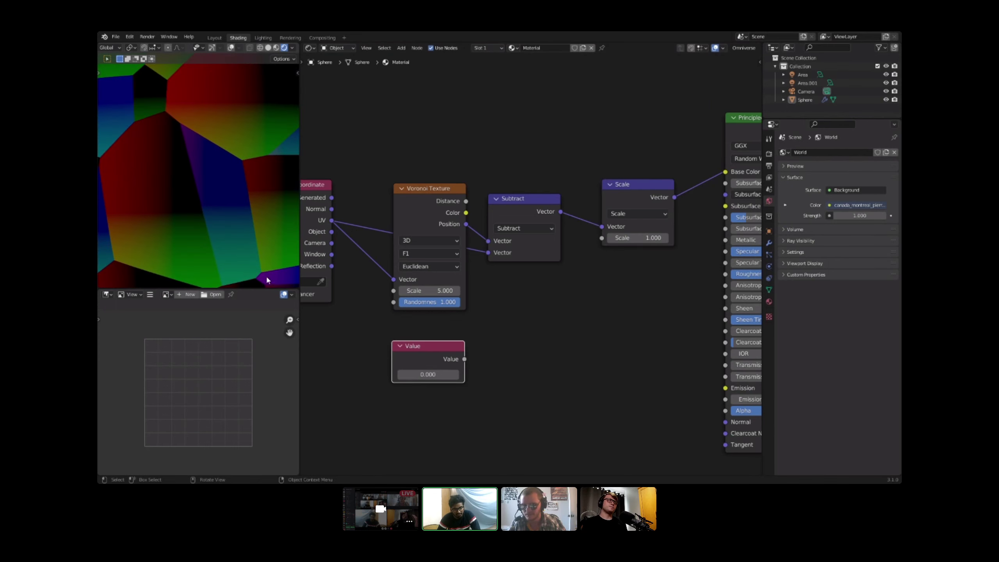
Step: Duplicate the Voronoi Texture with its UV link, set the copy to Distance to Edge, and preview its Distance output
scroll(433, 315, down, 2)
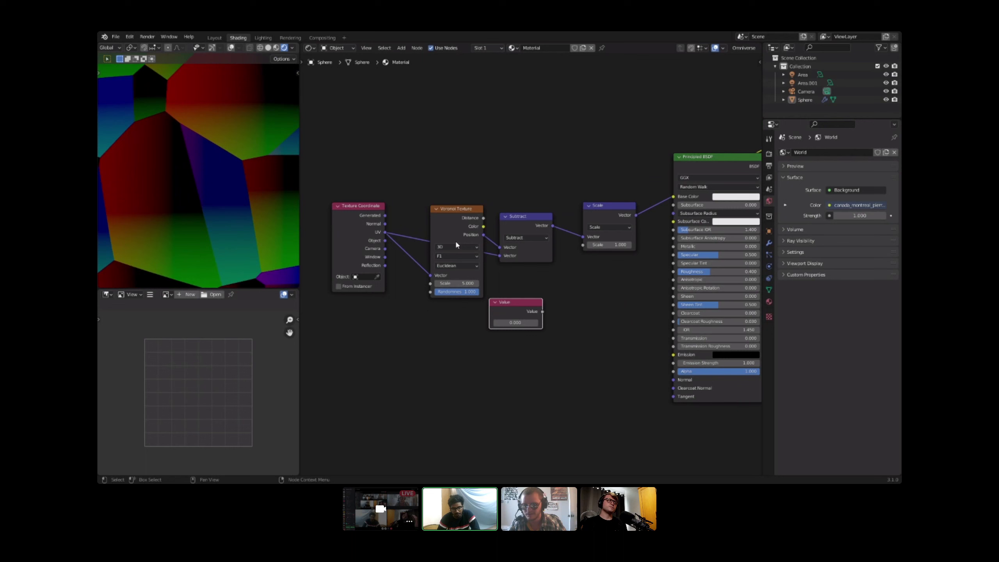
key(shift+d)
click(449, 323)
click(455, 350)
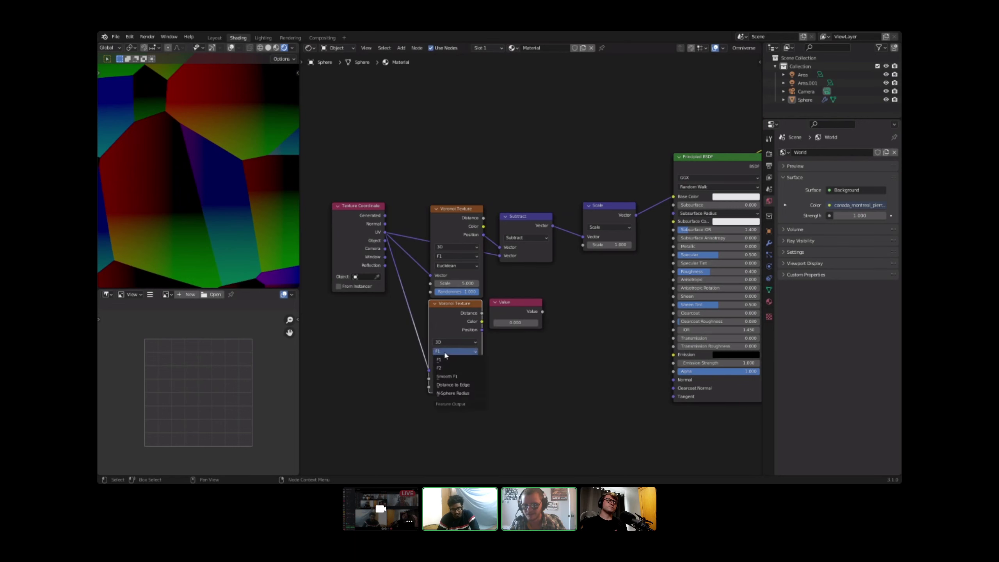
click(452, 385)
drag(483, 313, 673, 197)
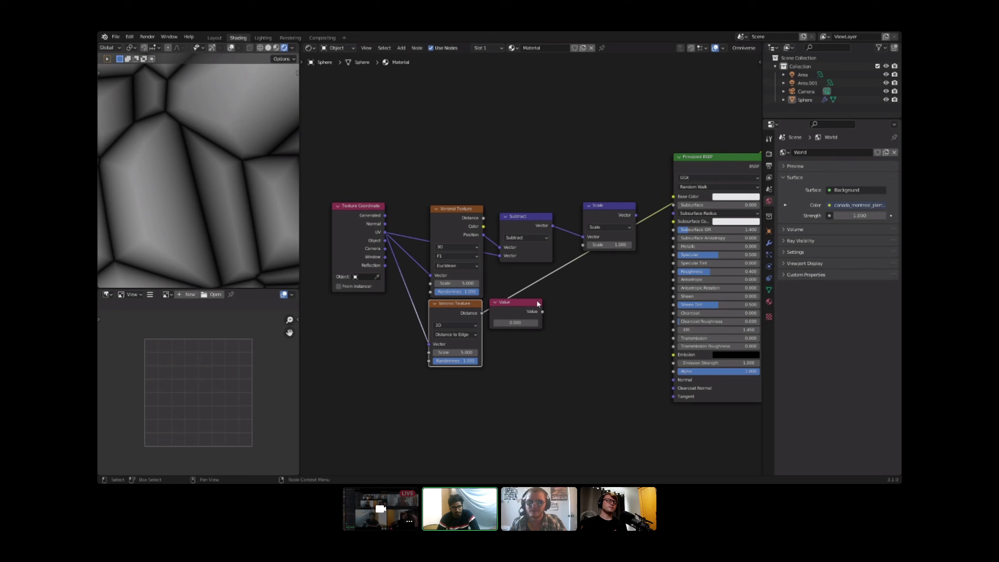
Step: Link the Value node to the Scale inputs of both Voronoi Textures and the vector Scale node, and set it to 10.5
drag(524, 308, 541, 305)
scroll(563, 318, up, 1)
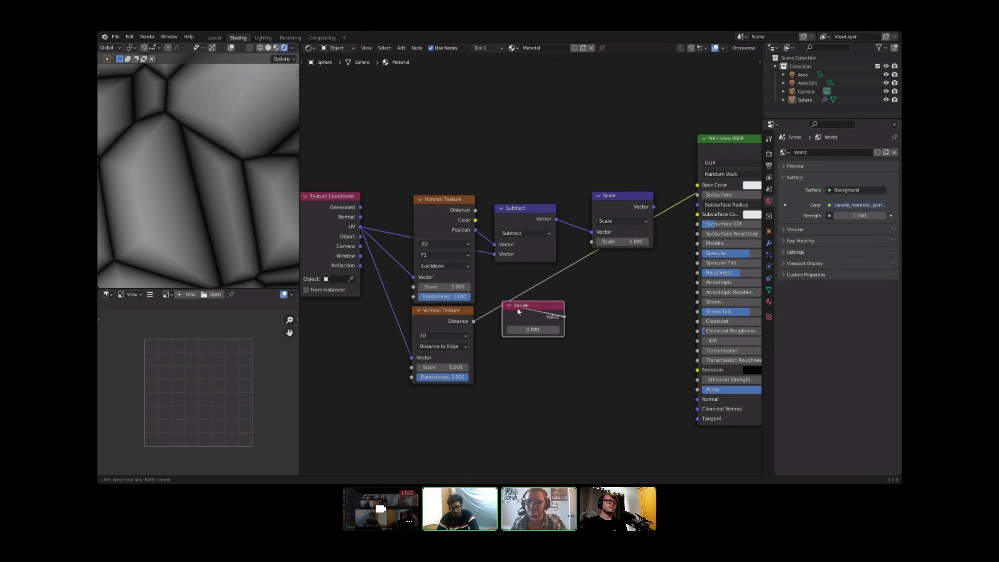
drag(407, 289, 412, 286)
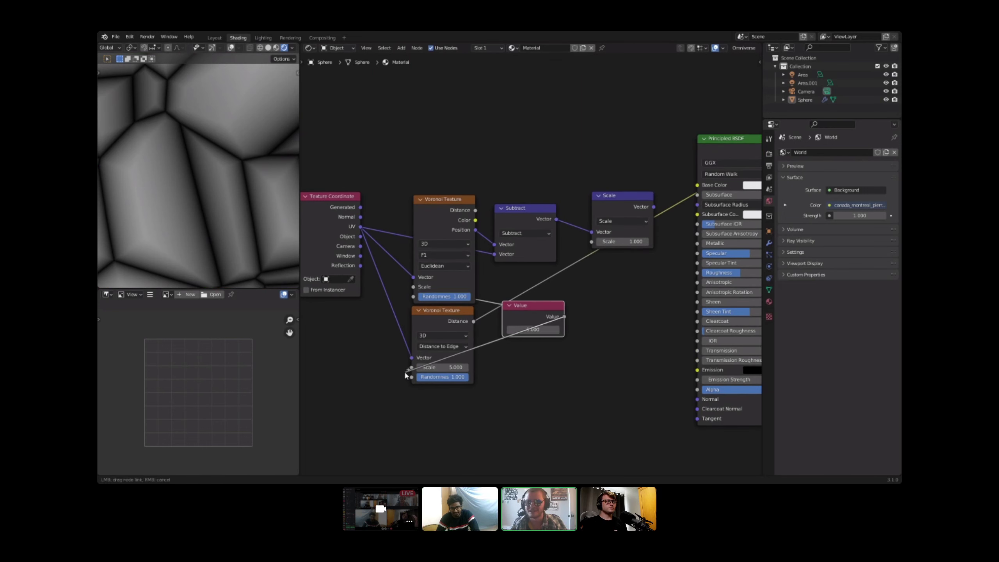
drag(423, 368, 412, 367)
drag(531, 311, 591, 241)
drag(350, 355, 538, 240)
Step: Preview the vector Scale node's output on the material
ctrl+shift+click(626, 196)
middle_drag(625, 196, 470, 205)
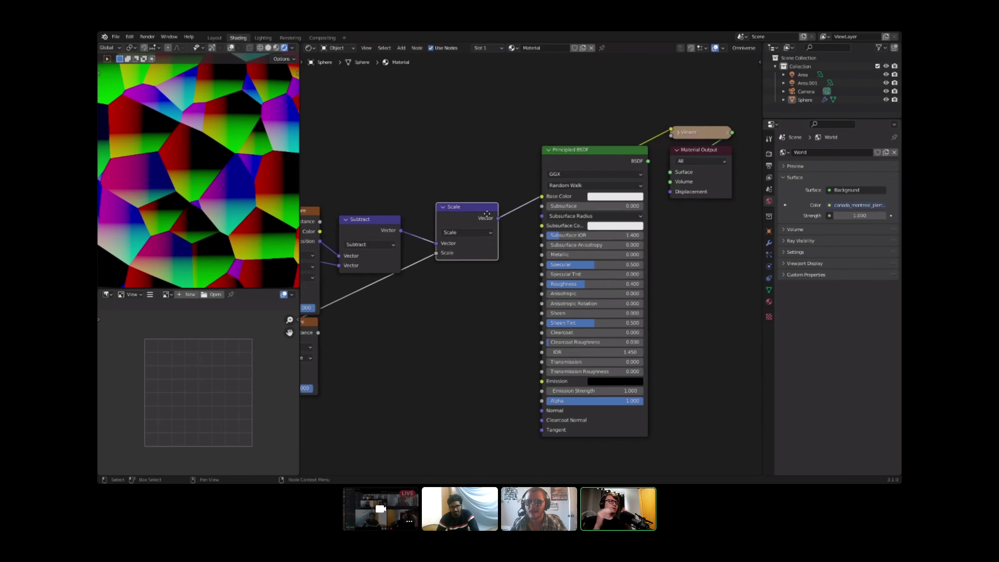
scroll(471, 207, down, 4)
drag(542, 187, 673, 227)
scroll(535, 236, up, 3)
scroll(564, 201, up, 1)
middle_drag(533, 216, 602, 212)
key(shift+a)
key(s)
key(Escape)
Step: Move the Texture Coordinate node away from the Voronoi Textures and add a reroute point joining its UV links
scroll(539, 228, down, 1)
scroll(492, 208, down, 1)
middle_drag(490, 208, 660, 210)
drag(475, 218, 390, 222)
shift+right_drag(476, 214, 474, 274)
Step: Add a Noise Texture node above the Texture Coordinate links and connect the UV output to its Vector input
middle_drag(495, 183, 462, 214)
key(shift+a)
click(463, 212)
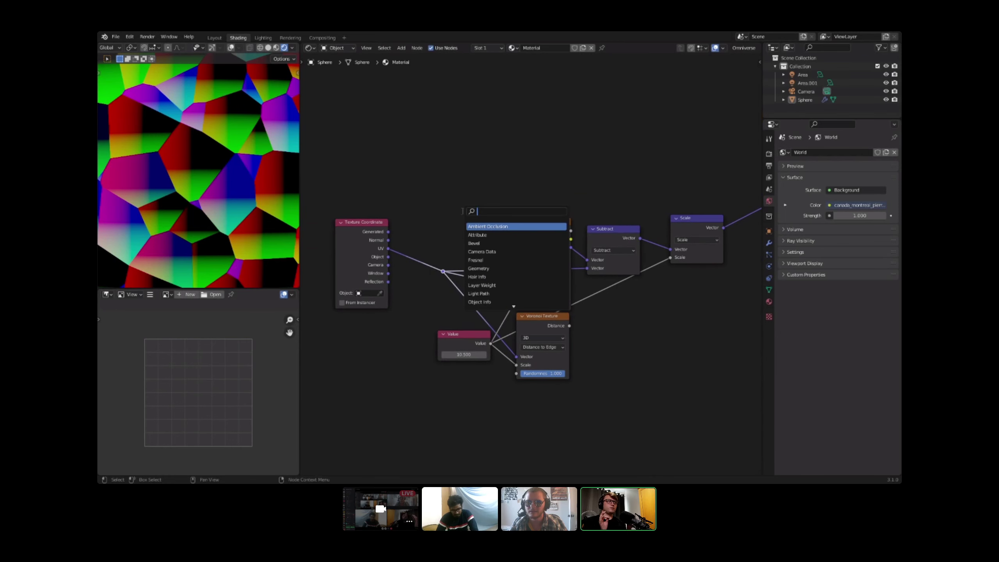
text(noi)
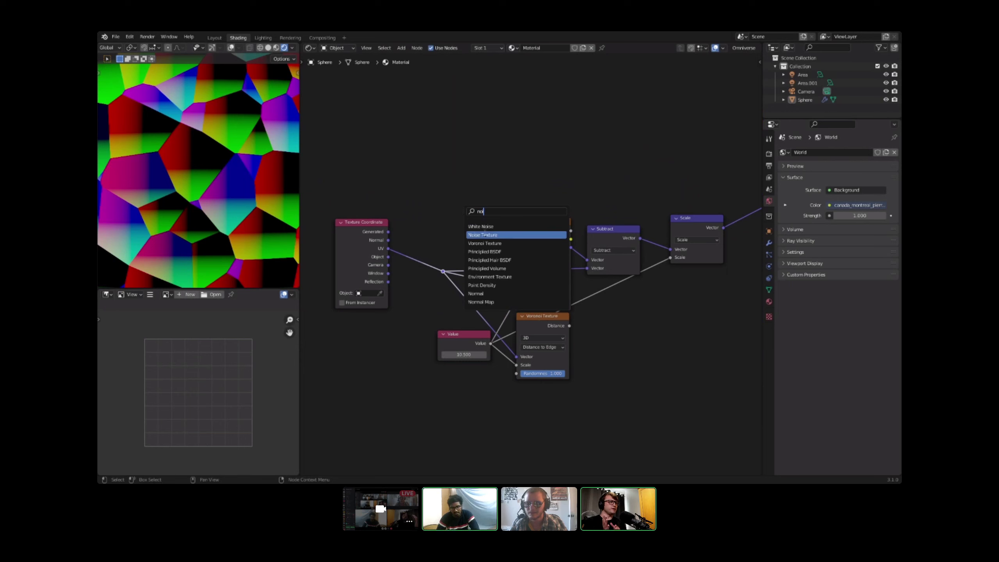
click(486, 235)
click(454, 179)
drag(388, 248, 424, 214)
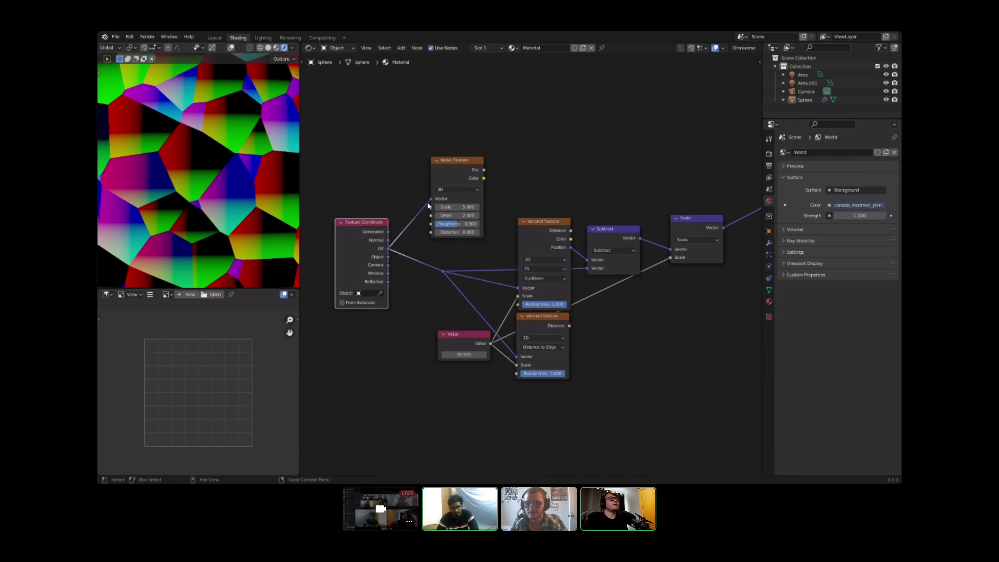
drag(349, 241, 328, 241)
Step: Set the Noise Texture's roughness to about 0.658, change its scale, and preview its Fac output
scroll(425, 200, up, 5)
drag(427, 205, 437, 205)
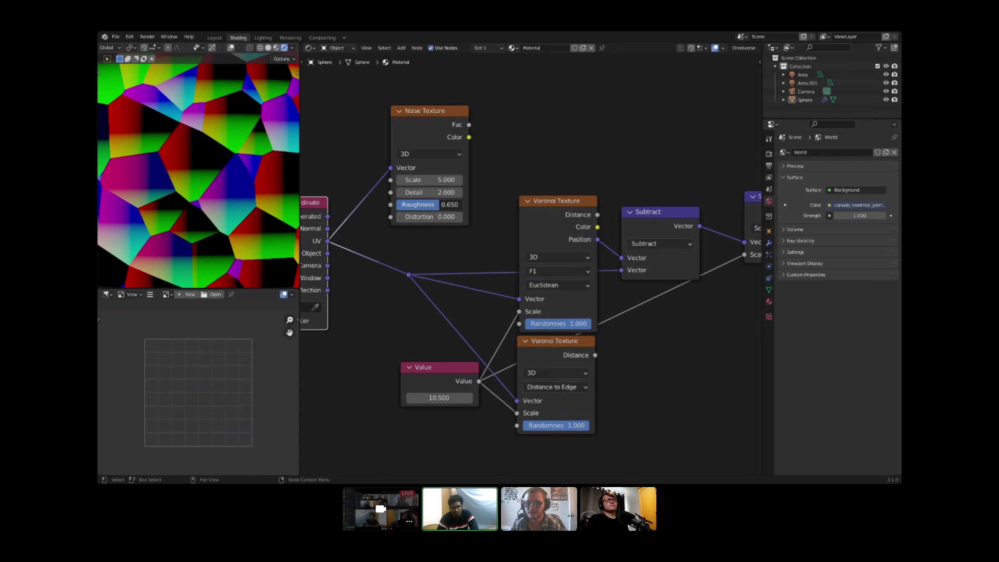
middle_drag(439, 165, 490, 229)
scroll(490, 229, up, 1)
click(490, 229)
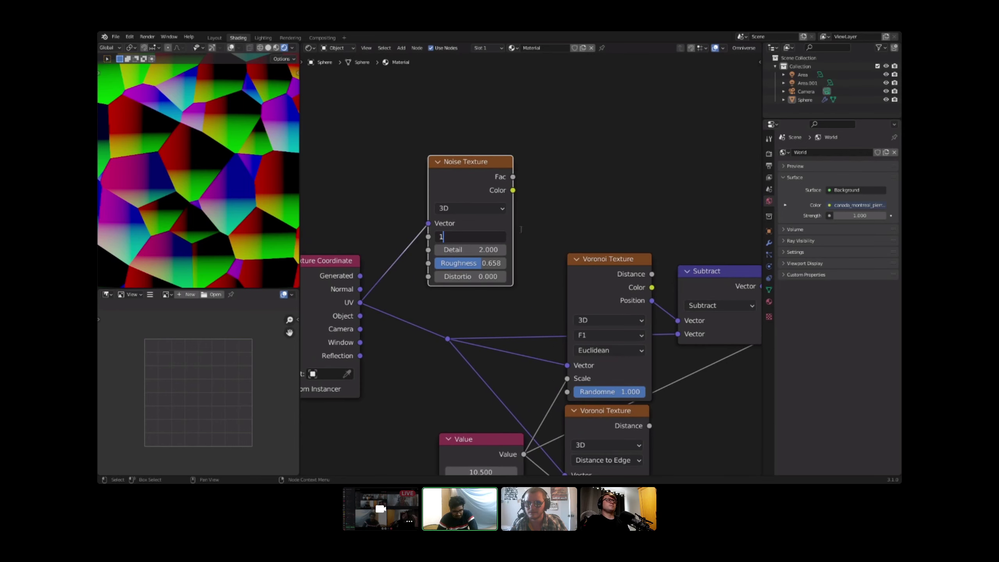
ctrl+shift+click(488, 177)
Step: Delete the Noise Texture node from the material
middle_drag(448, 206, 617, 191)
scroll(613, 193, down, 3)
drag(518, 251, 466, 247)
click(623, 193)
key(x)
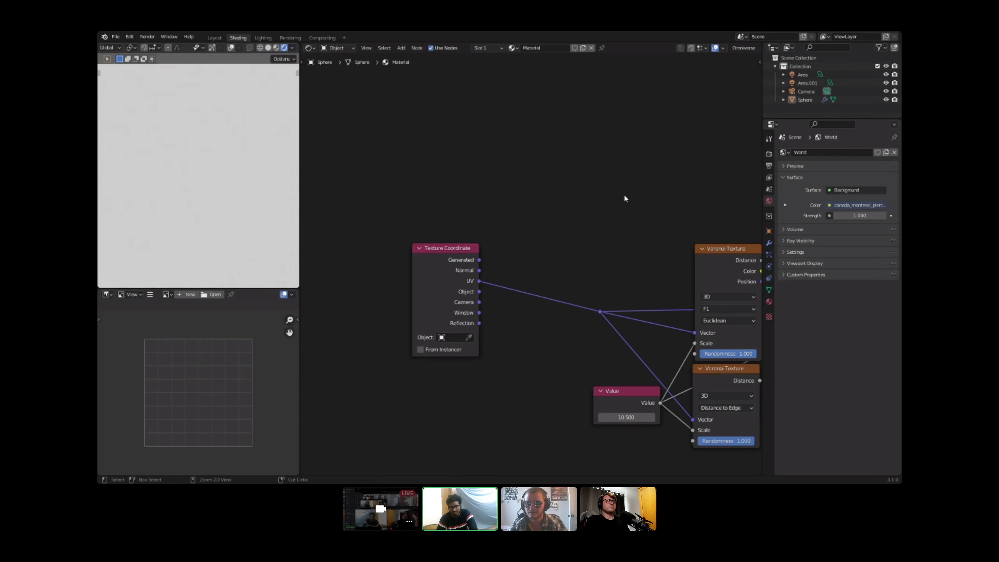
Step: Add a White Noise Texture node, feed it the UV coordinates, and preview its Value output up close
key(shift+a)
text(sw)
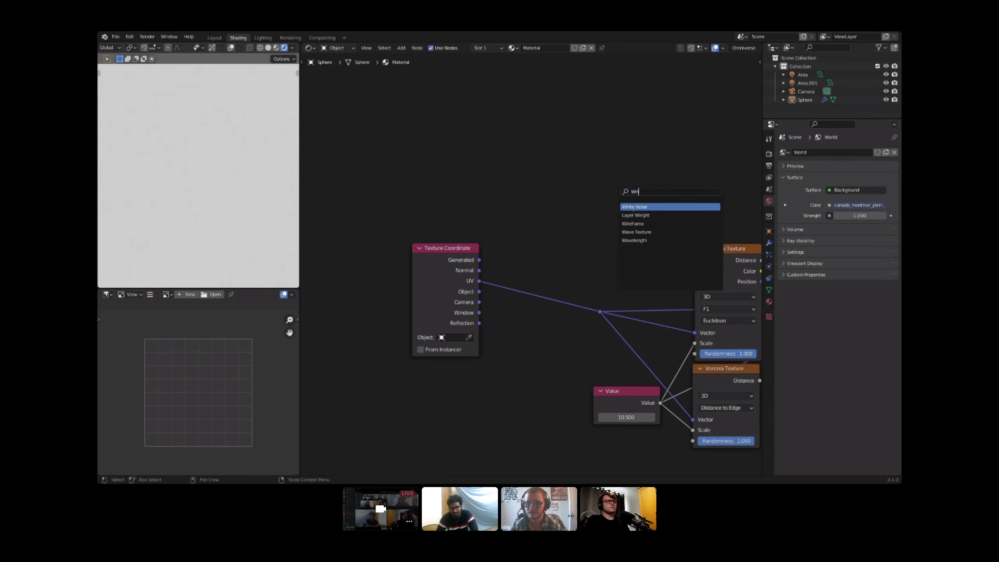
key(Return)
drag(478, 281, 549, 258)
ctrl+shift+click(567, 231)
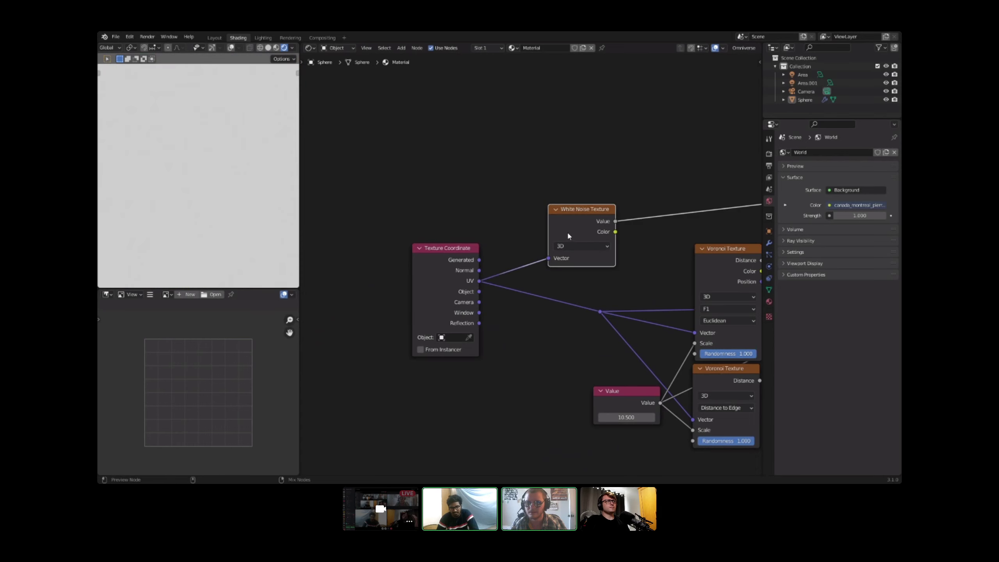
scroll(203, 199, up, 3)
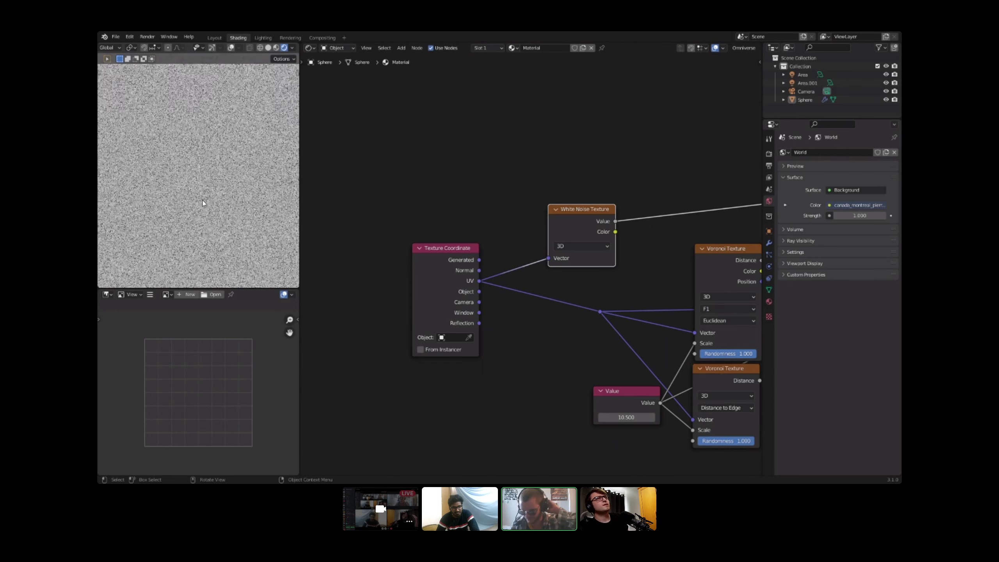
scroll(497, 195, up, 2)
Step: Insert a color Mix node on the link from UV to the reroute point and space it out beside the White Noise Texture
middle_drag(497, 194, 449, 172)
key(shift+a)
key(s)
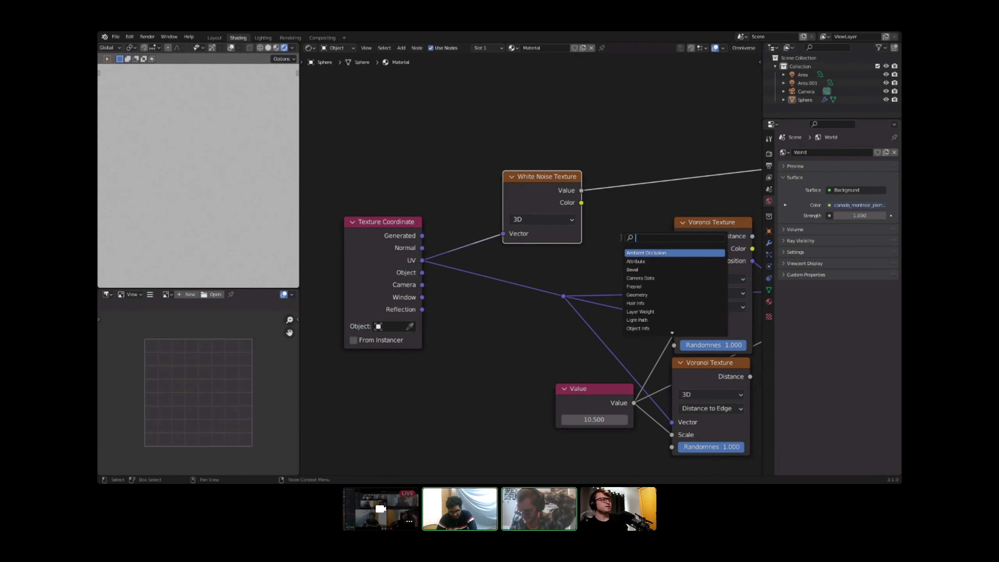
key(Return)
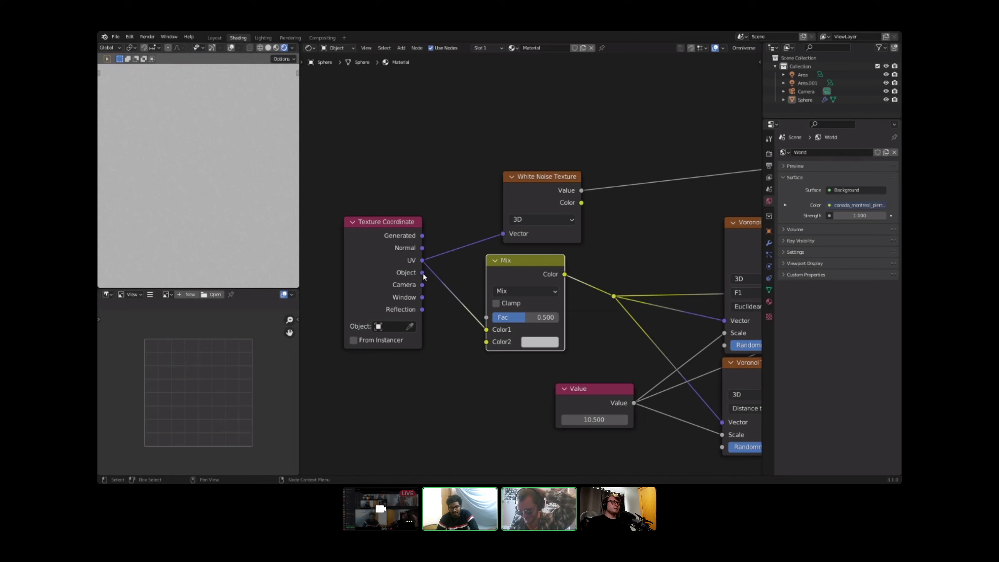
drag(378, 272, 378, 267)
drag(680, 202, 561, 201)
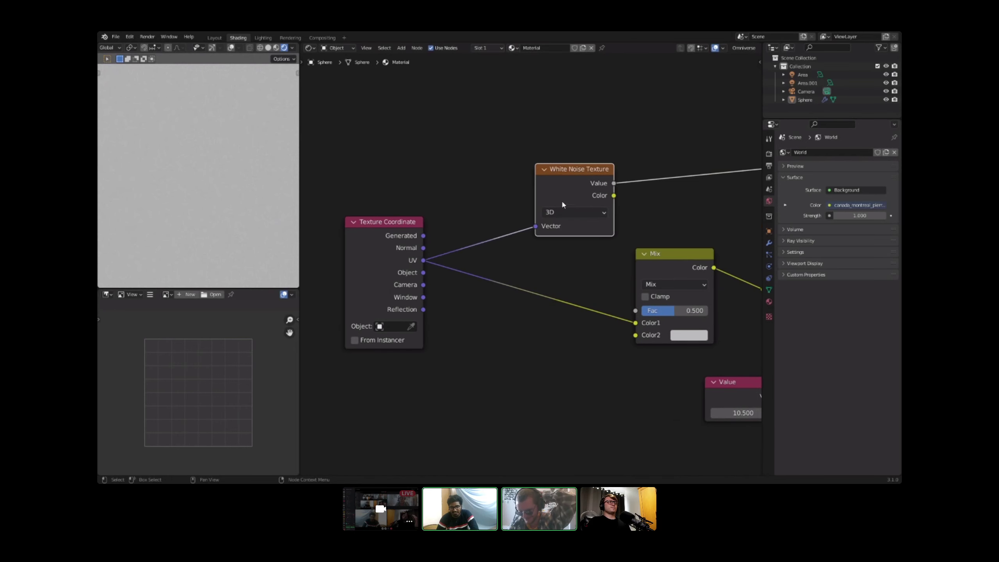
Step: Feed the White Noise Texture's Color into the Mix node and set the blend mode to Linear Light
middle_drag(562, 201, 495, 203)
drag(581, 336, 581, 336)
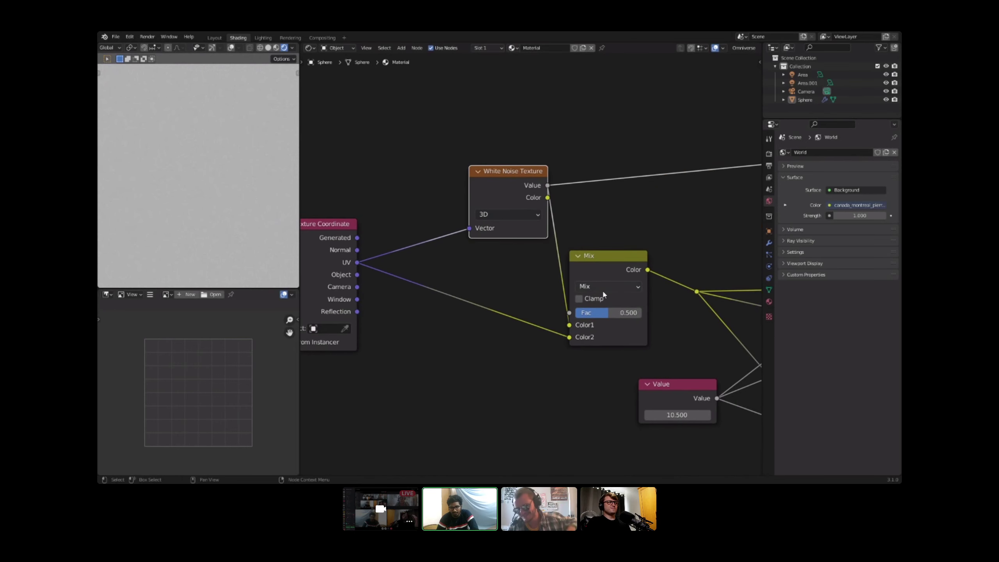
click(602, 287)
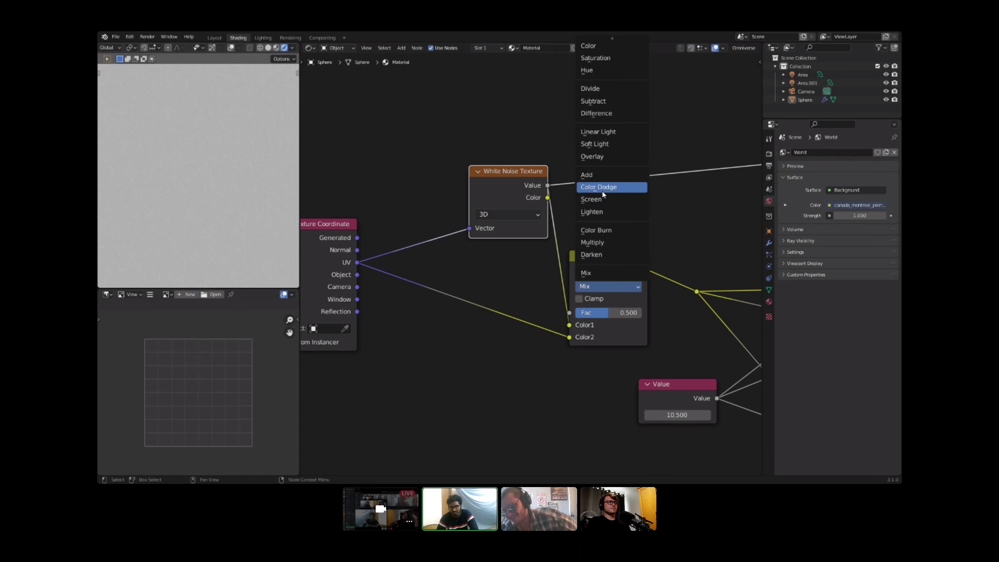
click(604, 133)
Step: Preview the F1 Voronoi Texture's Color output and set the Linear Light node's Fac to 0.025
scroll(648, 183, down, 4)
middle_drag(648, 183, 354, 223)
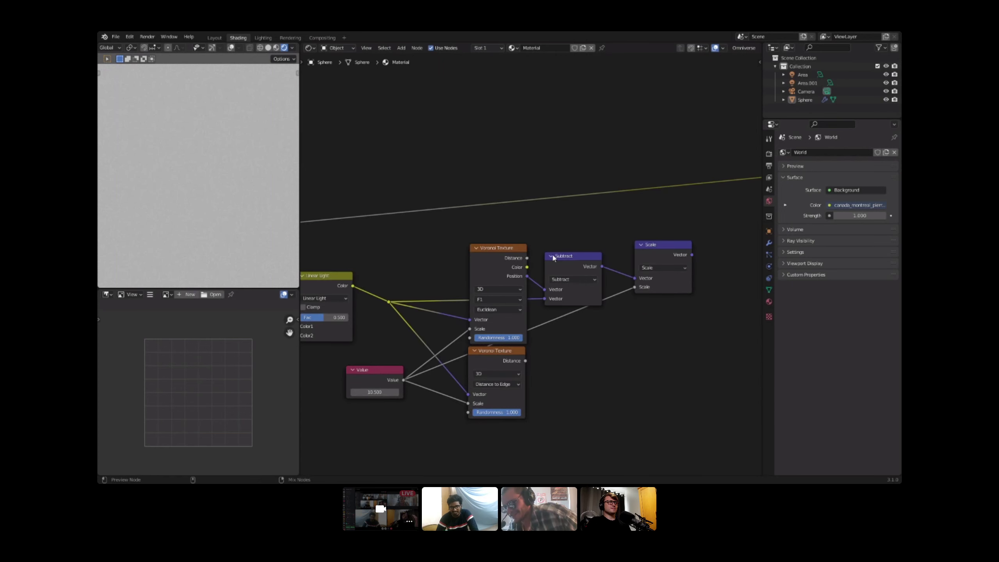
ctrl+shift+click(499, 263)
middle_drag(501, 266, 609, 239)
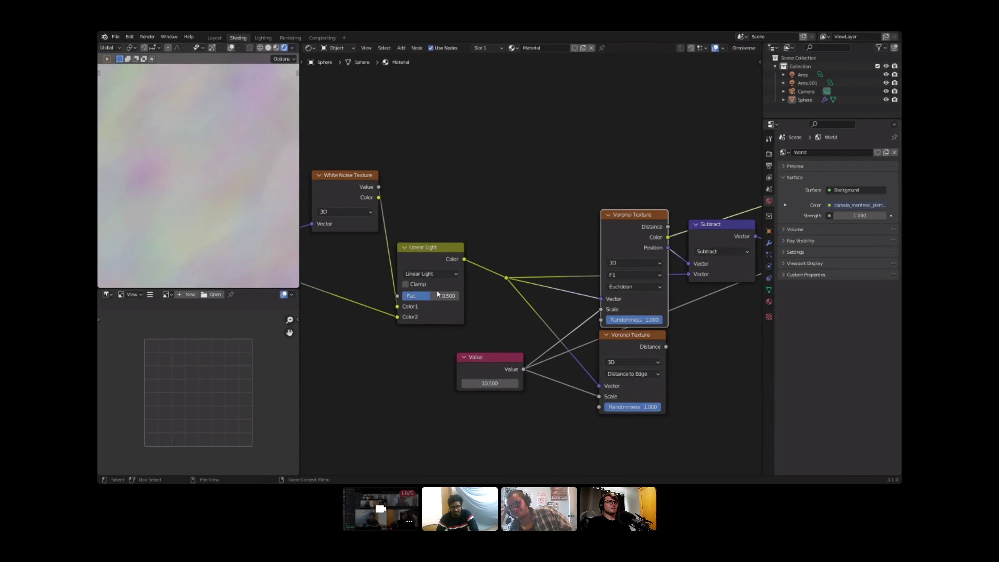
drag(438, 294, 404, 298)
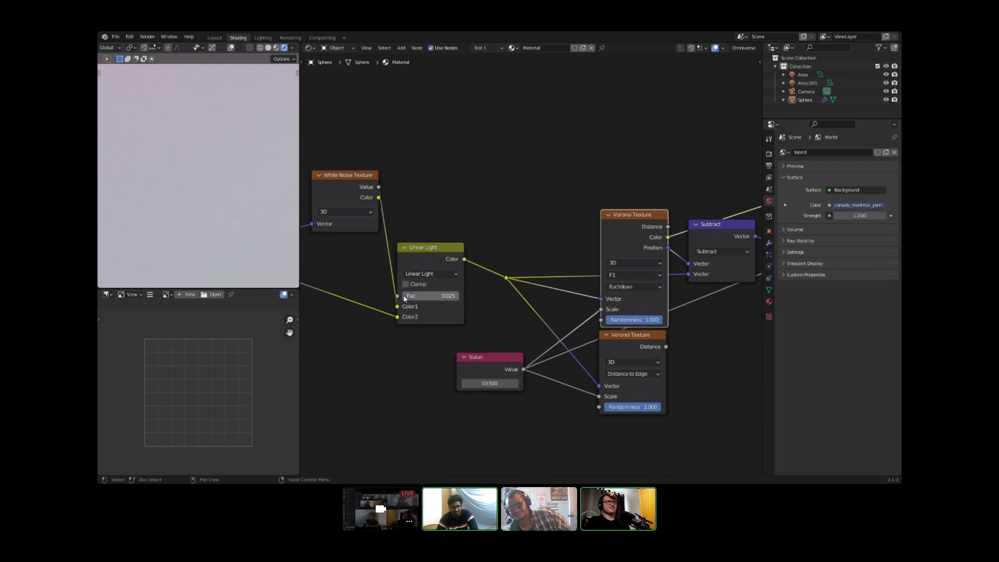
Step: Rewire the Linear Light node with UV into Color1 and noise Color into Color2, and move the White Noise Texture below the UV link
middle_drag(405, 298, 476, 293)
drag(457, 198, 472, 313)
middle_drag(426, 222, 481, 225)
drag(477, 196, 413, 333)
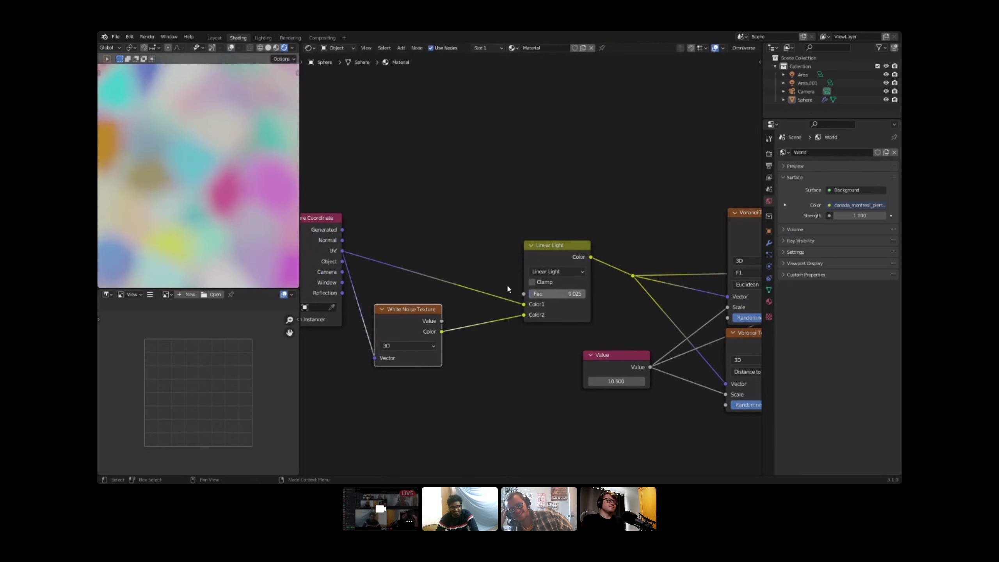
Step: Try Linear Light Fac values of 0.005 and 0.000 against the cell edges, and settle on 0.004
scroll(206, 222, down, 4)
scroll(553, 288, up, 2)
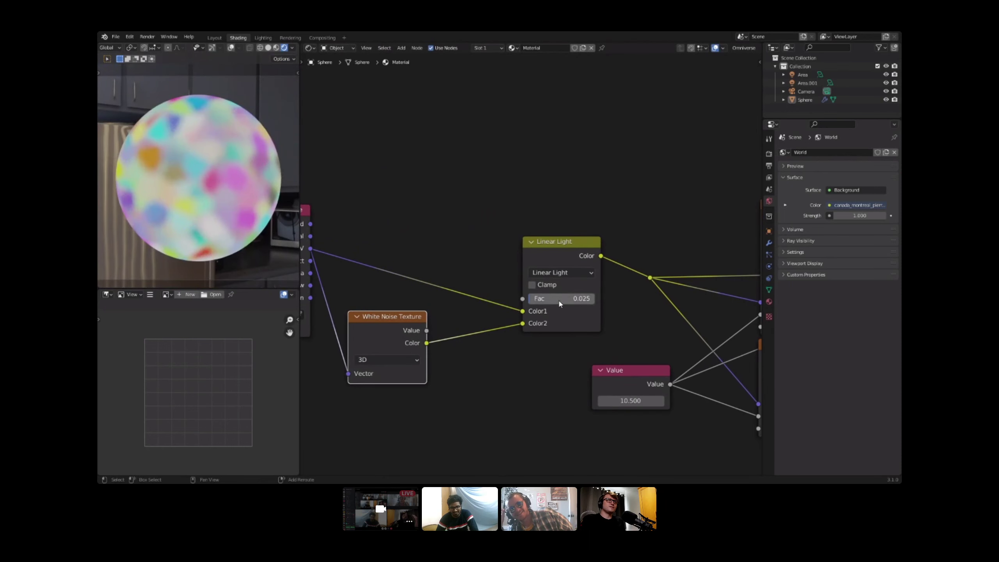
drag(559, 300, 545, 298)
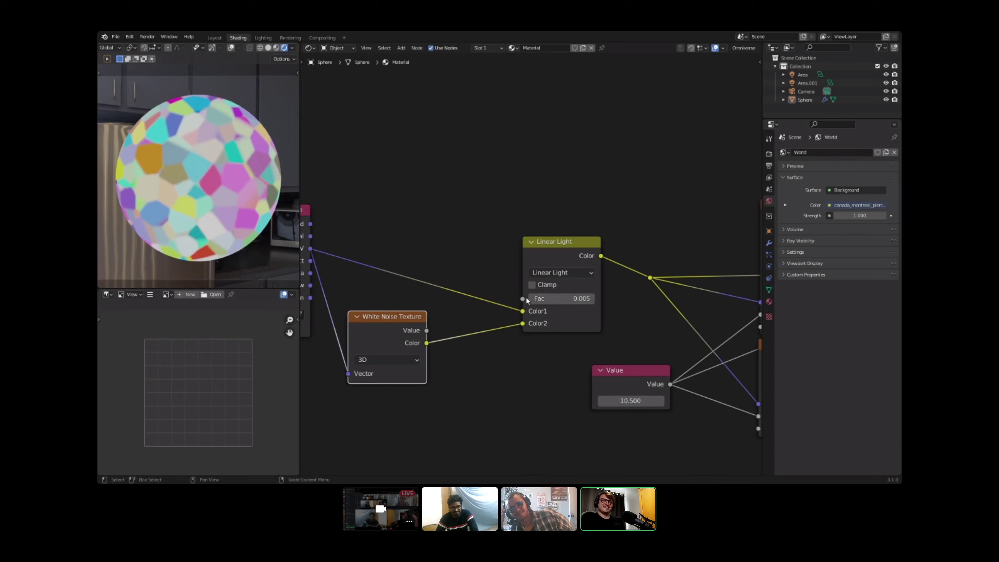
scroll(249, 236, up, 7)
scroll(590, 304, up, 6)
drag(591, 323, 586, 324)
scroll(131, 235, up, 5)
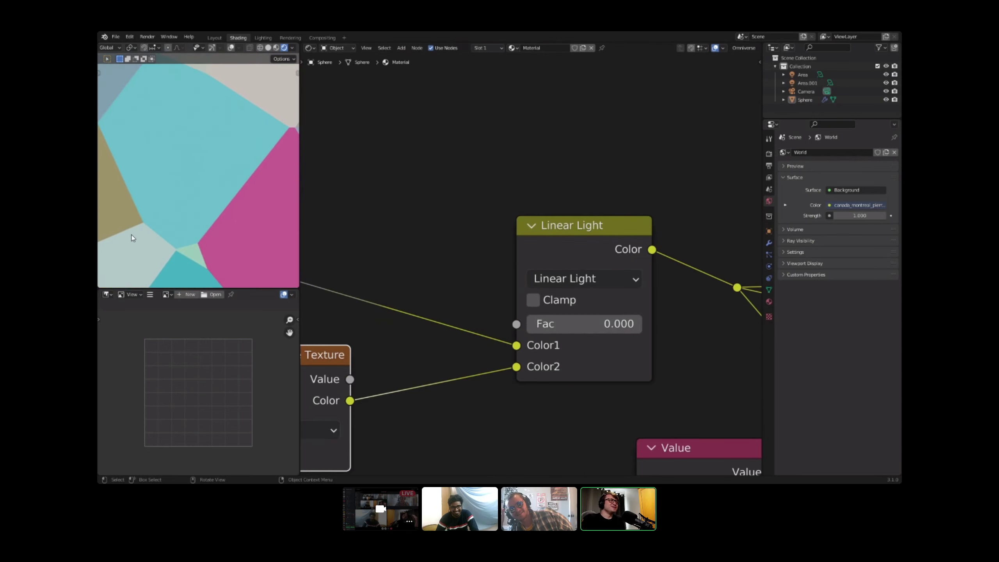
drag(531, 323, 537, 323)
scroll(219, 191, down, 3)
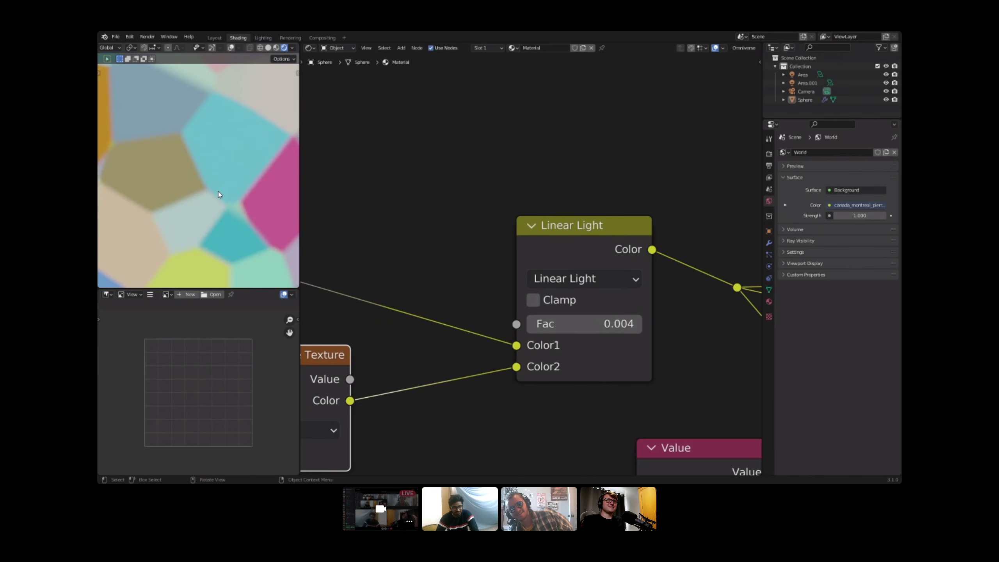
Step: Examine the softened Voronoi cell edges in a maximized 3D viewport and review the noise distortion nodes
scroll(450, 308, down, 4)
middle_drag(330, 362, 454, 264)
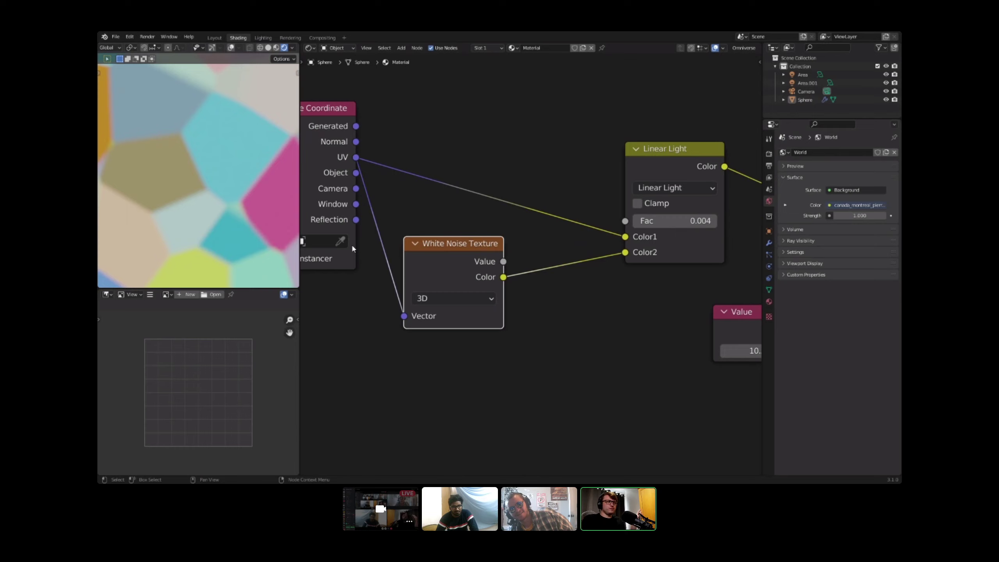
key(ctrl+space)
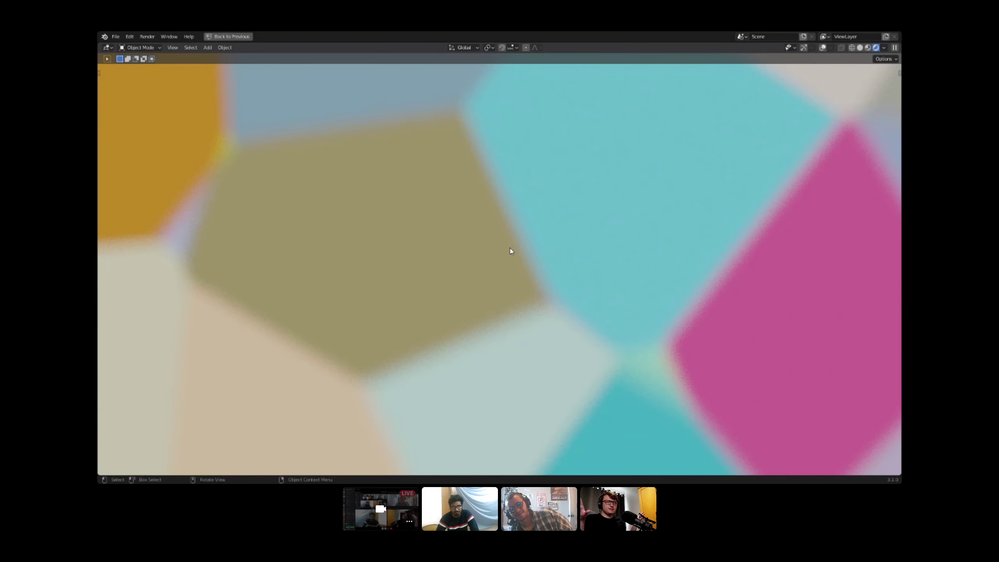
scroll(519, 260, down, 3)
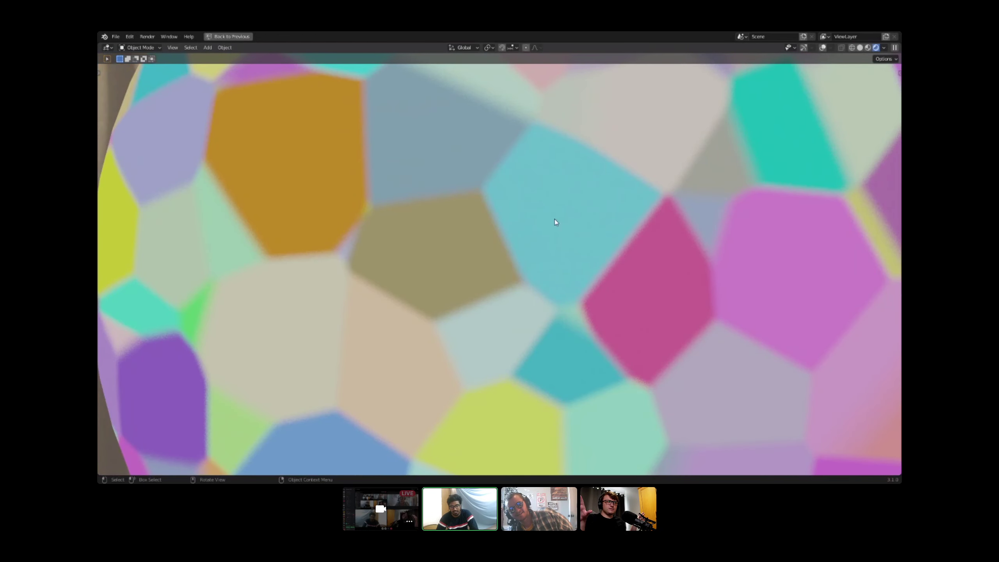
key(ctrl+space)
middle_drag(566, 243, 471, 261)
scroll(514, 262, up, 3)
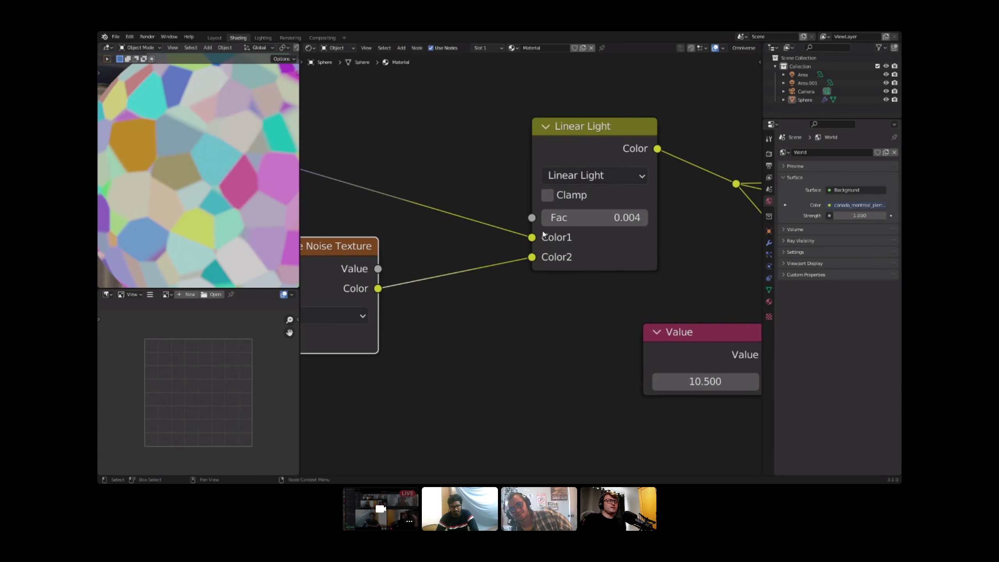
middle_drag(341, 265, 420, 244)
scroll(460, 231, down, 2)
middle_drag(519, 224, 495, 234)
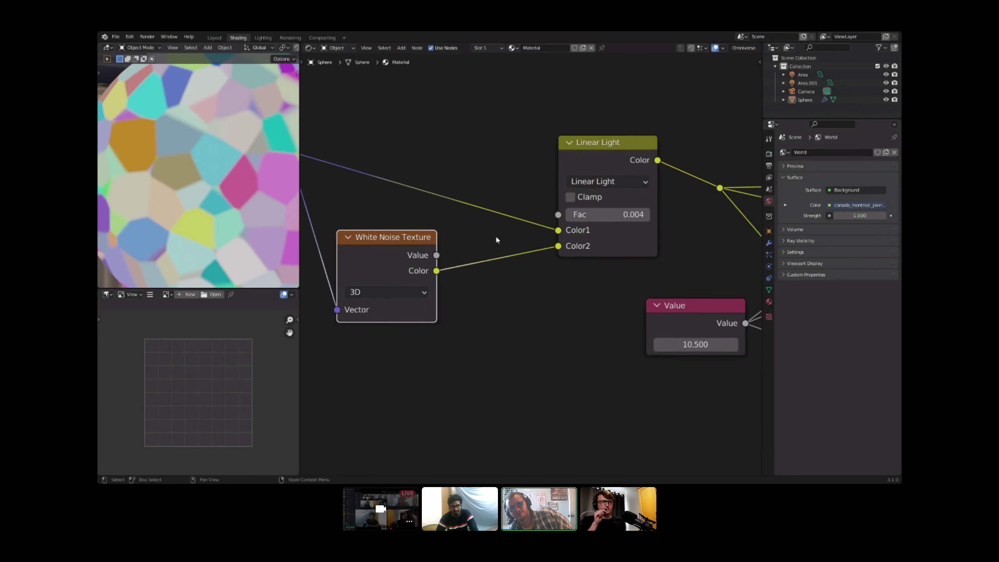
middle_drag(602, 206, 350, 251)
scroll(356, 244, down, 4)
middle_drag(390, 187, 465, 225)
key(shift+a)
key(s)
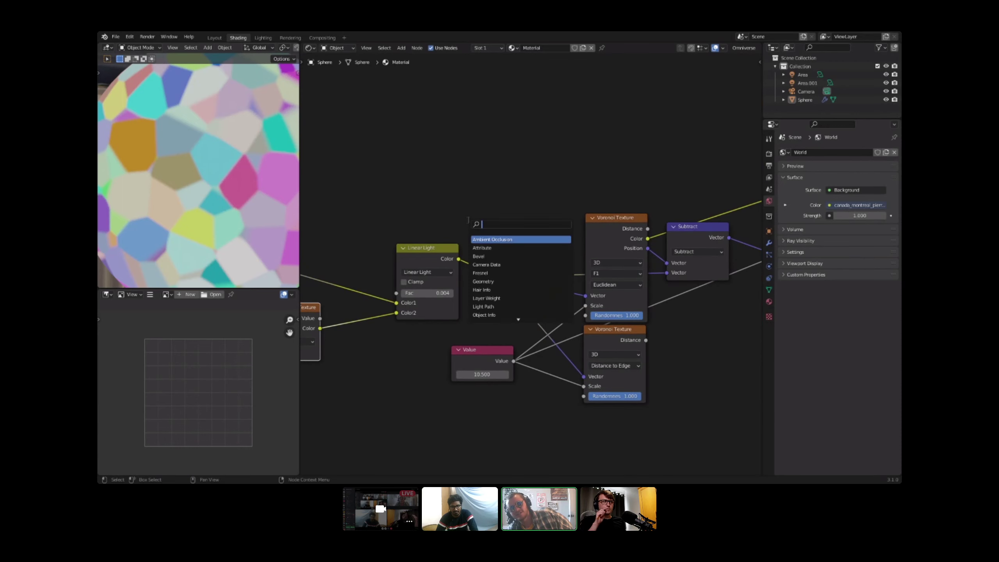
key(Escape)
Step: Preview the Distance output of the Distance to Edge Voronoi Texture and inspect the cell borders up close
scroll(467, 225, down, 3)
middle_drag(584, 285, 455, 217)
scroll(520, 259, up, 4)
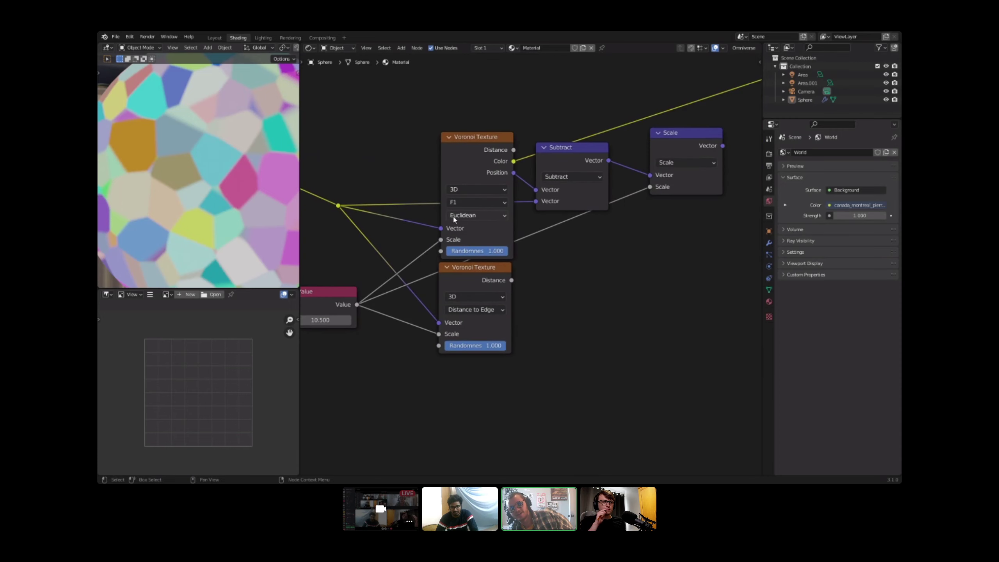
ctrl+shift+click(497, 281)
middle_drag(524, 272, 480, 287)
scroll(171, 199, up, 5)
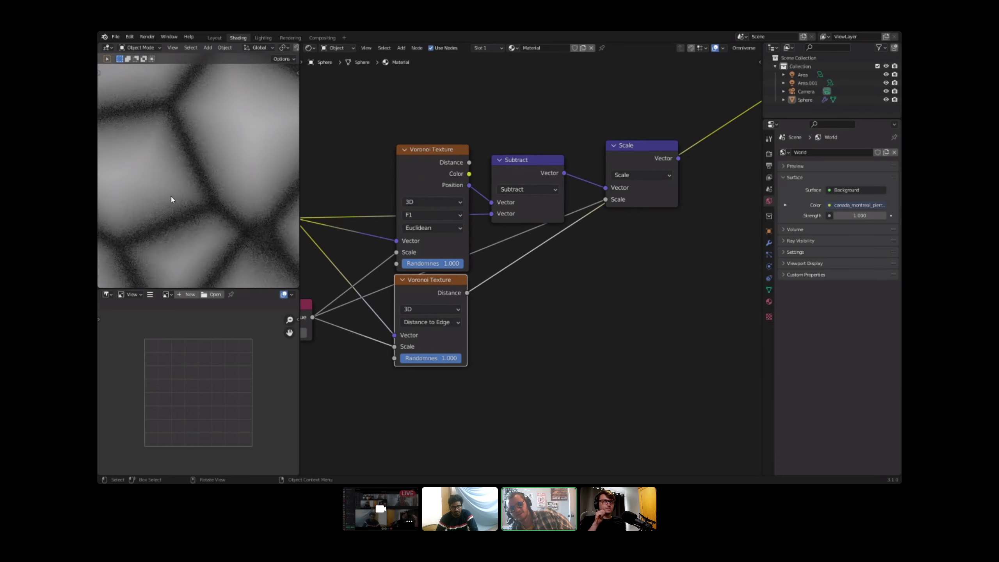
Step: Delete the White Noise Texture and dissolve the Linear Light node, keeping UV linked directly to the reroute point
middle_drag(380, 217, 594, 219)
scroll(580, 217, down, 2)
middle_drag(322, 205, 397, 203)
scroll(396, 202, down, 2)
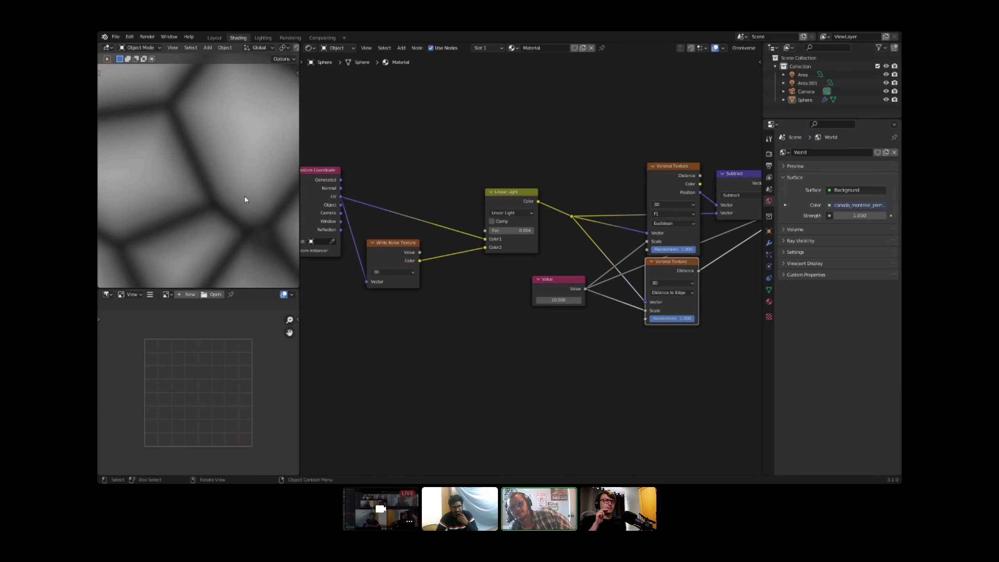
middle_drag(503, 215, 446, 231)
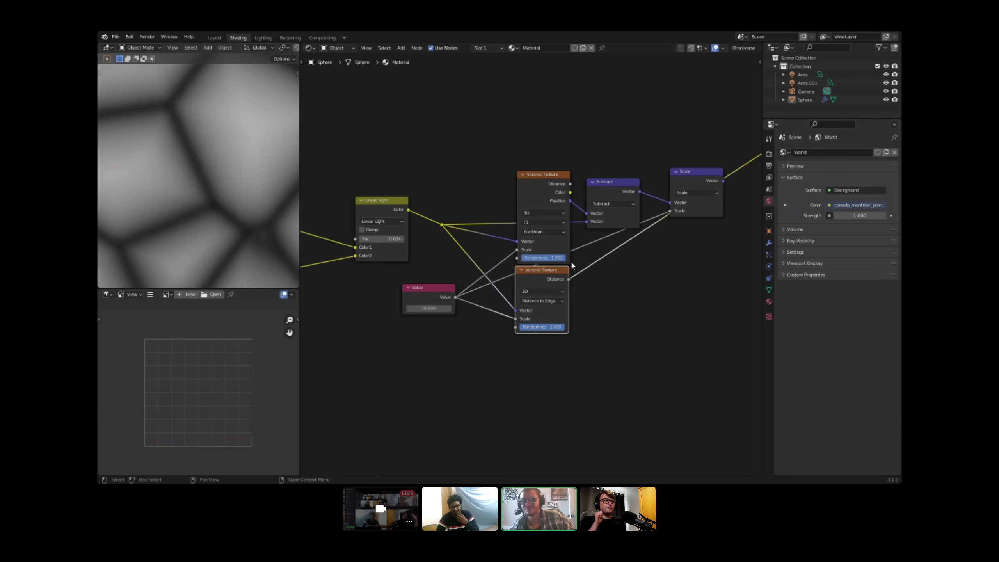
middle_drag(570, 261, 644, 268)
scroll(581, 262, down, 1)
scroll(511, 277, up, 1)
click(342, 261)
key(x)
click(461, 214)
key(ctrl+x)
middle_drag(427, 222, 525, 225)
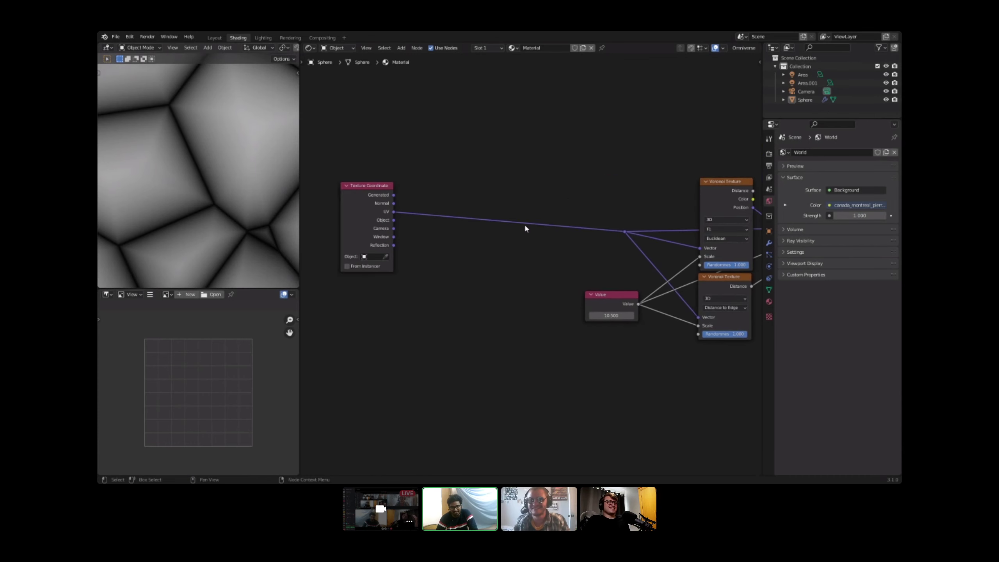
Step: Move the Texture Coordinate node closer to the reroute point
scroll(519, 226, down, 1)
drag(387, 220, 487, 241)
middle_drag(488, 242, 339, 253)
scroll(152, 220, down, 4)
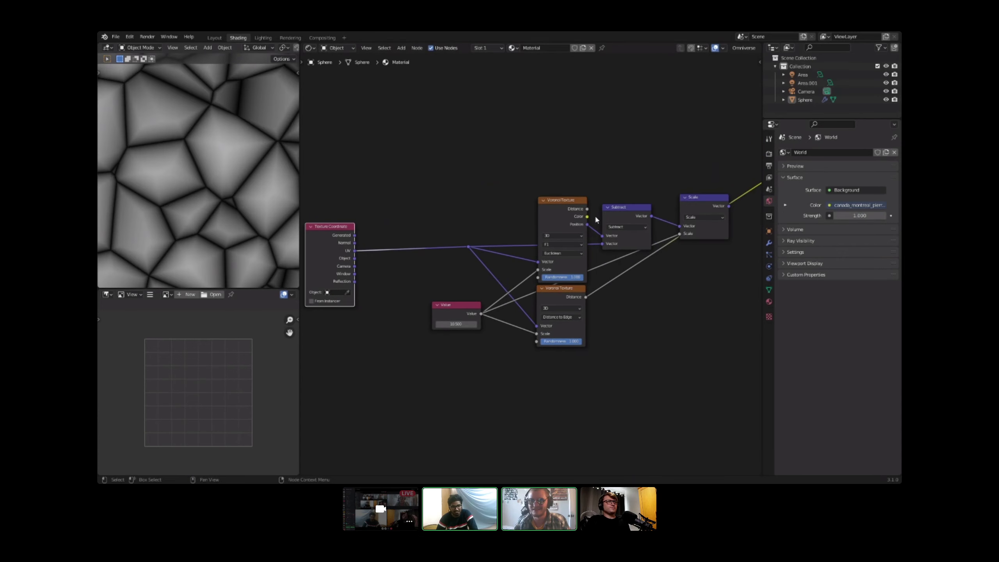
Step: Preview the Scale node's Vector output on the sphere
middle_drag(665, 217, 385, 217)
scroll(387, 216, up, 1)
ctrl+shift+click(425, 199)
middle_drag(490, 207, 535, 237)
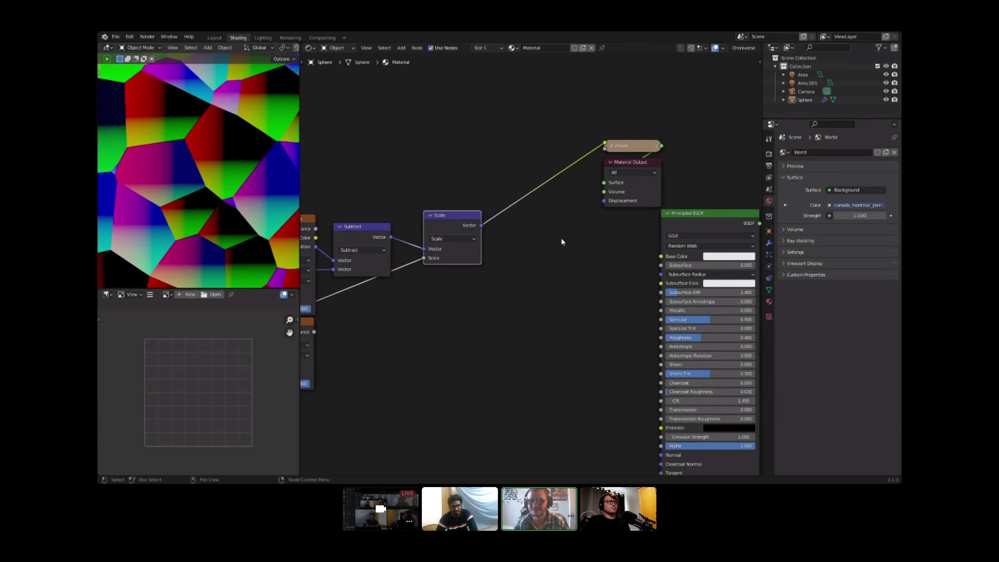
key(shift+a)
key(s)
key(Escape)
scroll(232, 225, down, 5)
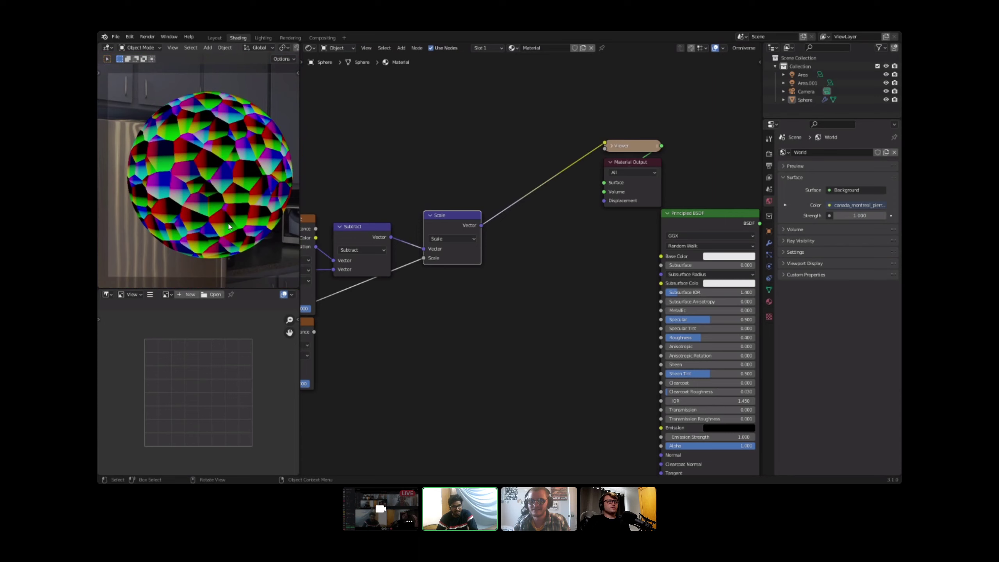
middle_drag(305, 211, 359, 208)
middle_drag(472, 219, 572, 204)
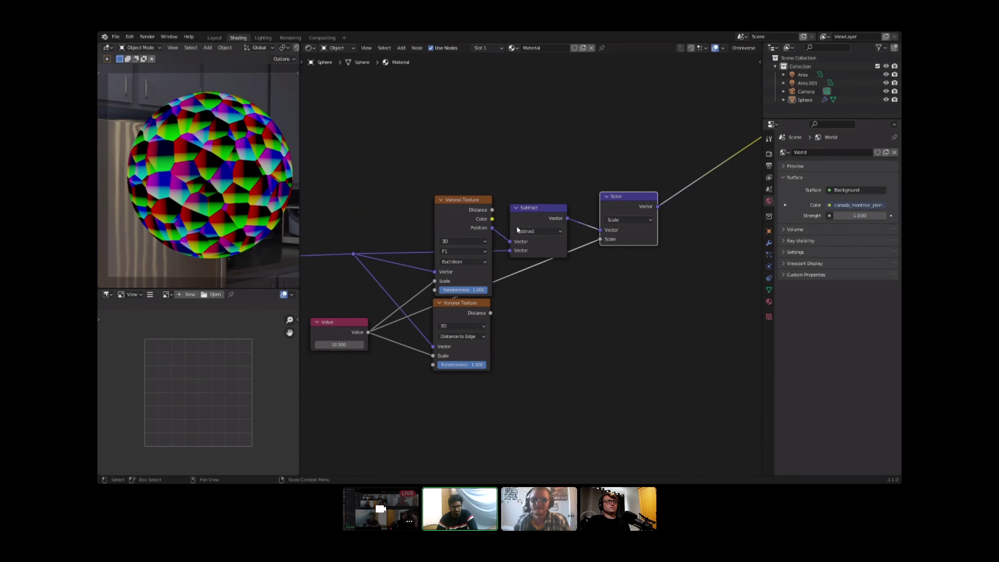
Step: Try a White Noise Texture on the link between the Scale node and the Viewer, and remove it
middle_drag(625, 231, 376, 217)
key(shift+a)
click(455, 206)
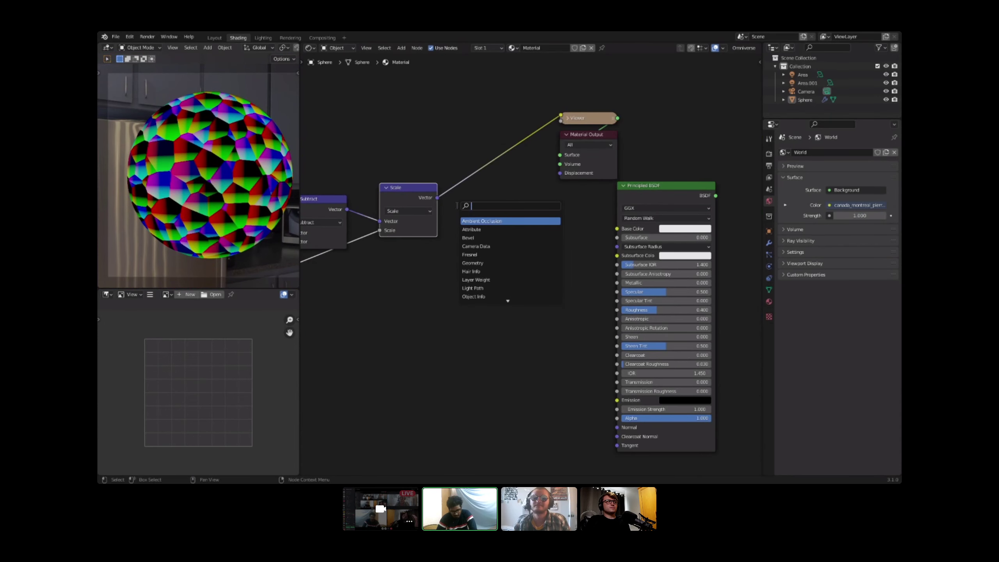
text(NOI)
key(Return)
click(485, 181)
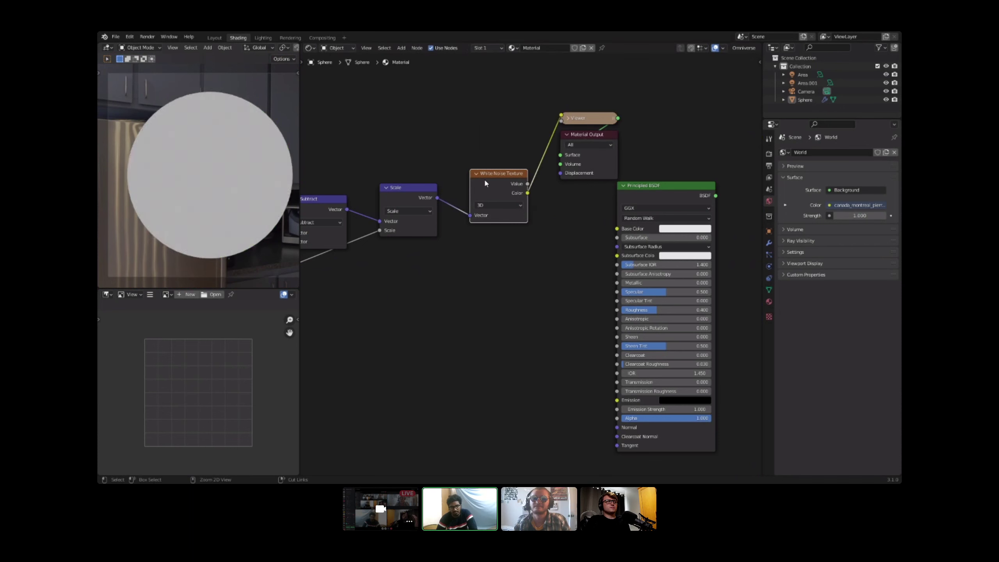
key(x)
Step: Add a Noise Texture, feed the Scale node's Vector output into its Vector input, and preview its Fac output
key(shift+a)
click(485, 178)
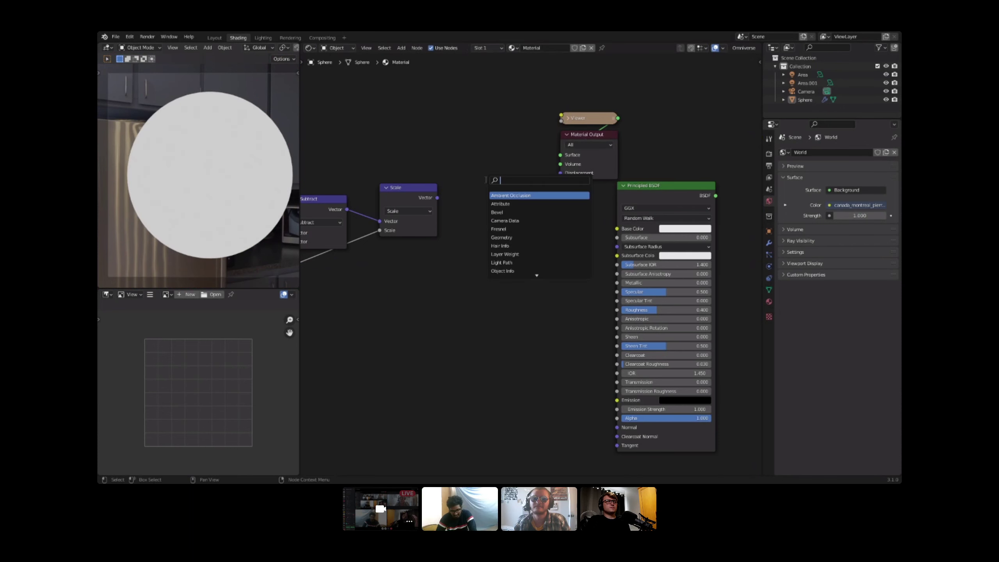
text(NOI)
key(Down)
key(Return)
click(486, 181)
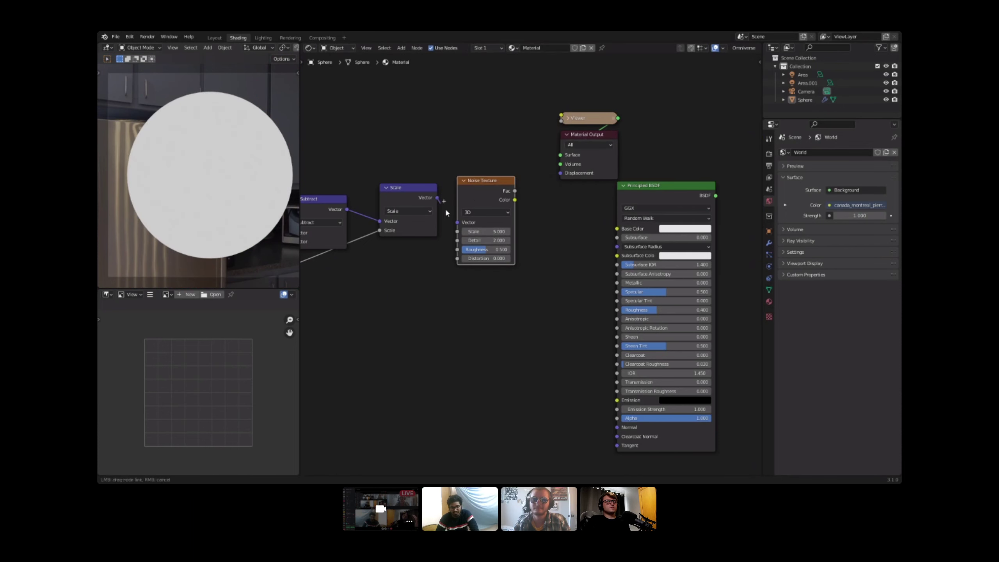
drag(446, 212, 458, 224)
ctrl+shift+click(484, 188)
Step: Enlarge the 3D viewport in height and width to inspect the per-cell noise up close
scroll(483, 189, up, 1)
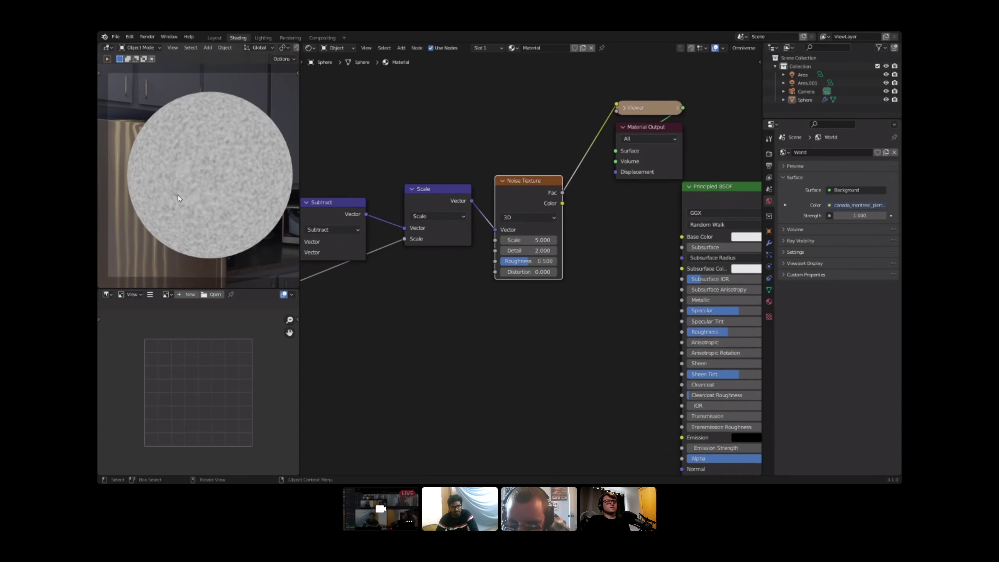
scroll(178, 195, up, 6)
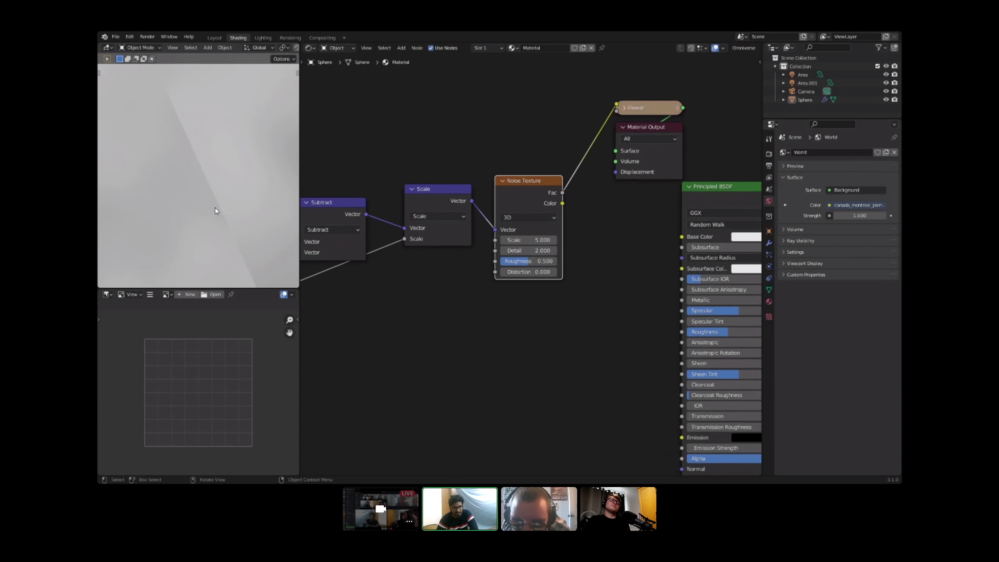
drag(238, 286, 238, 346)
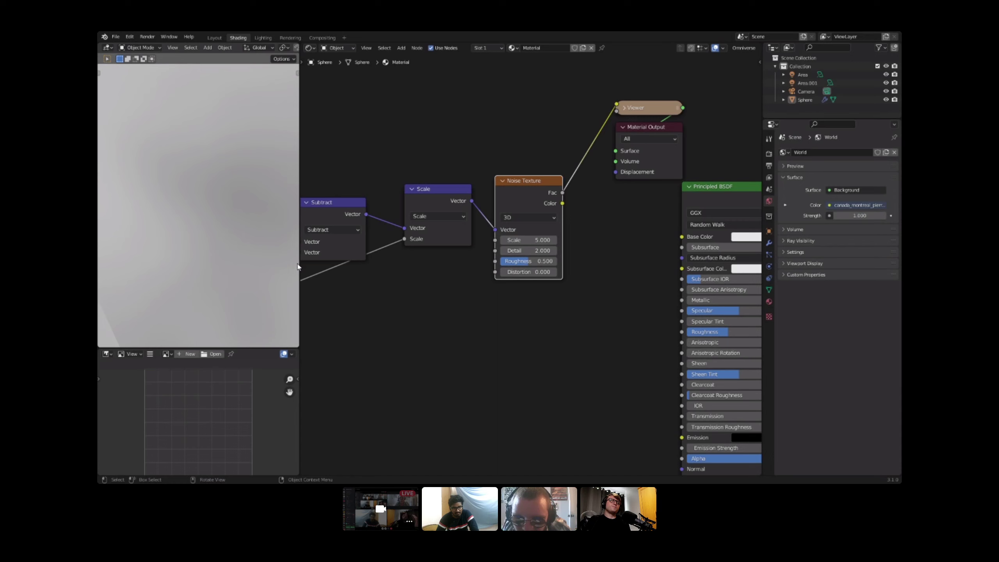
drag(299, 244, 387, 244)
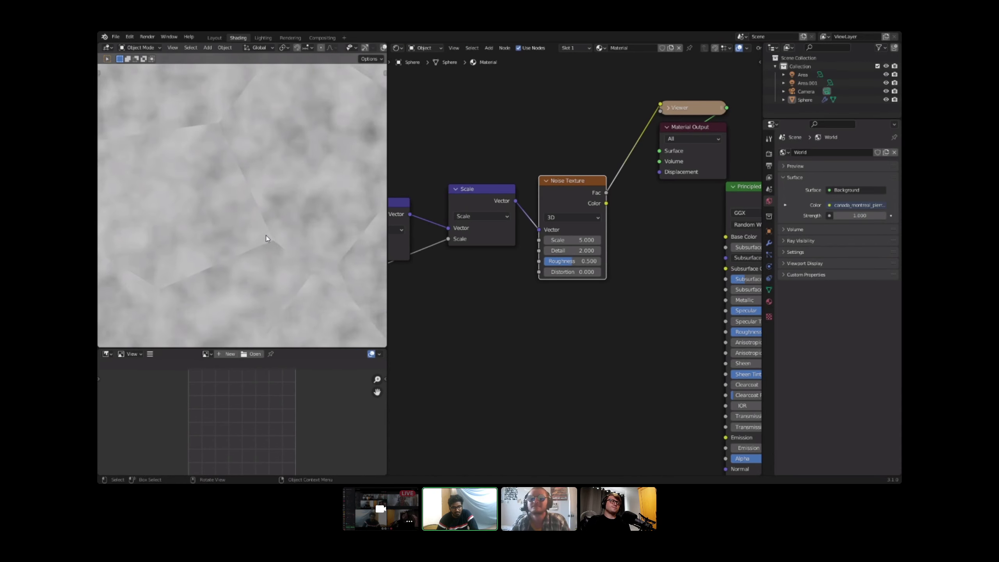
scroll(552, 195, down, 2)
Step: Move the Viewer, Material Output and Principled BSDF nodes farther from the Noise Texture to free up space
middle_drag(551, 195, 484, 195)
scroll(511, 220, down, 5)
middle_drag(609, 212, 456, 211)
drag(430, 156, 501, 263)
key(g)
click(676, 234)
middle_drag(442, 225, 553, 221)
scroll(553, 221, up, 3)
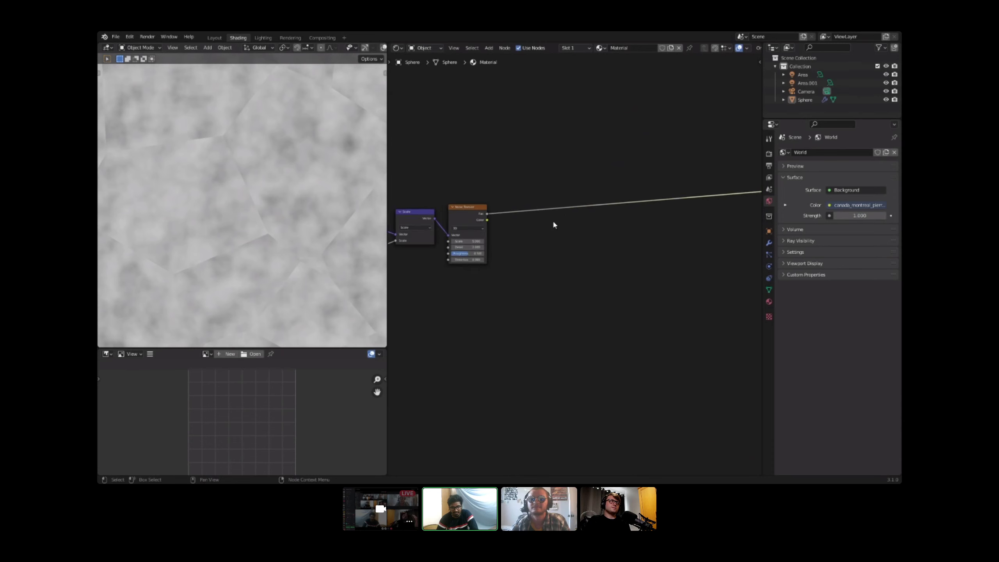
middle_drag(473, 219, 597, 221)
scroll(597, 221, up, 7)
middle_drag(601, 187, 559, 222)
scroll(573, 251, up, 4)
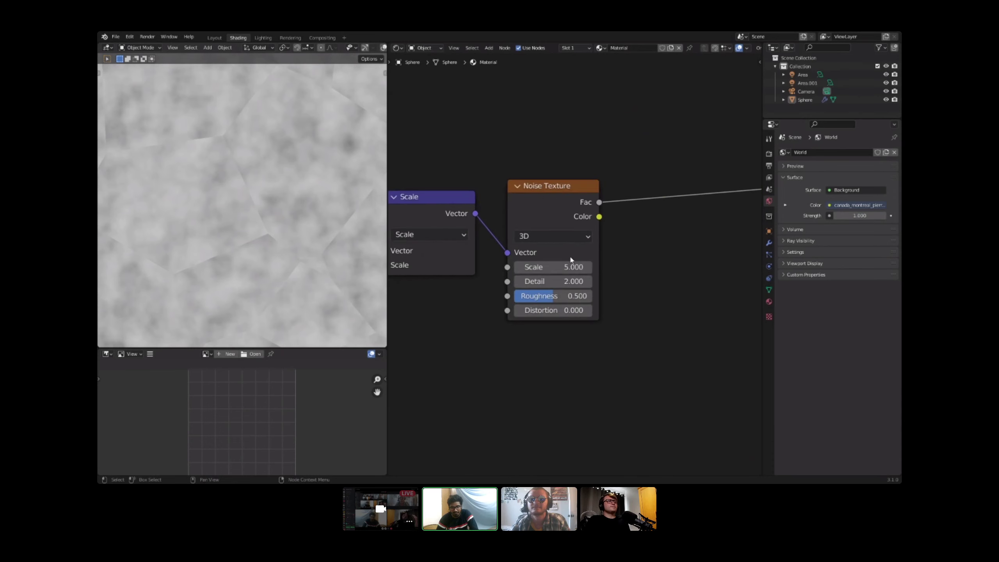
Step: Set the Noise Texture's Scale to -1.100 and preview its Color output
drag(571, 267, 540, 266)
middle_drag(666, 238, 604, 246)
key(shift+a)
key(s)
key(Escape)
ctrl+shift+click(529, 213)
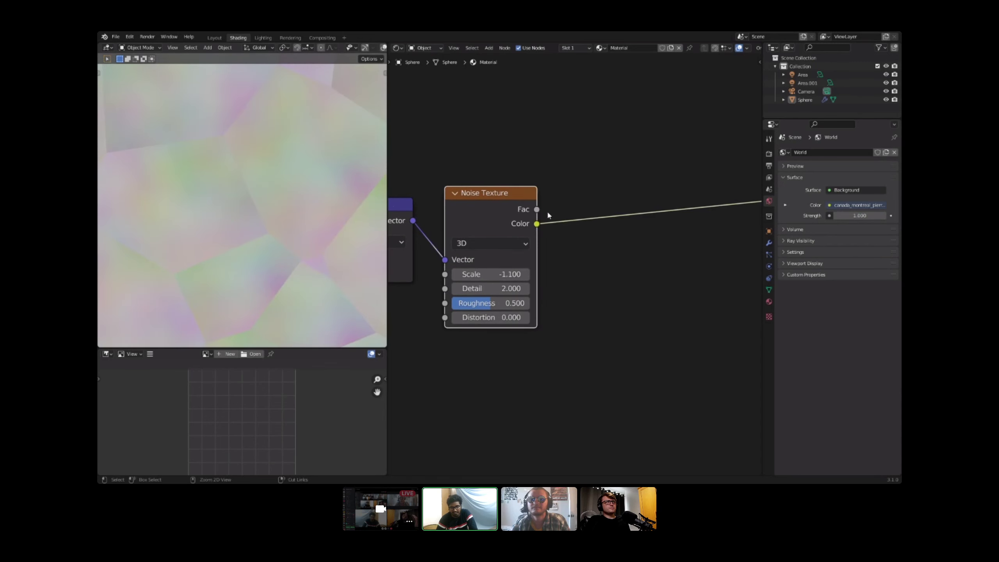
Step: Insert a Vector Math node after the Noise Texture's Color output, set to Subtract with 0.5 in all three vector components
key(shift+a)
text(s)
text(vec)
click(626, 216)
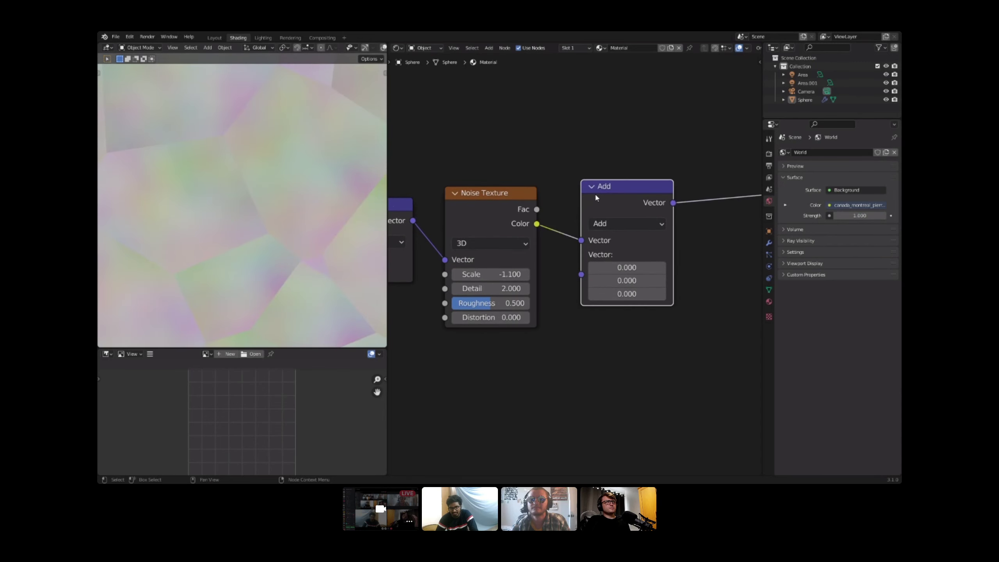
click(603, 197)
click(615, 227)
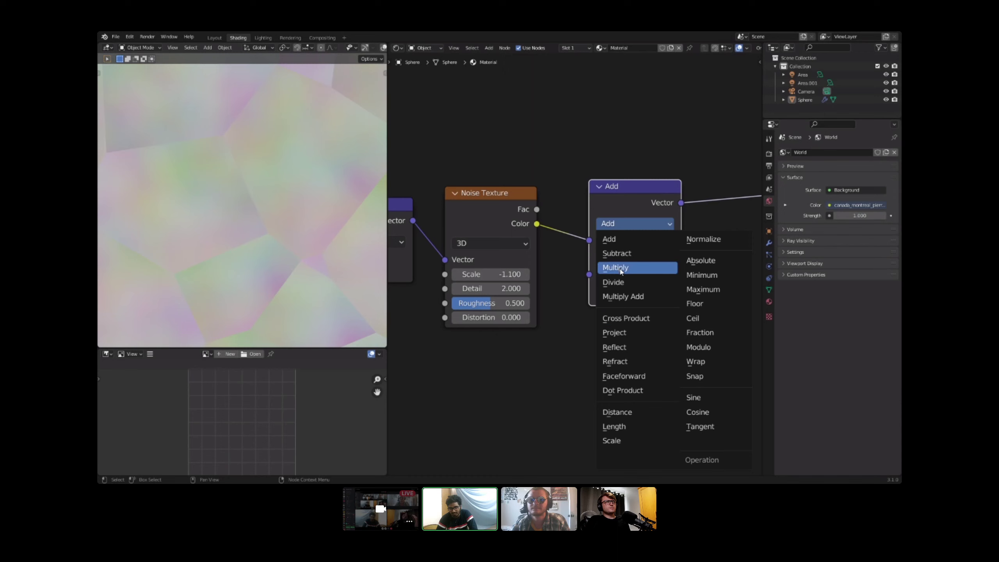
click(616, 252)
text(.)
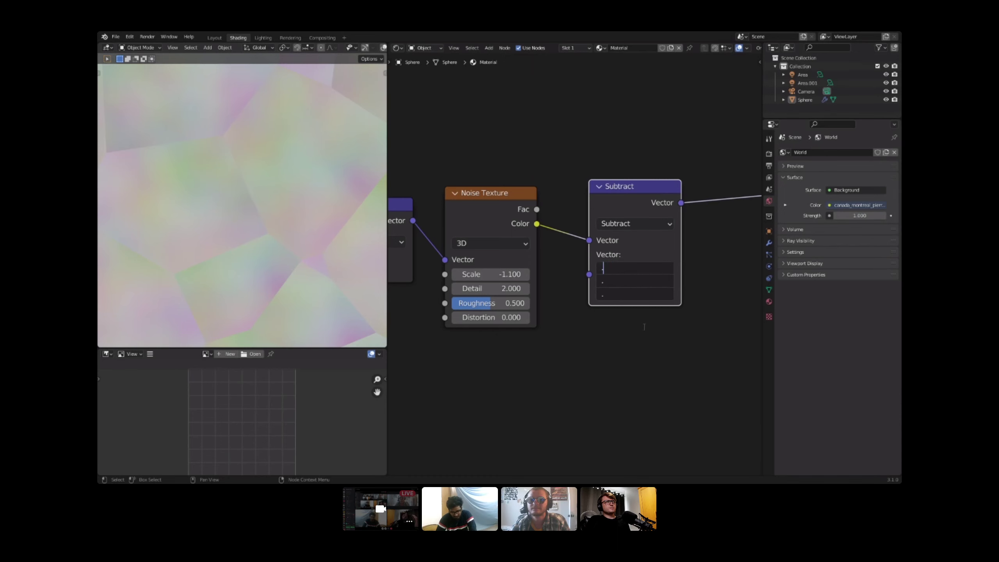
text(5)
key(Return)
Step: Duplicate the Subtract node onto its own output link and change the copy's operation to Absolute
scroll(632, 340, down, 5)
middle_drag(626, 330, 515, 341)
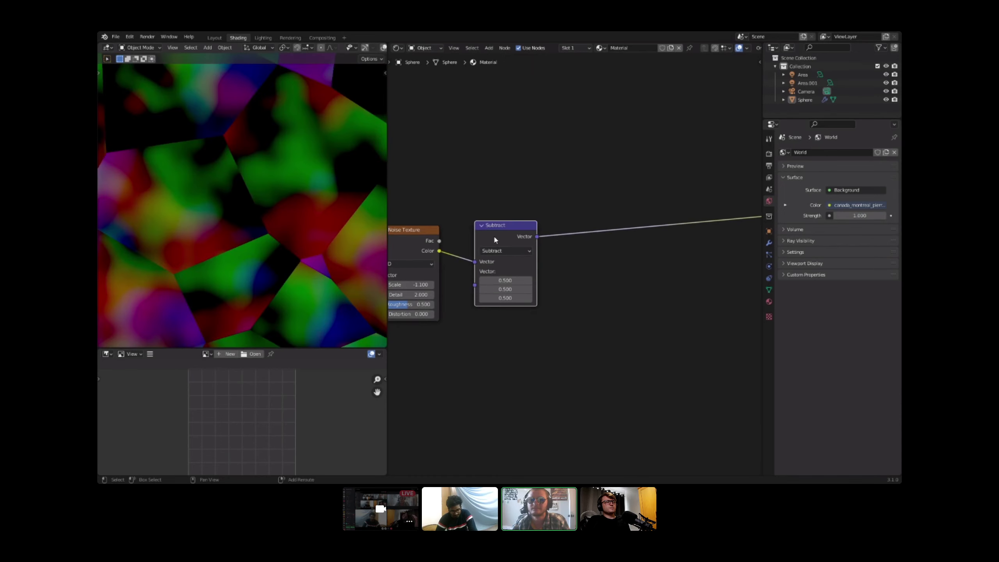
key(shift+d)
click(591, 245)
click(591, 243)
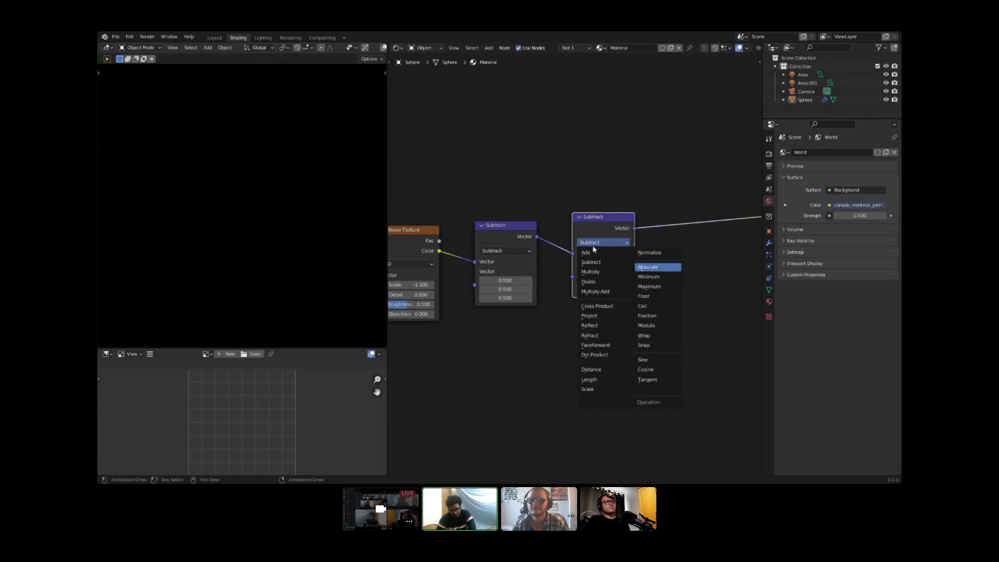
key(b)
Step: Insert a Separate XYZ node after the Absolute node, with its X output feeding the Viewer
middle_drag(582, 224, 525, 234)
key(shift+a)
key(s)
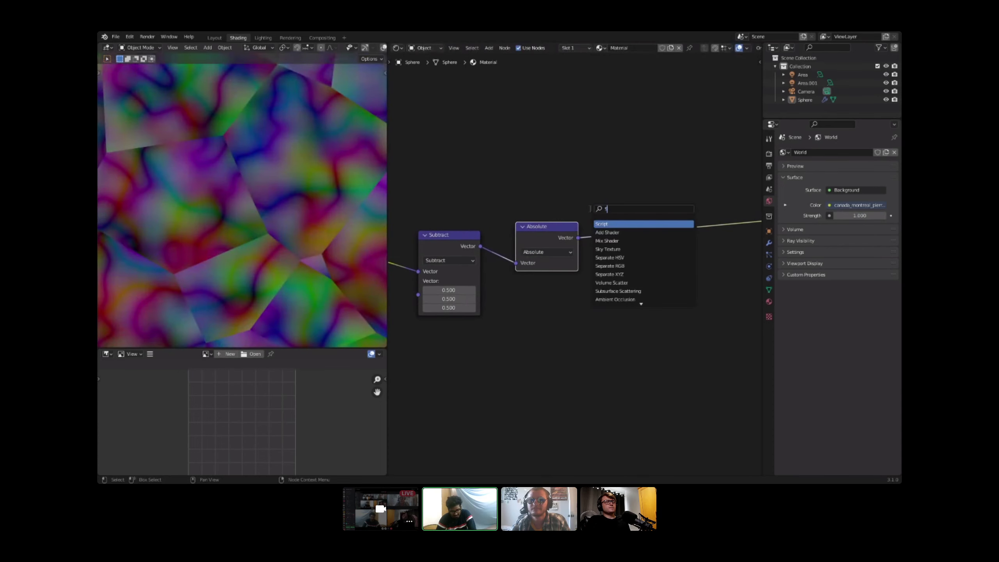
key(Down)
key(Down)
key(Return)
click(625, 221)
middle_drag(626, 221, 514, 227)
Step: Set the Noise Texture's Scale to 0.540
scroll(304, 204, down, 6)
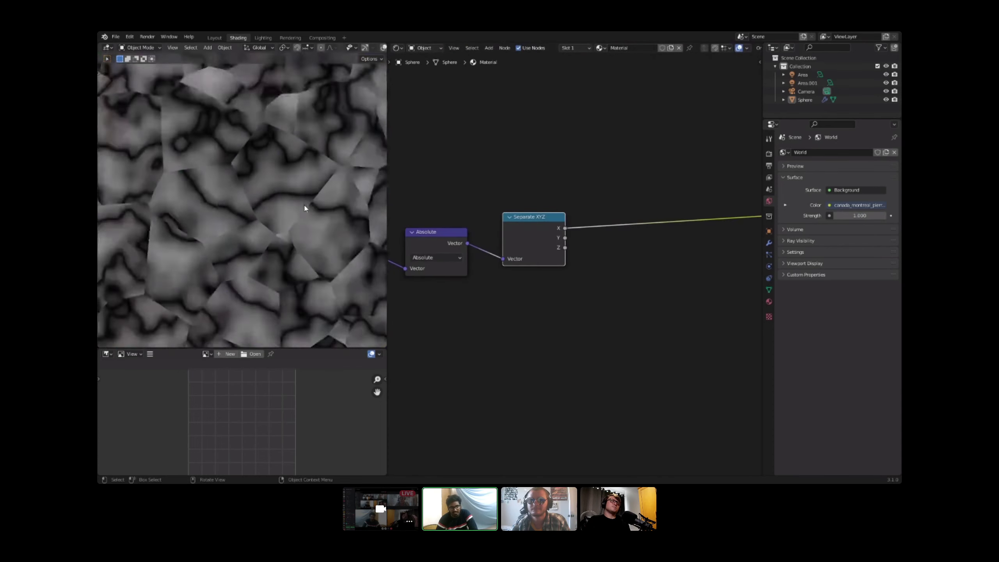
scroll(242, 183, up, 3)
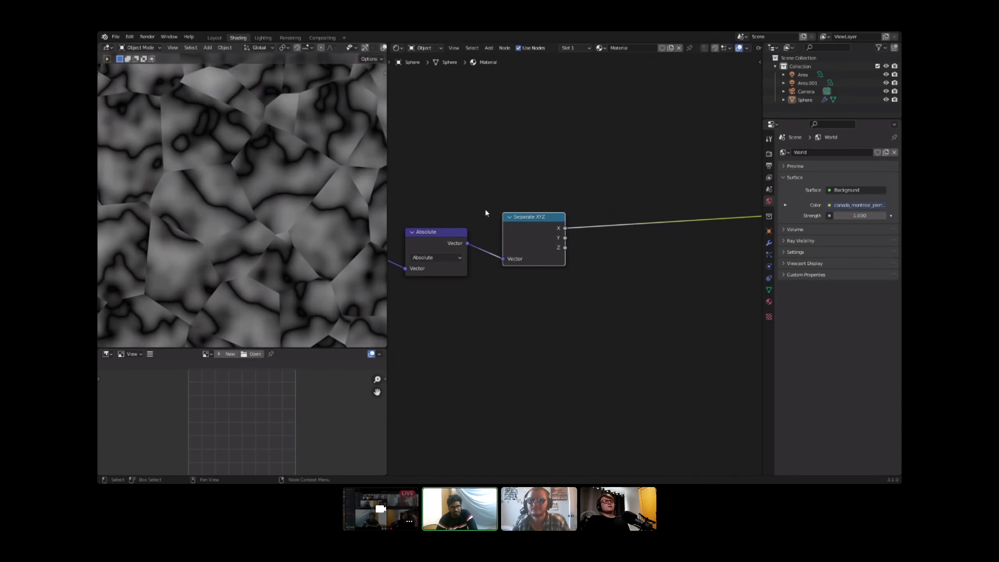
middle_drag(456, 251, 527, 235)
scroll(527, 235, up, 1)
middle_drag(408, 263, 543, 250)
scroll(544, 250, up, 4)
middle_drag(401, 286, 542, 272)
scroll(542, 272, up, 1)
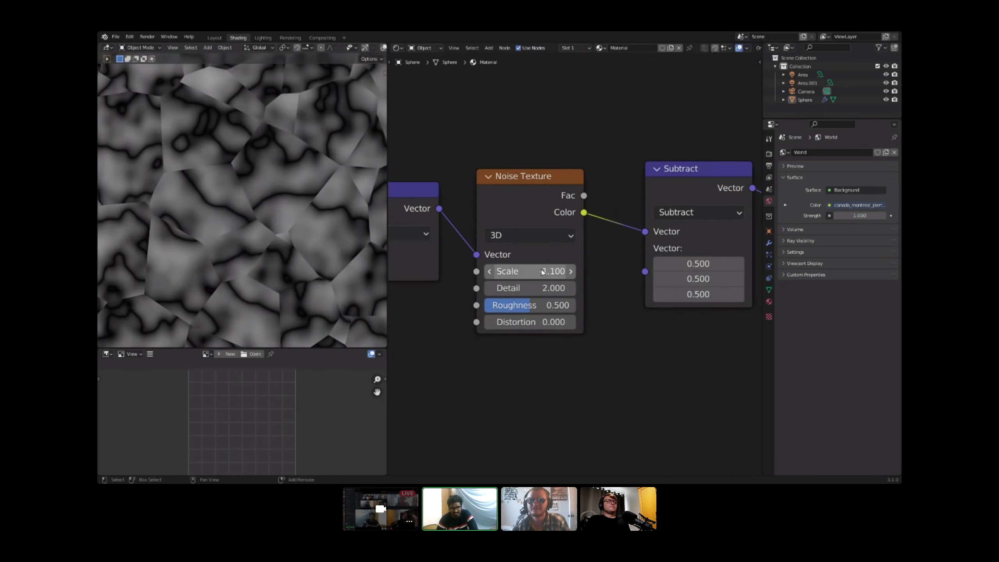
drag(543, 271, 507, 273)
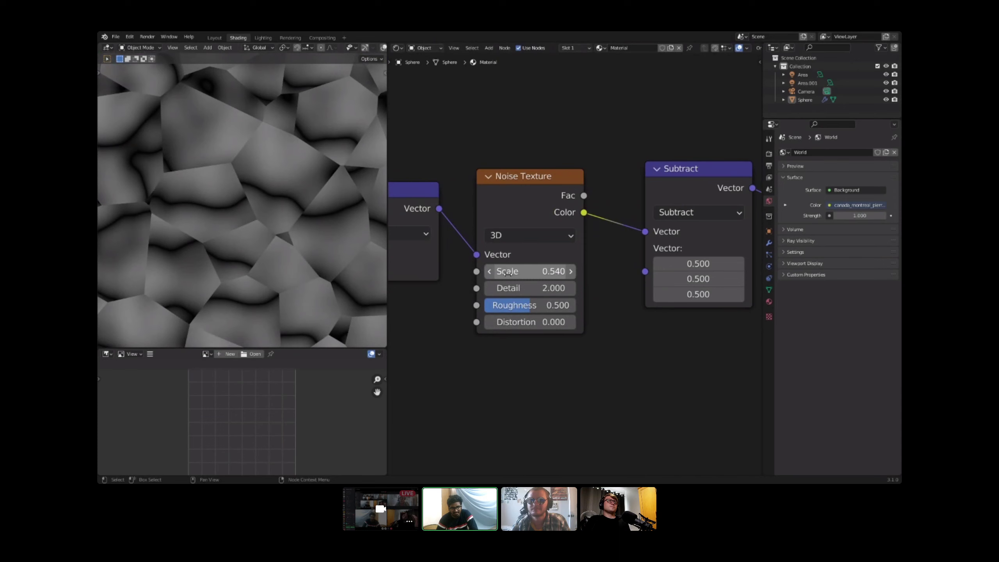
Step: Inspect the per-cell crease pattern on the sphere in the maximized 3D viewport, and restore the previous layout
scroll(506, 273, down, 1)
scroll(251, 217, down, 4)
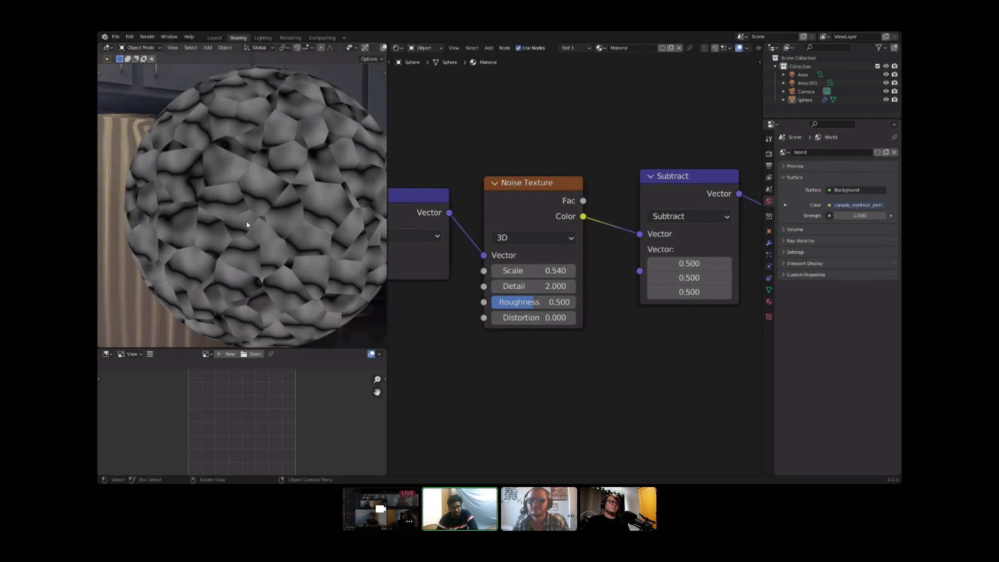
key(ctrl+space)
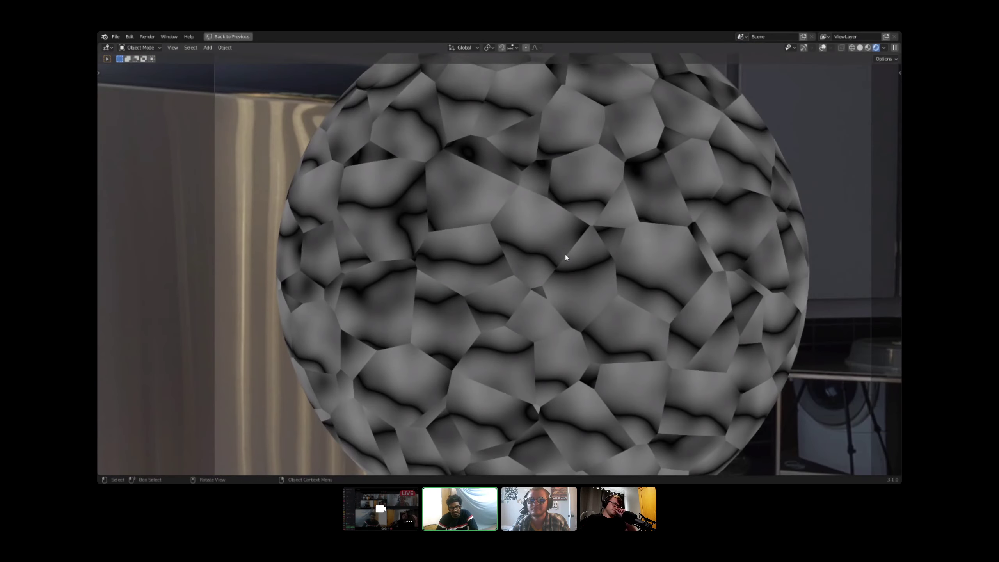
scroll(612, 270, up, 2)
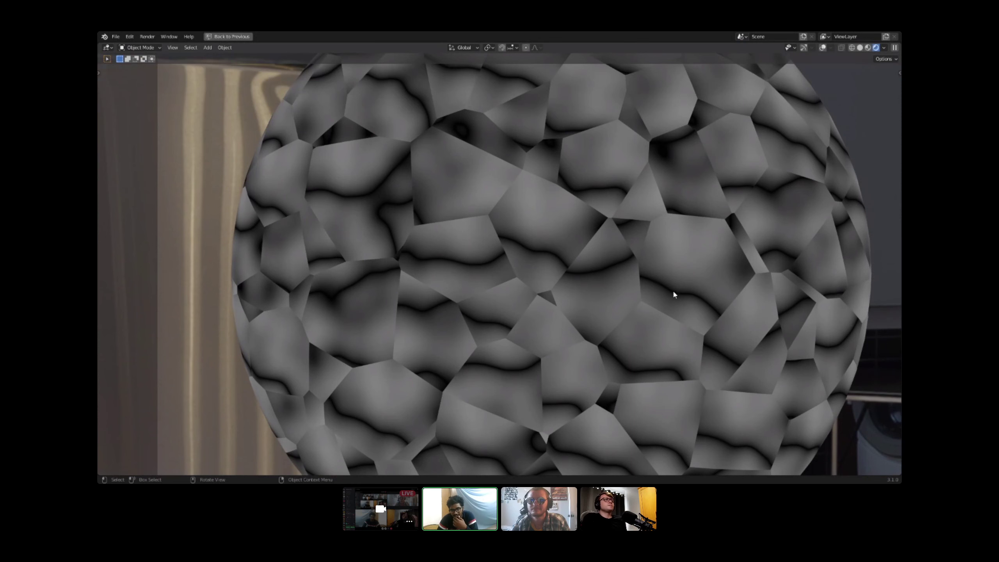
key(ctrl+space)
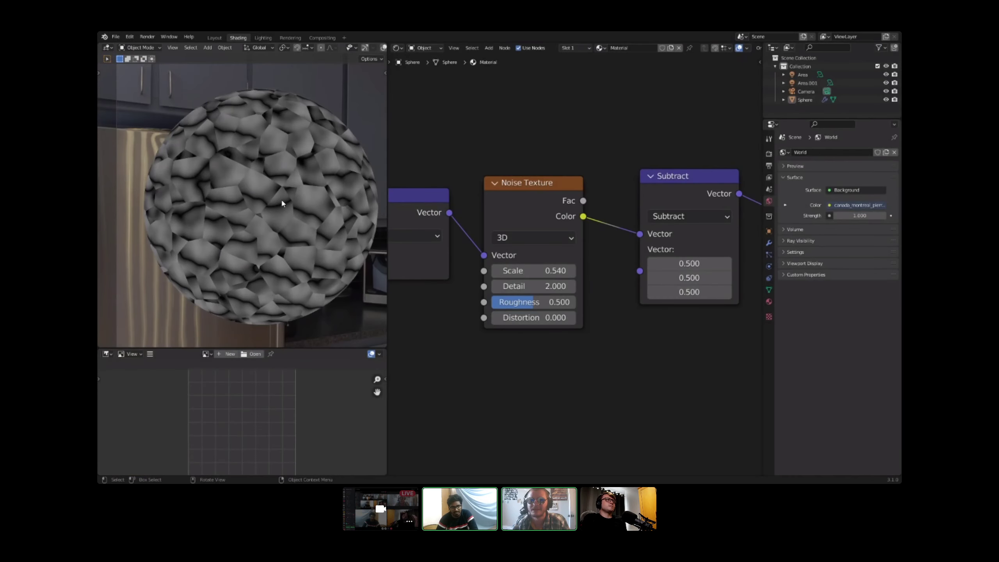
scroll(281, 198, up, 4)
Step: Preview the Color output of the F1 Voronoi Texture
scroll(493, 212, down, 3)
middle_drag(553, 189, 643, 186)
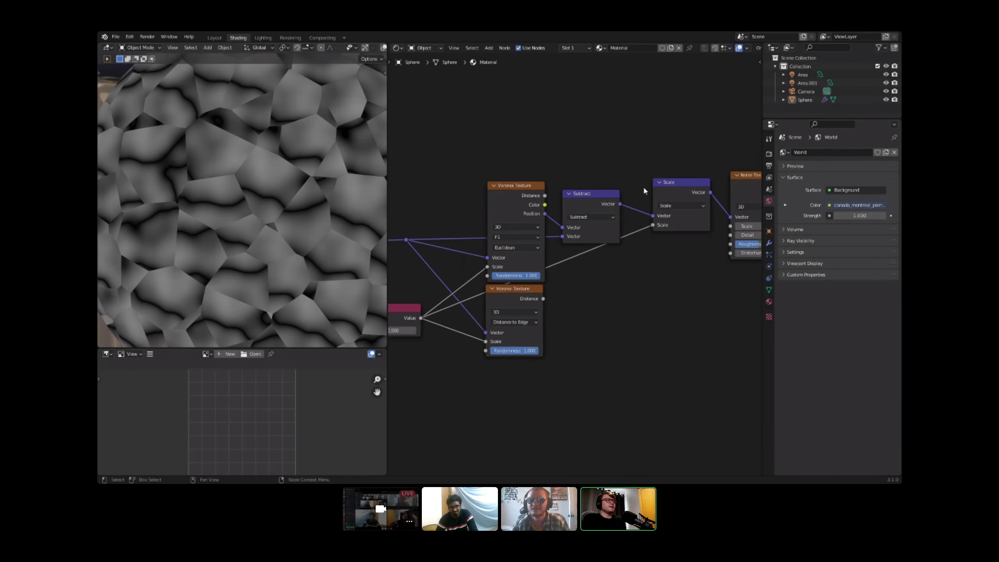
scroll(528, 190, up, 3)
middle_drag(573, 225, 517, 231)
ctrl+shift+click(451, 201)
ctrl+shift+click(450, 200)
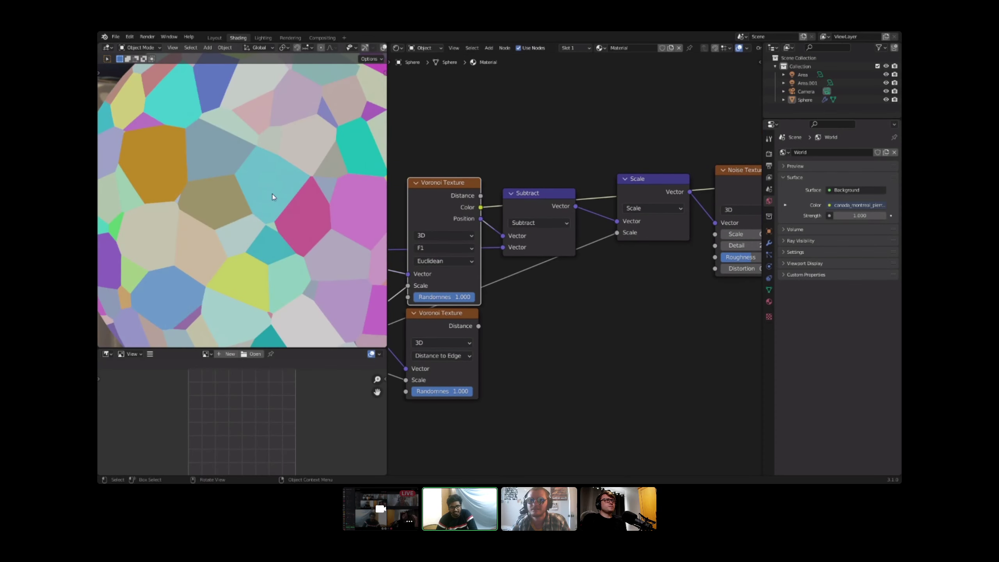
Step: Try adding a Separate XYZ node below the Scale node, and remove it
middle_drag(625, 204, 578, 198)
key(shift+a)
text(s)
text(se)
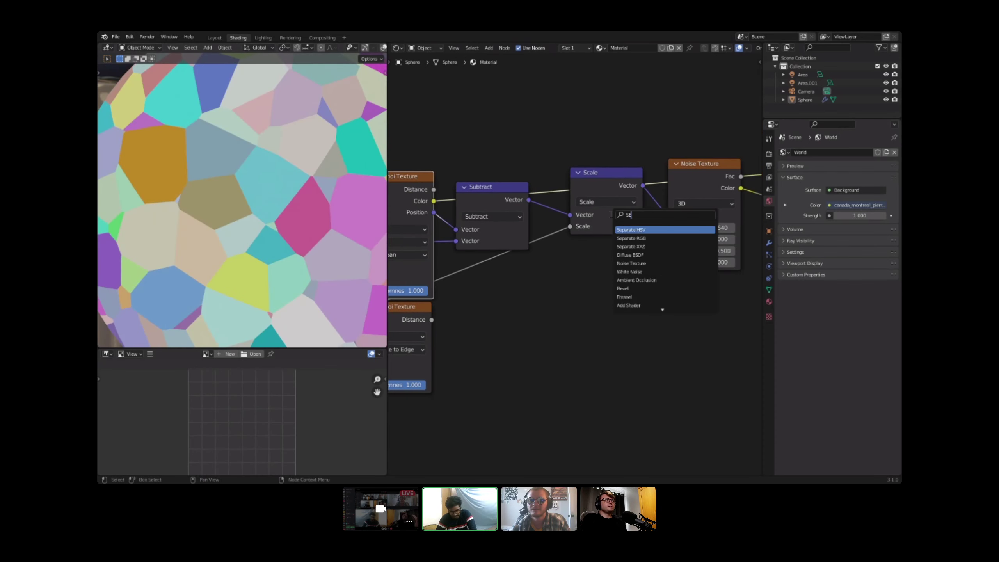
text(p)
key(Down)
key(Down)
key(Return)
click(535, 283)
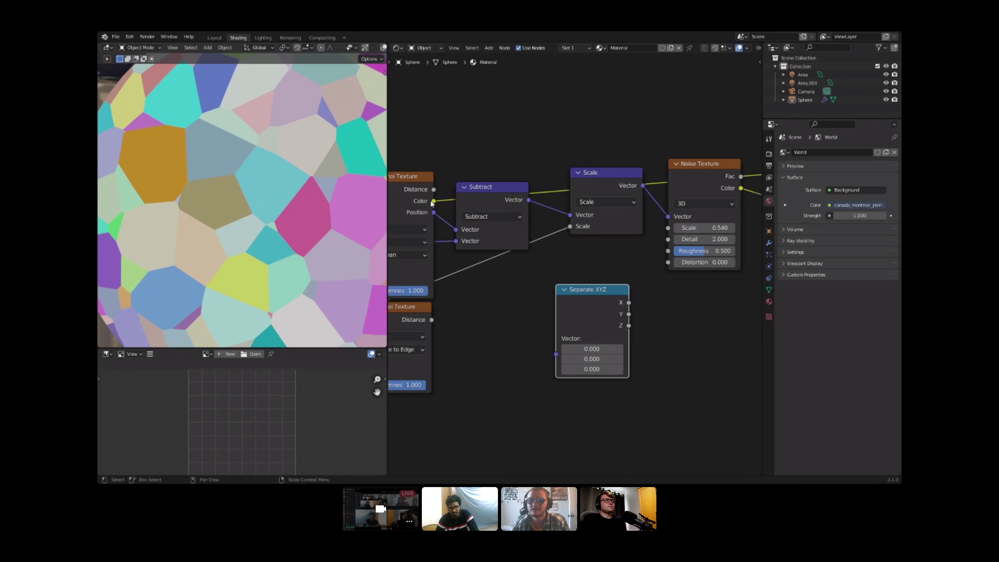
key(x)
Step: Add a Separate RGB node and feed the F1 Voronoi Texture's Color output into its Image input
key(shift+a)
key(s)
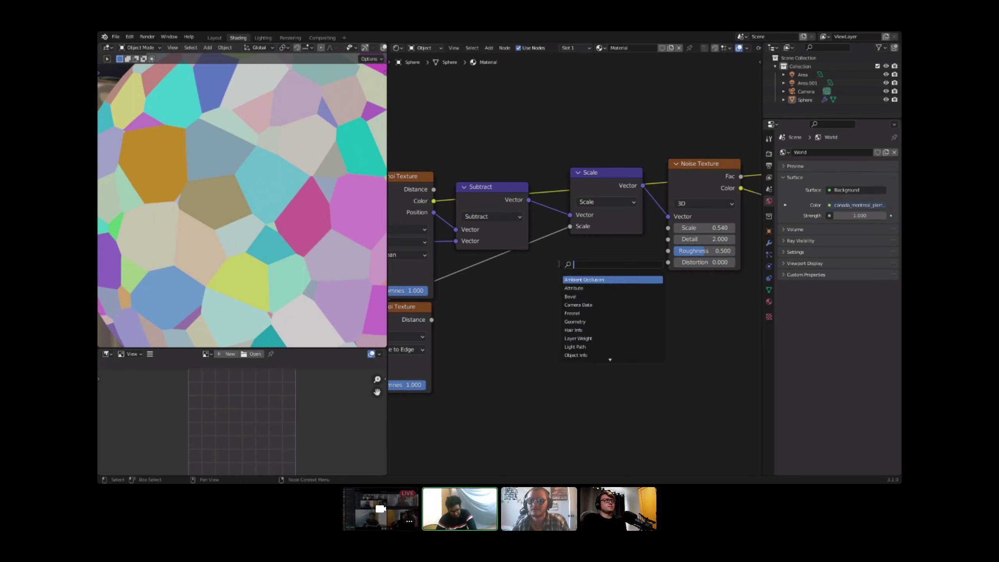
key(Down)
key(Return)
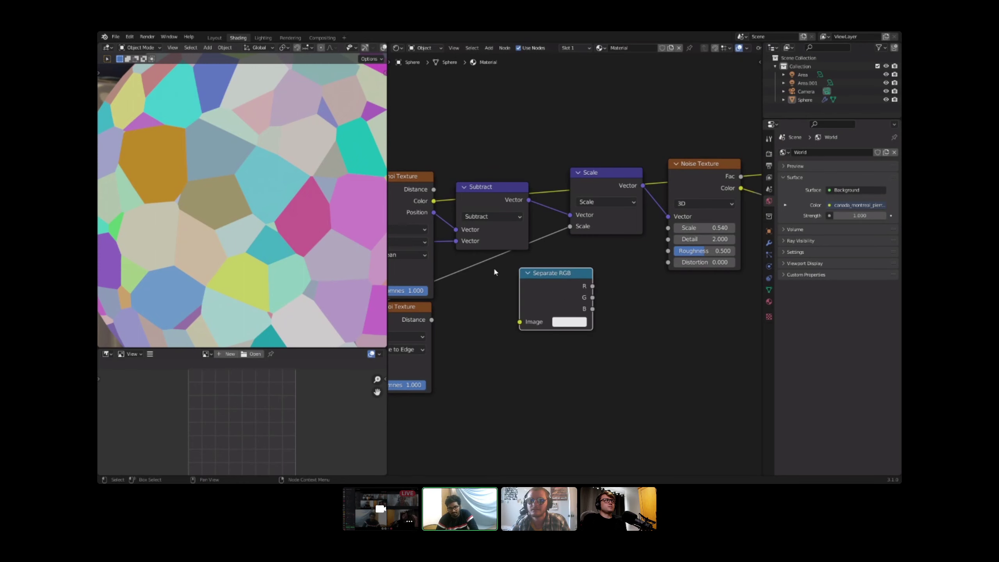
drag(521, 320, 521, 320)
Step: Move the Noise Texture, Subtract and Absolute nodes farther from the Scale node to make room
middle_drag(675, 274, 492, 281)
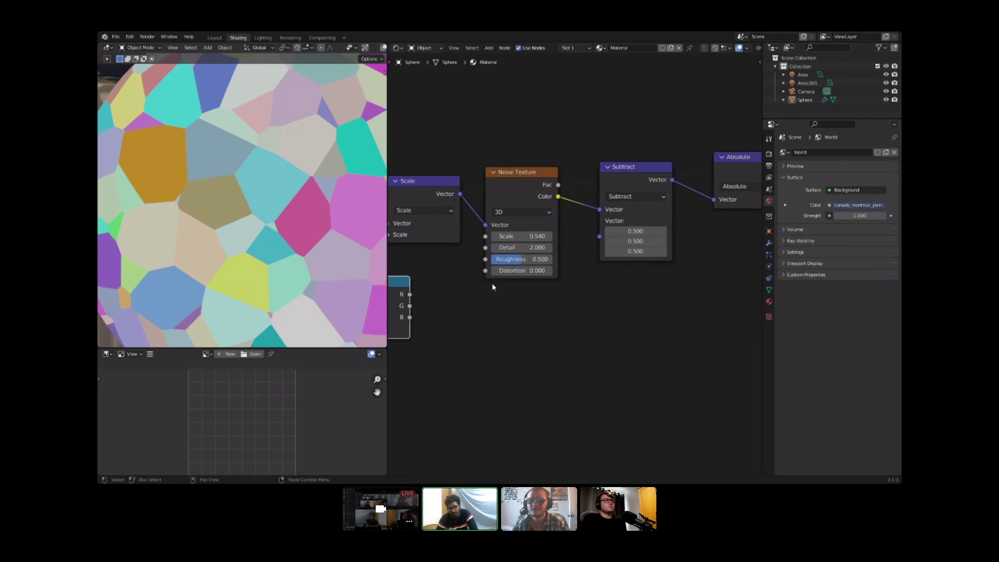
drag(515, 120, 748, 225)
key(g)
click(714, 186)
Step: Insert a Vector Rotate node between Scale and Noise Texture, and feed Separate RGB's R output into its Angle input
key(shift+a)
text(s)
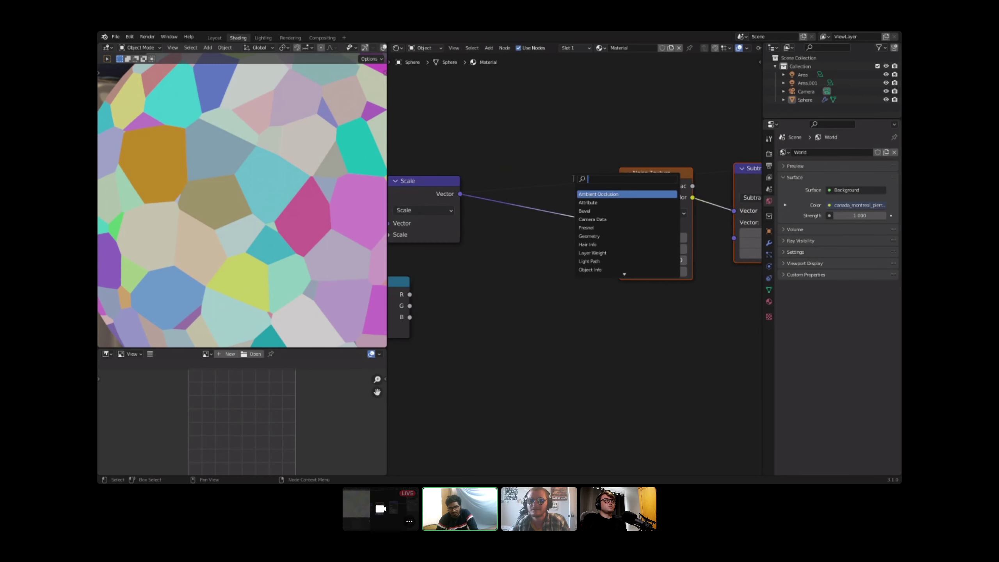
text(vec)
key(Down)
key(Down)
key(Down)
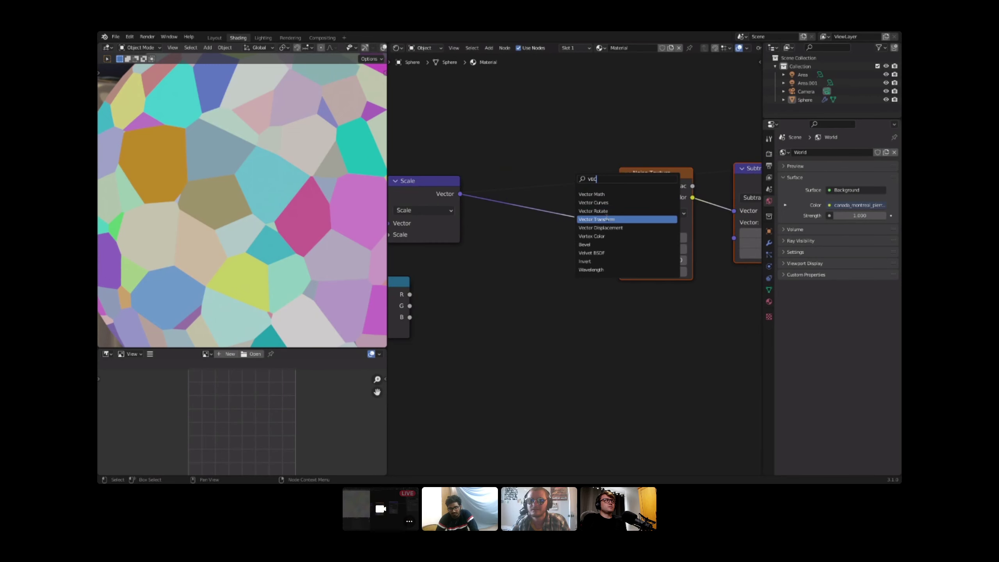
key(Up)
key(Return)
drag(409, 294, 523, 333)
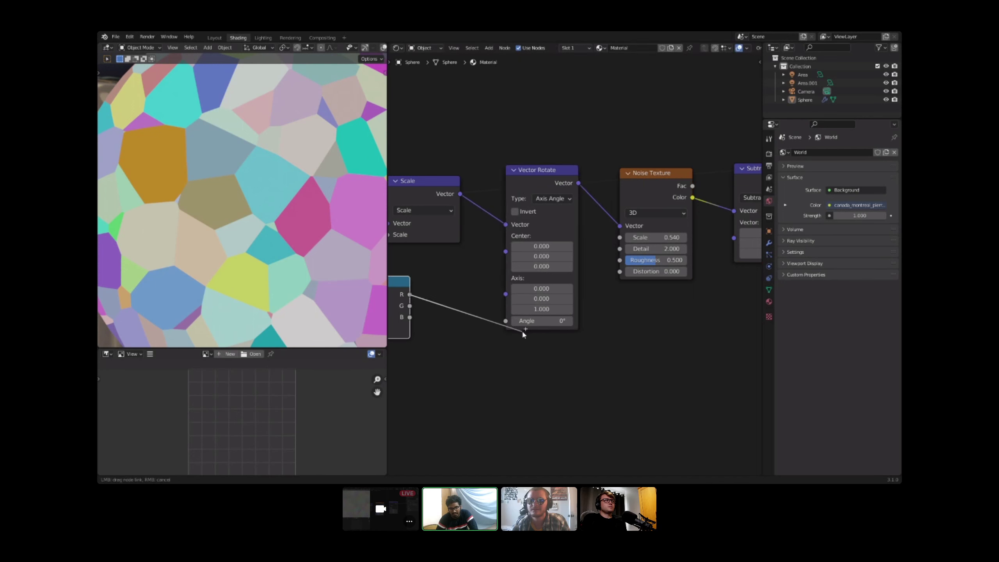
Step: Preview the X output of the Separate XYZ node and move the node clear of the Absolute node
scroll(571, 262, down, 5)
middle_drag(571, 268, 418, 273)
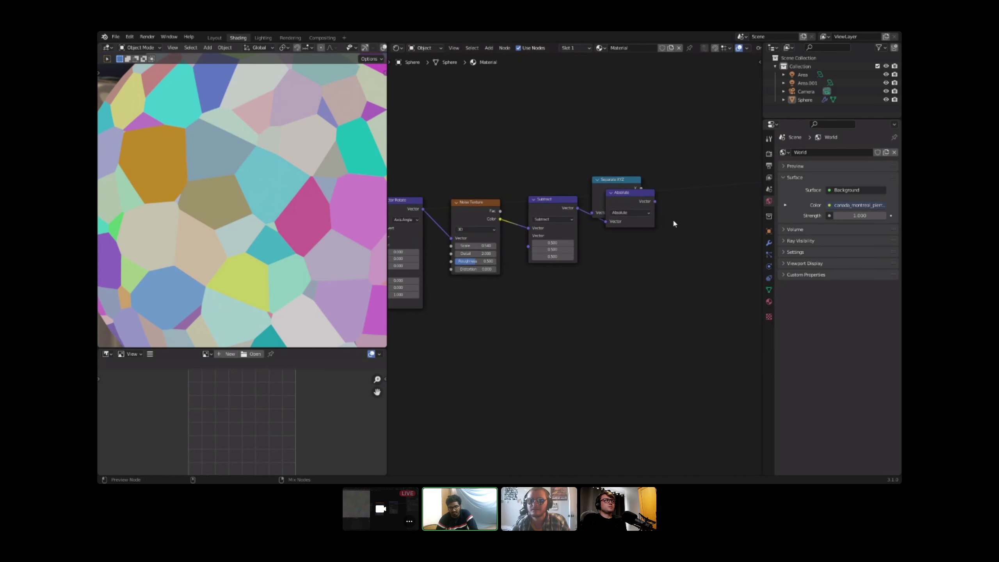
ctrl+shift+click(613, 189)
drag(613, 189, 725, 201)
middle_drag(542, 219, 749, 184)
scroll(581, 228, up, 4)
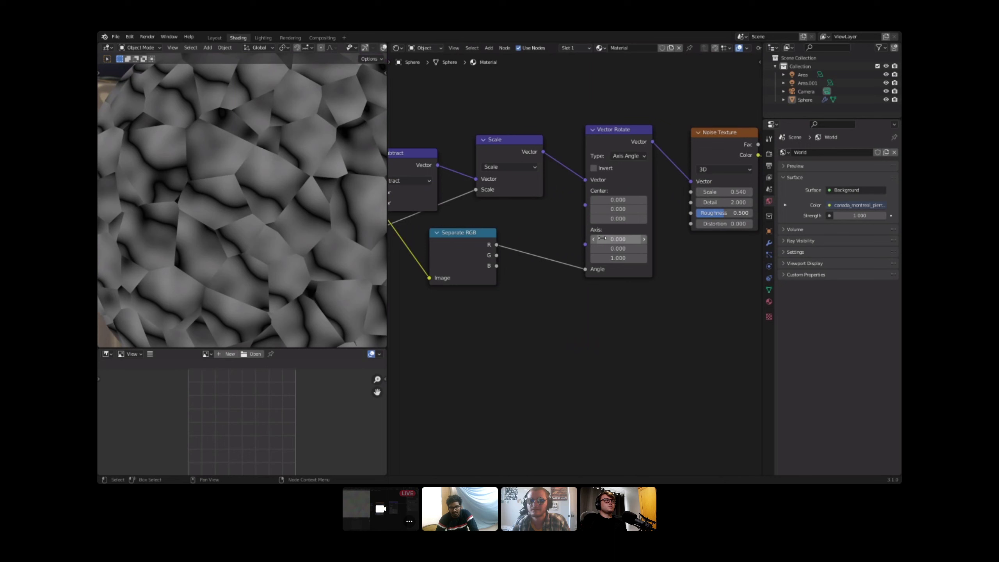
scroll(569, 268, up, 1)
scroll(603, 272, up, 1)
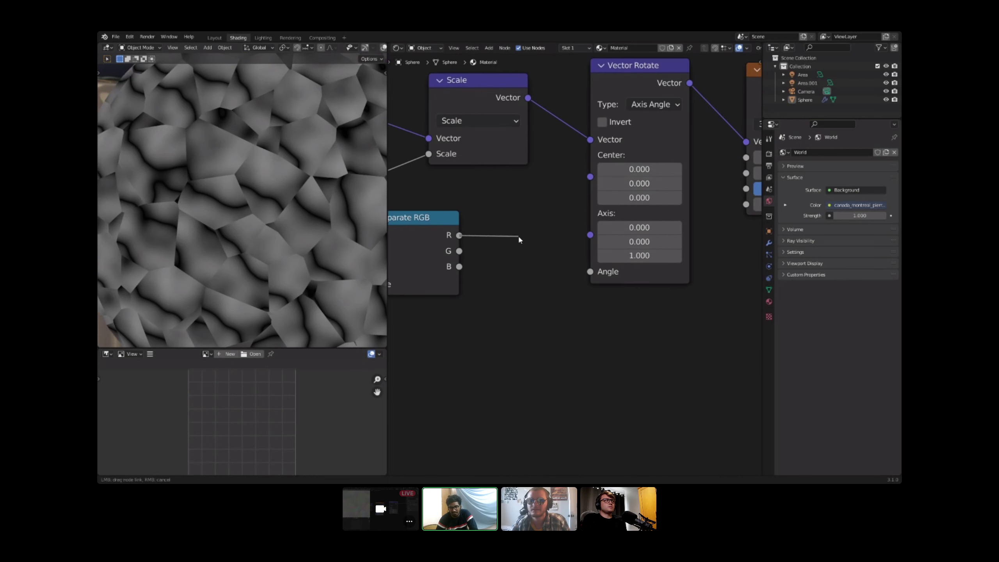
drag(518, 237, 511, 238)
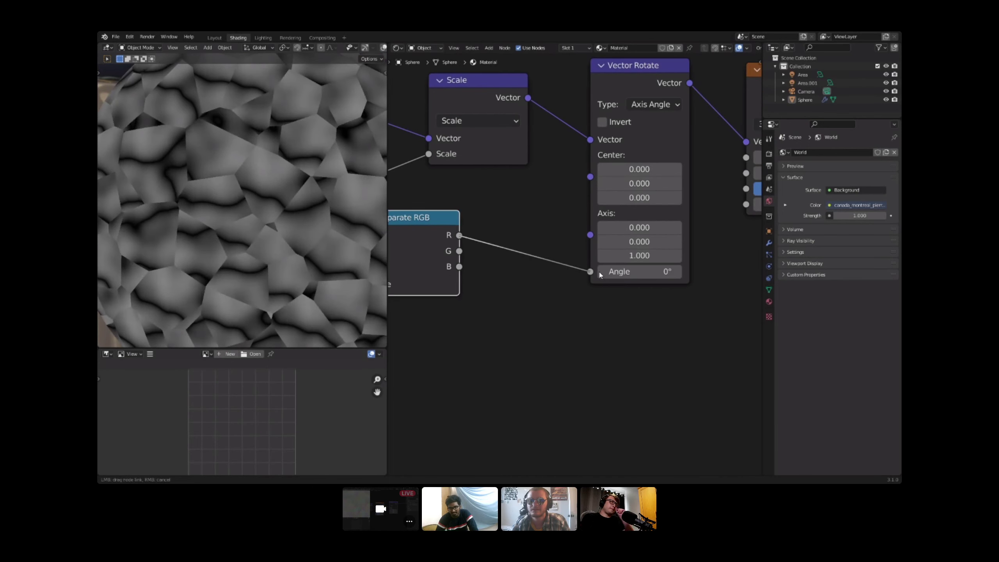
drag(600, 274, 511, 236)
text(MA)
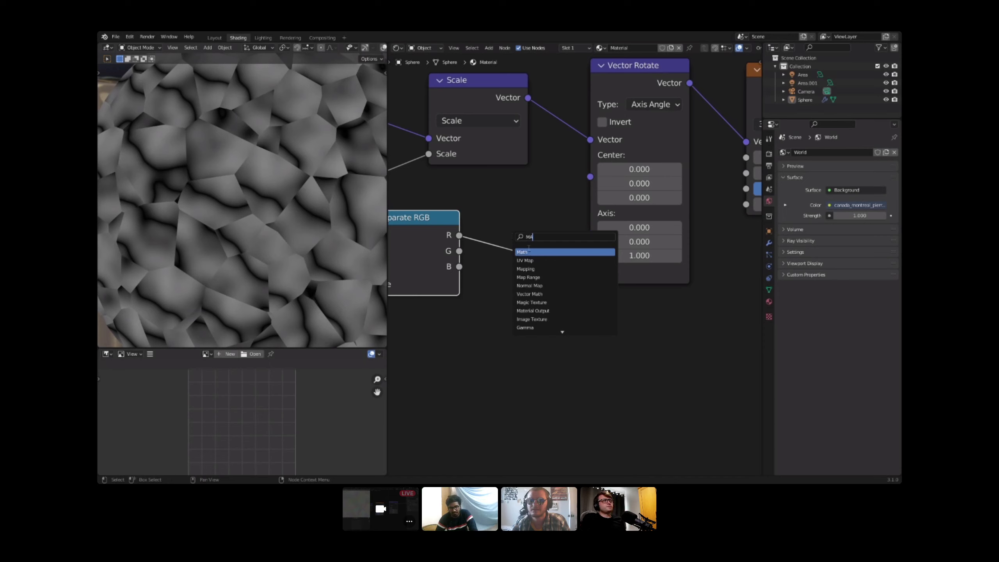
key(Escape)
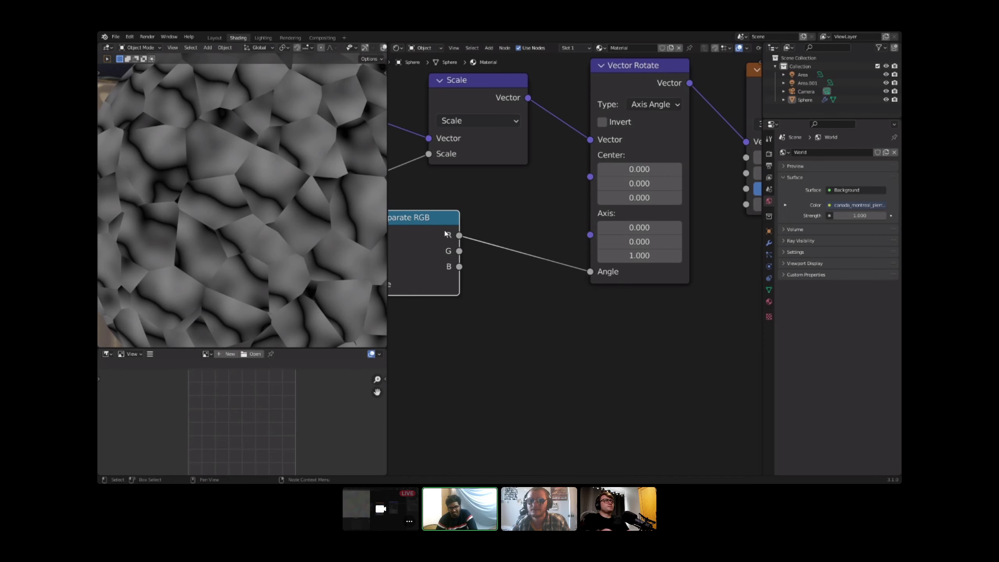
Step: Insert a Math node between Separate RGB's R output and Vector Rotate's Angle input, set to To Degrees, and check the sphere
key(shift+a)
key(s)
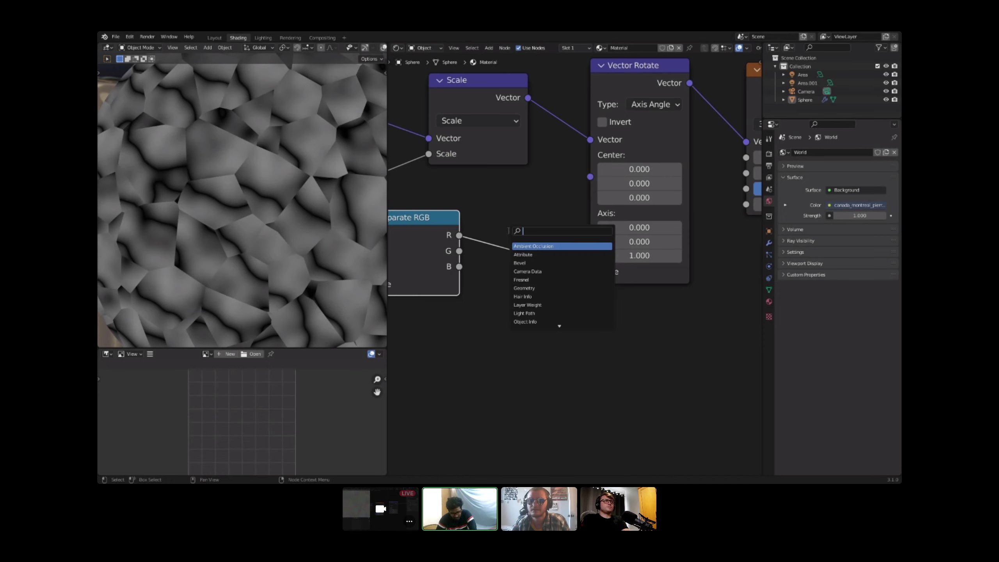
key(Return)
click(549, 266)
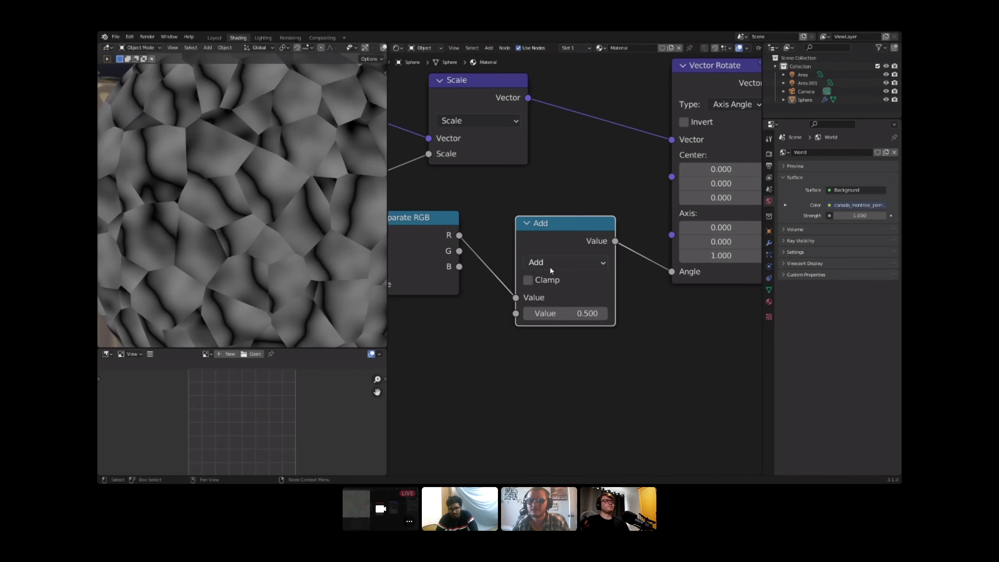
click(549, 266)
click(825, 317)
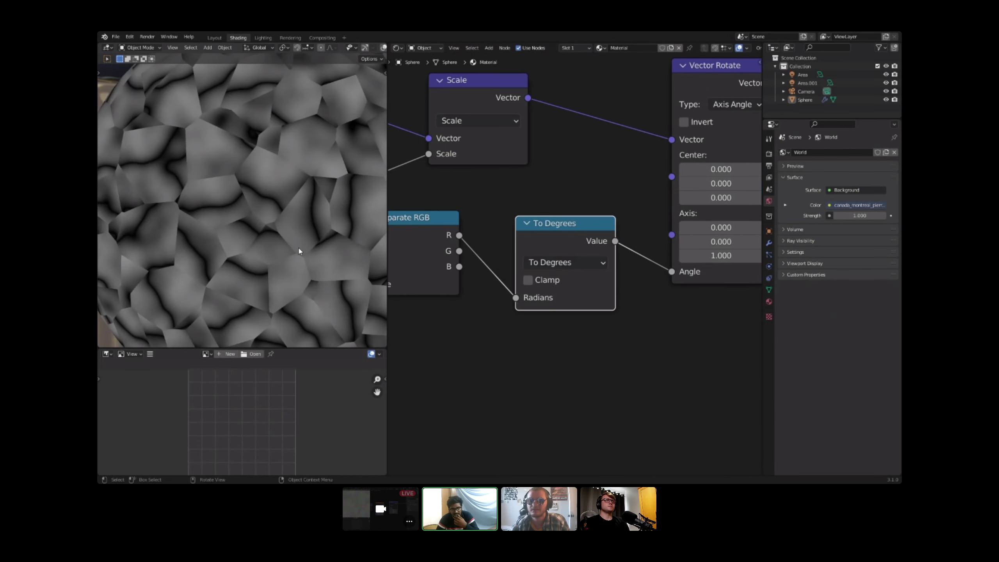
scroll(278, 244, down, 5)
scroll(248, 254, up, 3)
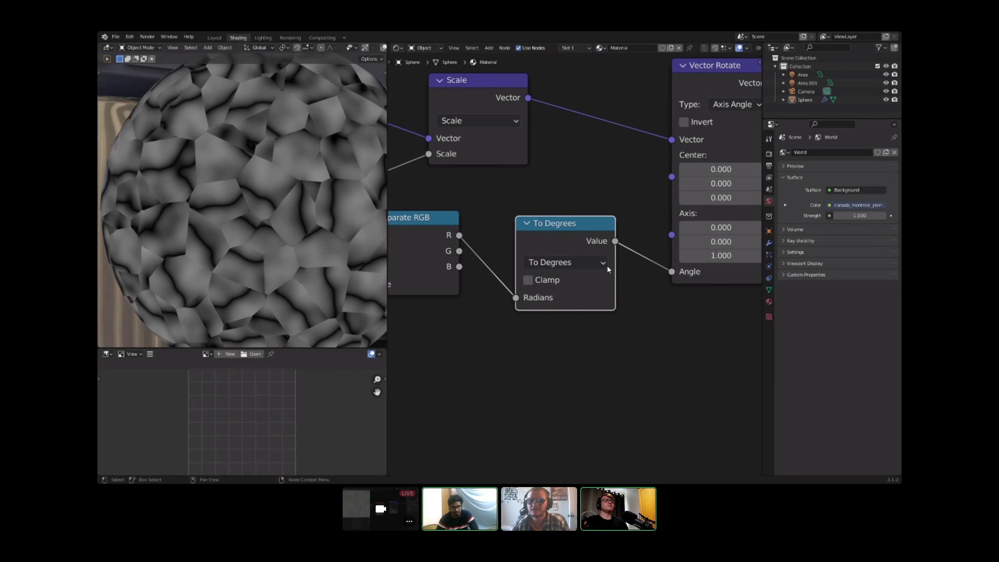
Step: Move the To Degrees node closer to Vector Rotate and preview Separate RGB's R output on the sphere
drag(544, 236, 573, 236)
key(shift+a)
key(s)
key(Escape)
ctrl+shift+click(441, 236)
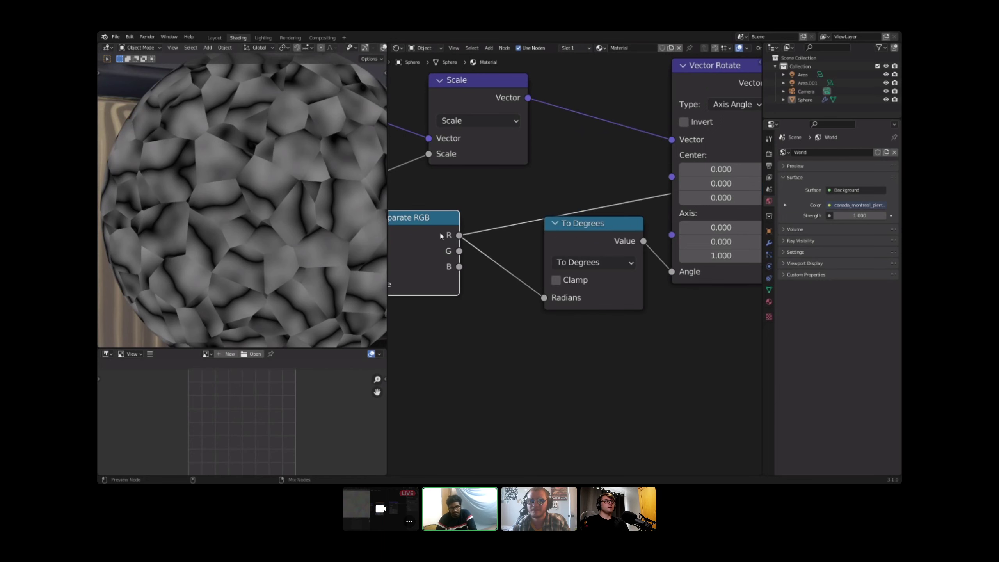
scroll(341, 175, down, 1)
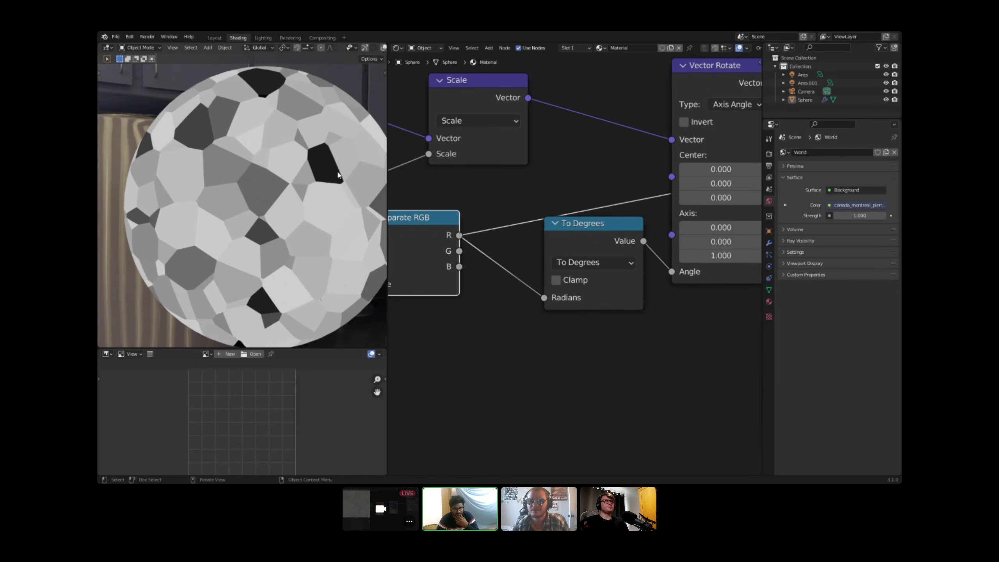
scroll(601, 246, down, 1)
Step: Insert a Map Range node between Separate RGB's R output and the To Degrees node
middle_drag(602, 258, 631, 251)
key(shift+a)
key(s)
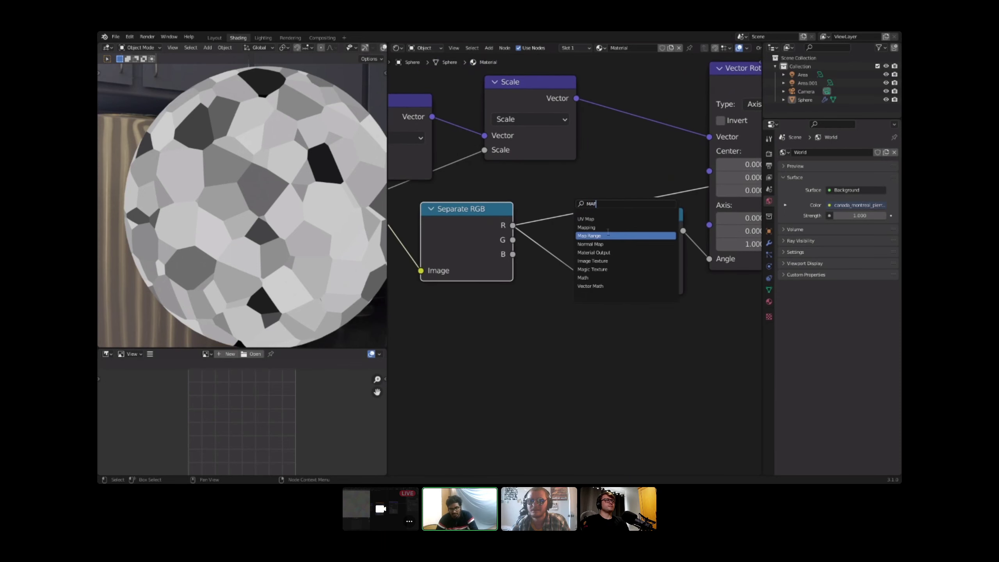
click(607, 233)
click(599, 261)
middle_drag(651, 336, 550, 266)
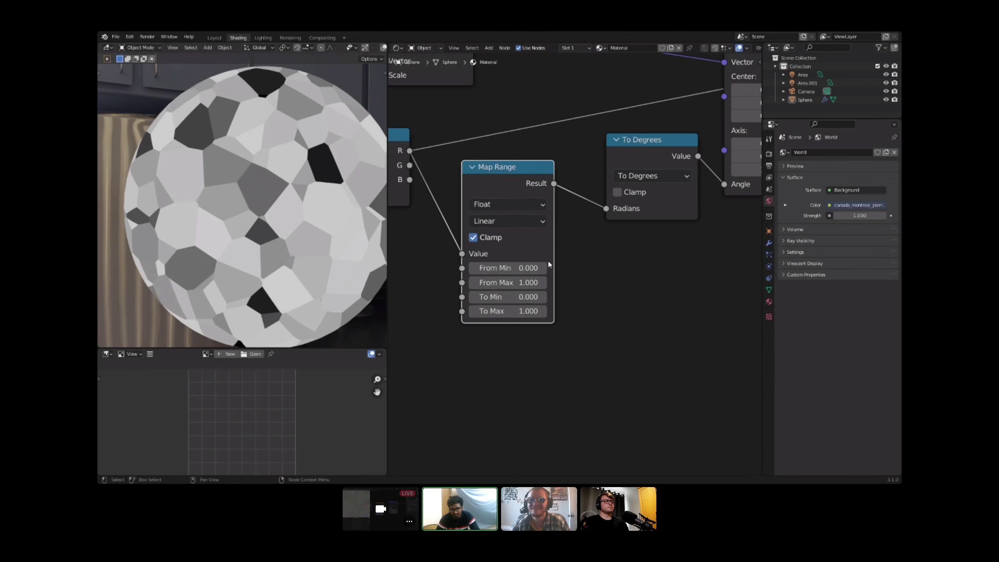
Step: Try to set the Map Range node's To Min value to -PI
scroll(549, 266, up, 4)
click(511, 311)
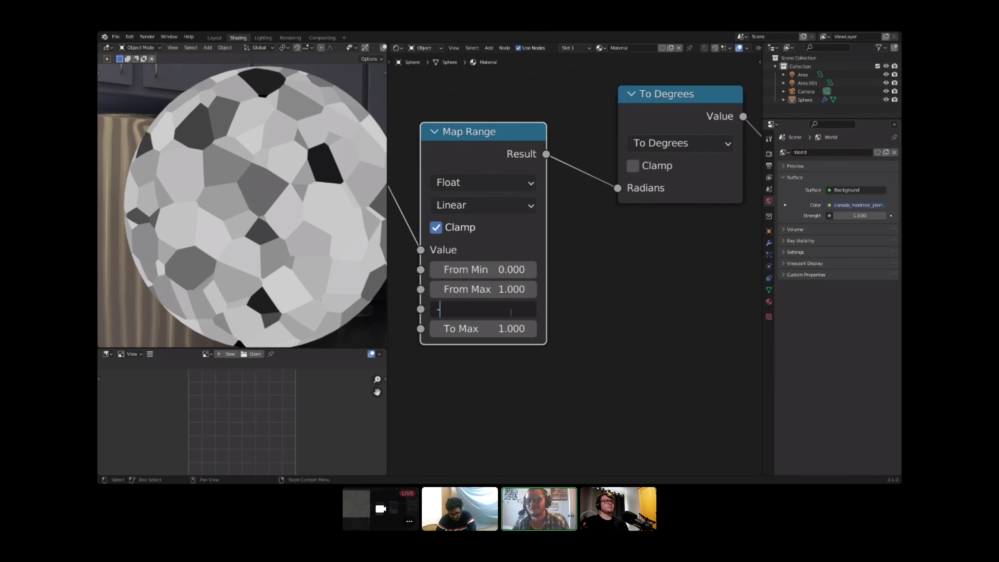
text(-PI)
key(Return)
click(513, 309)
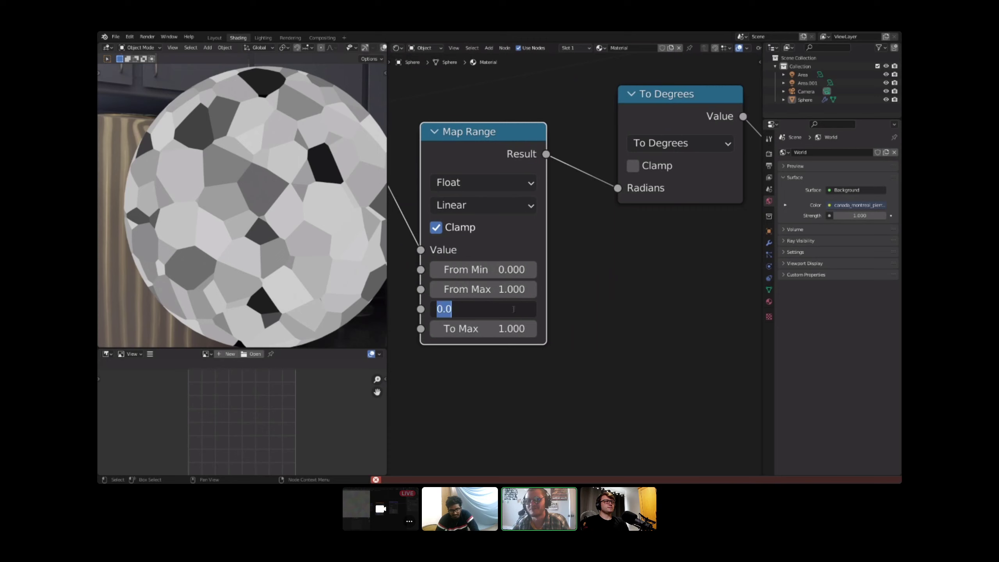
key(Tab)
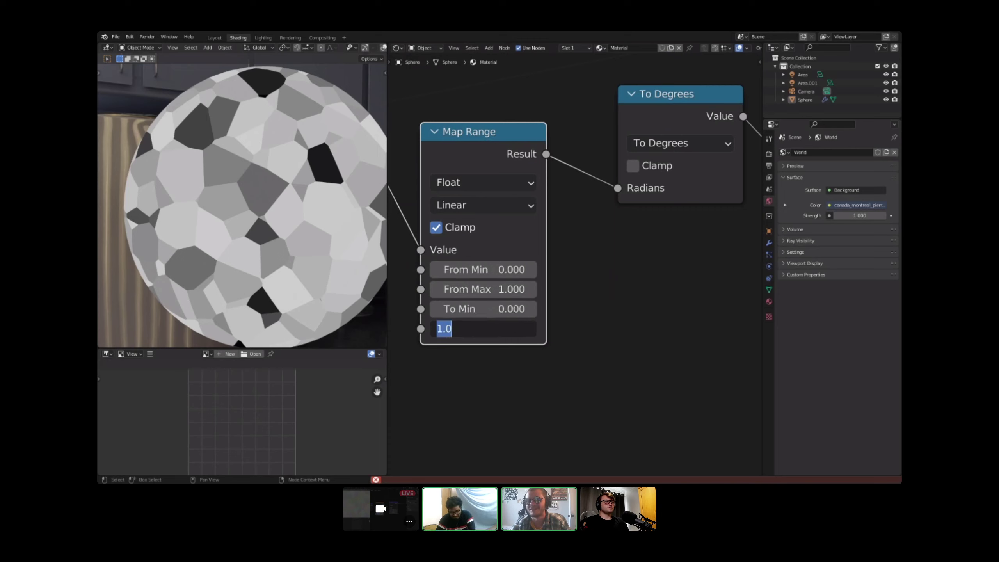
key(Return)
Step: Set the Map Range node's To Min to -3.142 (minus pi) and its To Max to pi
click(525, 310)
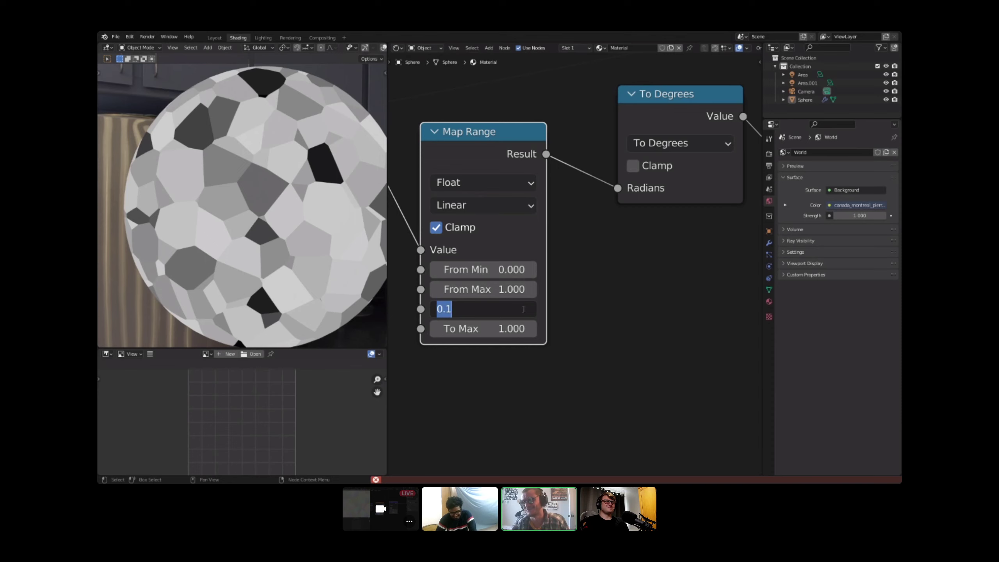
key(Tab)
text(p)
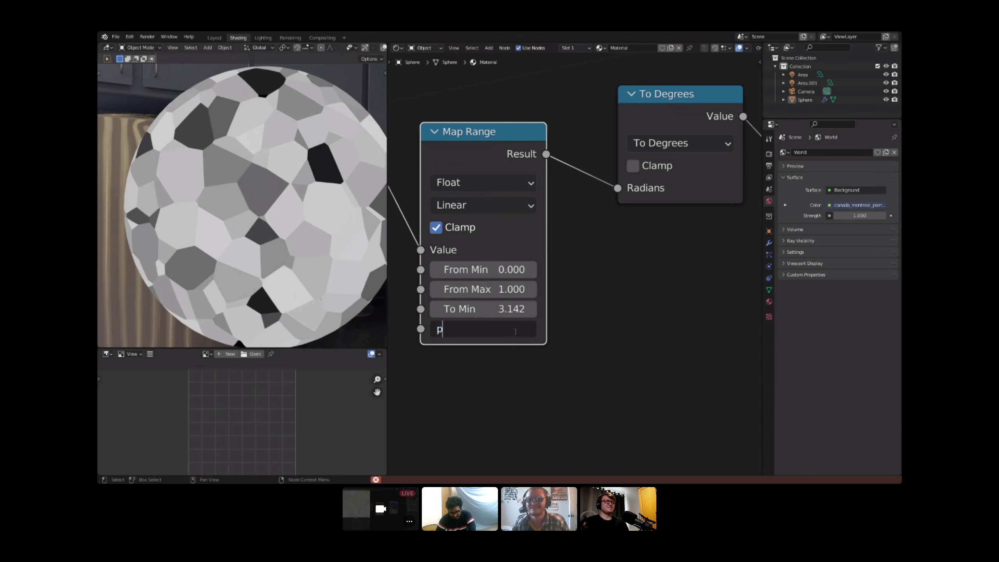
text(i)
key(Return)
scroll(577, 332, up, 1)
middle_drag(563, 339, 578, 292)
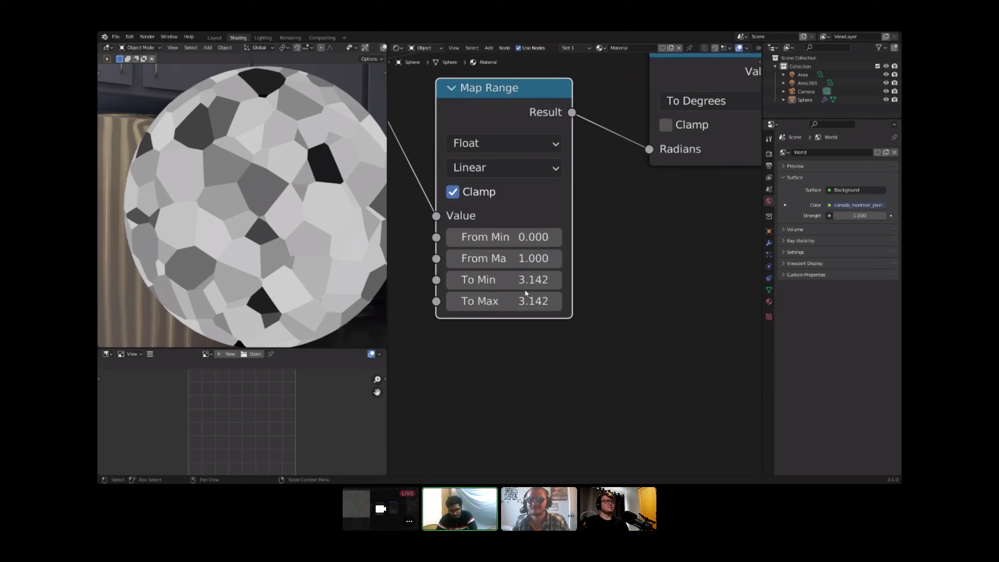
click(465, 286)
key(Return)
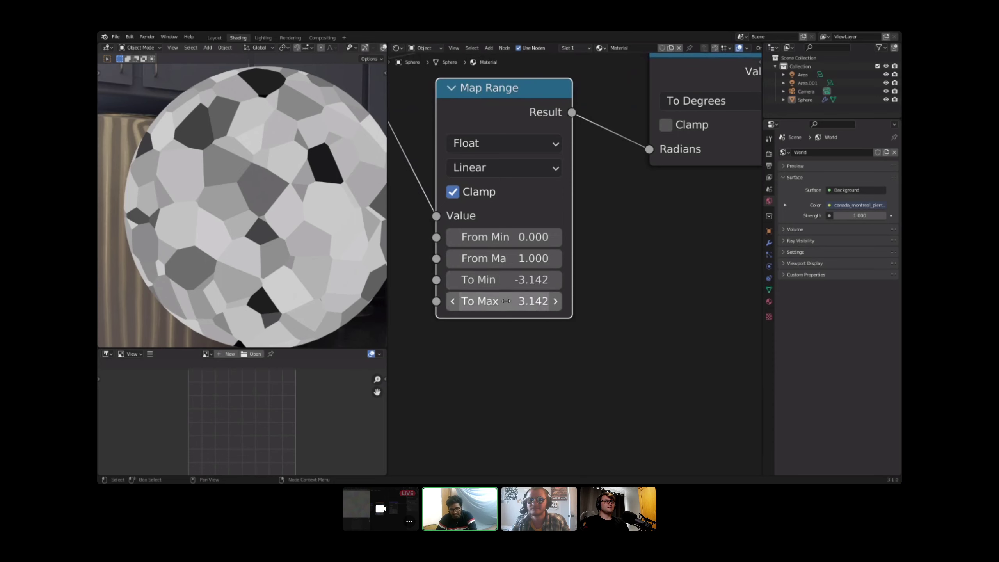
key(minus)
Step: Preview the X output of the Separate XYZ node on the sphere
scroll(617, 286, down, 2)
middle_drag(618, 292, 480, 313)
scroll(480, 313, down, 4)
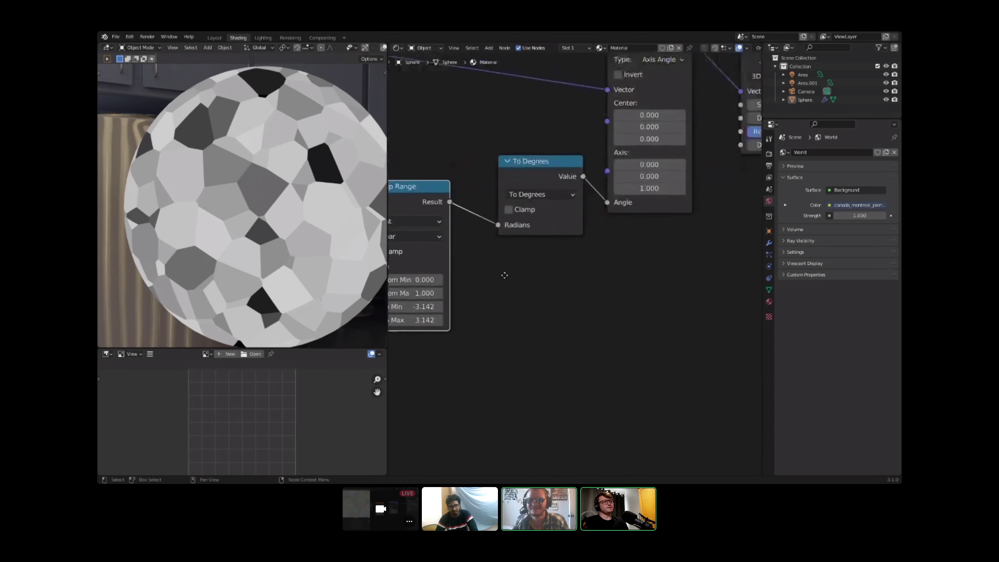
scroll(526, 279, down, 4)
middle_drag(503, 274, 447, 300)
scroll(448, 300, down, 2)
middle_drag(605, 213, 549, 215)
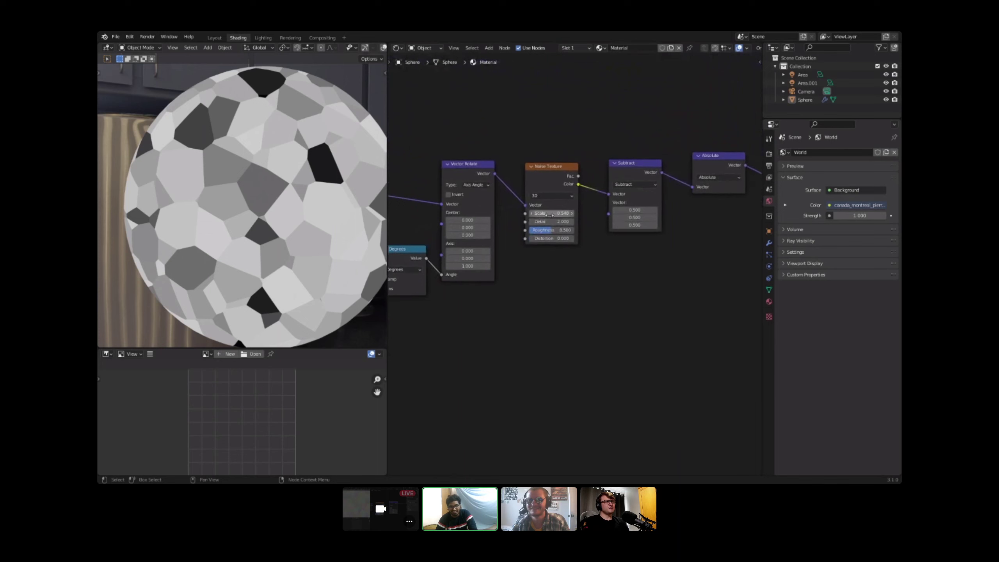
middle_drag(719, 152, 642, 168)
ctrl+shift+click(642, 167)
middle_drag(738, 177, 496, 192)
ctrl+shift+click(633, 188)
Step: Move the shader and output nodes at the end of the node tree farther away from Separate XYZ
drag(554, 149, 629, 293)
scroll(602, 283, down, 5)
middle_drag(603, 282, 503, 254)
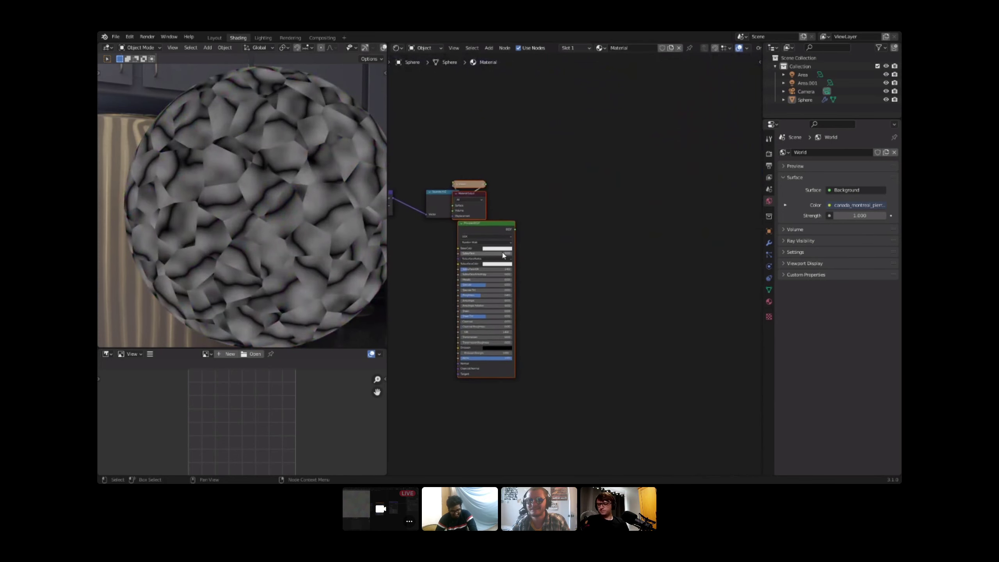
key(g)
click(758, 260)
Step: Move the Separate XYZ node closer to the Absolute node
middle_drag(565, 245, 679, 266)
scroll(558, 250, up, 6)
middle_drag(539, 216, 633, 243)
scroll(633, 243, up, 5)
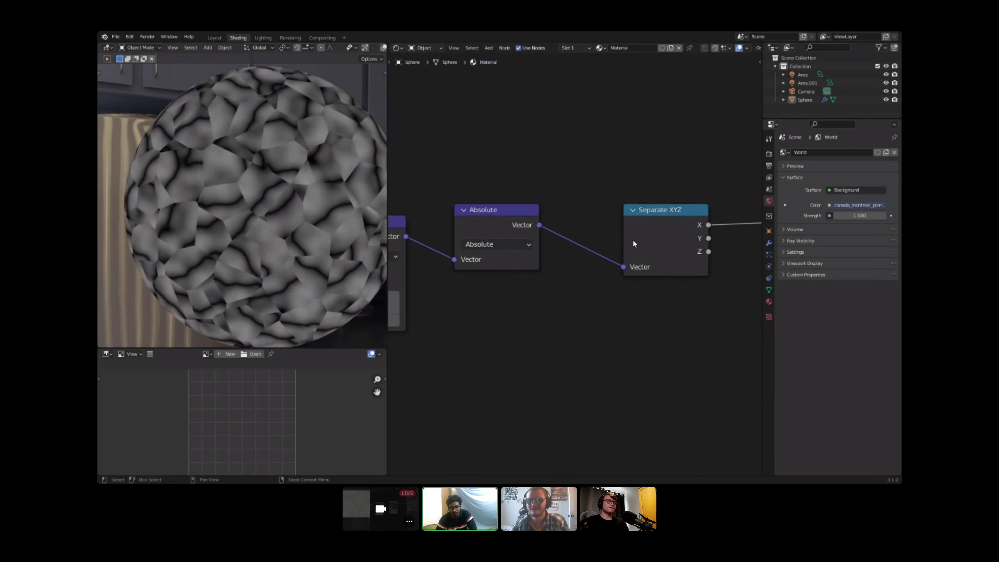
drag(633, 241, 586, 240)
Step: Preview the Y and Z outputs of the Separate XYZ node in turn and compare the patterns on the sphere
middle_drag(646, 232, 514, 247)
scroll(513, 247, up, 4)
ctrl+shift+click(497, 253)
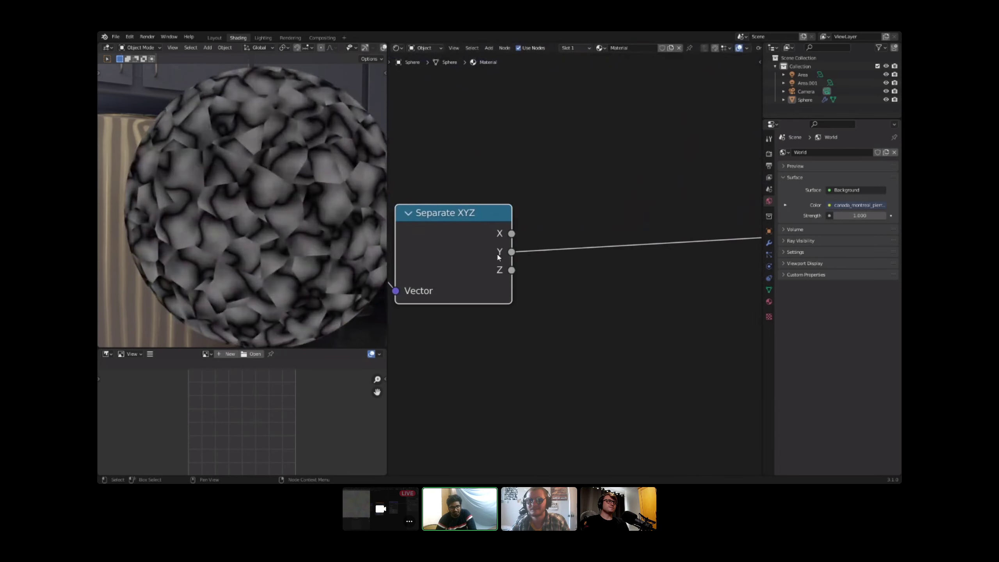
ctrl+shift+click(494, 251)
ctrl+shift+click(486, 251)
ctrl+shift+click(486, 251)
ctrl+shift+click(487, 250)
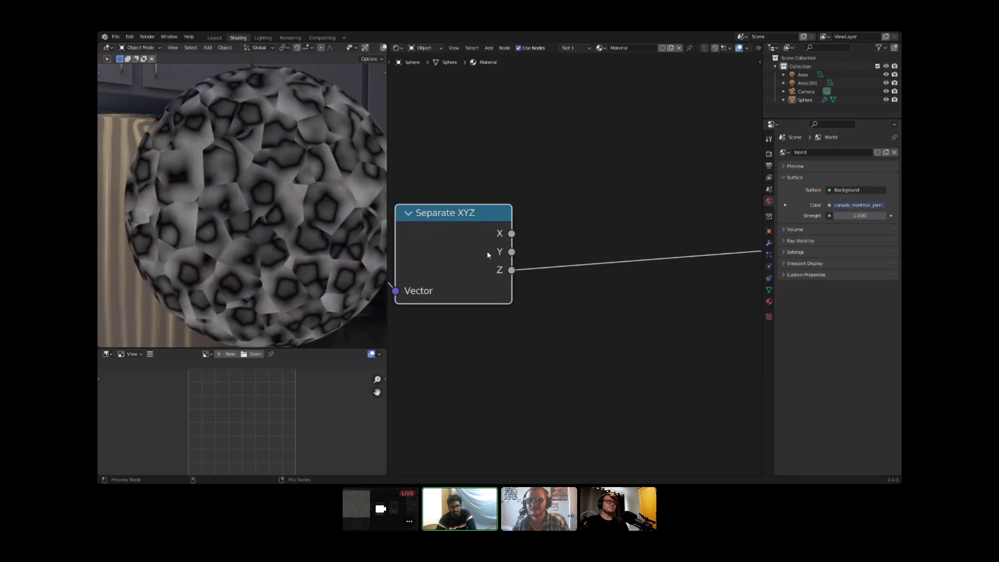
Step: Try raising the Subtract node's third vector value to 0.600
middle_drag(487, 250, 715, 251)
scroll(560, 248, down, 2)
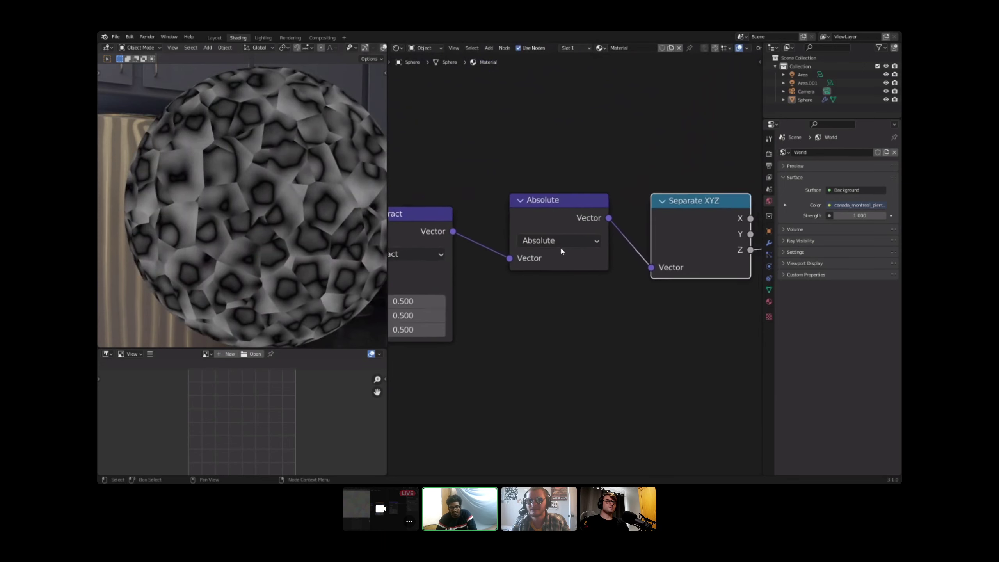
middle_drag(560, 249, 634, 250)
mouse_move(555, 315)
mouse_down()
mouse_move(570, 315)
mouse_move(558, 316)
mouse_up()
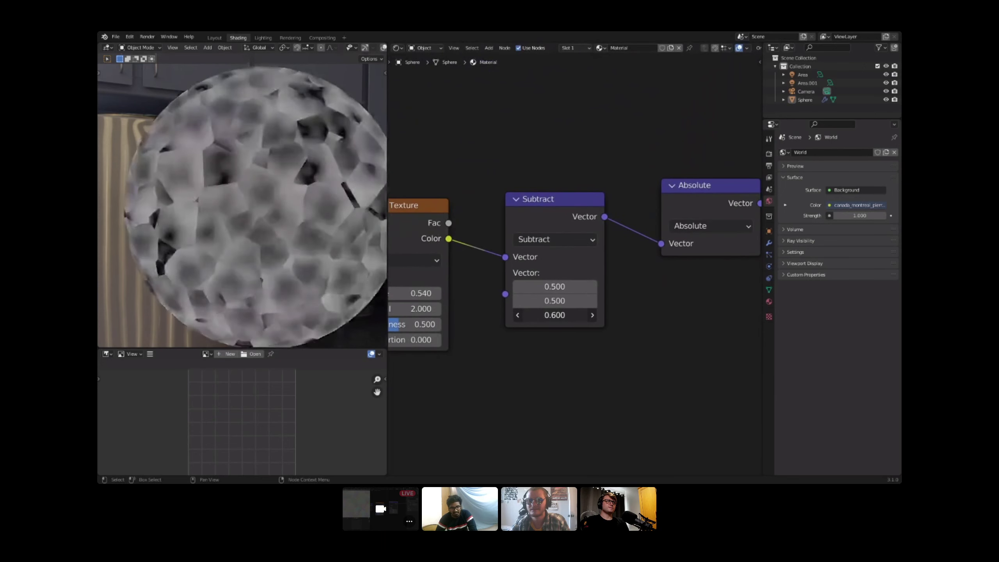
ctrl+scroll(648, 289, down, 5)
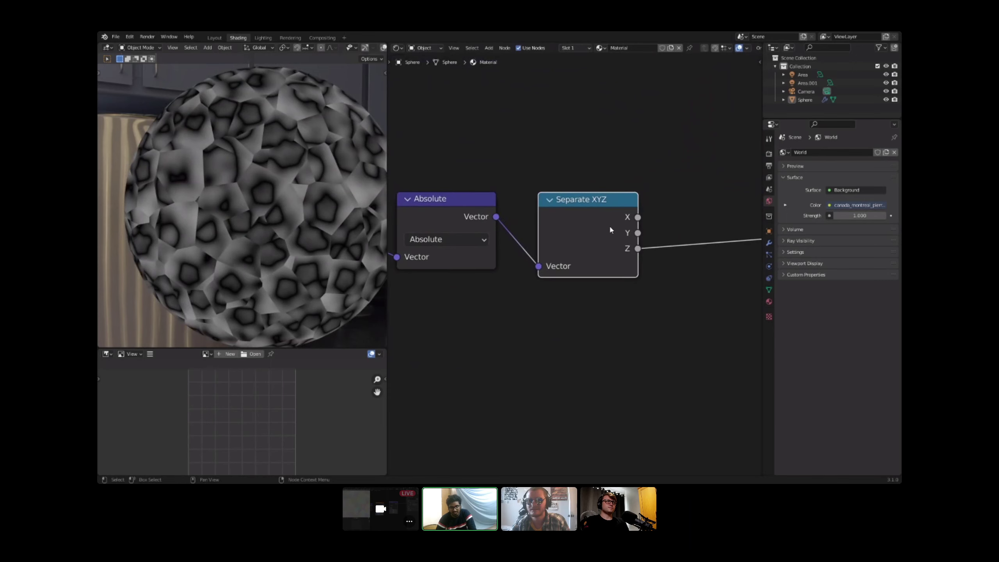
Step: Combine Separate XYZ's X and Y outputs in a new Math node set to Minimum
middle_drag(631, 242, 571, 254)
key(shift+a)
text(add)
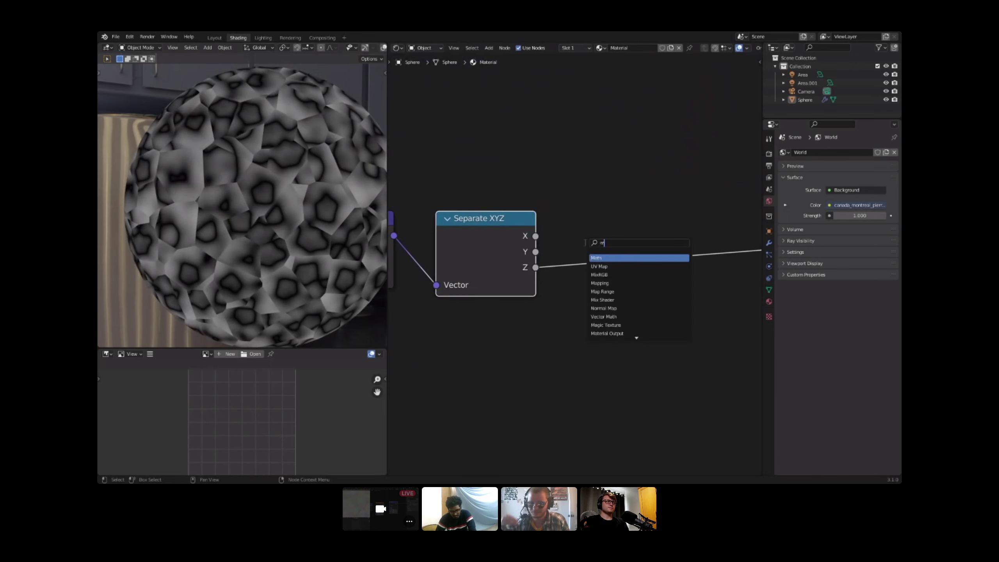
key(Return)
click(616, 151)
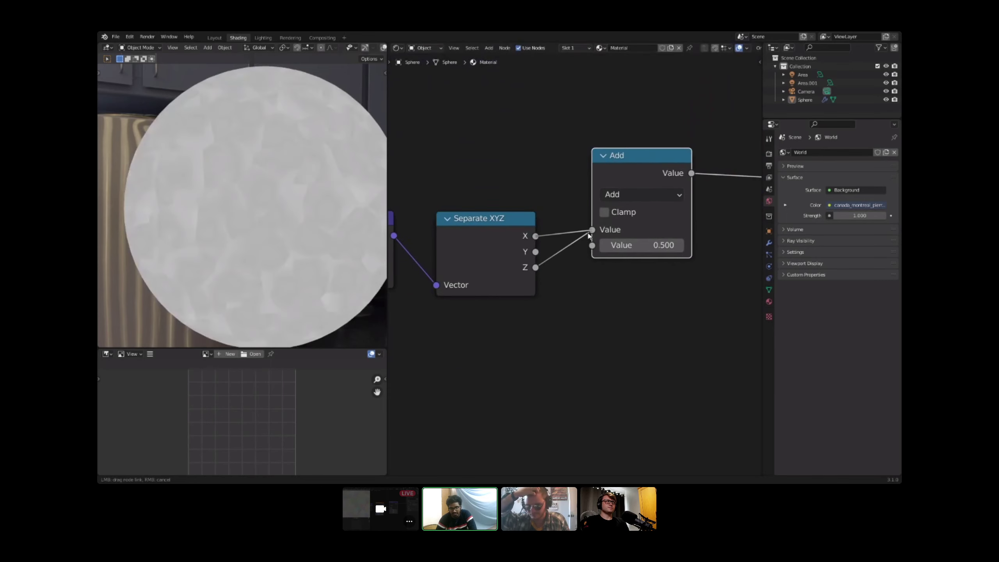
drag(588, 235, 592, 244)
click(618, 194)
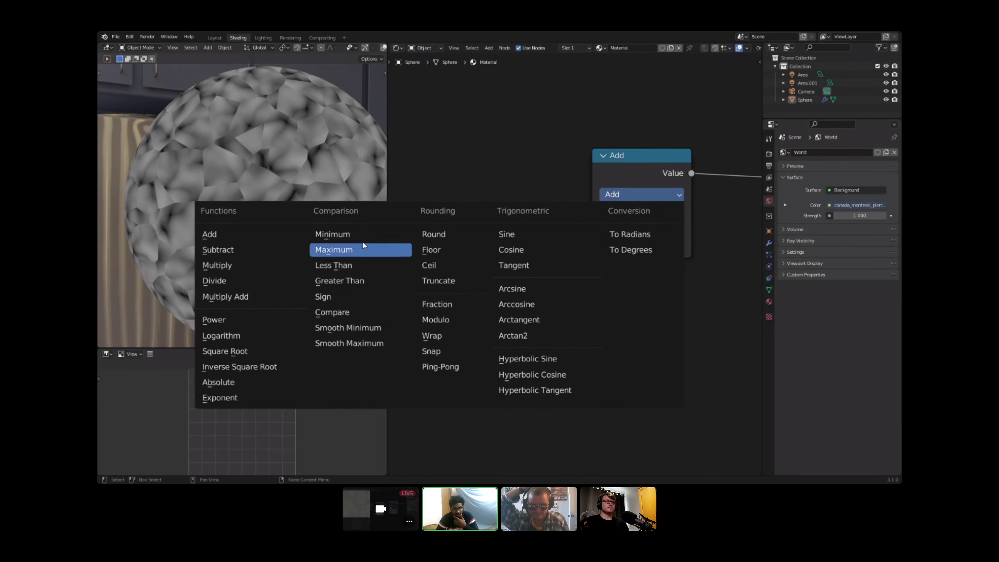
click(332, 234)
Step: Align the Minimum node with Separate XYZ and place a duplicate after it, set to Divide
middle_drag(536, 176, 511, 194)
scroll(511, 194, down, 2)
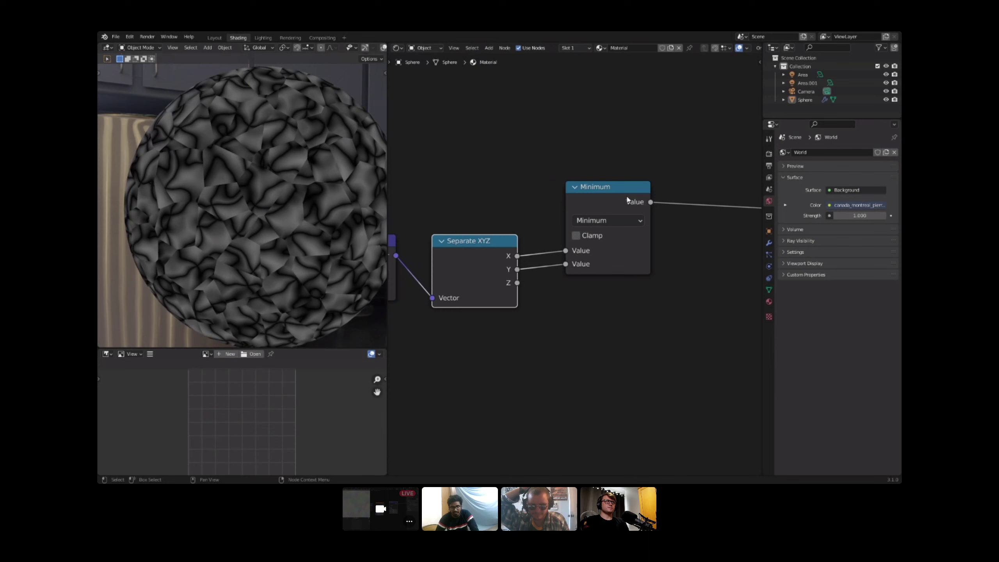
drag(631, 187, 608, 236)
middle_drag(608, 237, 523, 235)
key(shift+d)
click(656, 235)
click(610, 268)
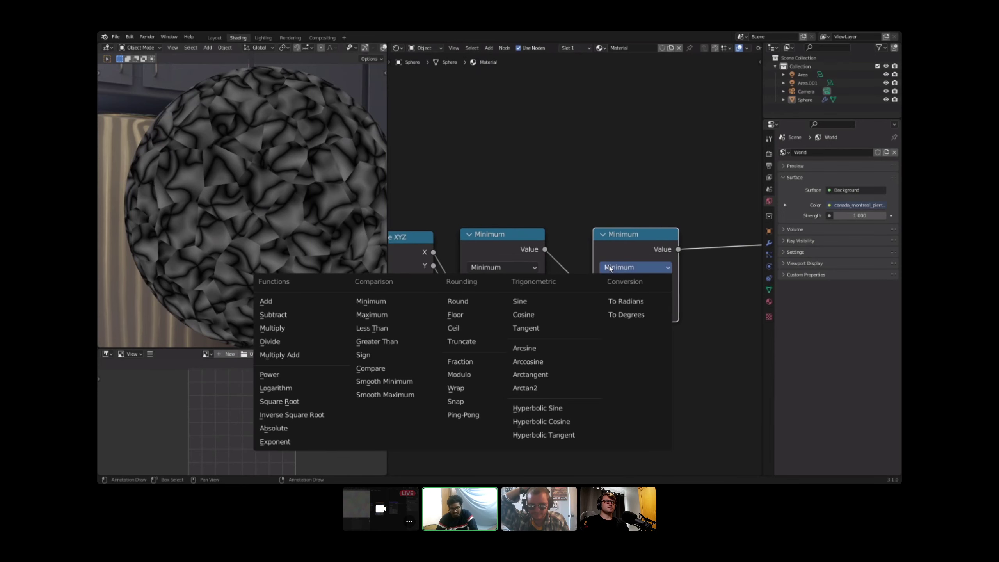
key(d)
Step: Bring the Distance to Edge Voronoi Texture node near the Divide node and connect its Distance output to Divide's second value
scroll(563, 276, down, 6)
middle_drag(433, 280, 728, 232)
middle_drag(428, 261, 488, 257)
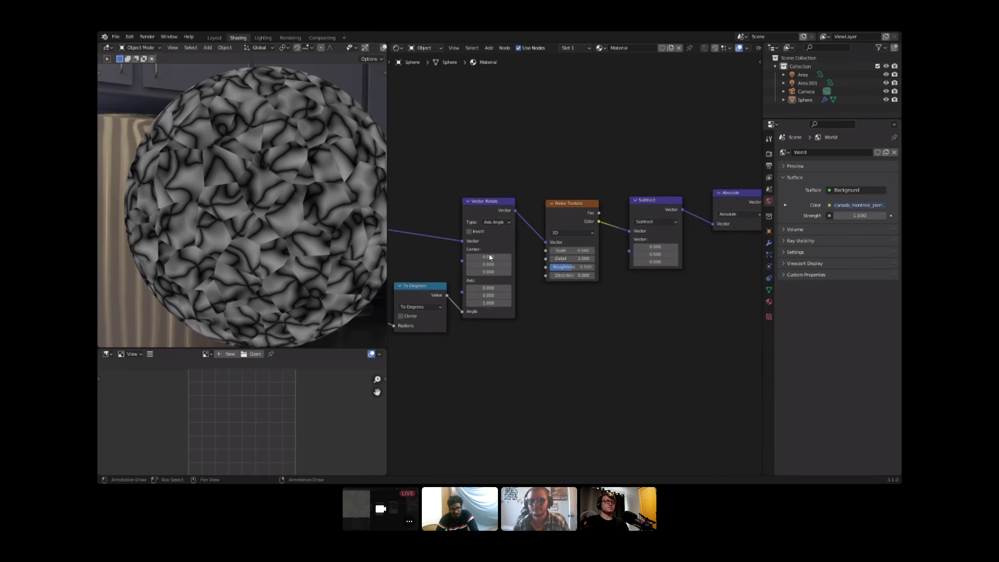
scroll(417, 278, down, 4)
middle_drag(411, 279, 475, 269)
scroll(442, 297, down, 2)
drag(401, 287, 661, 290)
scroll(521, 310, up, 6)
middle_drag(689, 267, 496, 298)
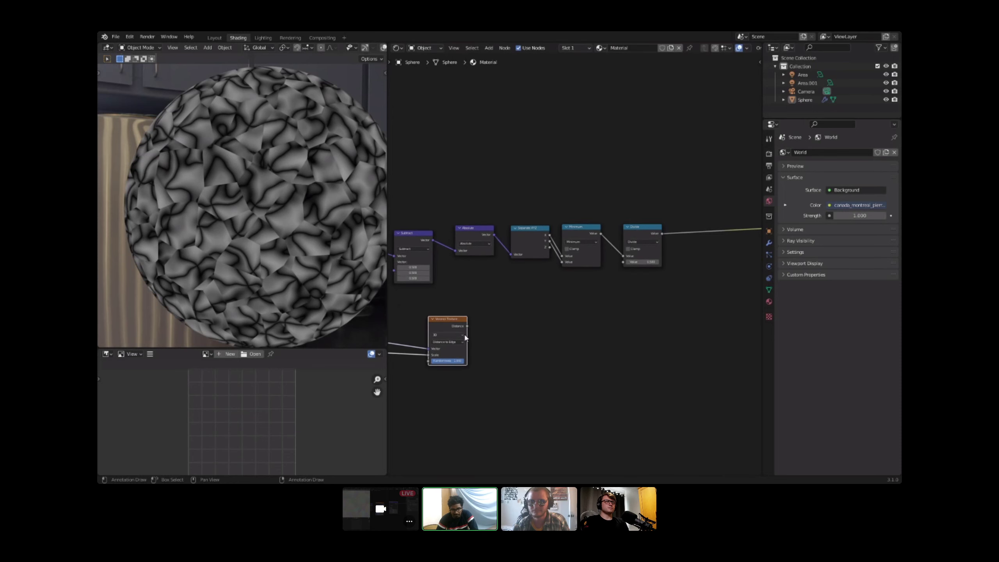
drag(620, 270, 623, 263)
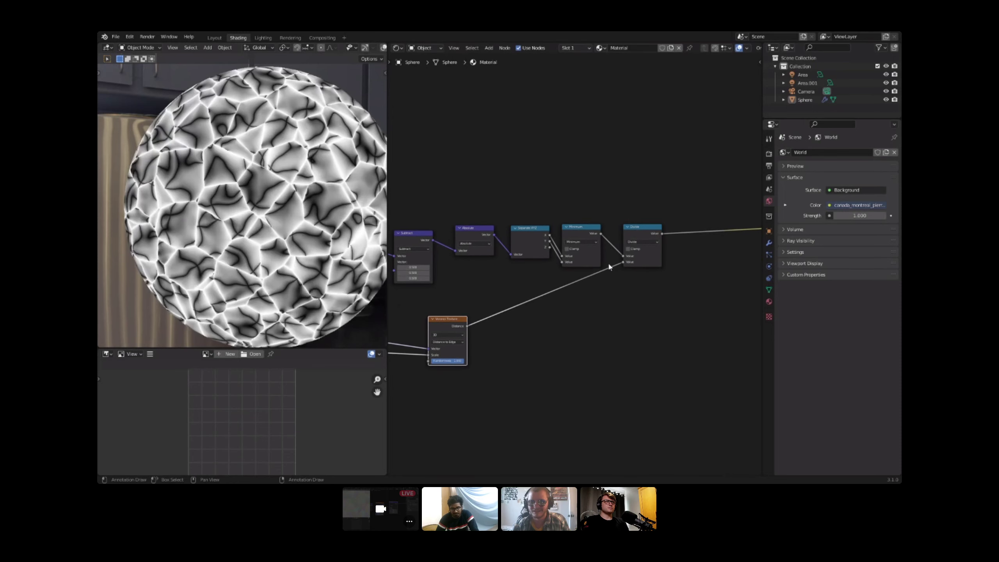
Step: Place the Distance to Edge Voronoi Texture node directly beneath the Minimum node
scroll(372, 249, up, 5)
middle_drag(477, 274, 494, 202)
scroll(495, 202, up, 6)
drag(460, 281, 666, 215)
scroll(574, 248, up, 4)
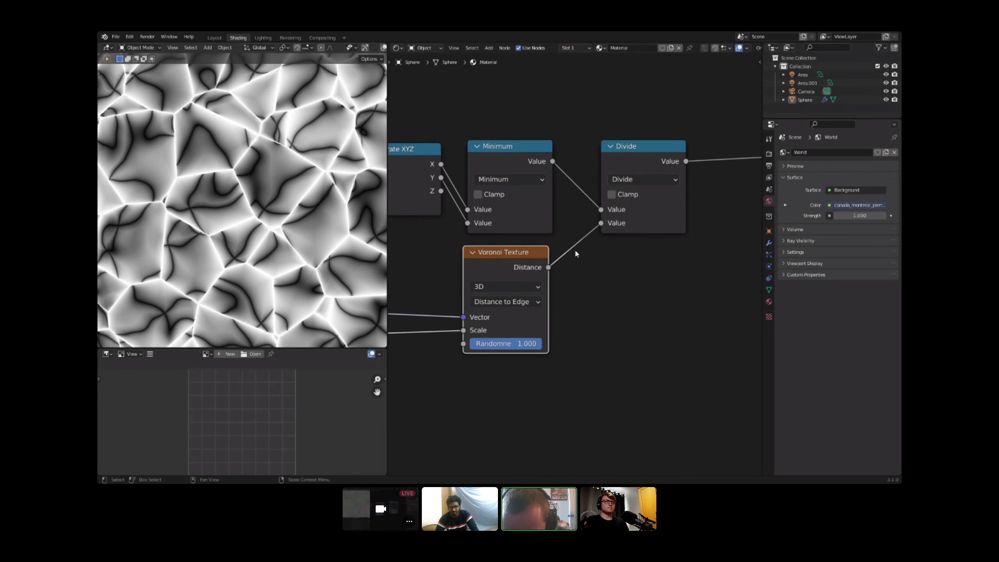
Step: Compare the Voronoi Distance preview with the Divide result up close on the sphere, ending on the Divide preview
scroll(271, 239, up, 10)
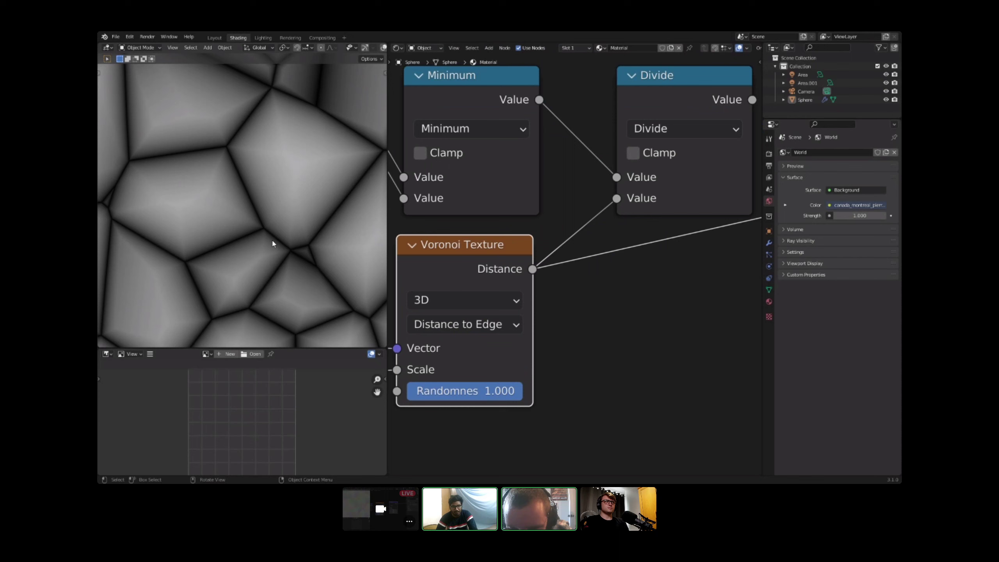
ctrl+shift+click(696, 104)
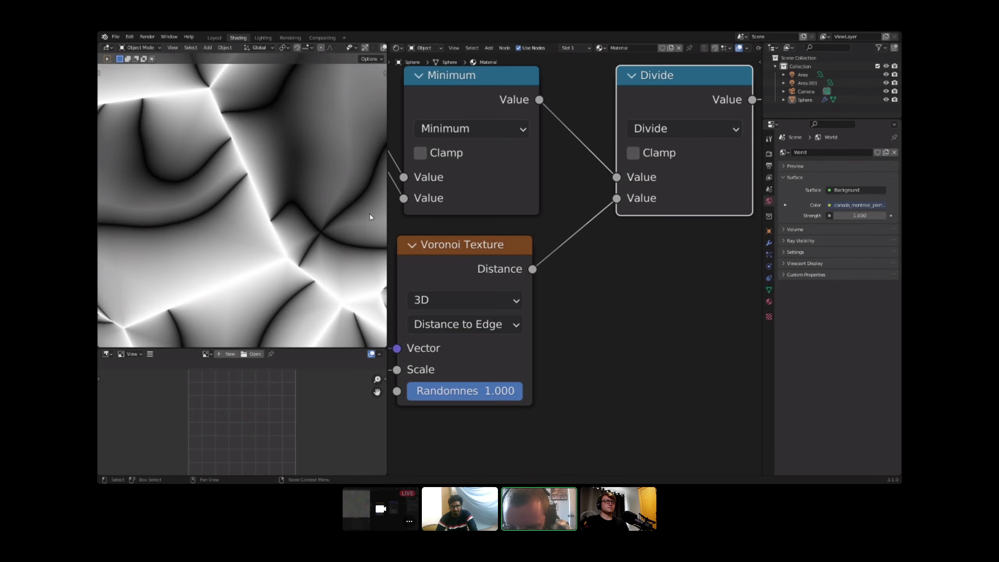
scroll(588, 264, down, 2)
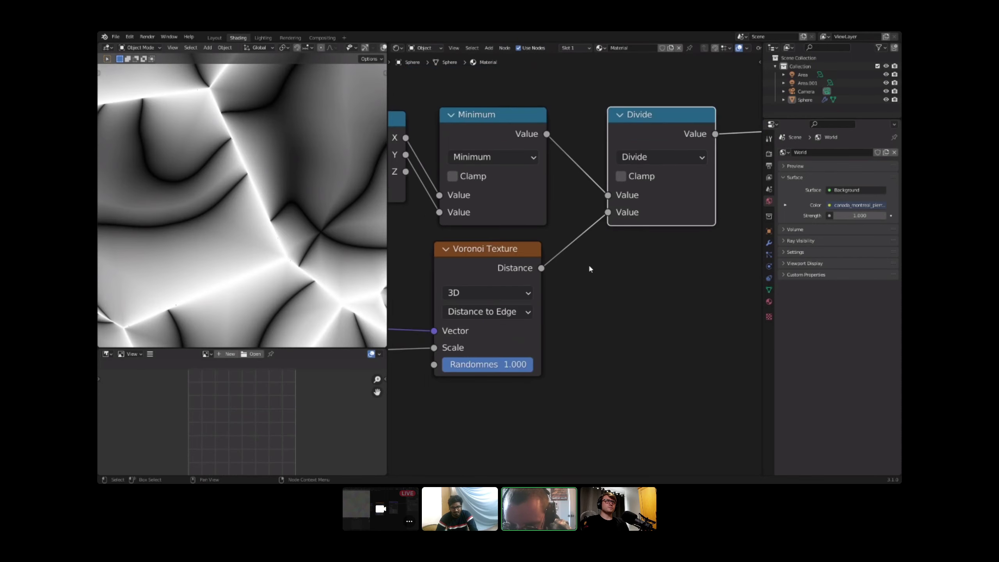
ctrl+shift+click(483, 298)
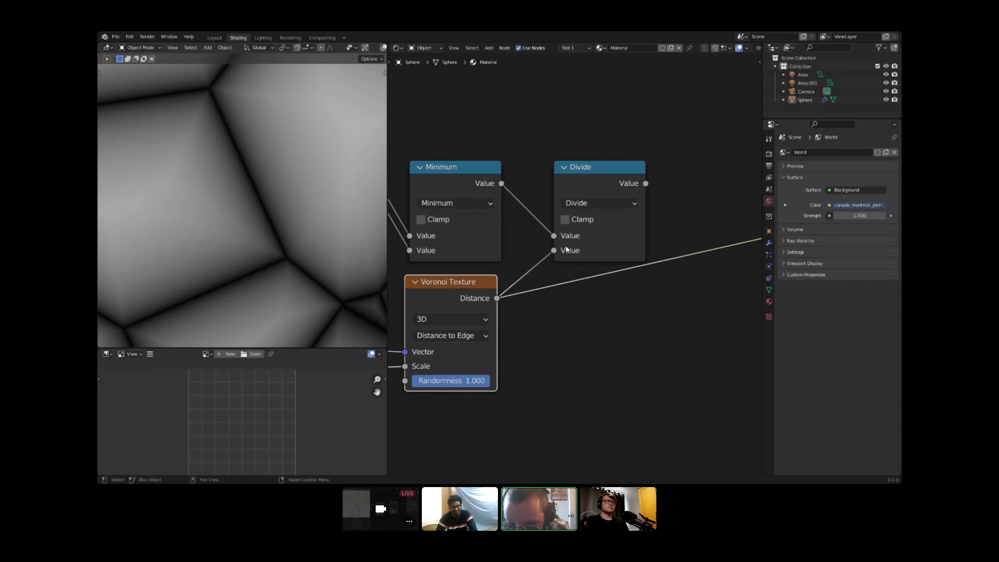
ctrl+shift+click(584, 186)
scroll(314, 232, down, 7)
middle_drag(595, 201, 467, 219)
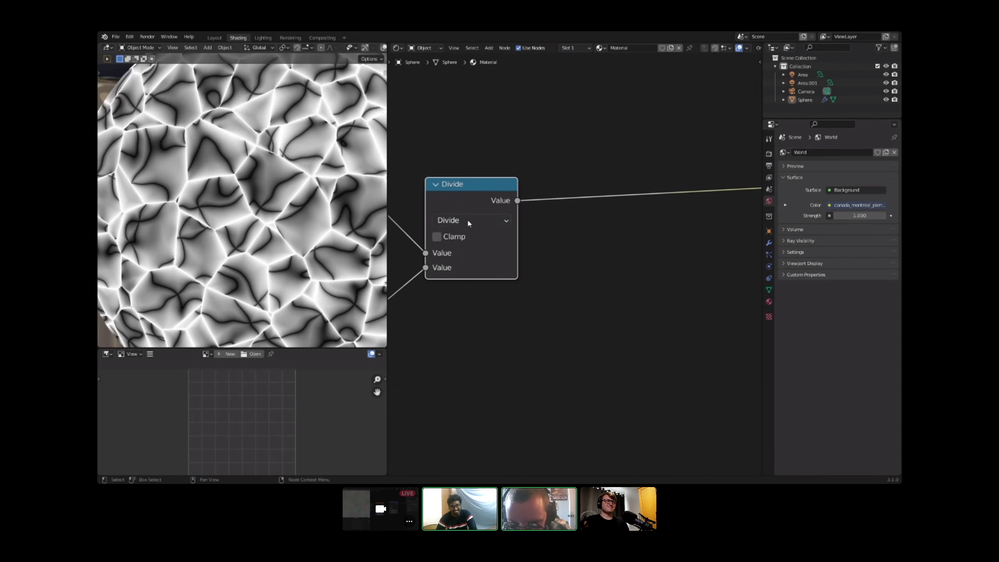
key(shift+a)
key(s)
key(Escape)
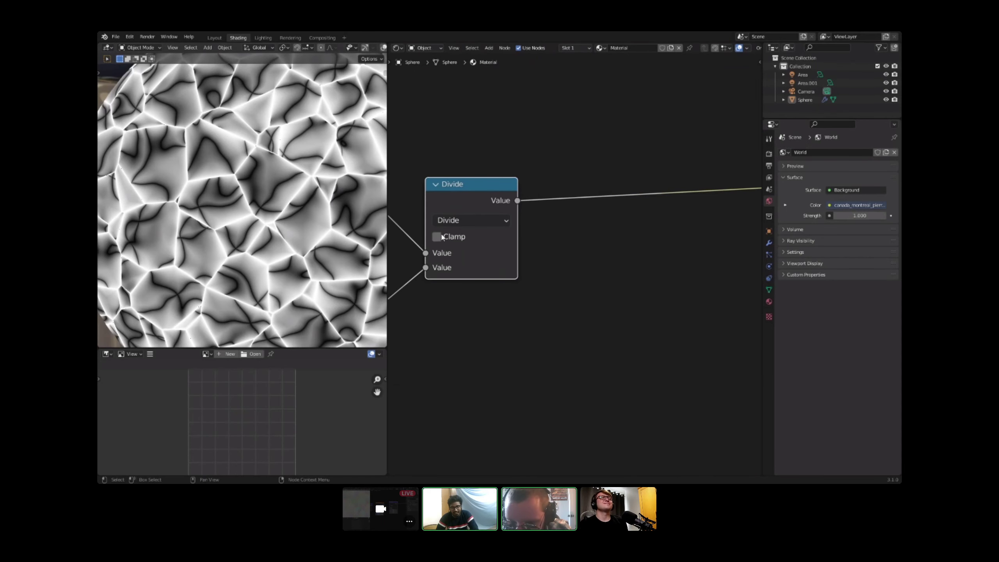
Step: Enable Clamp on the Divide node and examine the clamped result up close on the sphere
click(439, 237)
scroll(263, 240, up, 5)
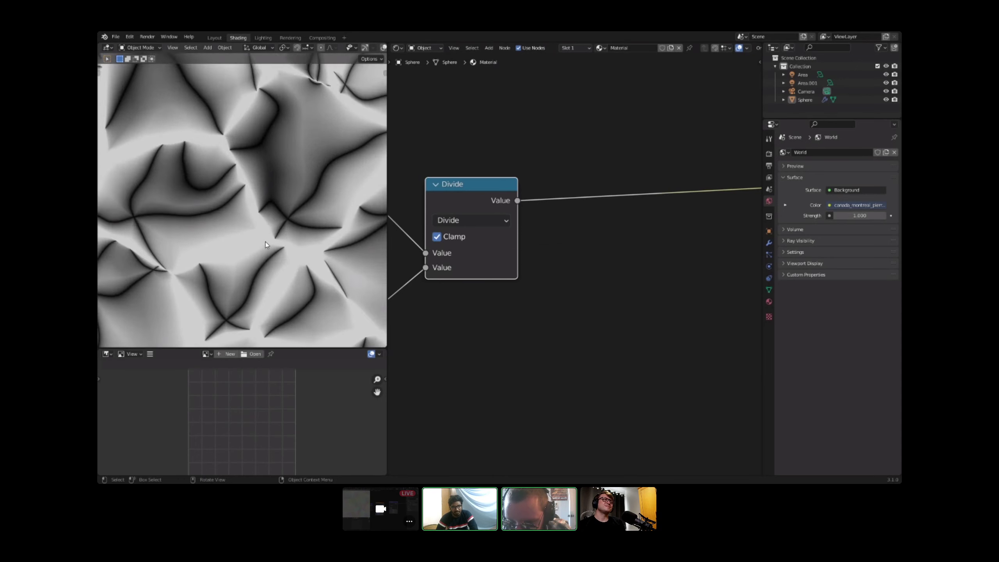
middle_drag(323, 239, 239, 233)
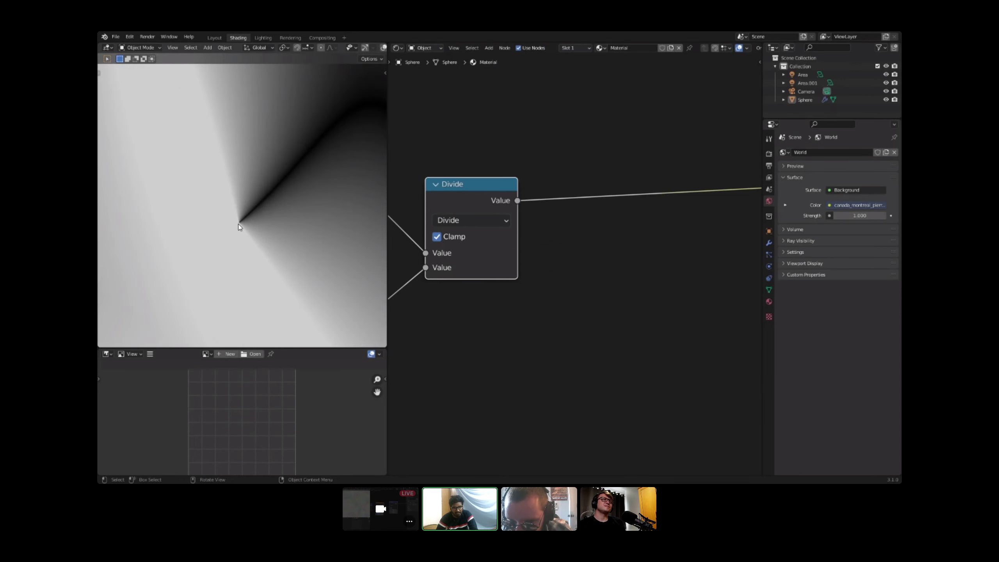
scroll(262, 241, down, 14)
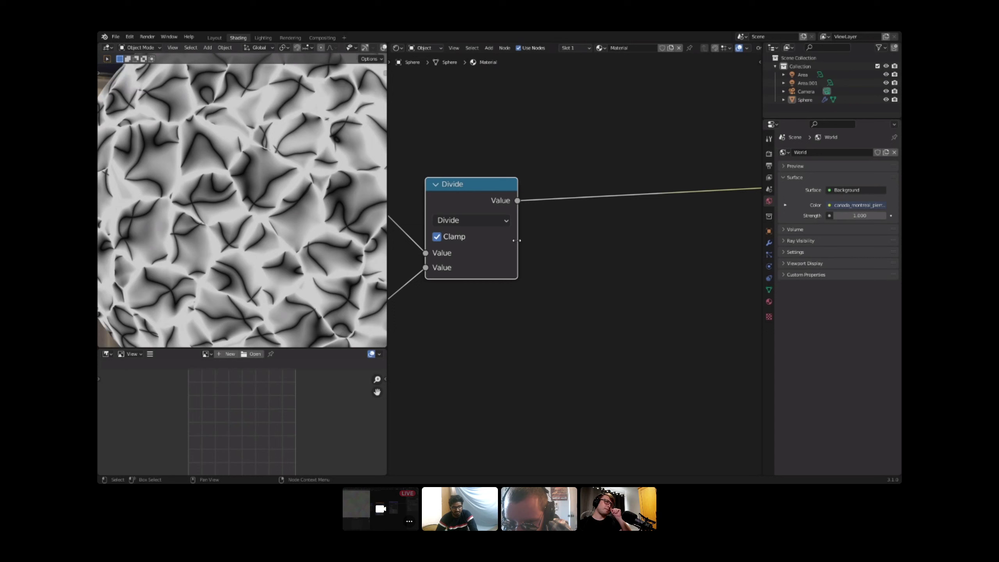
Step: Insert a ColorRamp after the Divide node, set its white stop to position 0.027 and inspect the creases in an enlarged viewport
key(shift+a)
text(s)
text(co)
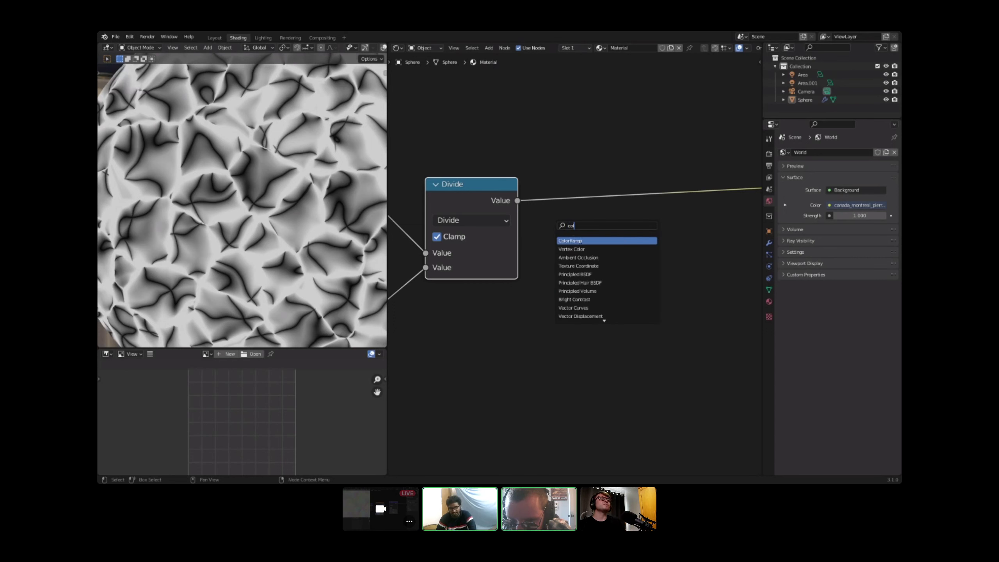
key(Return)
drag(716, 240, 575, 251)
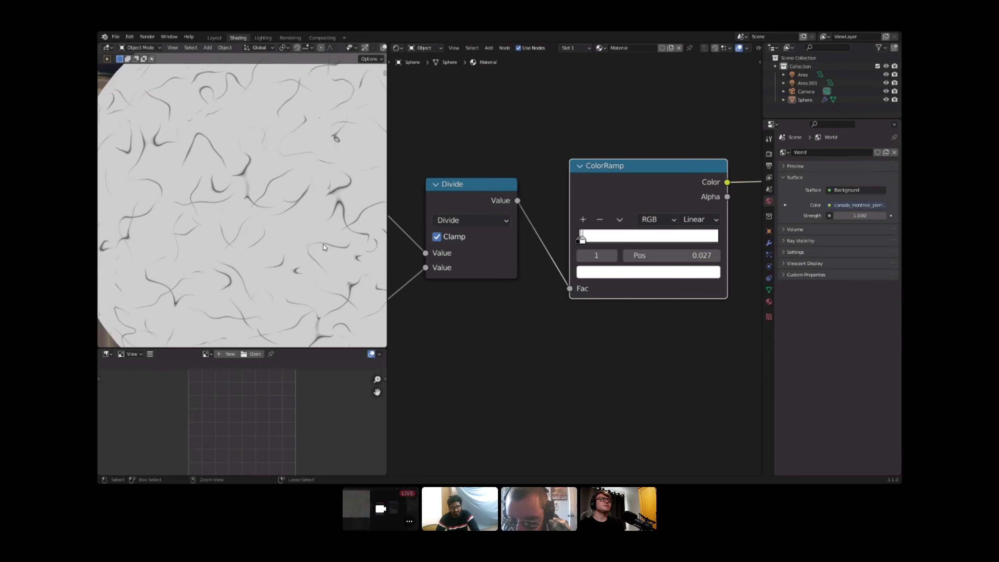
key(ctrl+space)
scroll(422, 263, up, 3)
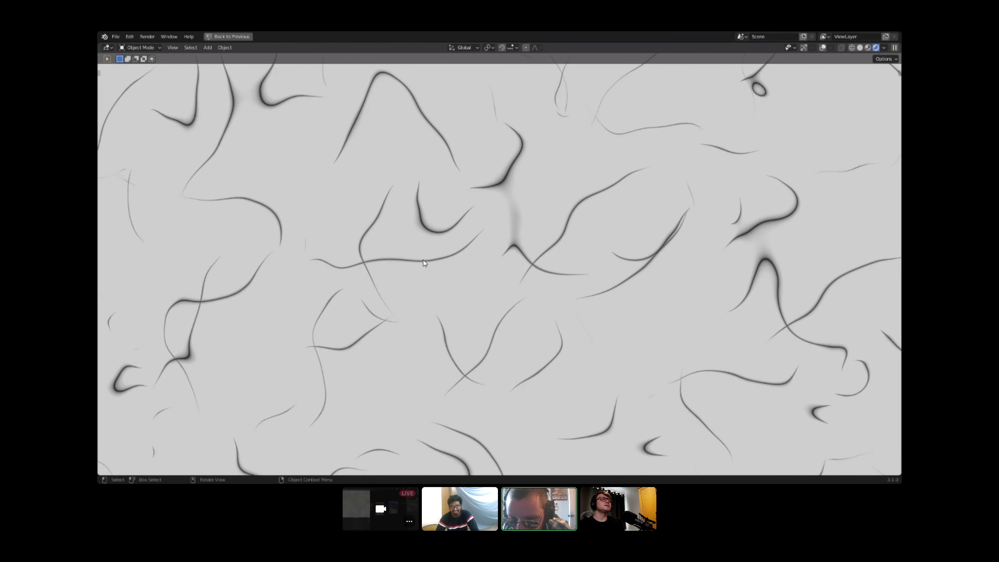
scroll(422, 262, down, 4)
scroll(424, 262, up, 4)
scroll(427, 261, down, 5)
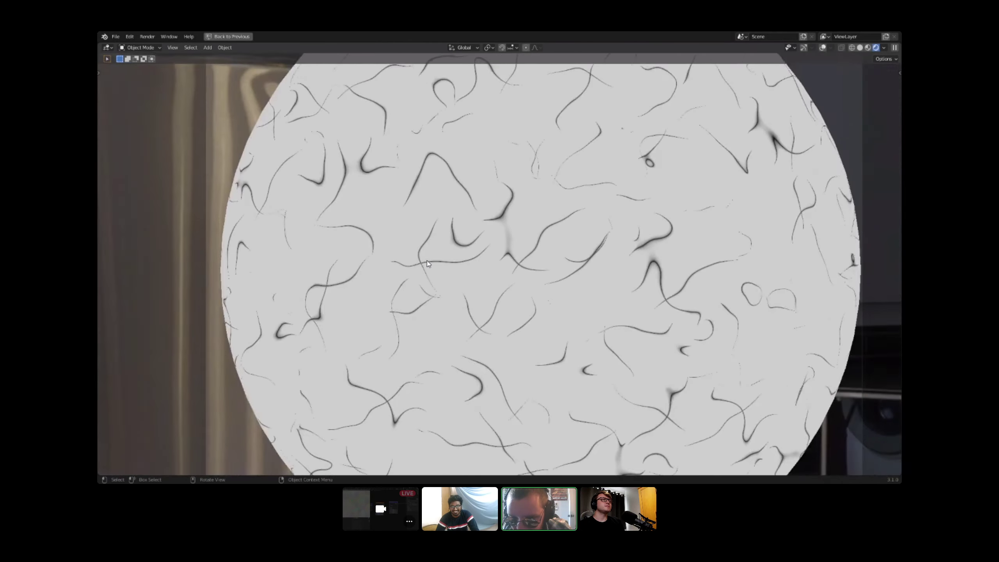
key(ctrl+space)
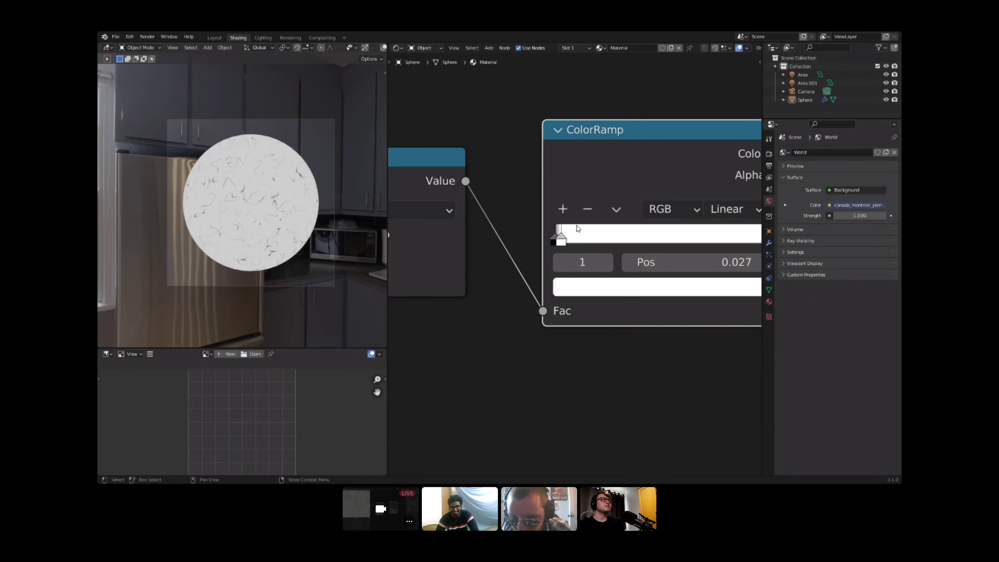
Step: Fine-tune the ColorRamp's white stop to position 0.009, checking the line thickness in the enlarged viewport
key(KP_Decimal)
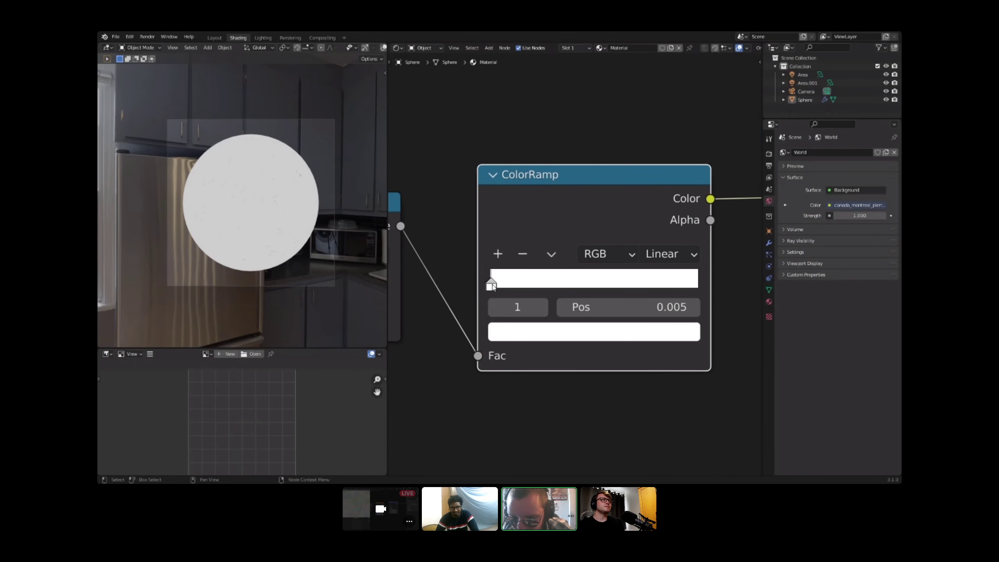
scroll(235, 269, up, 2)
key(ctrl+space)
scroll(372, 272, up, 5)
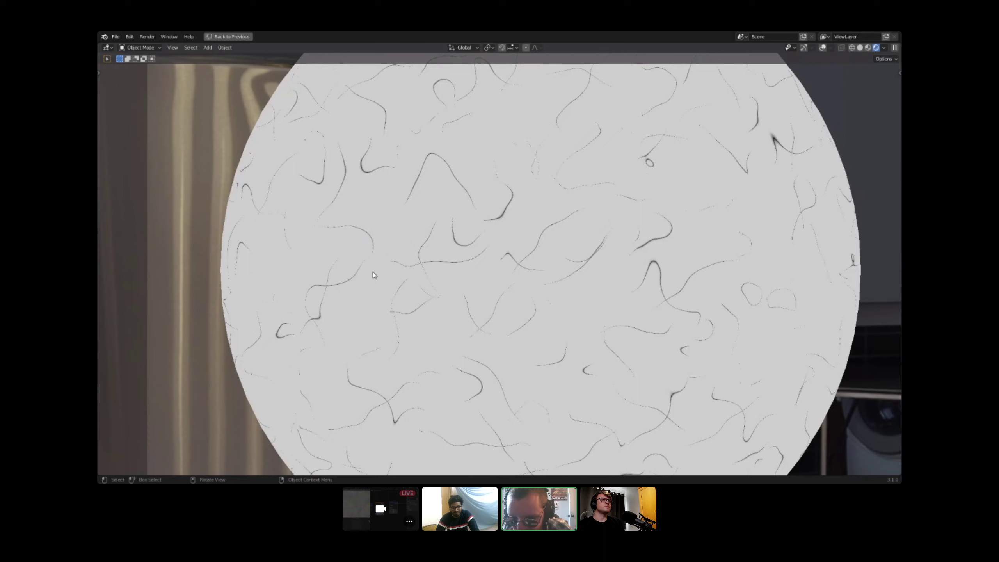
scroll(492, 250, up, 2)
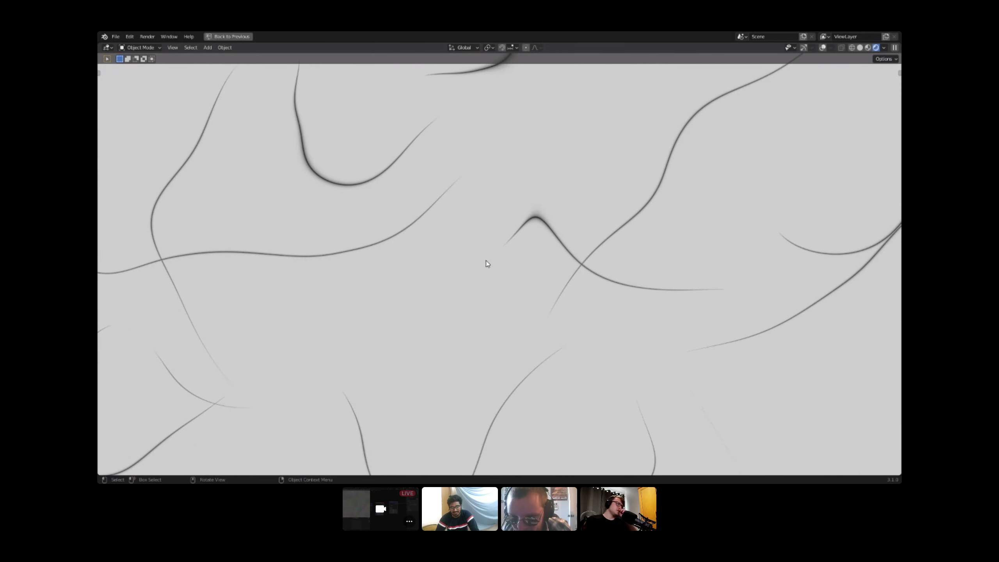
scroll(488, 261, up, 2)
key(ctrl+space)
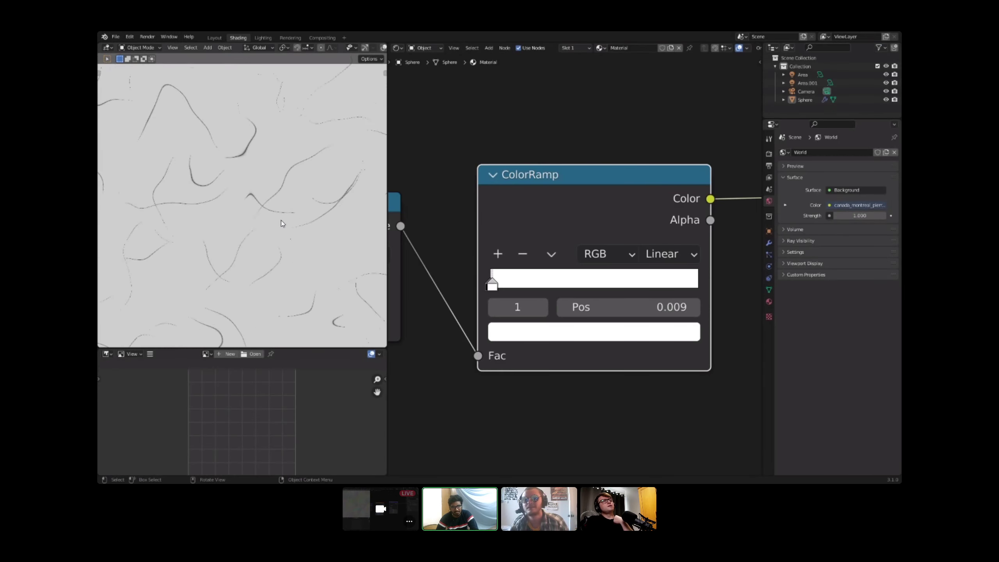
Step: Set the Noise Texture's Detail to 5 and its Roughness to 0.508
scroll(281, 223, down, 2)
middle_drag(455, 239, 793, 237)
scroll(291, 236, up, 2)
scroll(291, 242, down, 12)
middle_drag(282, 244, 295, 242)
scroll(273, 253, up, 12)
scroll(584, 258, down, 3)
middle_drag(584, 256, 568, 235)
scroll(578, 271, up, 3)
middle_drag(668, 306, 640, 263)
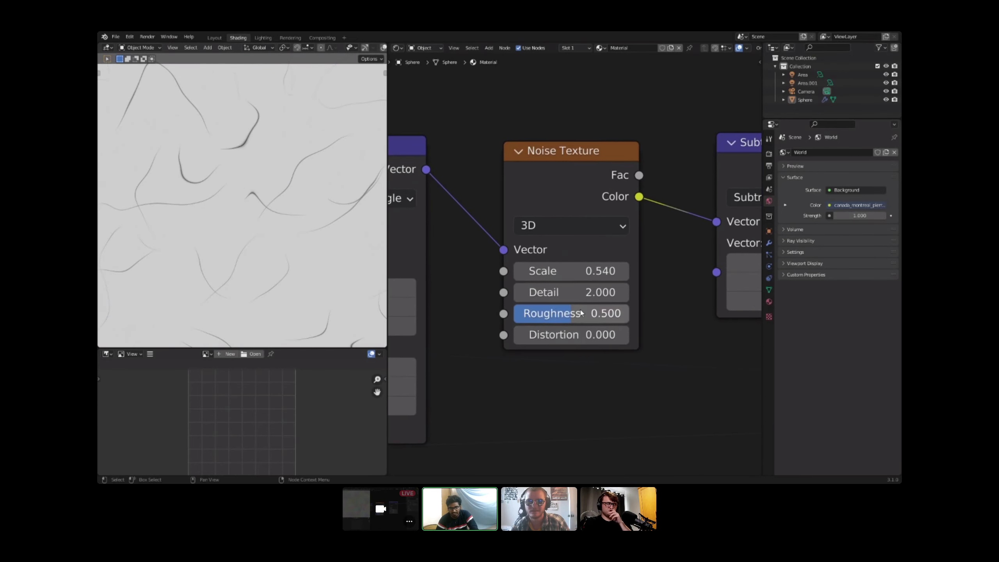
drag(582, 293, 644, 293)
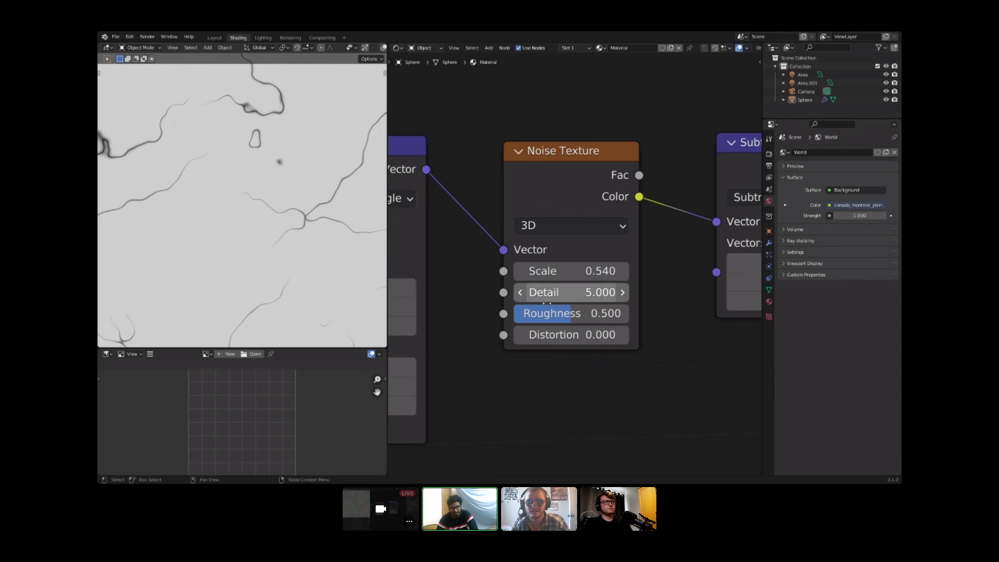
mouse_move(582, 313)
mouse_down()
mouse_move(699, 314)
mouse_move(587, 313)
mouse_up()
Step: Move the Principled BSDF node clear of the Material Output node
scroll(621, 293, down, 6)
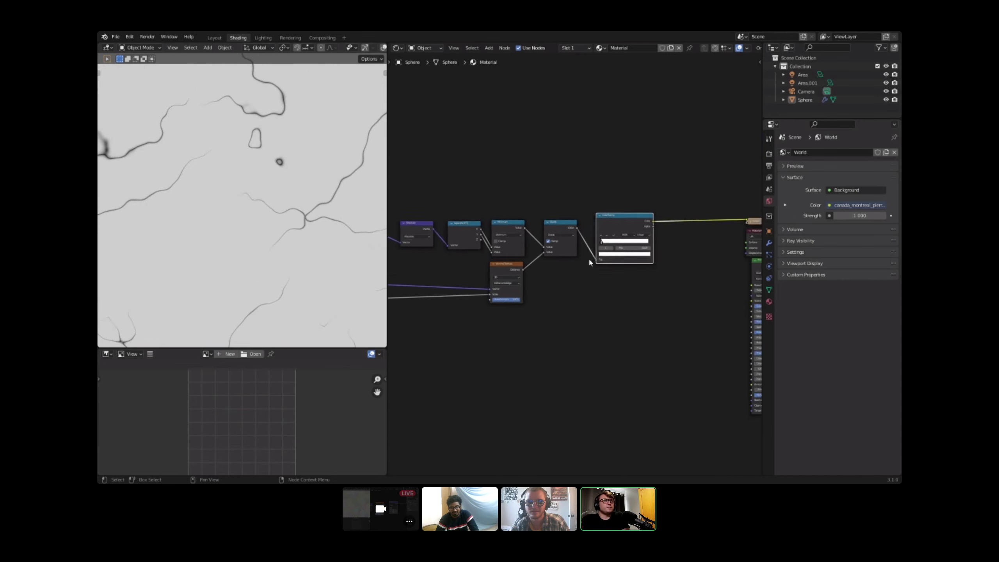
middle_drag(457, 224, 357, 233)
scroll(590, 255, up, 8)
scroll(560, 243, down, 3)
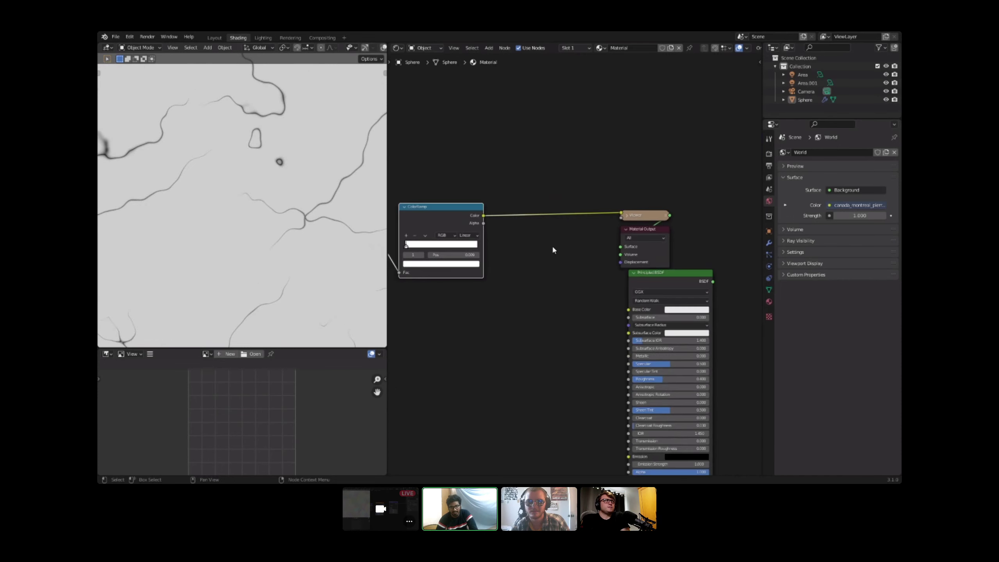
middle_drag(552, 245, 548, 212)
drag(680, 169, 651, 203)
middle_drag(675, 189, 590, 188)
key(g)
click(685, 187)
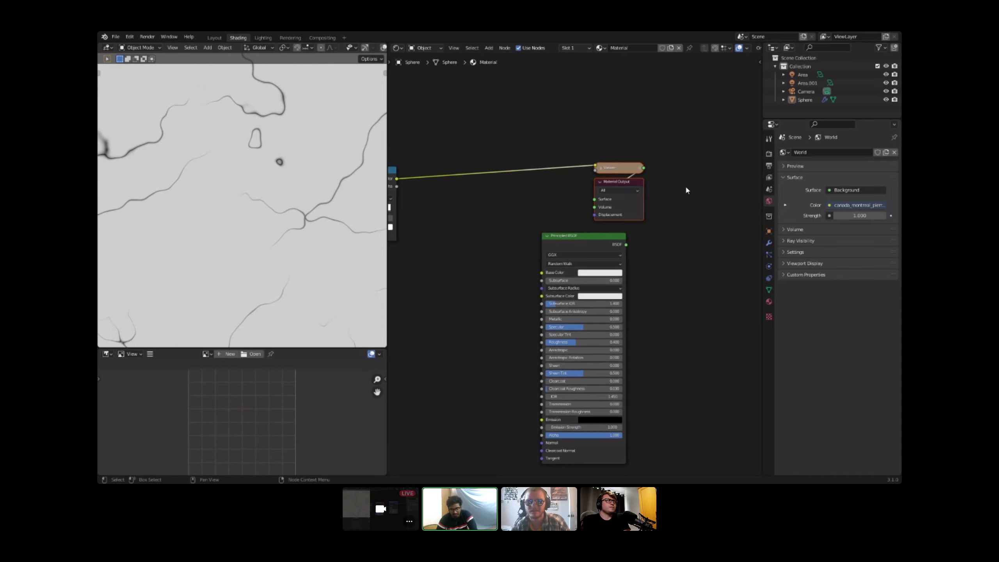
Step: Add a Bump node fed by the ColorRamp's Color through Height, and connect its output to the Principled BSDF's Normal
key(shift+a)
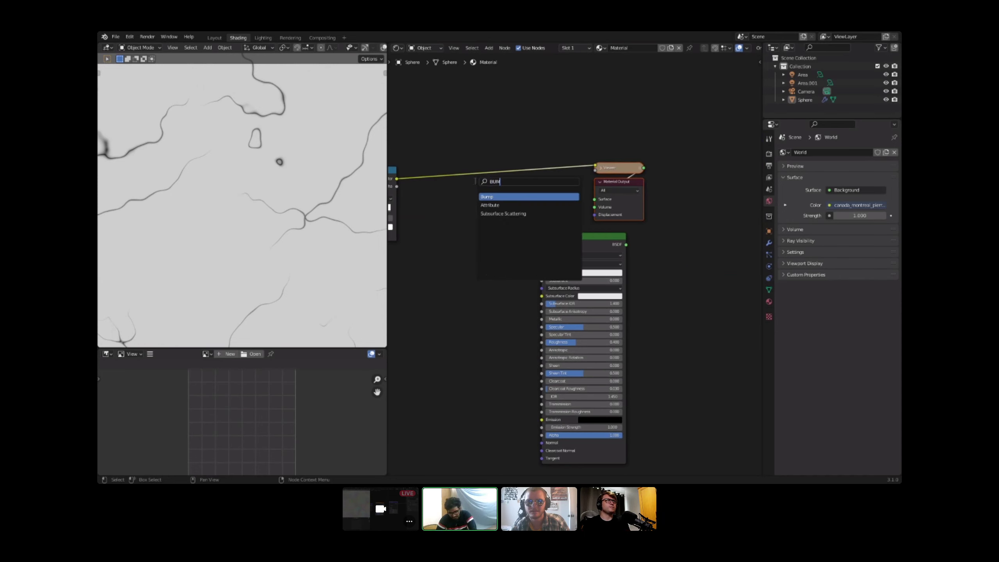
text(BUMP)
key(Return)
click(427, 207)
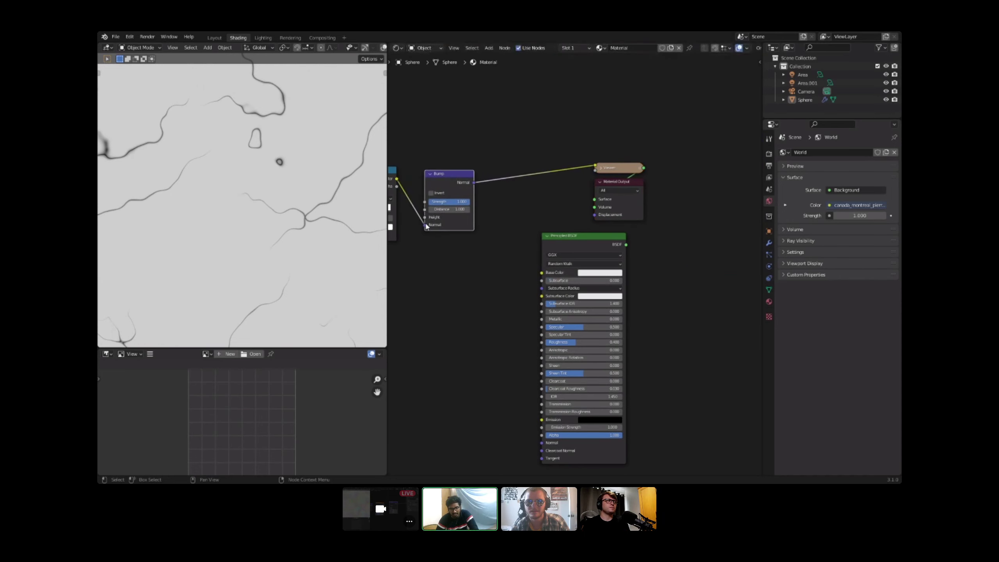
drag(427, 226, 425, 217)
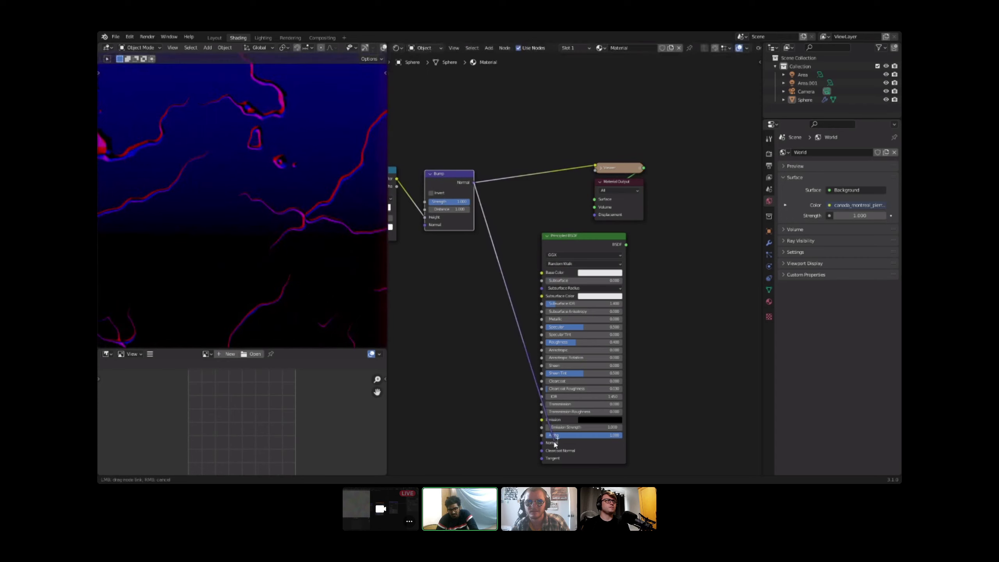
Step: Connect the Principled BSDF to the Material Output and spread both nodes out beside the Bump node
ctrl+shift+click(589, 243)
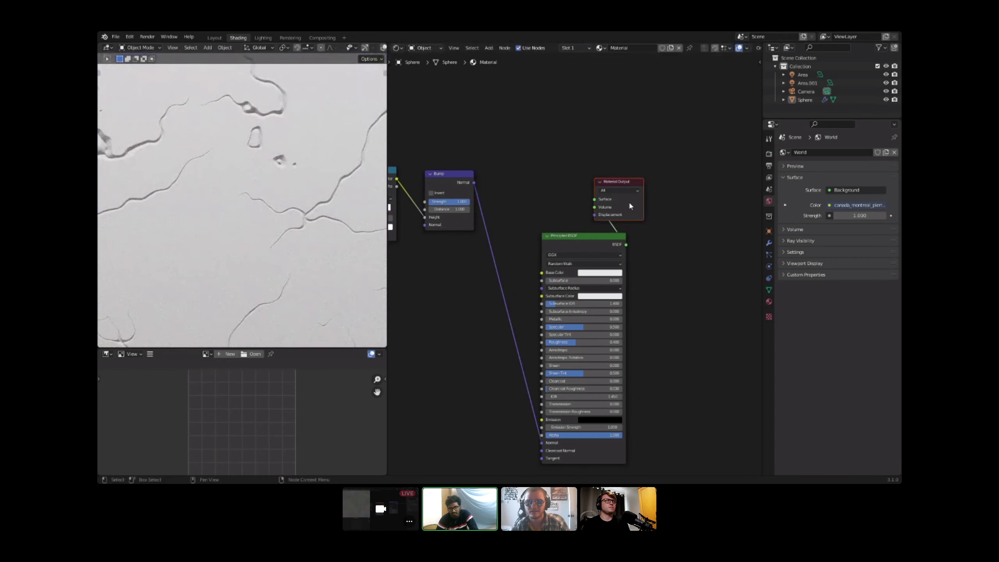
drag(629, 201, 755, 206)
scroll(236, 214, up, 3)
scroll(254, 219, down, 3)
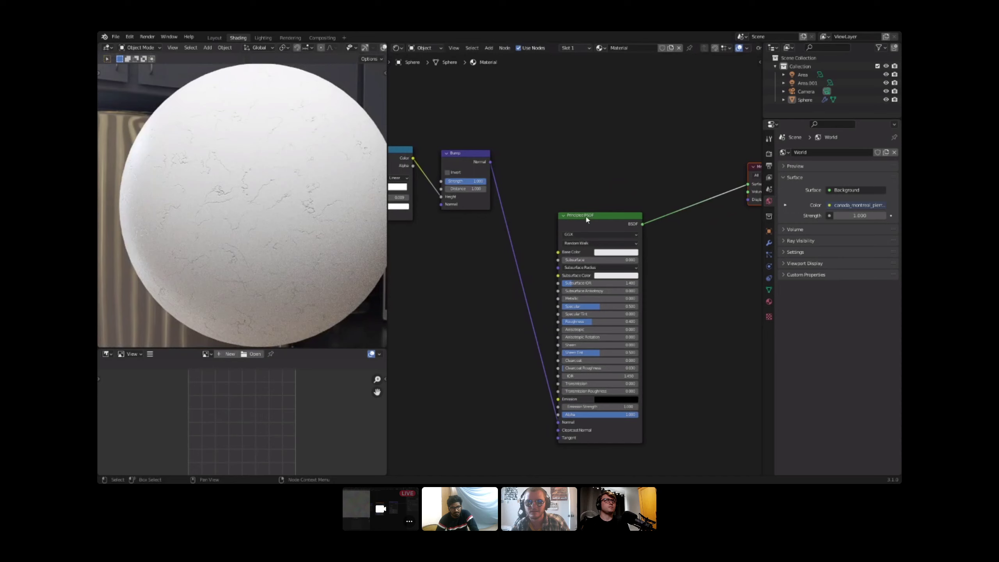
drag(586, 217, 594, 151)
Step: Set the Value node that drives the Voronoi scales to 3.130
middle_drag(605, 158, 725, 192)
scroll(522, 263, up, 3)
scroll(599, 319, up, 4)
drag(506, 345, 447, 345)
scroll(213, 258, down, 3)
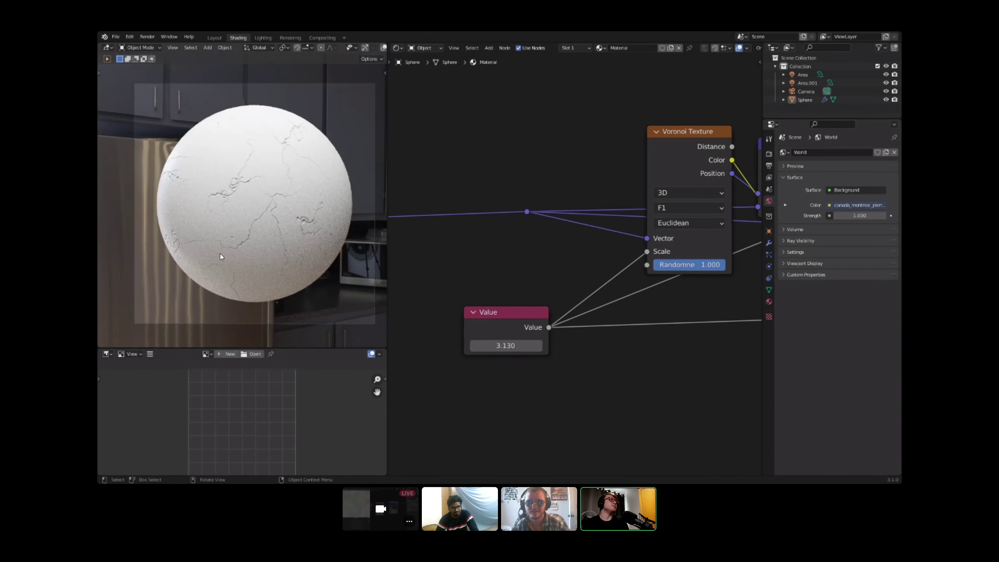
Step: Preview the rotated Noise Texture's Color output on the sphere
scroll(527, 278, down, 4)
middle_drag(527, 277, 417, 271)
middle_drag(707, 271, 436, 275)
middle_drag(747, 275, 467, 287)
scroll(523, 259, down, 3)
scroll(523, 258, down, 1)
middle_drag(709, 245, 758, 247)
scroll(593, 250, down, 4)
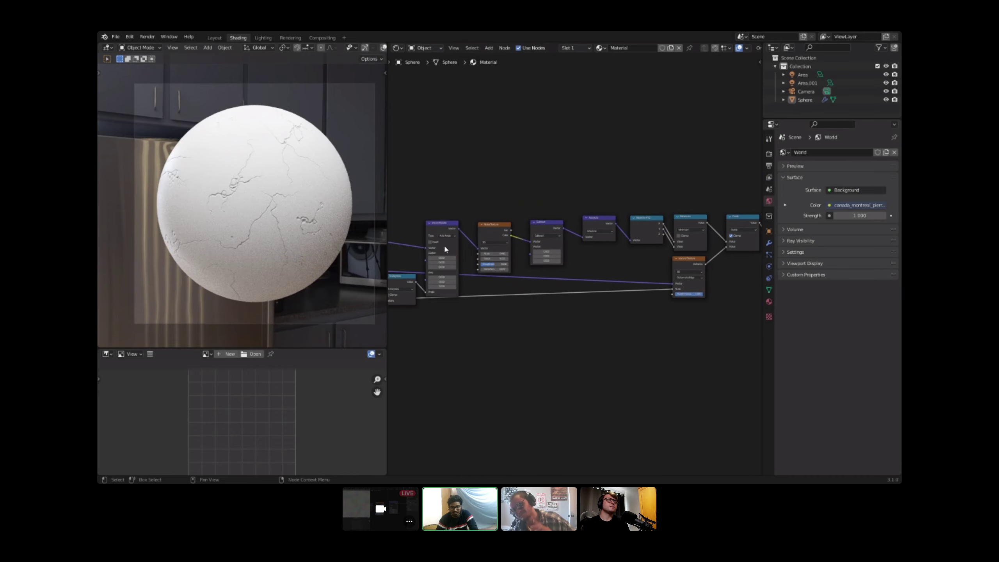
scroll(445, 244, up, 5)
ctrl+shift+click(465, 216)
ctrl+shift+click(464, 216)
Step: Duplicate the Noise Texture with its incoming link and place the copy below the node chain
middle_drag(464, 216, 435, 279)
scroll(435, 279, down, 1)
middle_drag(745, 279, 549, 270)
ctrl+scroll(549, 270, left, 8)
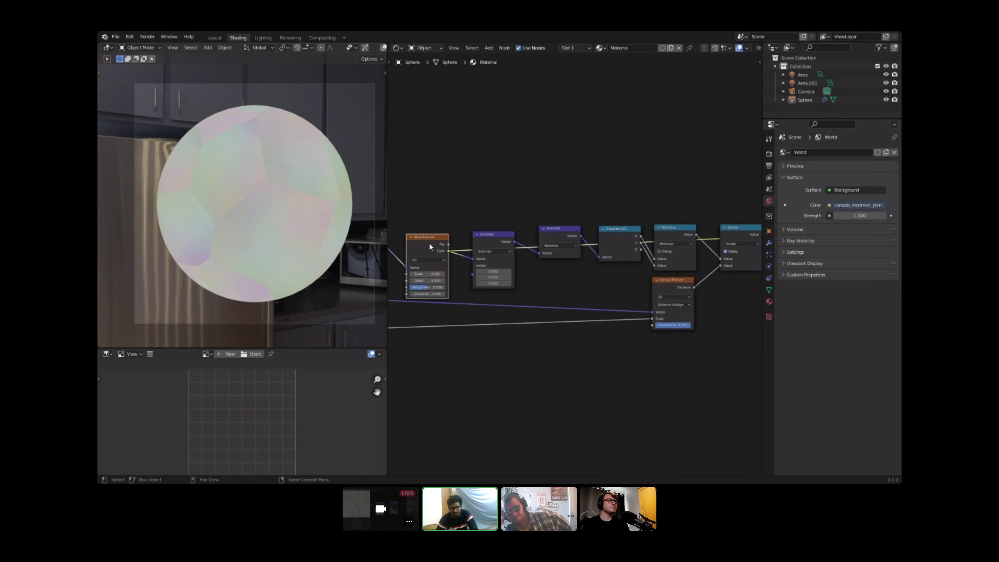
middle_drag(455, 258, 481, 224)
key(ctrl+s)
key(Escape)
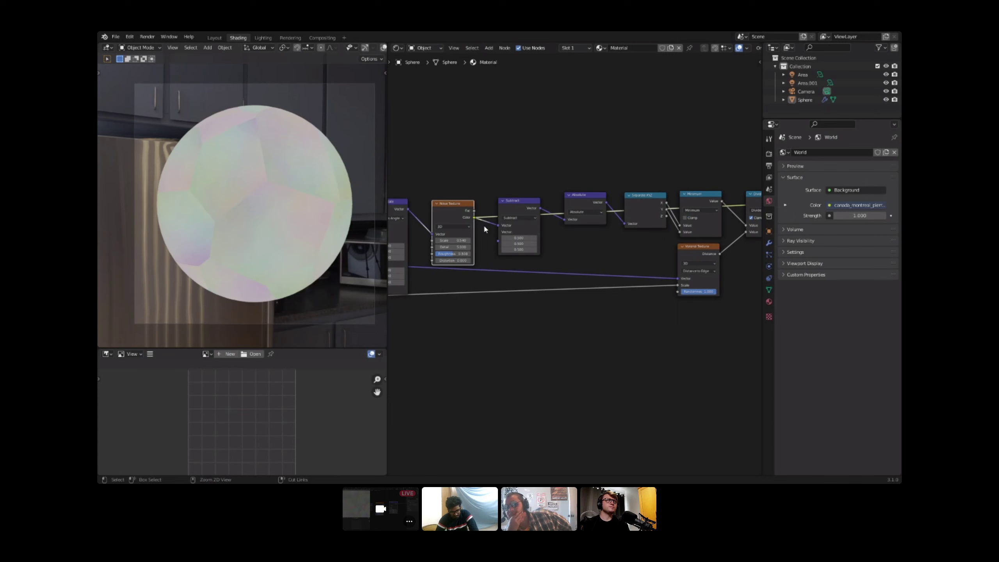
key(ctrl+shift+d)
click(510, 340)
Step: Connect the shared texture coordinates to the duplicated Noise Texture's Vector input and preview its Color output
middle_drag(489, 320, 627, 314)
scroll(520, 280, down, 2)
middle_drag(519, 281, 557, 277)
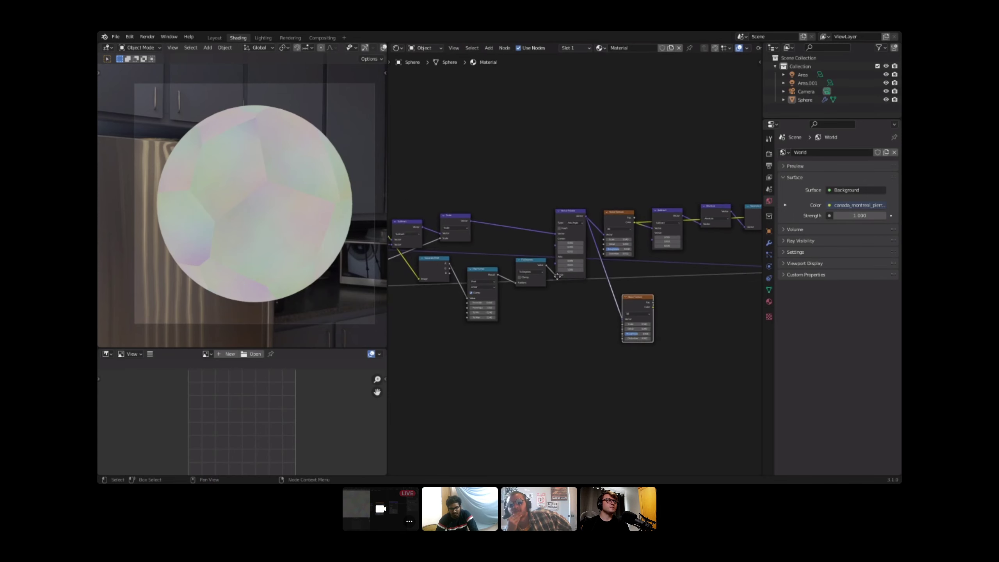
drag(472, 224, 474, 225)
scroll(533, 185, down, 4)
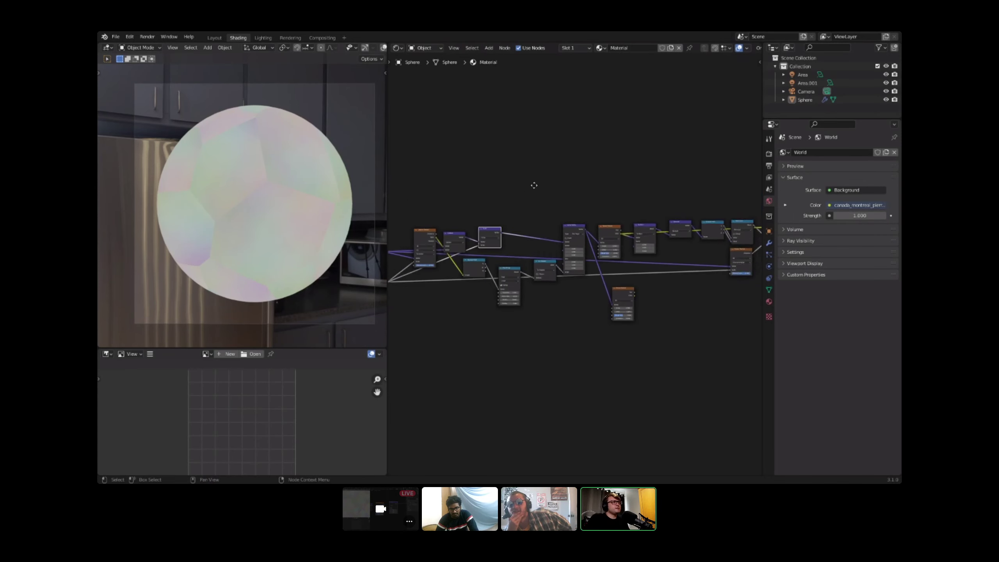
middle_drag(532, 185, 605, 186)
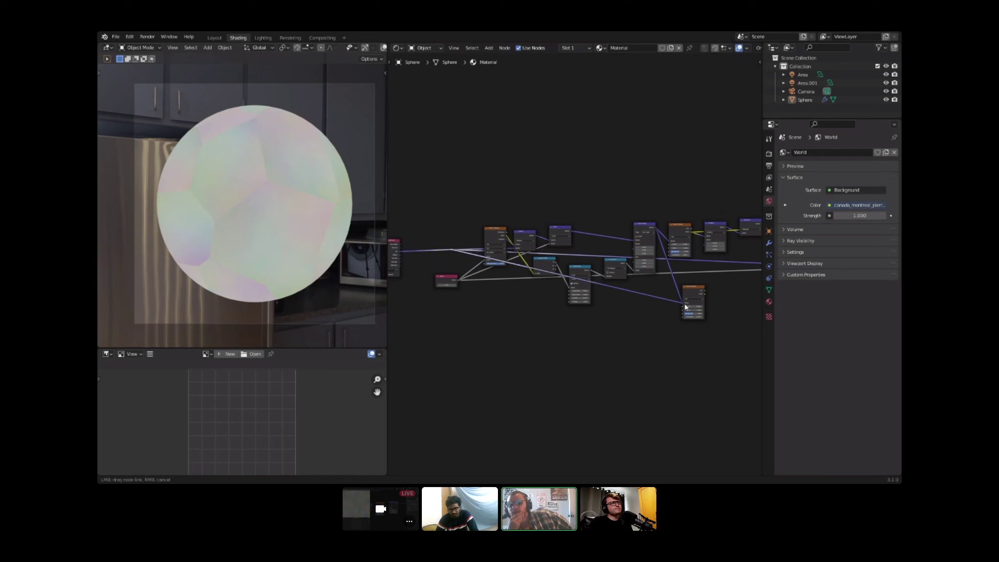
scroll(530, 303, up, 4)
ctrl+shift+click(519, 333)
ctrl+shift+click(519, 333)
middle_drag(533, 366, 545, 328)
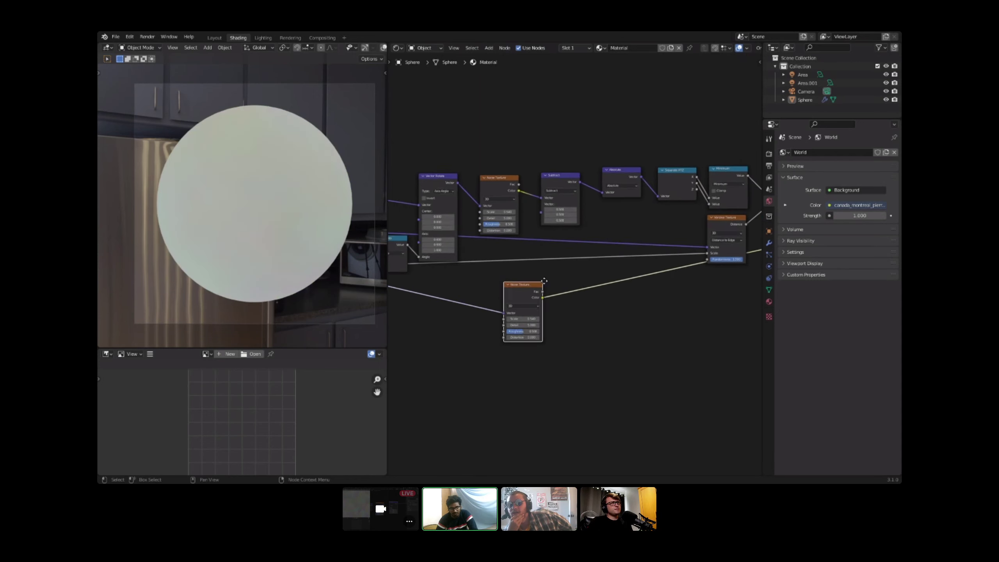
Step: Set the duplicated Noise Texture's Scale to 10.740
scroll(545, 328, up, 6)
drag(503, 309, 564, 309)
scroll(594, 280, up, 3)
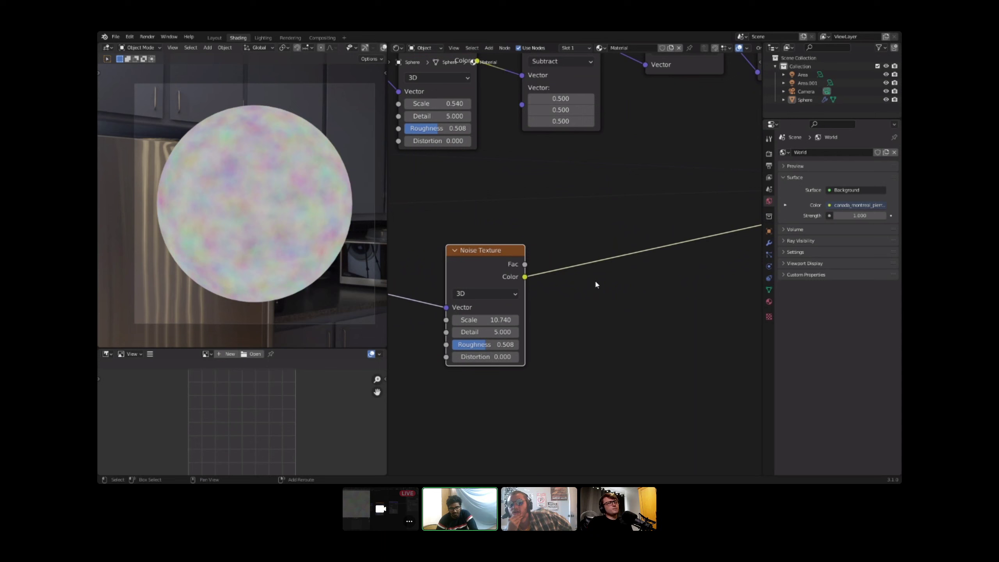
key(shift+a)
key(s)
key(Down)
key(Down)
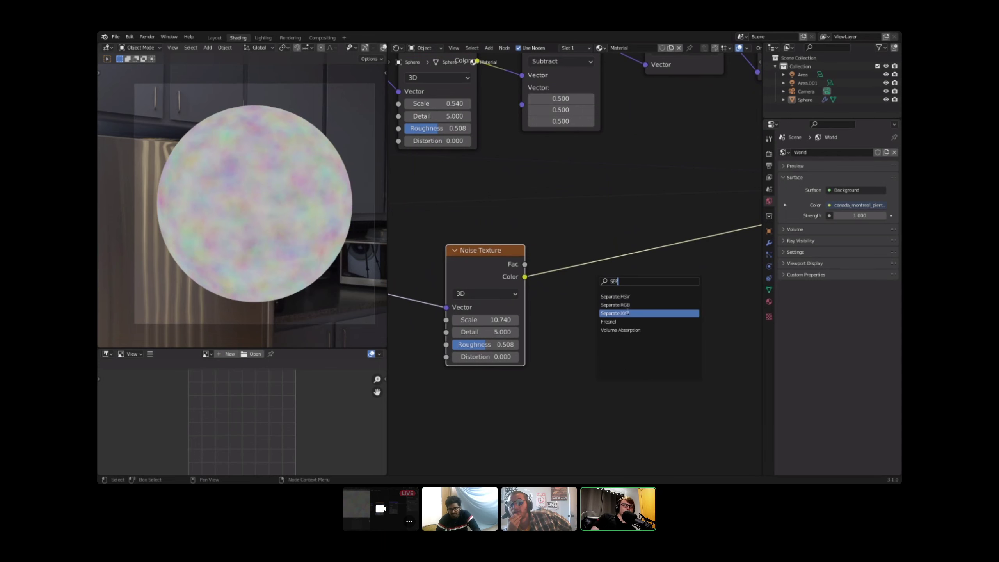
key(Return)
click(566, 275)
middle_drag(642, 270, 532, 283)
scroll(531, 284, up, 3)
key(ctrl+x)
Step: Insert a Separate HSV node after the duplicated Noise Texture and preview its H output on the sphere
key(shift+a)
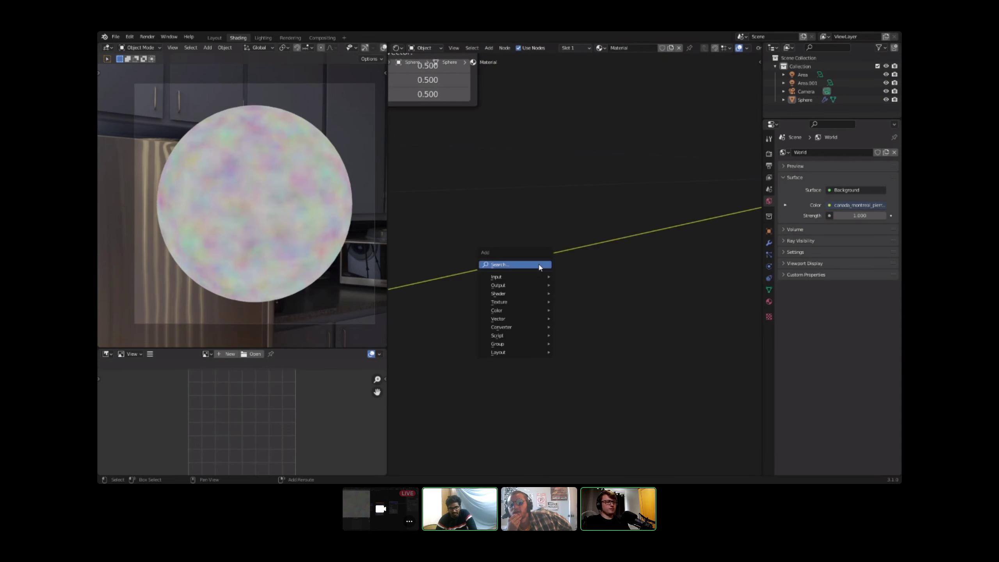
text(ssep)
key(Down)
key(Up)
key(Return)
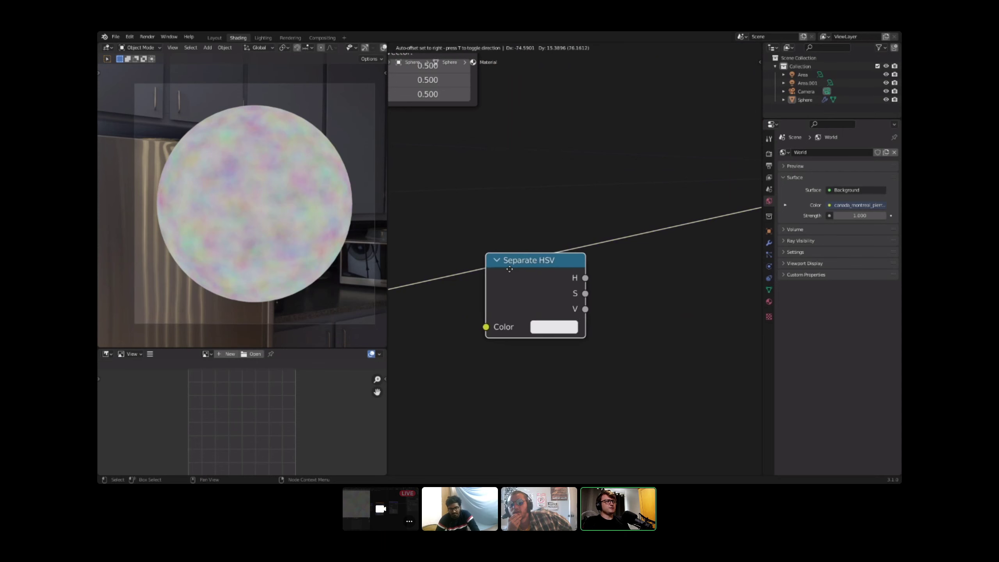
click(472, 266)
scroll(511, 265, up, 2)
middle_drag(498, 263, 527, 261)
scroll(339, 234, up, 4)
scroll(572, 250, up, 1)
drag(522, 268, 489, 281)
Step: Insert a Math node set to Subtract with a value of 0.500 after the Separate HSV node's H output
middle_drag(601, 268, 545, 272)
key(shift+a)
click(544, 268)
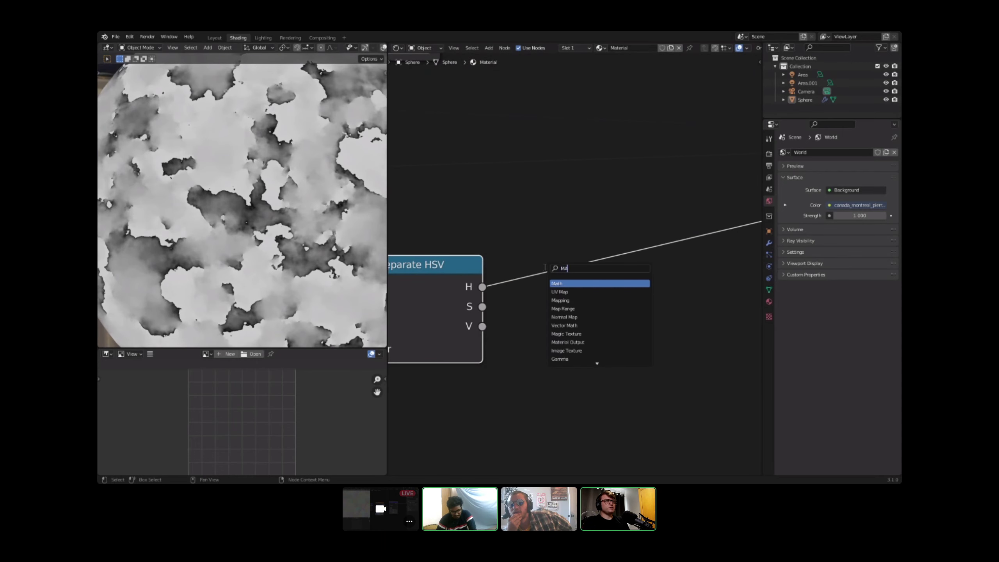
key(Return)
click(615, 278)
click(615, 302)
click(307, 93)
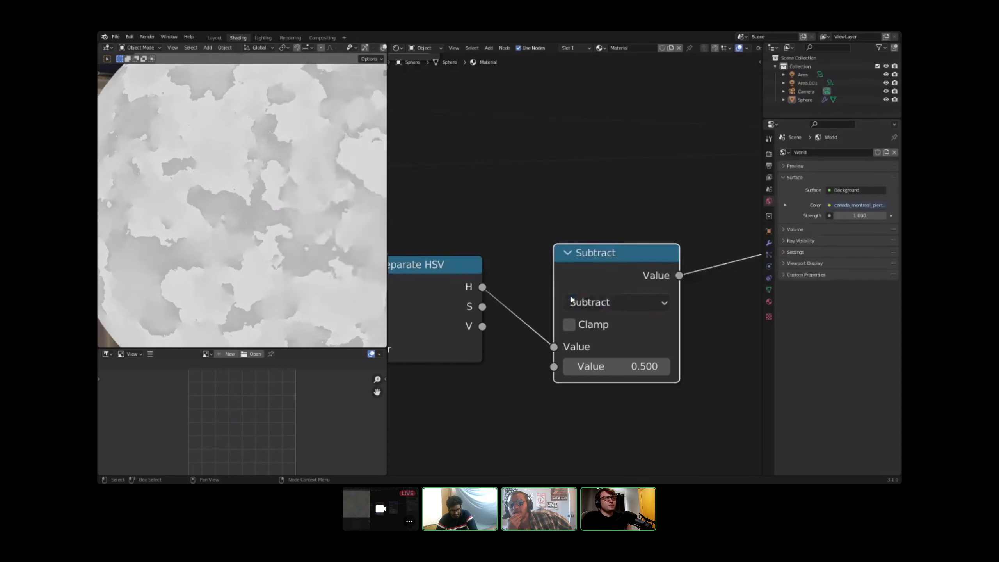
Step: Duplicate the Subtract node onto its outgoing link and set the copy's operation to Absolute
scroll(618, 339, down, 1)
middle_drag(608, 311, 489, 291)
key(shift+d)
click(596, 249)
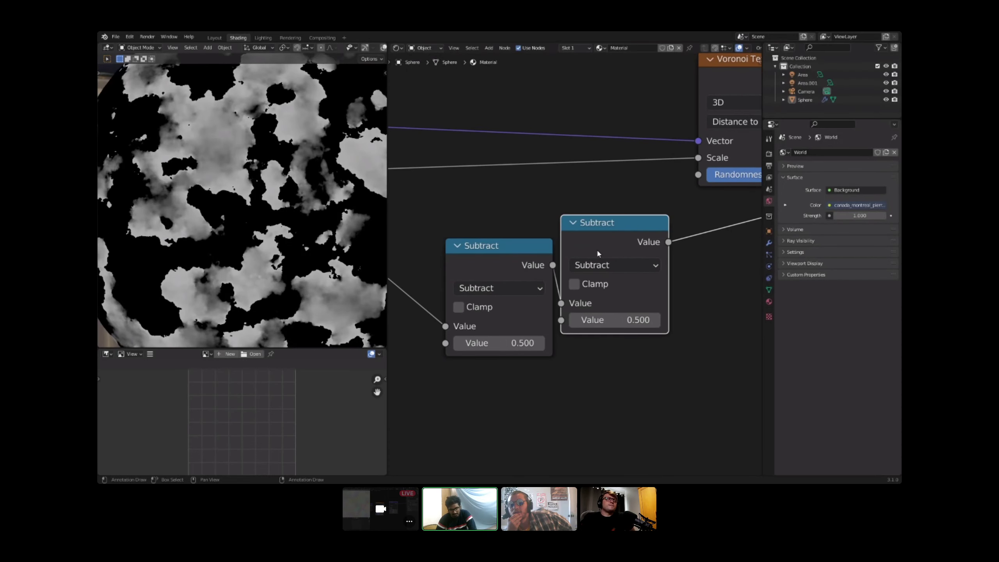
click(640, 269)
click(623, 264)
Step: Examine the crack pattern on the sphere up close in a maximized viewport and return to the shading layout
scroll(323, 228, down, 2)
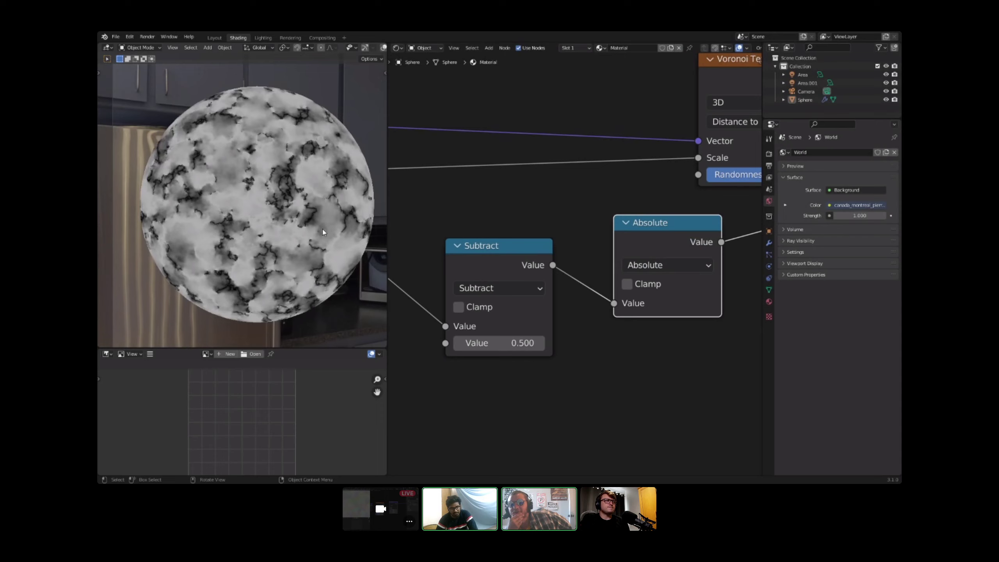
scroll(322, 227, up, 2)
key(ctrl+space)
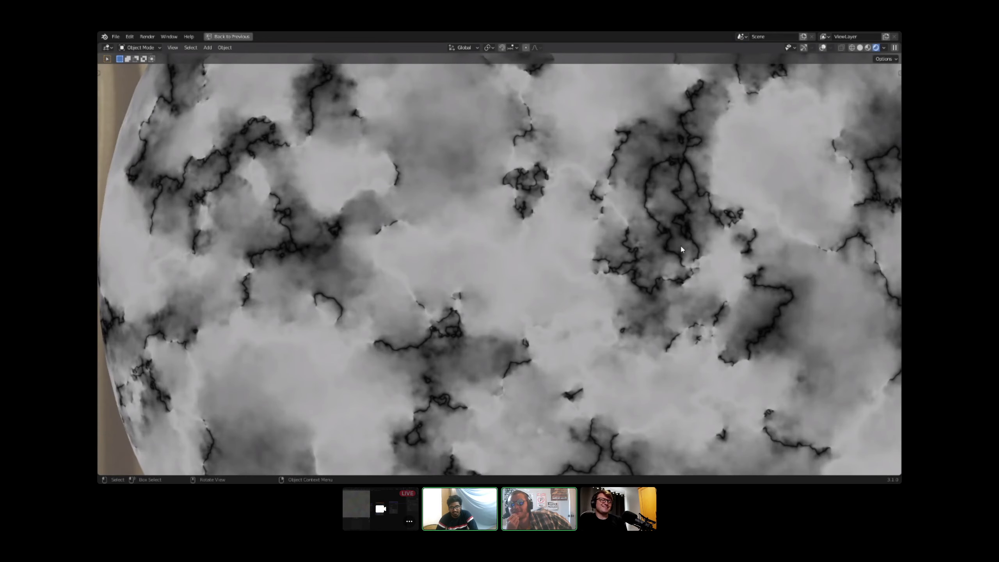
scroll(597, 222, down, 1)
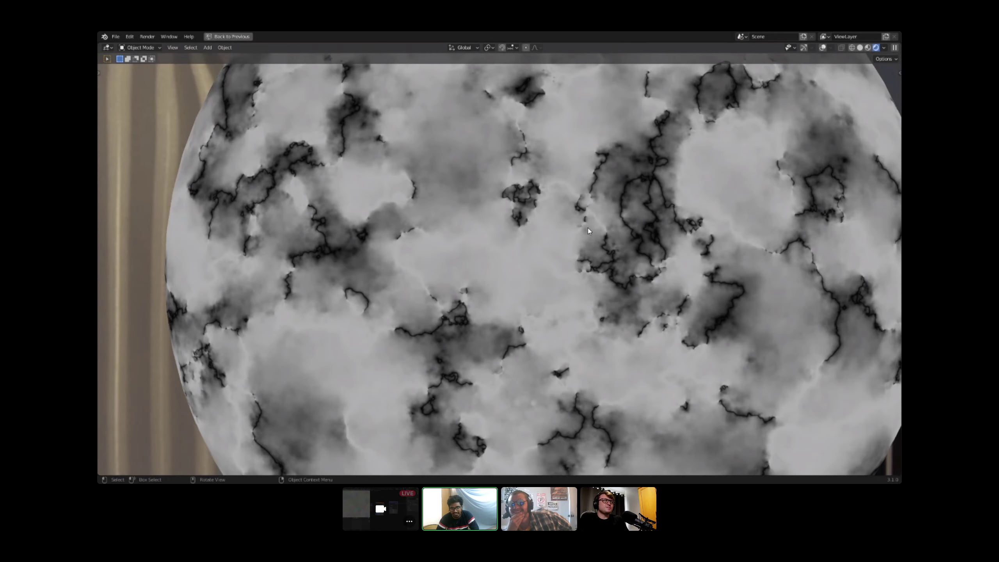
scroll(589, 231, down, 2)
scroll(580, 239, up, 2)
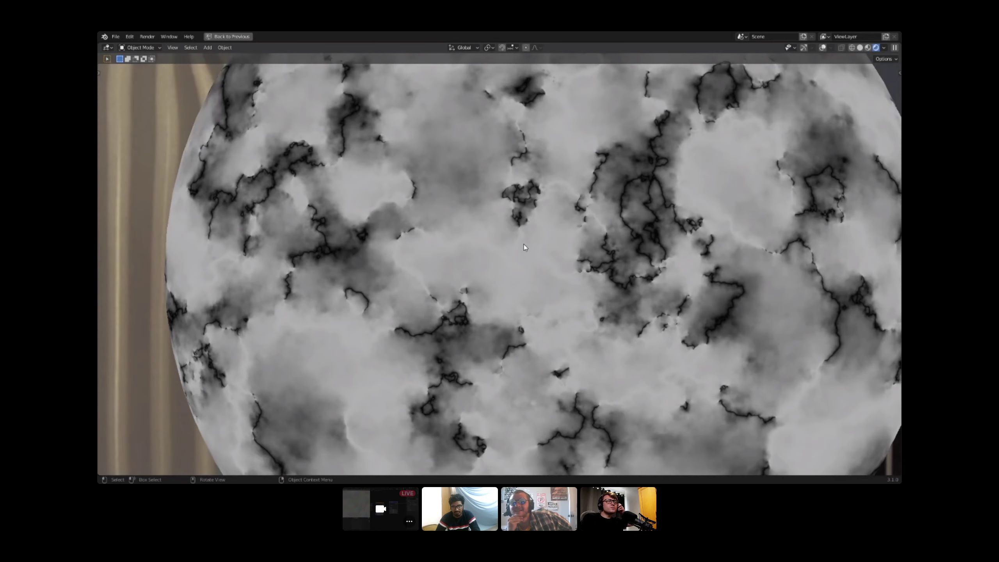
scroll(537, 246, down, 1)
shift+middle_drag(568, 245, 508, 215)
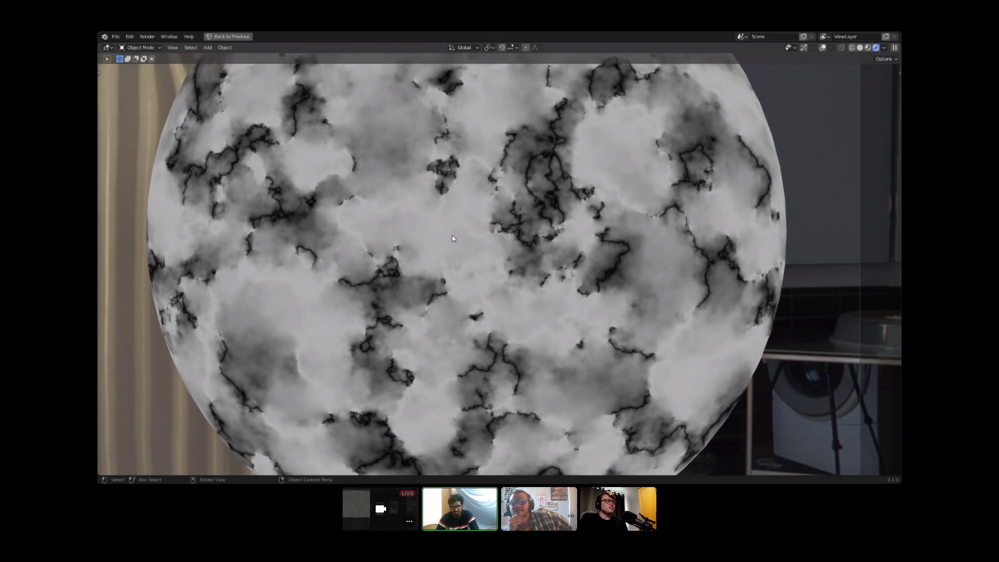
key(ctrl+space)
Step: Set the lower Noise Texture's Scale to 3.940
scroll(586, 217, up, 4)
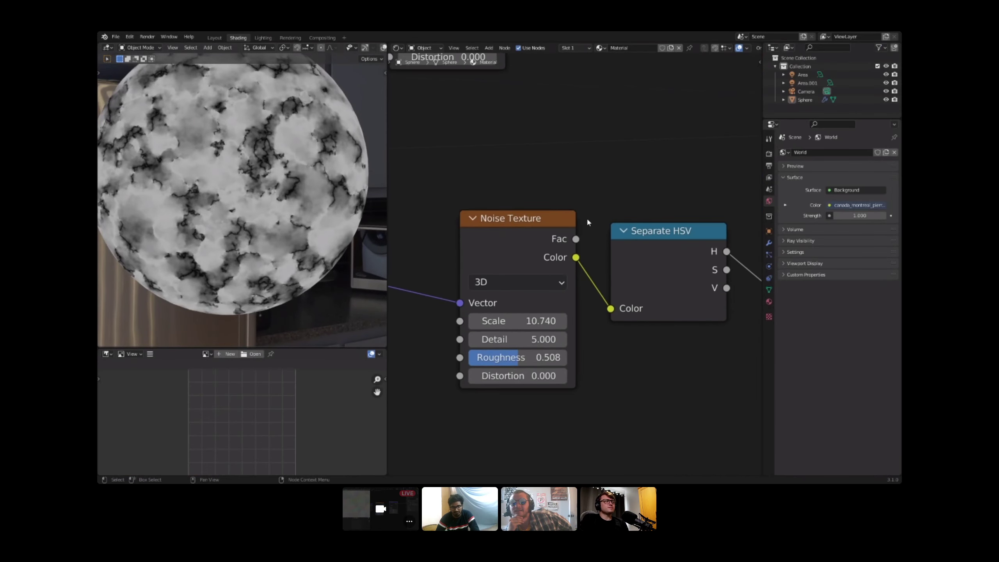
drag(529, 339, 483, 326)
right_click(527, 339)
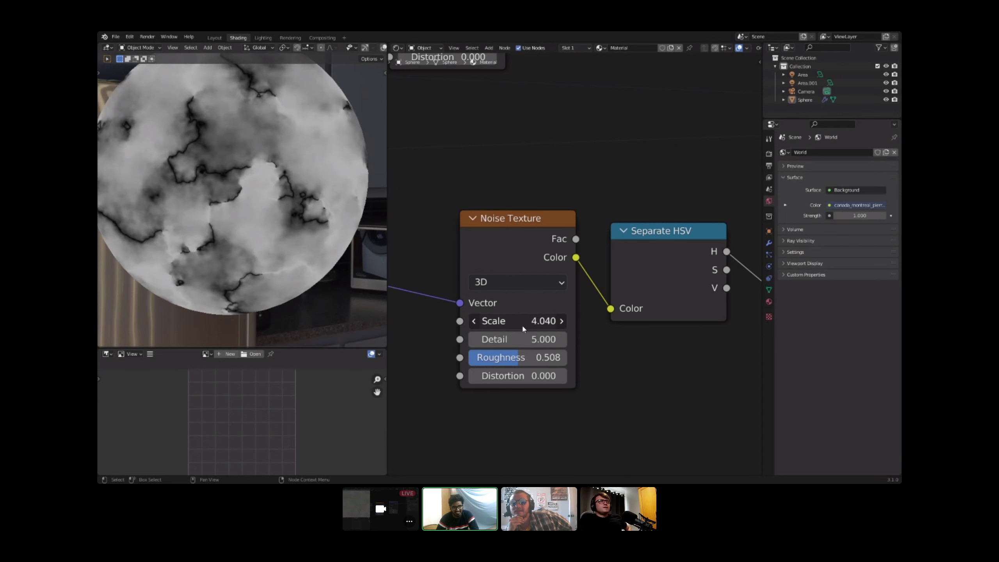
Step: Preview the Separate HSV, Subtract and Absolute stages of the lower branch in turn on the sphere
middle_drag(711, 231, 476, 243)
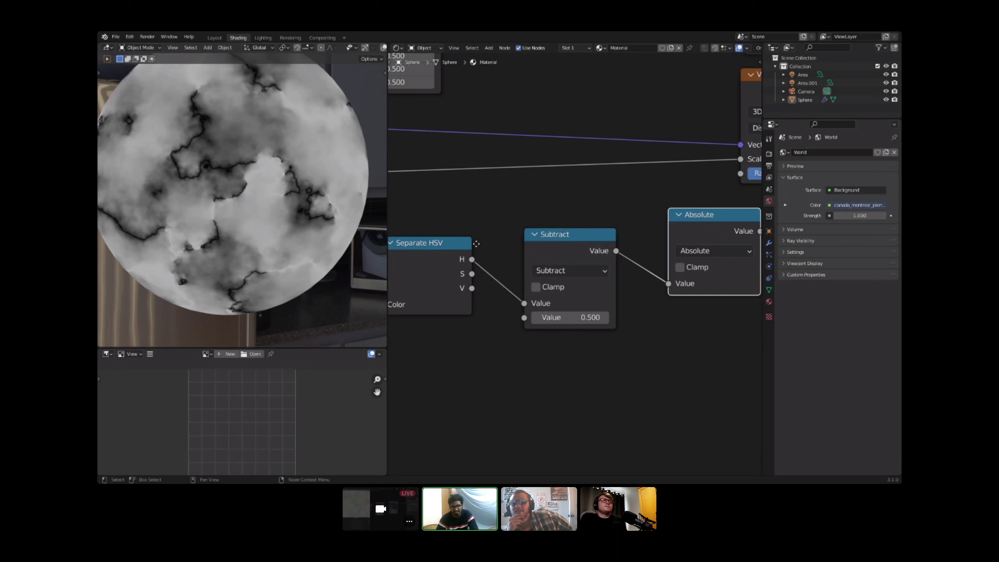
scroll(476, 243, up, 1)
ctrl+shift+click(398, 253)
ctrl+shift+click(554, 240)
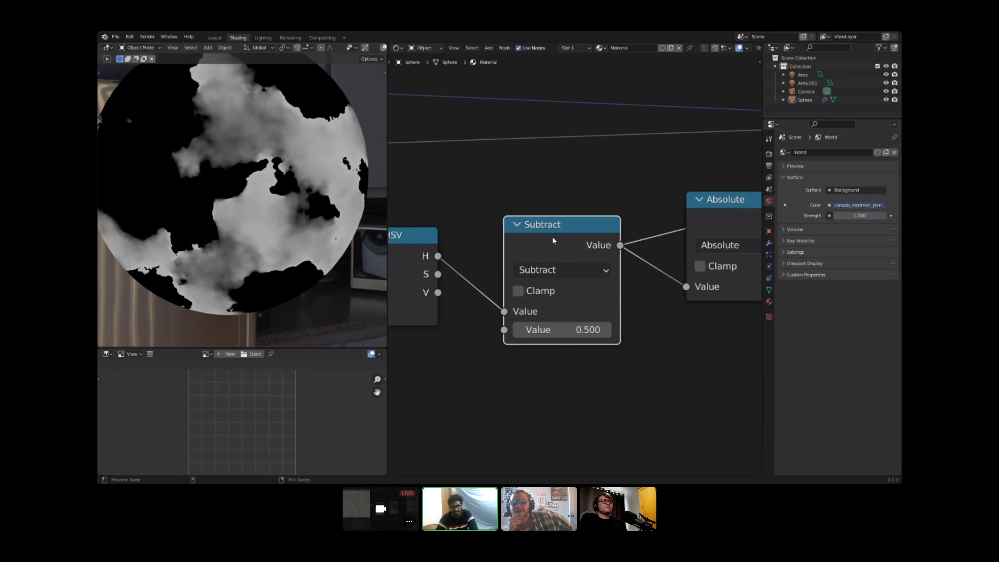
middle_drag(700, 244, 503, 252)
ctrl+shift+click(534, 230)
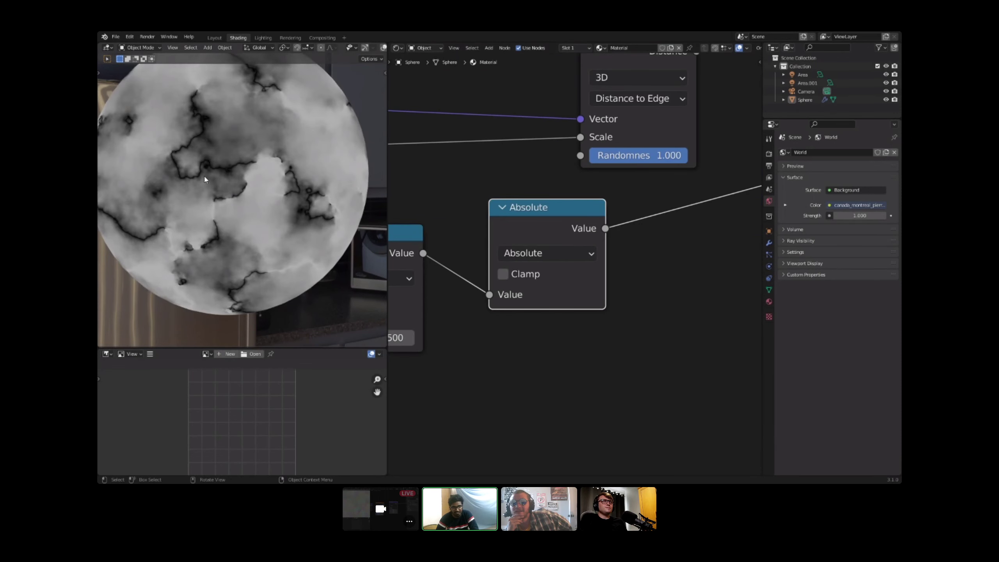
Step: Duplicate the ColorRamp and insert the copy after the lower branch's Absolute node
middle_drag(641, 219, 583, 231)
scroll(582, 231, down, 1)
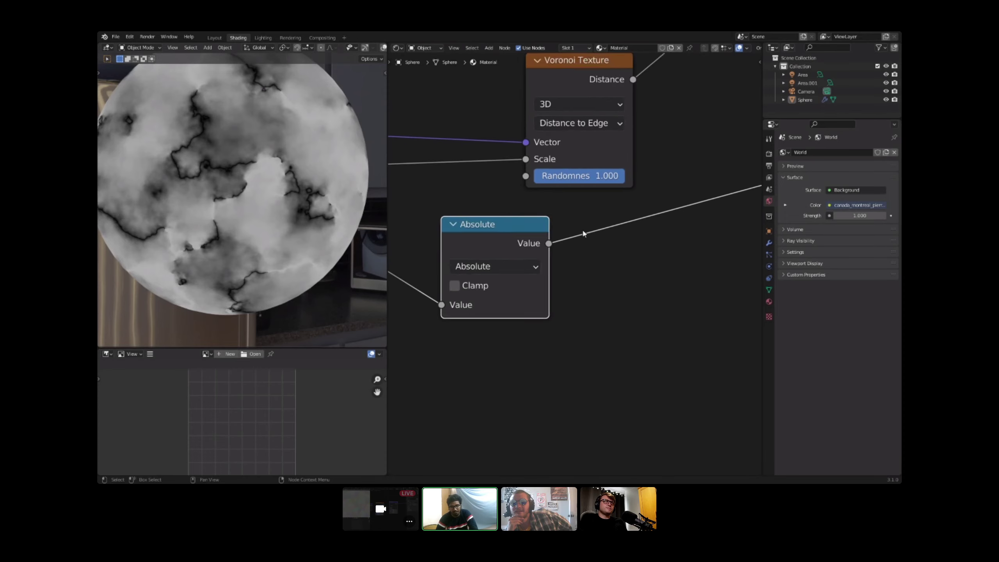
scroll(583, 233, down, 3)
click(628, 145)
key(shift+d)
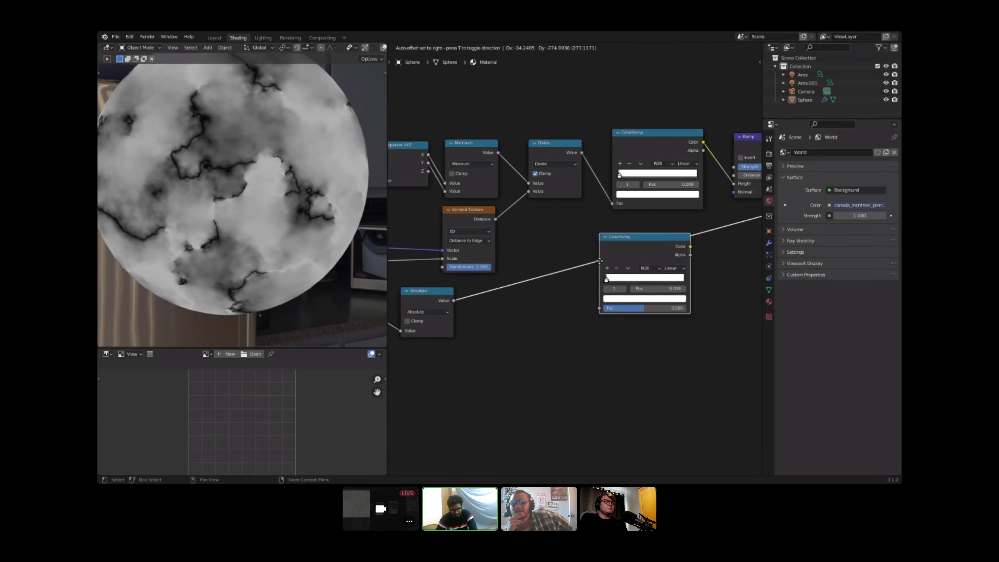
click(495, 291)
scroll(253, 217, up, 2)
scroll(253, 217, down, 3)
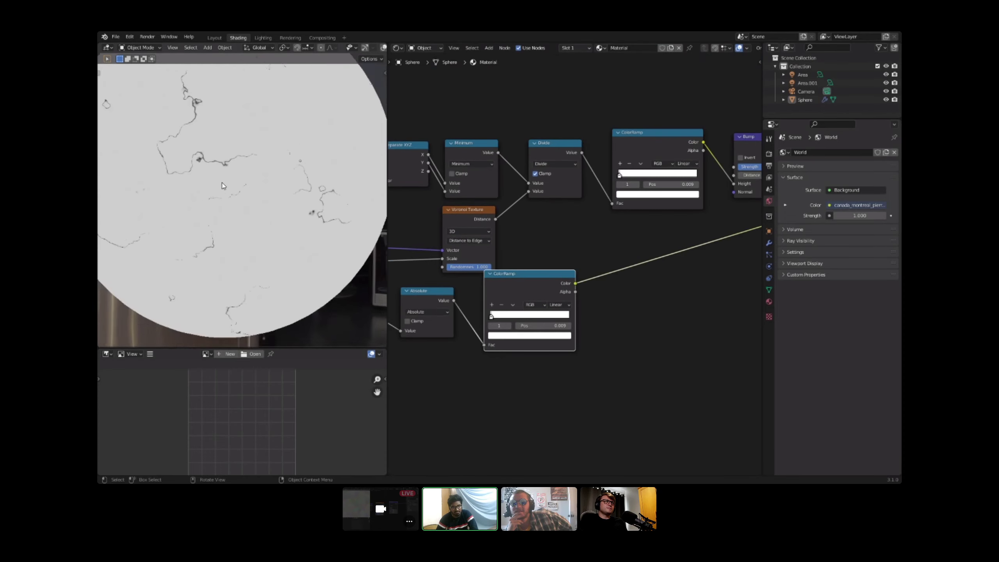
Step: Move the lower Noise Texture aside and feed the upper Noise Texture's Color into the Separate HSV node instead
middle_drag(595, 285, 764, 269)
middle_drag(370, 270, 383, 266)
scroll(628, 243, up, 1)
middle_drag(719, 233, 448, 298)
middle_drag(718, 178, 759, 190)
scroll(582, 181, down, 1)
middle_drag(387, 191, 347, 197)
middle_drag(530, 324, 732, 266)
scroll(619, 224, up, 1)
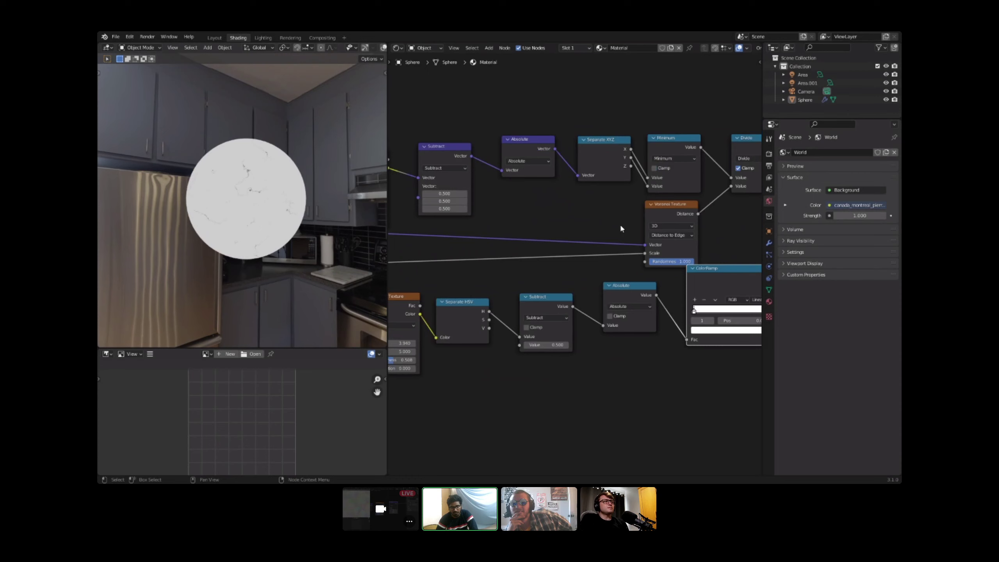
middle_drag(477, 183, 592, 183)
drag(503, 168, 433, 325)
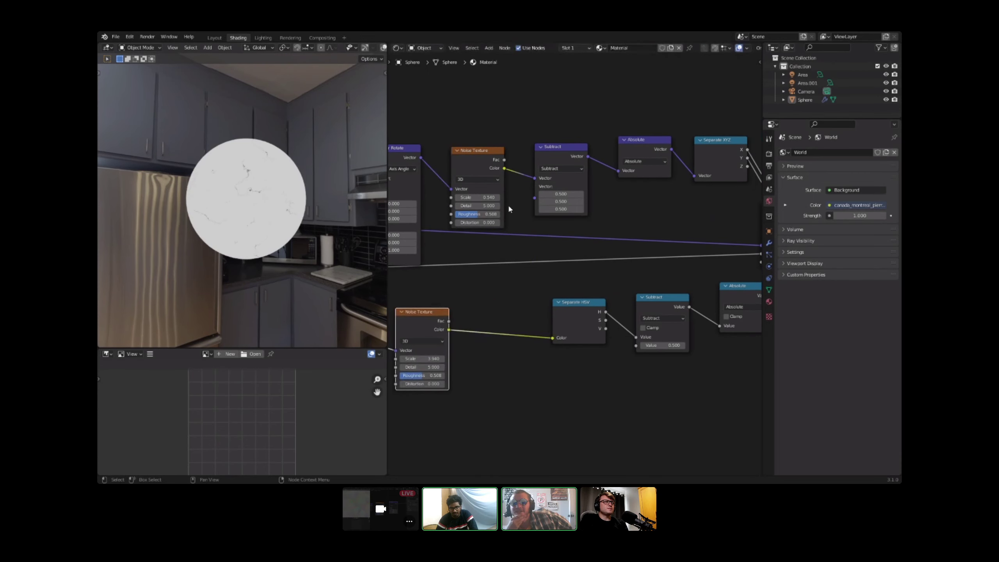
drag(504, 170, 553, 337)
Step: Preview intermediate node outputs of the upper noise chain on the sphere and examine them up close
middle_drag(483, 281, 580, 296)
ctrl+shift+click(582, 296)
middle_drag(692, 224, 529, 282)
ctrl+shift+click(509, 200)
ctrl+shift+click(588, 202)
scroll(288, 252, up, 7)
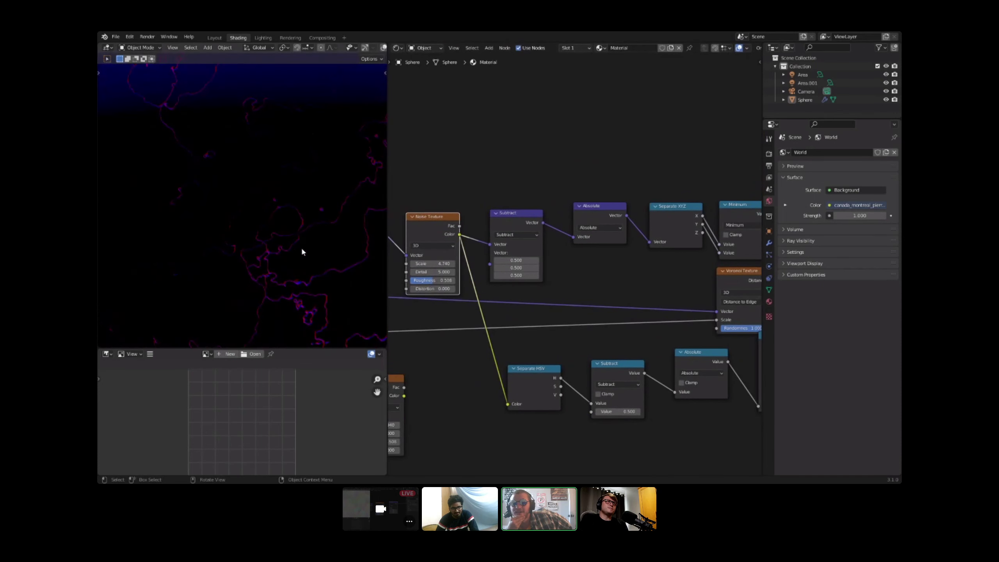
scroll(340, 250, down, 5)
middle_drag(739, 259, 546, 252)
scroll(548, 254, down, 1)
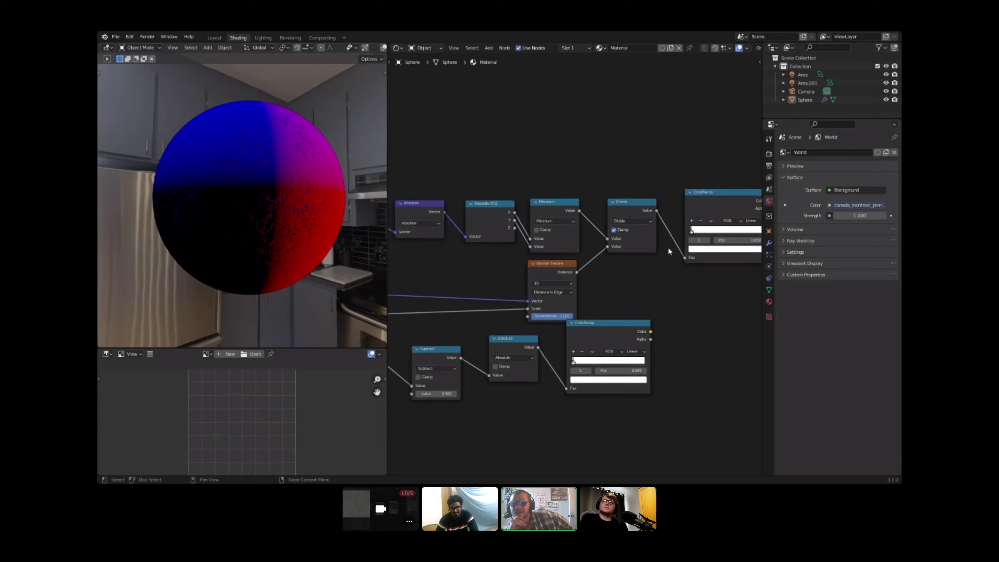
Step: Preview the Principled BSDF on the sphere and darken its Base Color to near black
middle_drag(668, 249, 682, 253)
ctrl+shift+click(628, 219)
middle_drag(529, 311, 566, 291)
scroll(564, 289, up, 3)
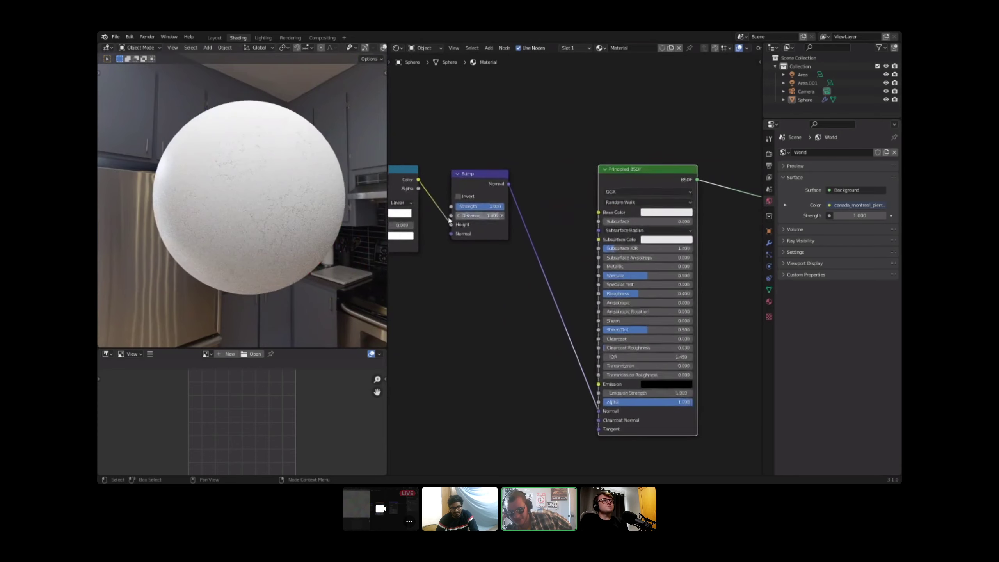
scroll(338, 239, up, 3)
click(649, 209)
drag(720, 121, 720, 139)
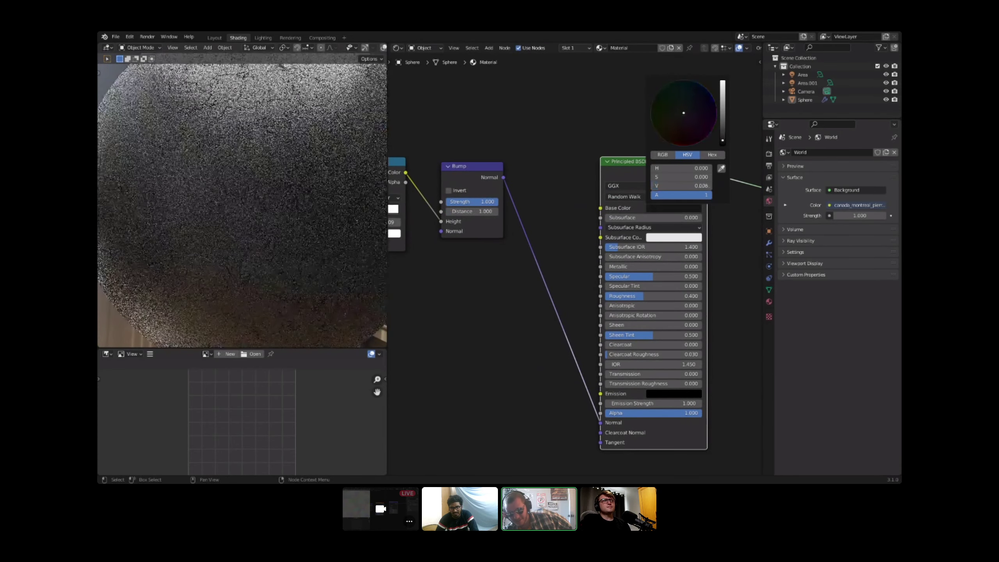
Step: Set the Principled BSDF's Roughness to 0.632
scroll(304, 234, down, 6)
scroll(325, 240, up, 4)
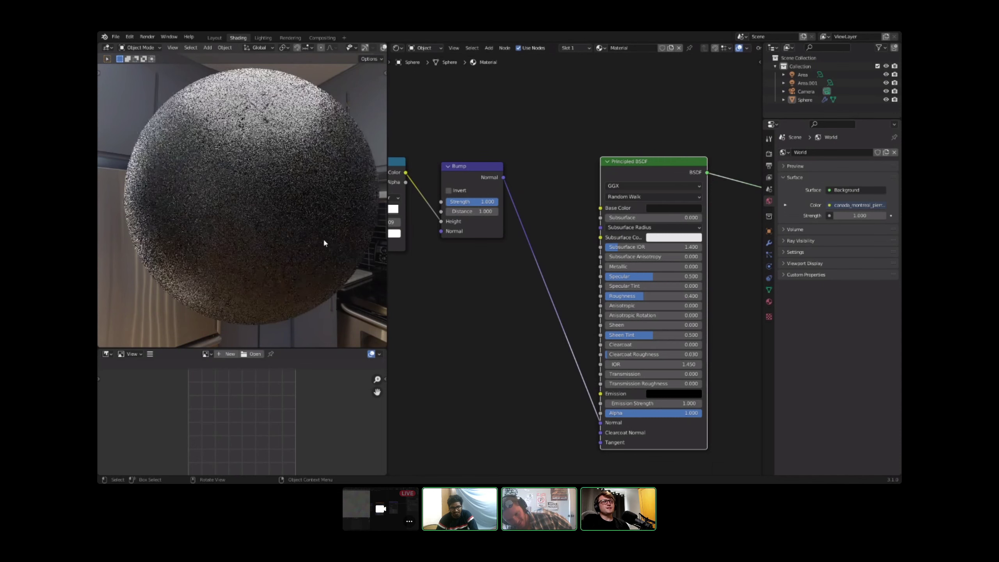
scroll(326, 241, down, 1)
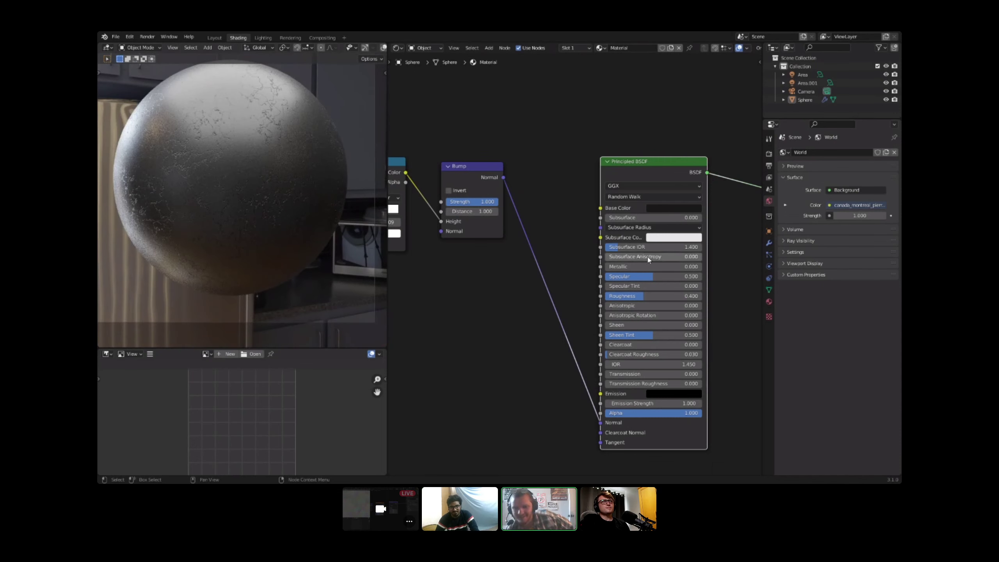
drag(643, 296, 666, 295)
middle_drag(528, 266, 593, 277)
scroll(593, 277, down, 1)
key(shift+a)
click(605, 196)
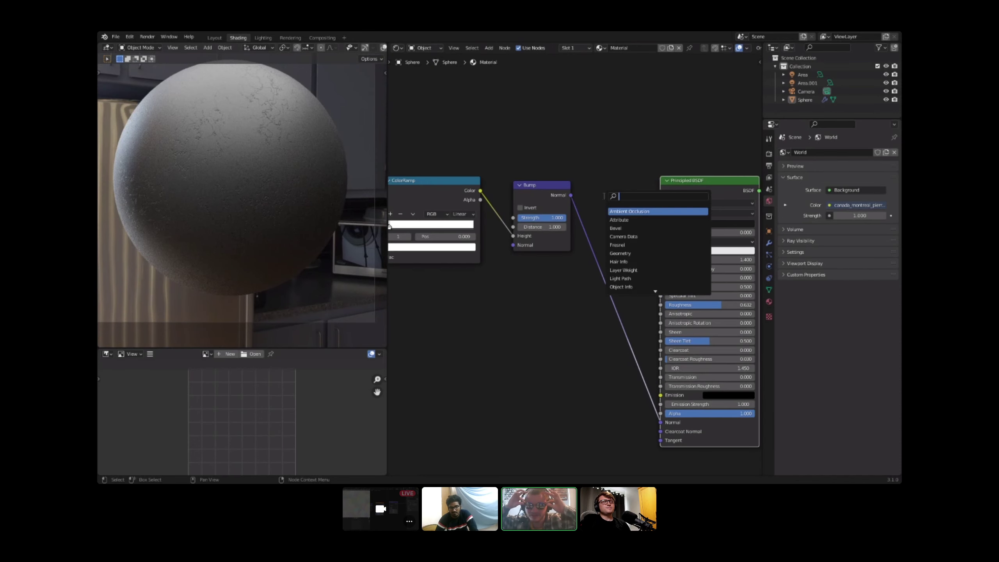
key(Escape)
Step: Link the upper ColorRamp's Color to the Principled BSDF's Base Color and move the Bump and ColorRamp nodes lower
click(477, 190)
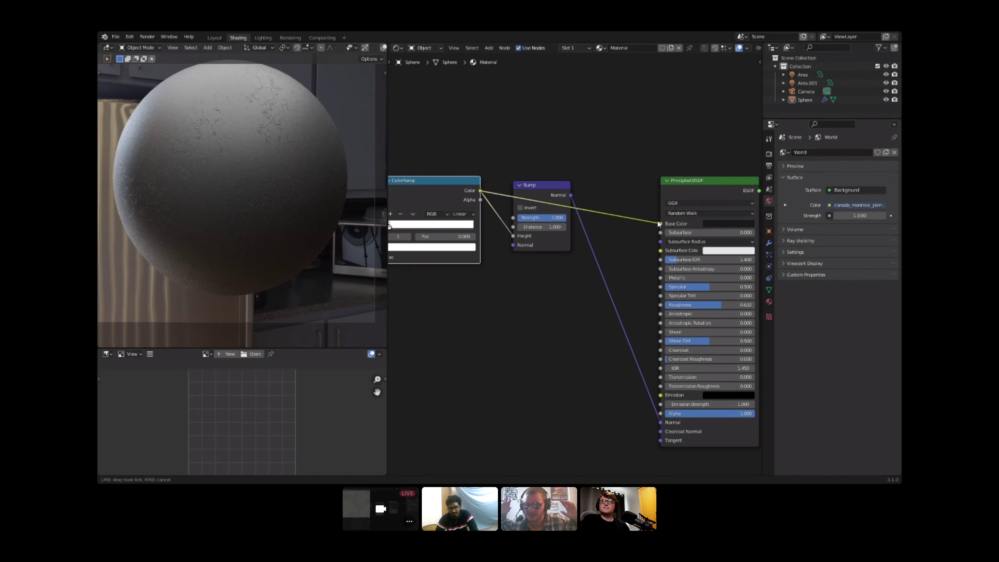
drag(659, 223, 660, 223)
drag(546, 196, 524, 280)
middle_drag(499, 224, 546, 218)
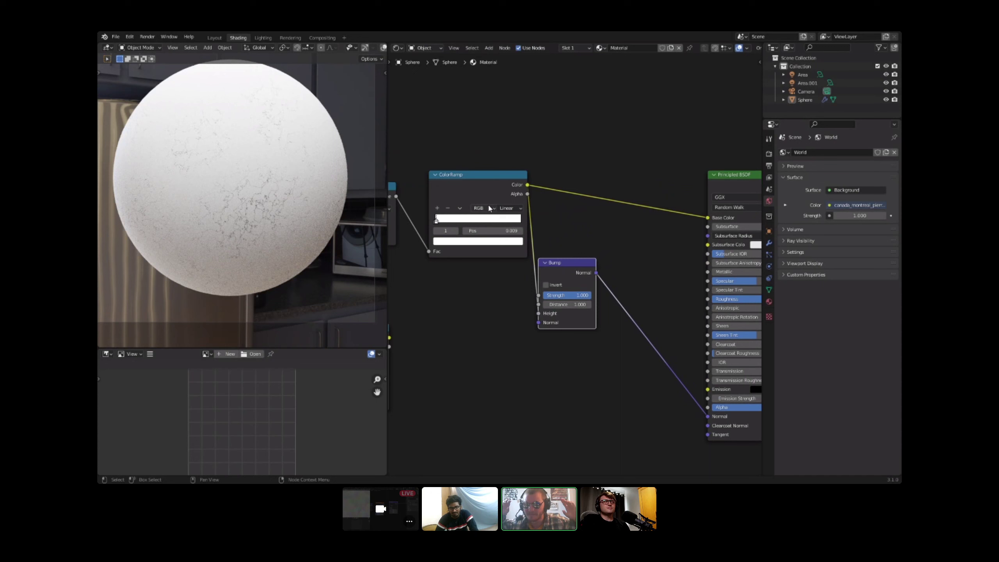
drag(490, 208, 566, 248)
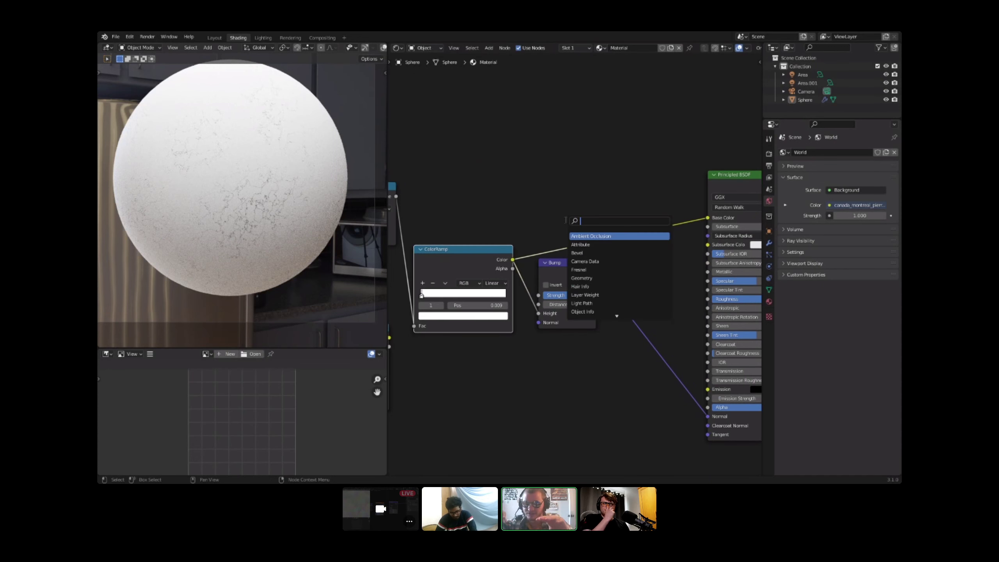
Step: Insert an Invert node on the link between the ColorRamp and the Base Color
key(Return)
click(602, 232)
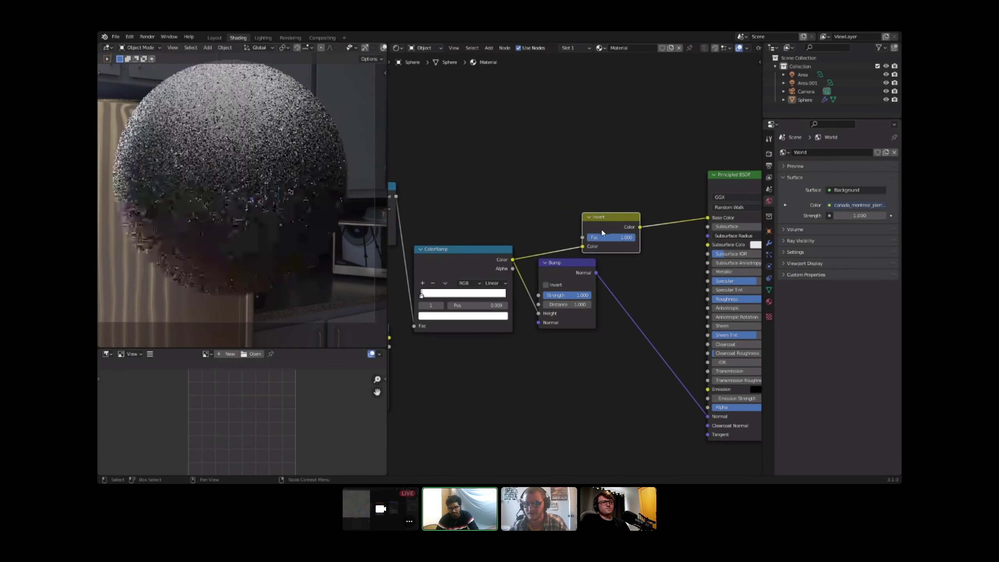
drag(602, 232, 558, 217)
Step: Delete the lower branch's Separate HSV, Subtract, Absolute and ColorRamp nodes
middle_drag(589, 217, 737, 352)
scroll(503, 232, up, 3)
scroll(599, 221, up, 3)
scroll(612, 202, down, 1)
scroll(194, 229, up, 4)
scroll(576, 255, up, 1)
middle_drag(434, 237, 484, 261)
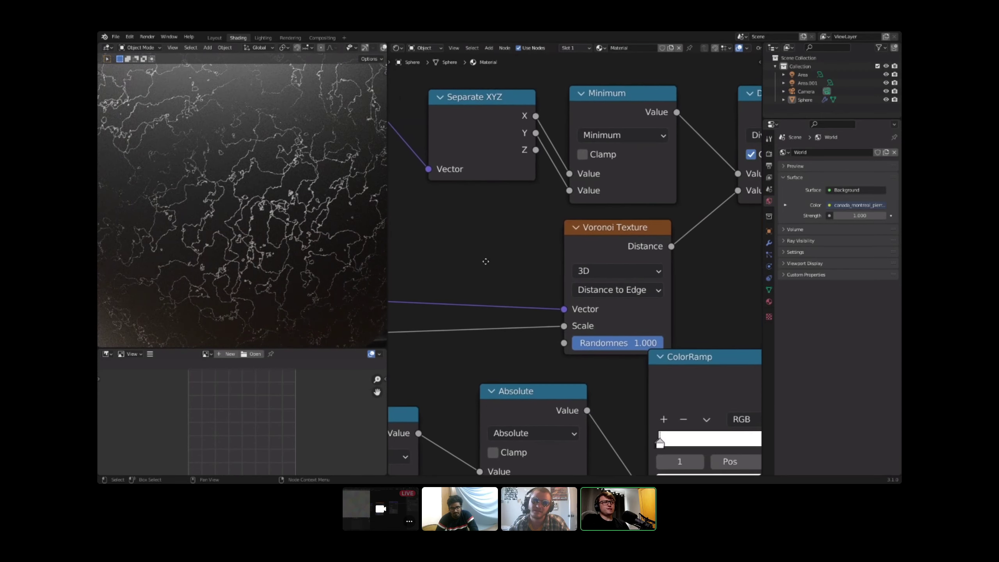
scroll(535, 268, down, 5)
drag(699, 311, 468, 278)
key(x)
Step: Try a Scale of 2 on the upper Noise Texture and reduce it to 0.520
middle_drag(430, 215, 575, 308)
scroll(575, 309, up, 4)
scroll(575, 311, up, 2)
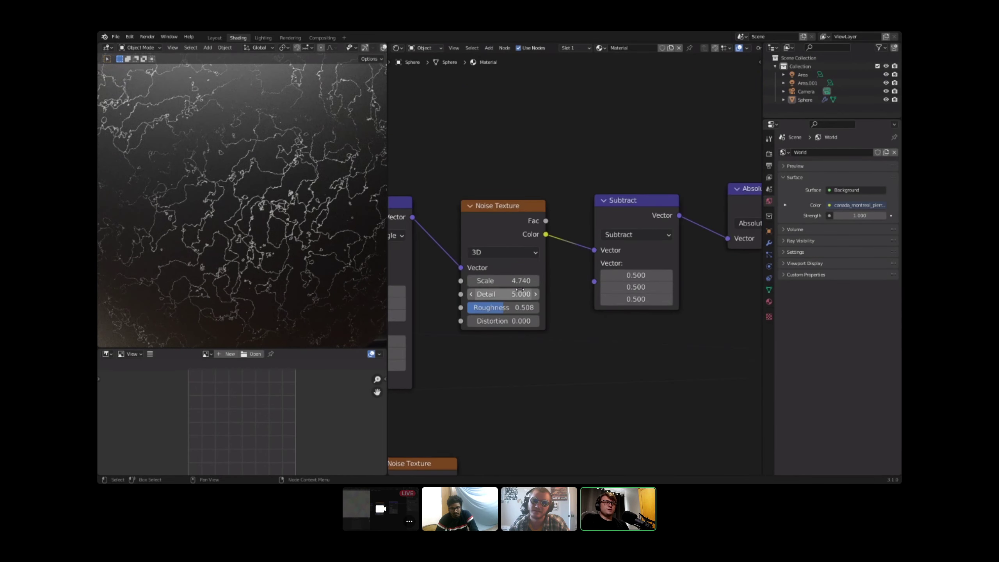
double_click(525, 280)
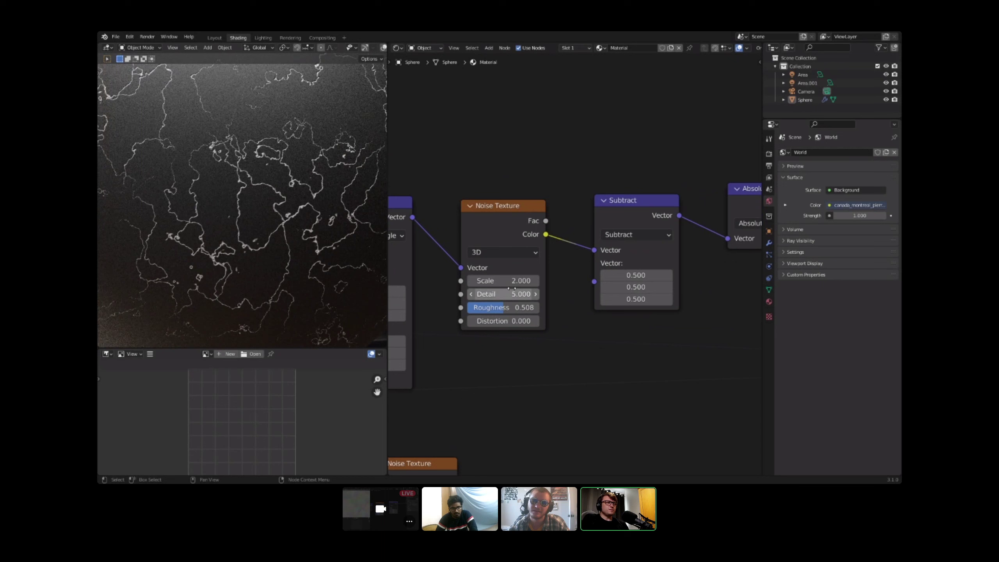
key(Return)
drag(525, 282, 506, 281)
scroll(627, 251, down, 5)
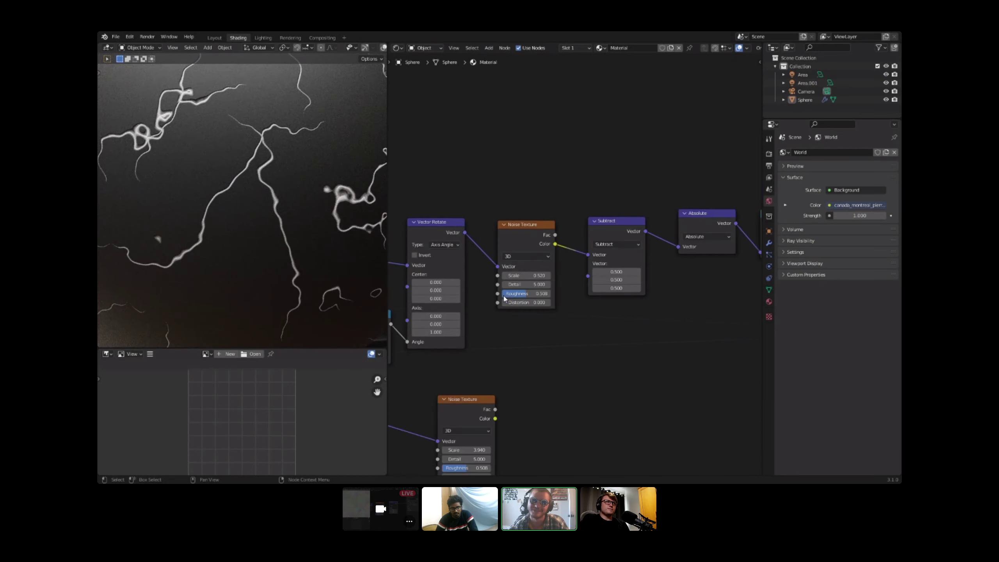
Step: Increase the shared Value node that drives the Voronoi Texture's Scale and check the whole sphere
middle_drag(442, 247, 552, 244)
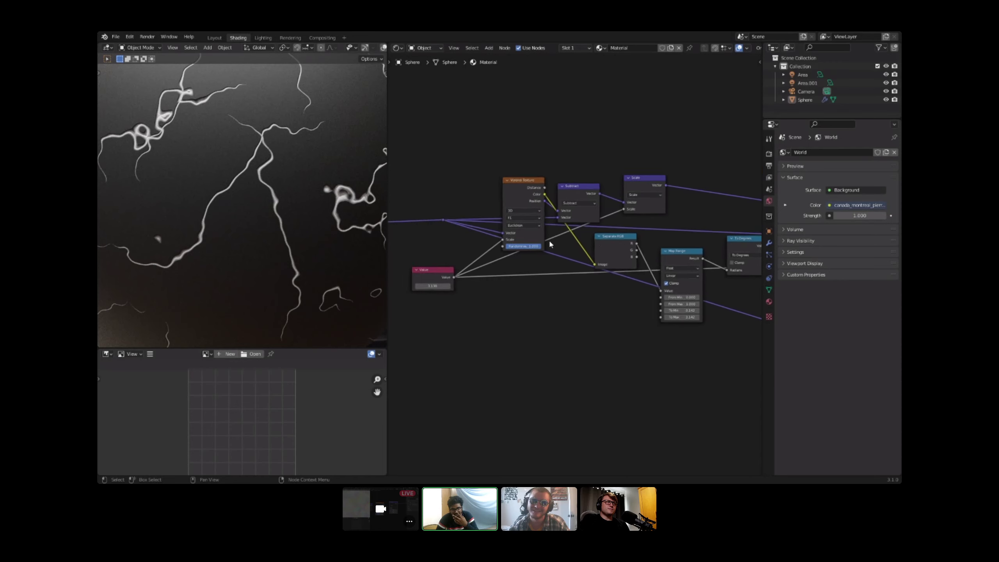
scroll(558, 245, up, 3)
middle_drag(491, 259, 565, 255)
drag(474, 287, 491, 287)
scroll(307, 261, down, 5)
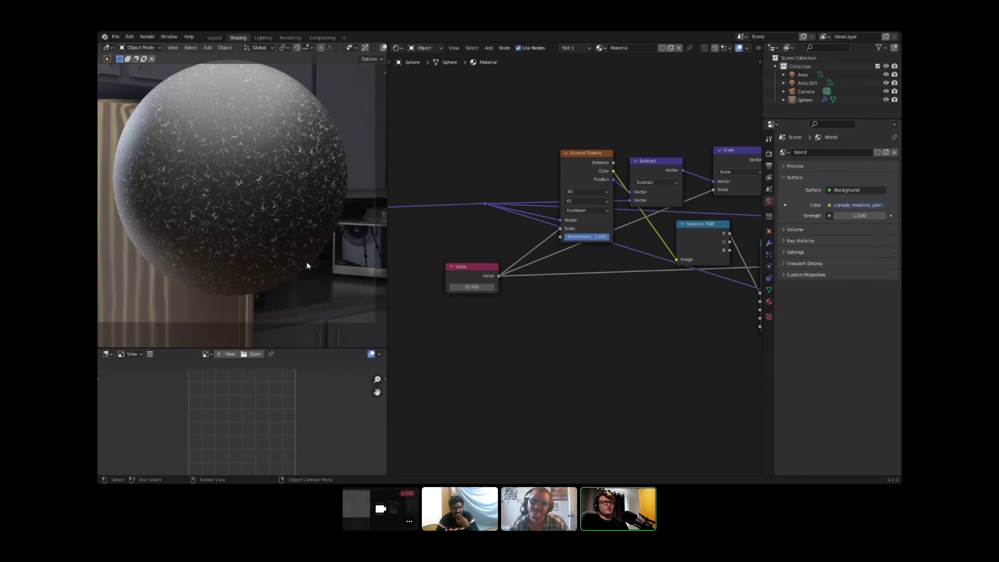
Step: Move the ColorRamp node up so it sits level beside the Divide node
mouse_move(615, 248)
middle_down()
mouse_move(580, 294)
mouse_move(451, 307)
middle_up()
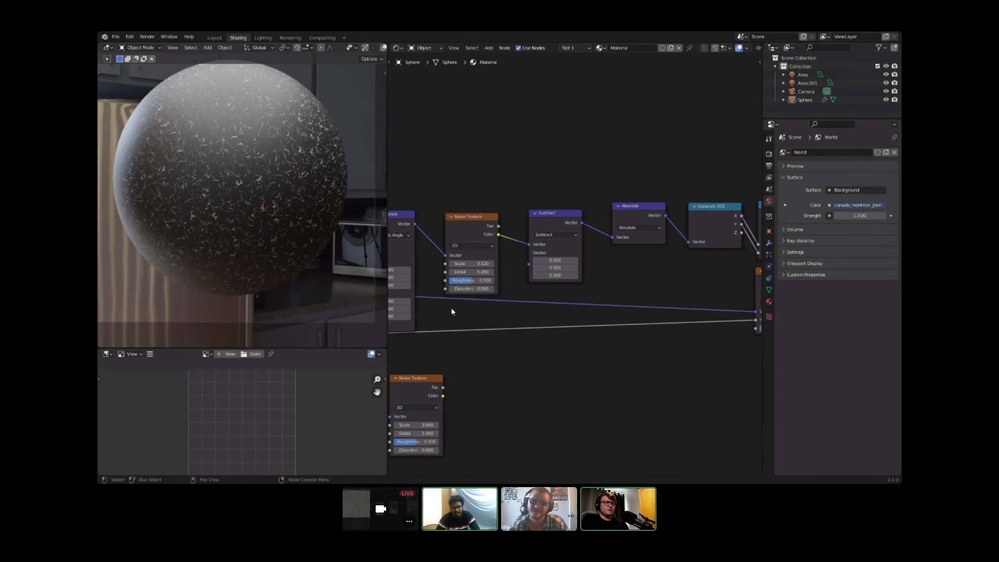
middle_drag(567, 270, 438, 298)
scroll(527, 282, up, 1)
middle_drag(537, 280, 470, 293)
scroll(659, 276, up, 4)
middle_drag(714, 286, 593, 281)
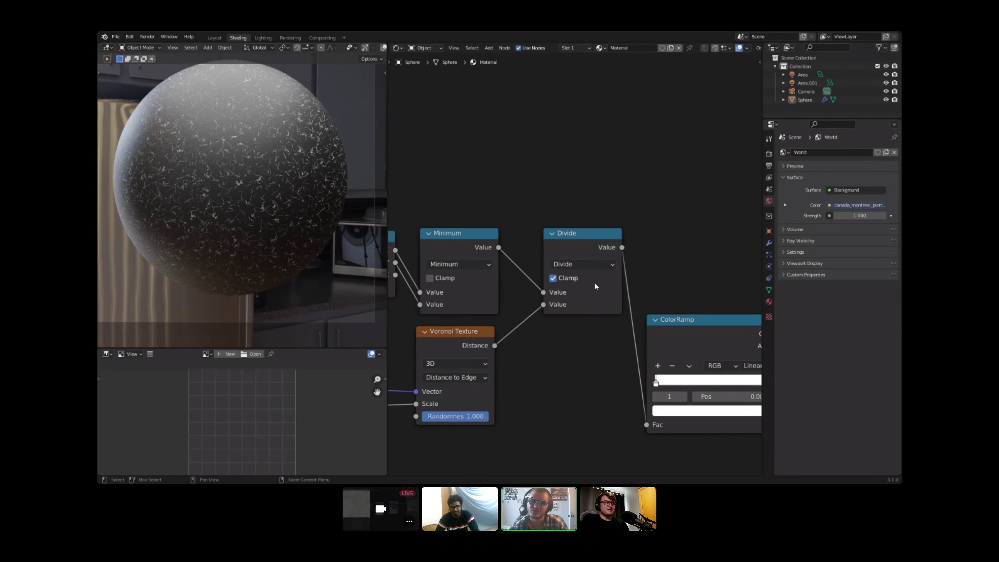
scroll(613, 284, down, 3)
middle_drag(652, 289, 537, 282)
drag(548, 309, 547, 242)
middle_drag(547, 242, 646, 231)
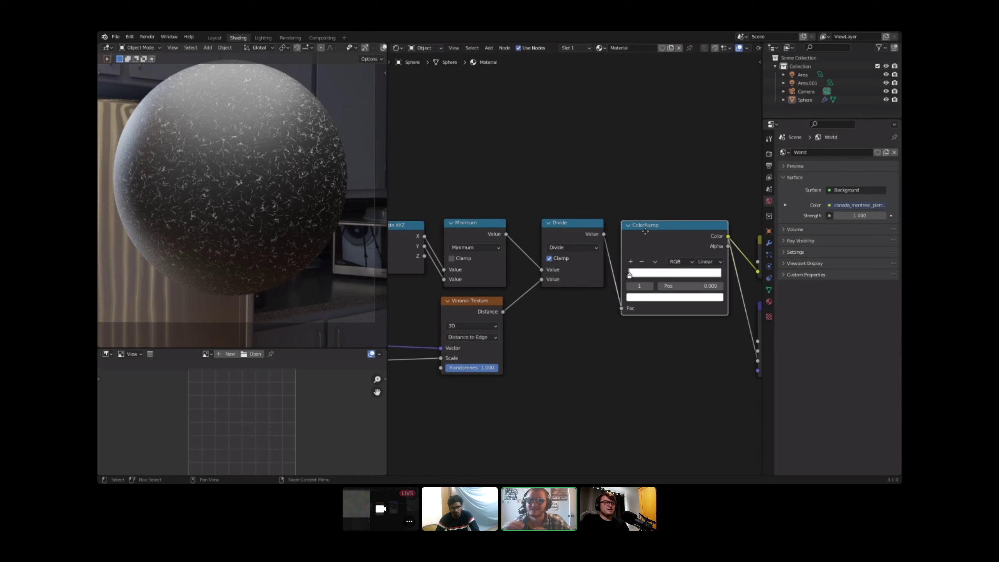
middle_drag(568, 236, 500, 272)
Step: Sketch an annotation of nested arches with a horizontal line and a central circle in the empty area above the ColorRamp in the maximized node editor
key(ctrl+space)
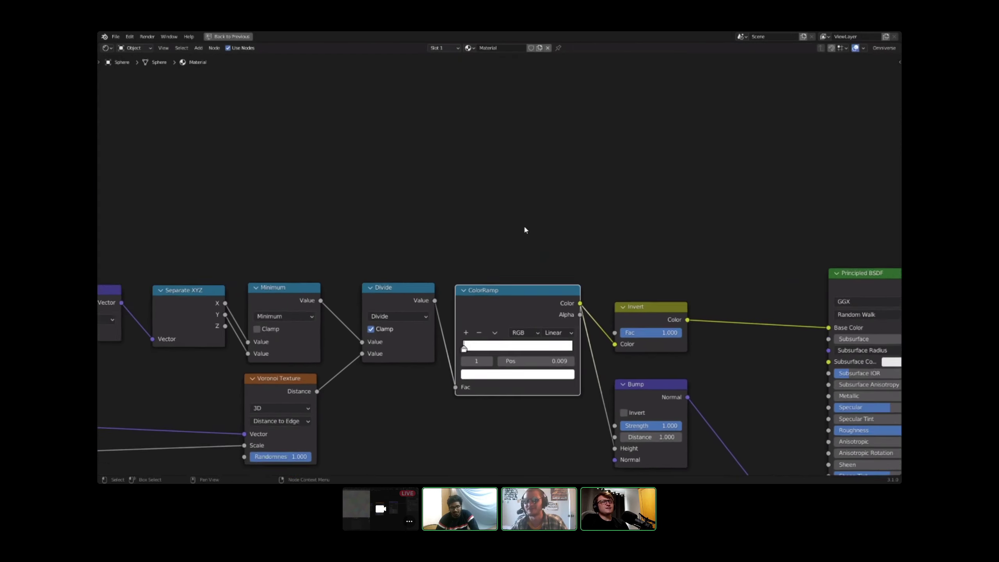
scroll(526, 213, up, 2)
middle_drag(526, 194, 489, 428)
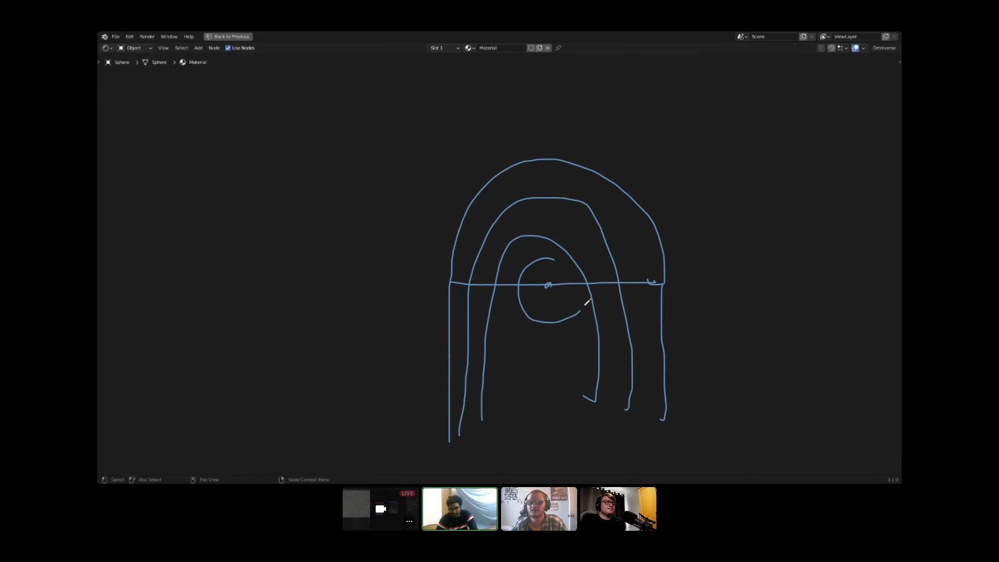
middle_drag(749, 278, 528, 252)
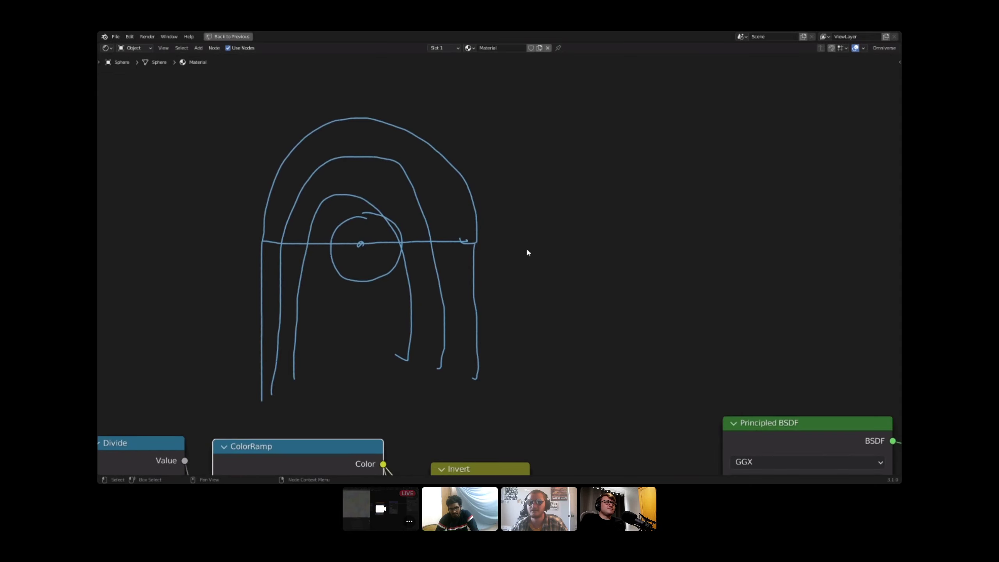
scroll(531, 256, down, 5)
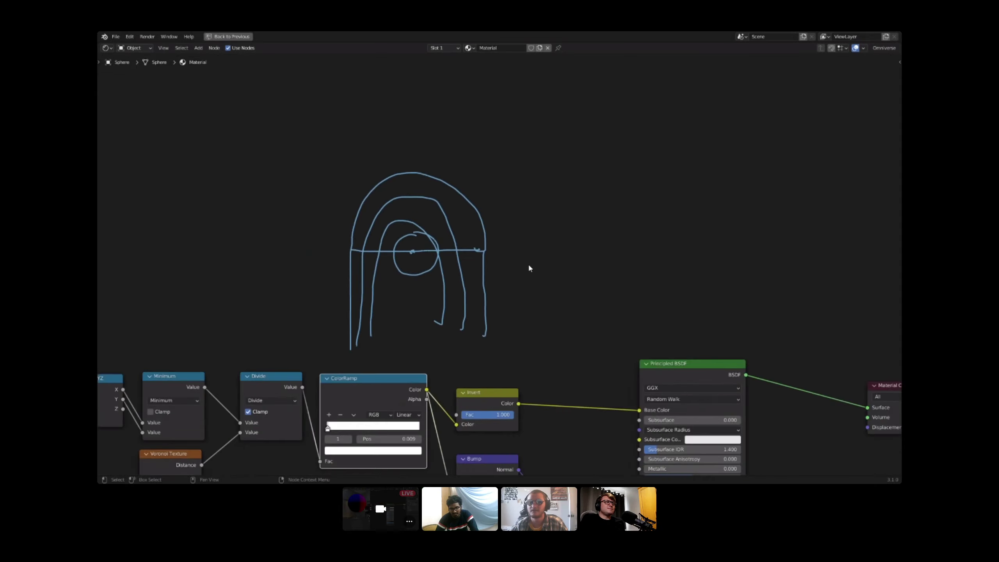
Step: Restore the split workspace, annotate large and small concentric ovals beside the arches, and erase all the annotations
key(ctrl+space)
scroll(521, 241, down, 5)
middle_drag(539, 233, 453, 269)
scroll(566, 228, down, 3)
scroll(453, 269, up, 3)
scroll(593, 261, up, 3)
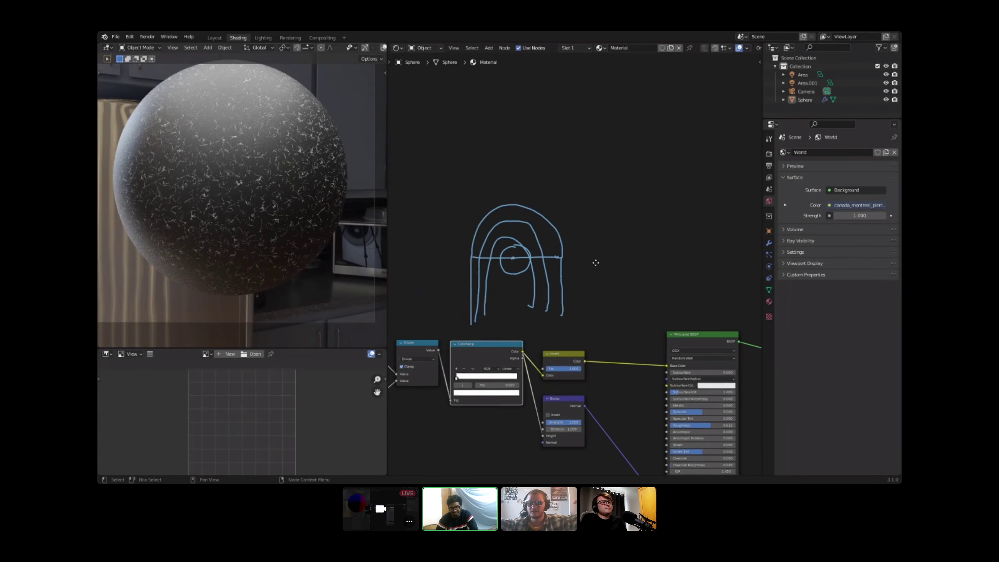
drag(553, 230, 550, 239)
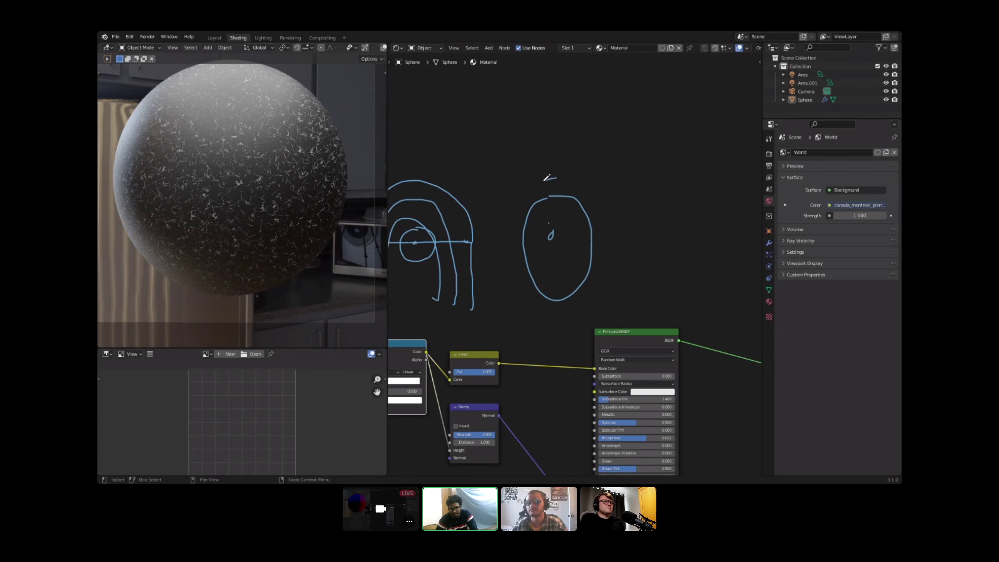
middle_drag(519, 207, 559, 206)
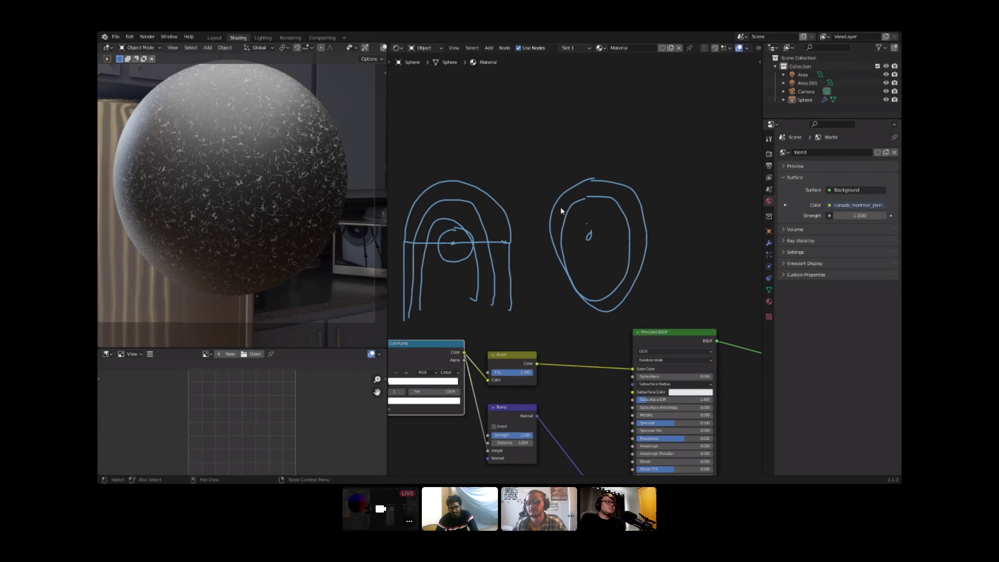
middle_drag(661, 218, 506, 233)
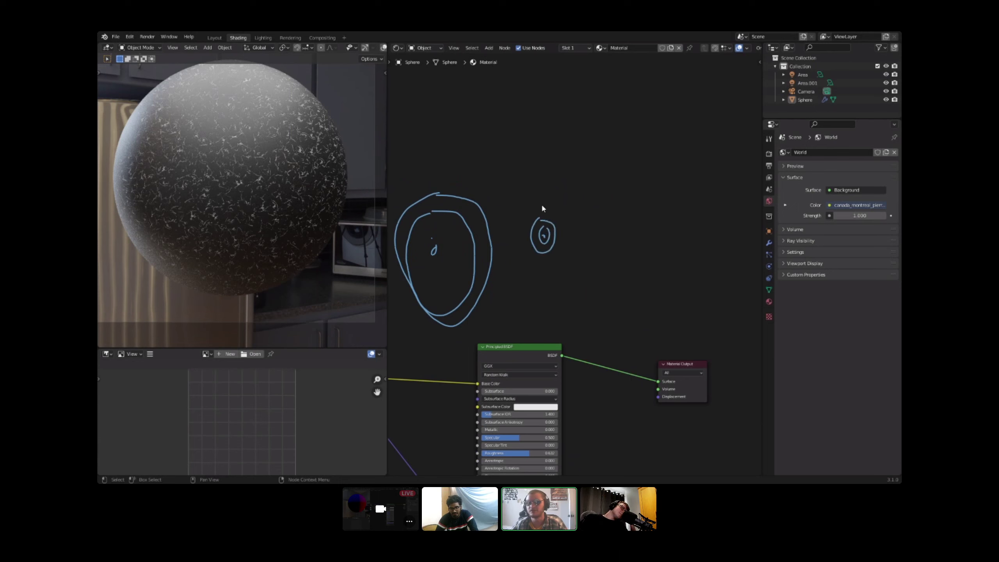
scroll(550, 210, down, 3)
middle_drag(552, 212, 640, 203)
right_drag(645, 223, 544, 222)
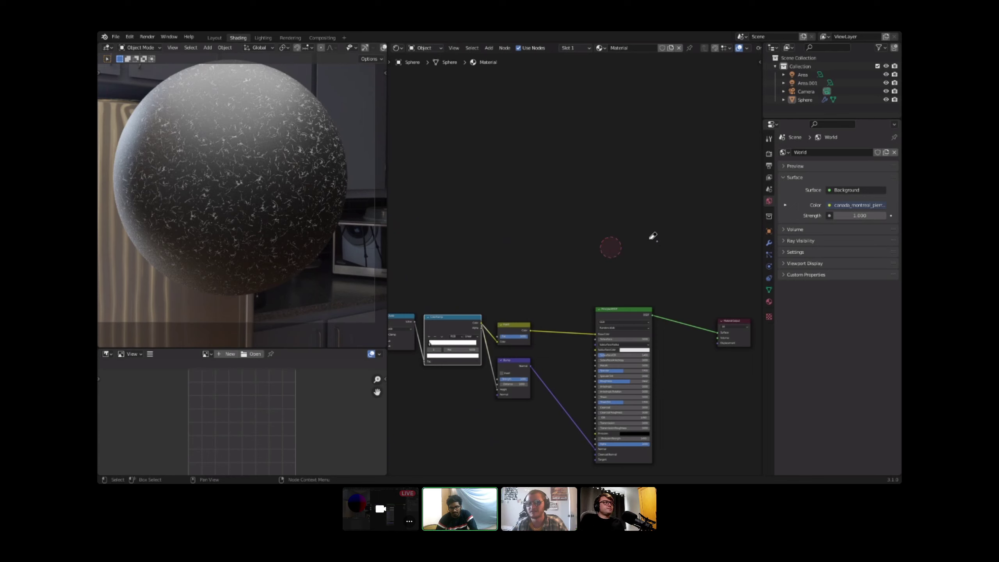
Step: Review the material's node chain from the ColorRamp back to the Texture Coordinate node
middle_drag(460, 277, 658, 229)
scroll(640, 236, up, 2)
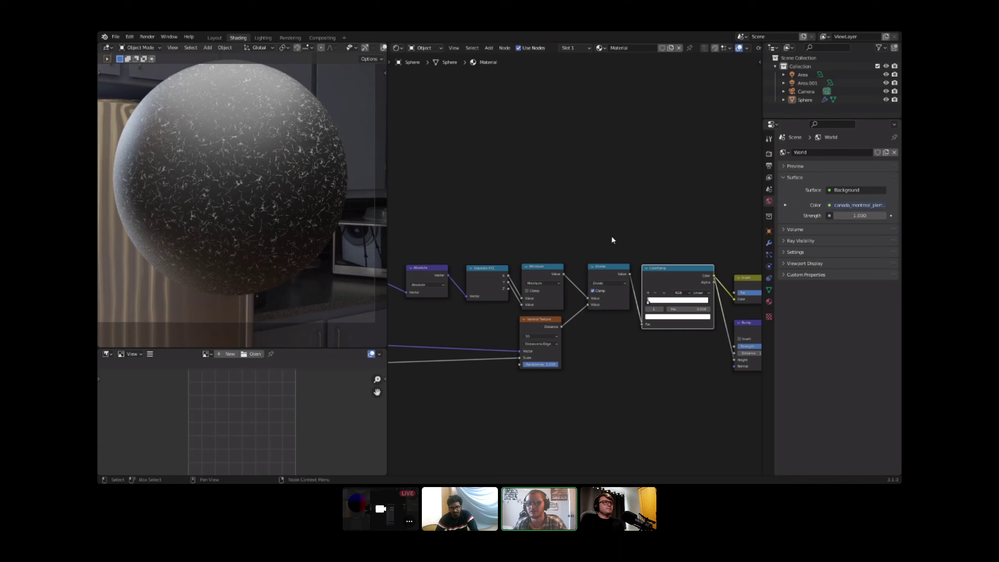
scroll(612, 236, down, 2)
middle_drag(529, 235, 688, 256)
scroll(688, 258, up, 3)
scroll(631, 252, down, 3)
middle_drag(626, 250, 669, 210)
middle_drag(540, 237, 691, 225)
scroll(531, 299, up, 2)
scroll(570, 254, down, 2)
scroll(629, 239, down, 2)
middle_drag(550, 255, 713, 216)
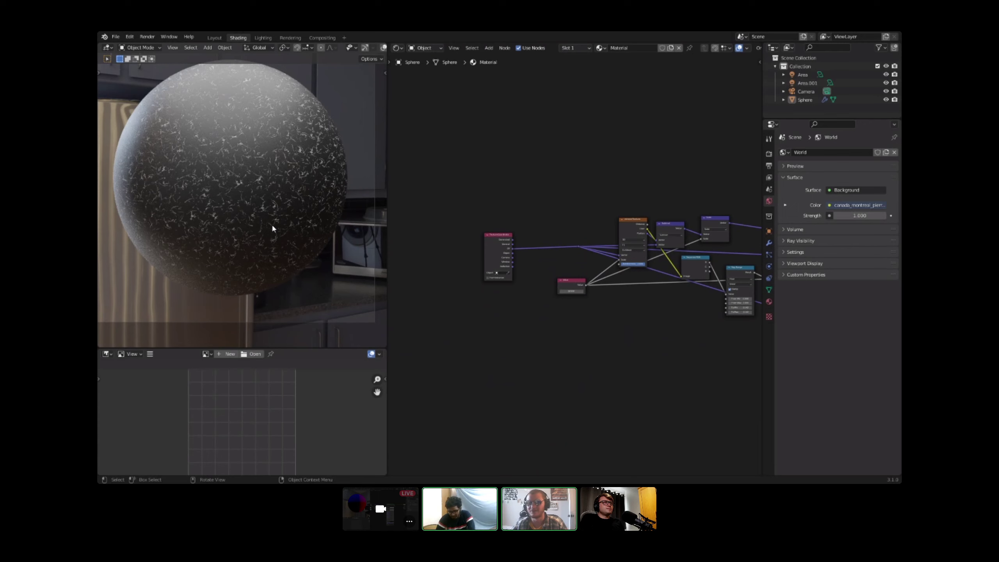
Step: Hide the sphere in top view and add a plane in its place
key(KP_7)
click(264, 260)
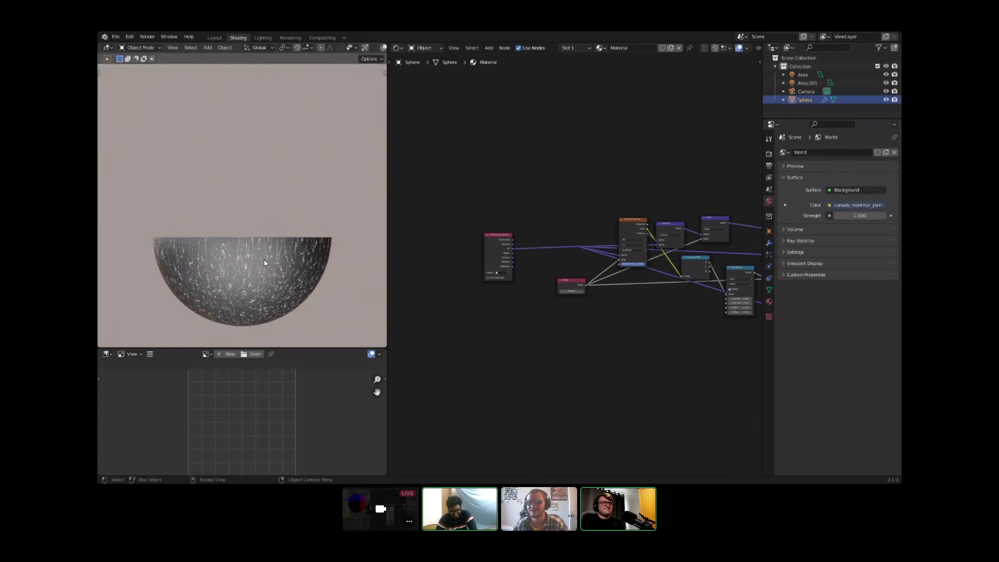
key(h)
key(shift+a)
click(301, 260)
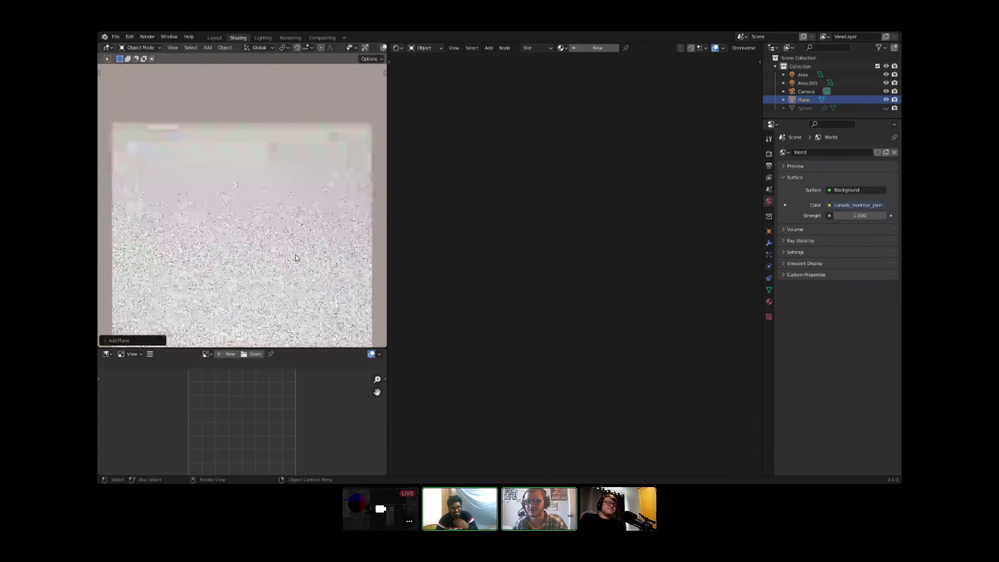
Step: Create a new material for the plane
click(577, 48)
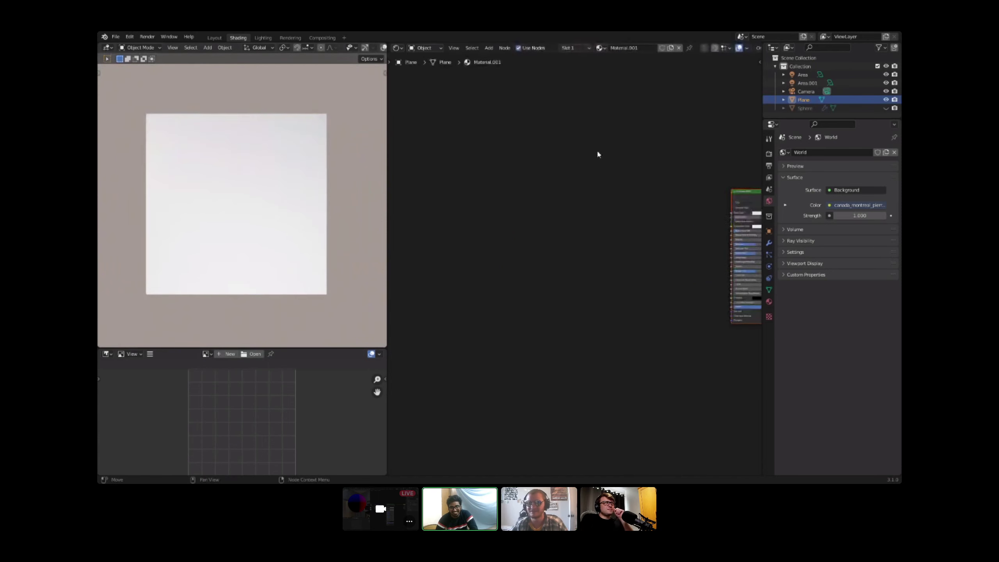
scroll(596, 152, down, 2)
scroll(563, 206, up, 3)
key(shift+a)
key(s)
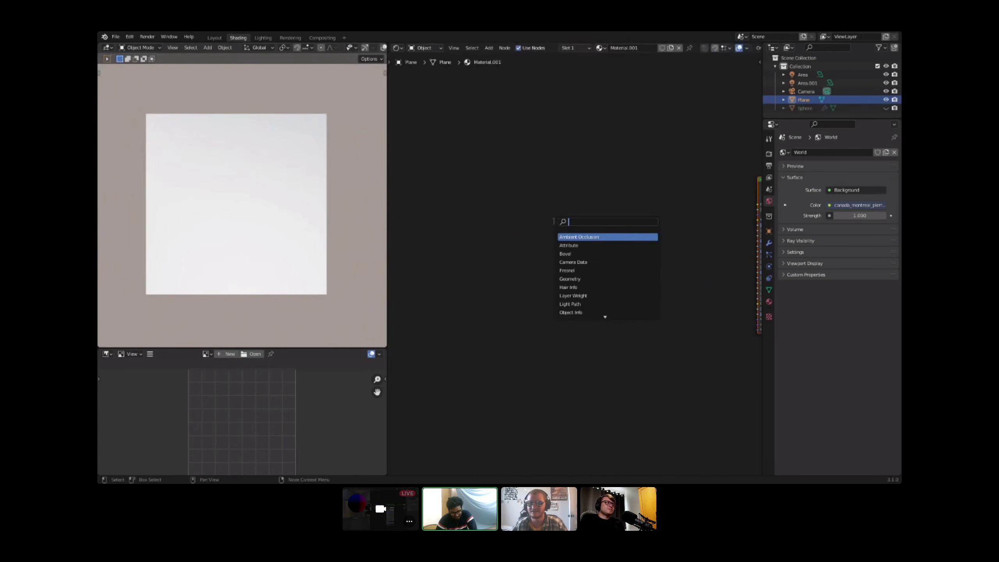
text(tr)
key(Escape)
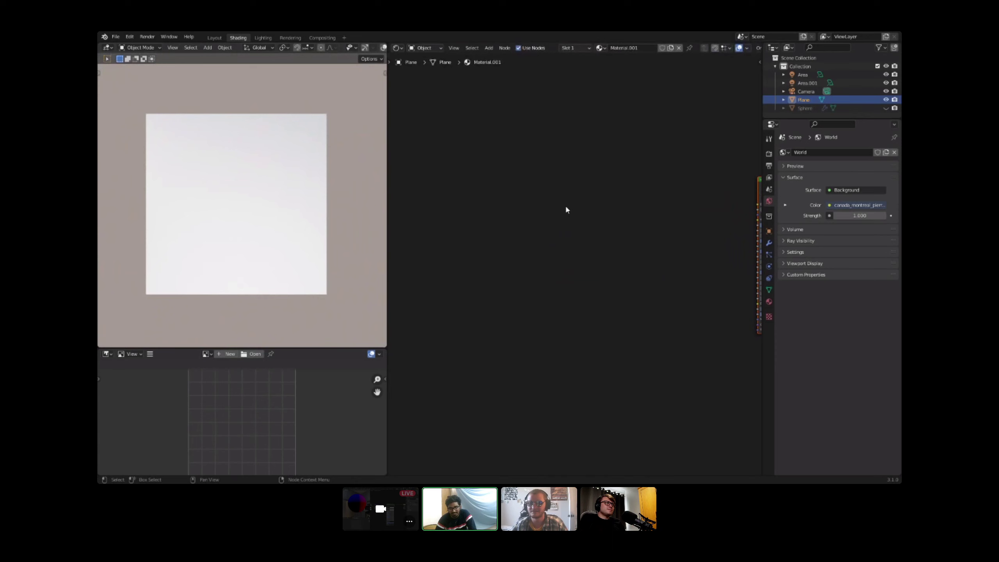
key(shift+a)
click(565, 204)
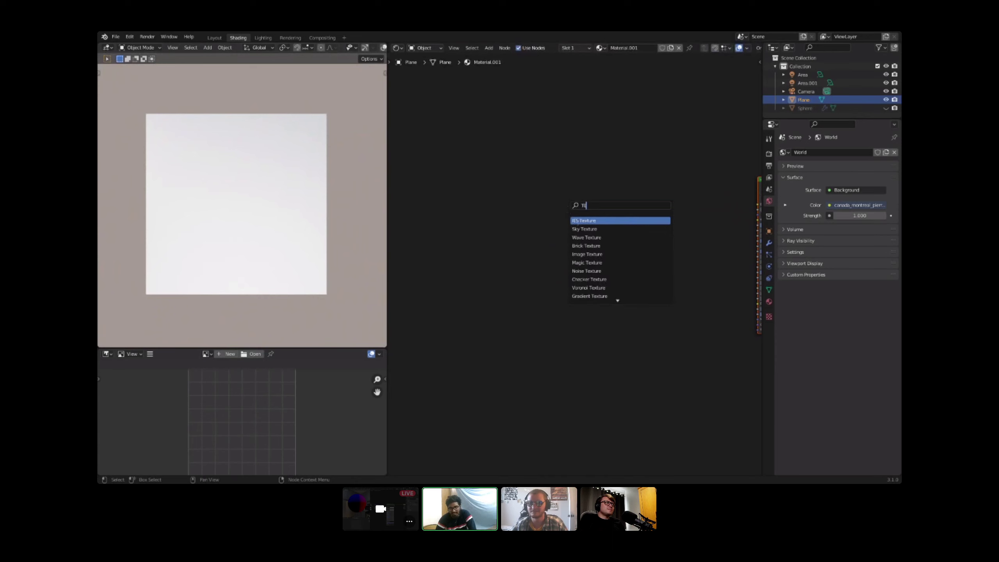
key(Escape)
Step: Add a Texture Coordinate node in the empty area of the plane's material node tree
key(shift+a)
click(544, 197)
text(TC)
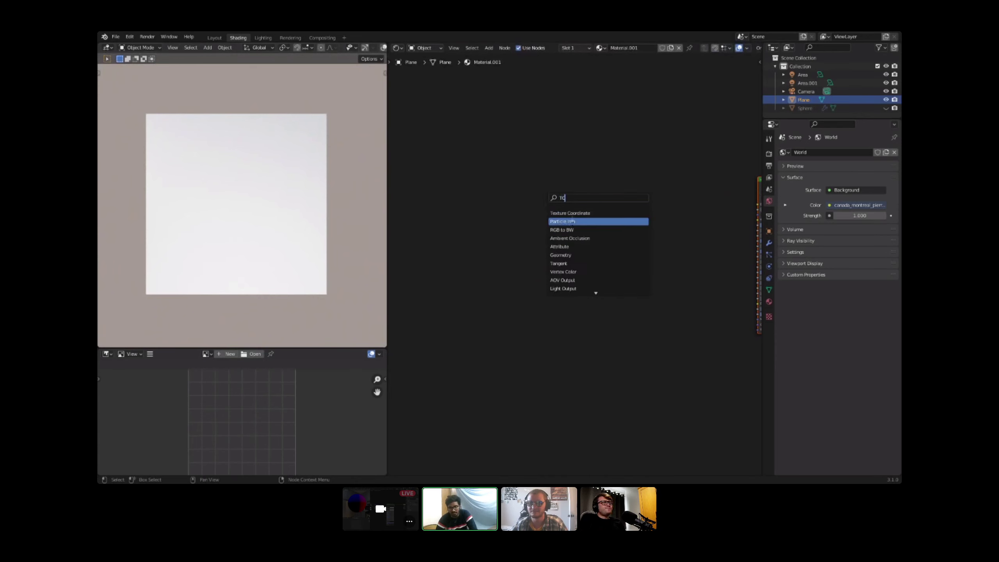
click(571, 214)
click(449, 235)
Step: Preview the Texture Coordinate node's UV output on the plane
scroll(447, 235, up, 4)
middle_drag(417, 228, 467, 280)
scroll(612, 237, up, 4)
ctrl+shift+click(587, 244)
ctrl+shift+click(587, 244)
ctrl+shift+click(587, 244)
Step: Insert a Vector Math node on the link after the UV output and set its operation to Subtract
key(shift+a)
click(565, 237)
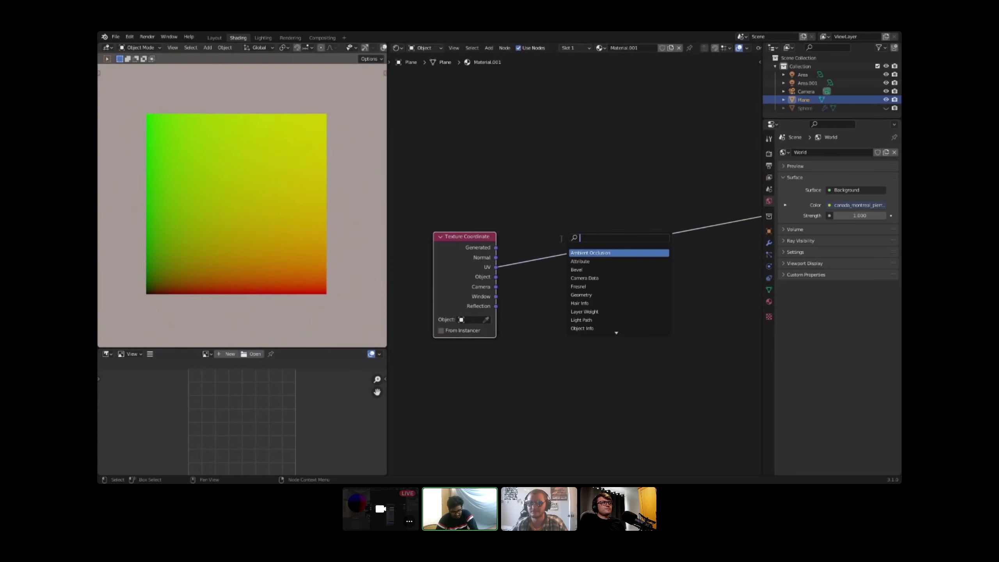
text(vec)
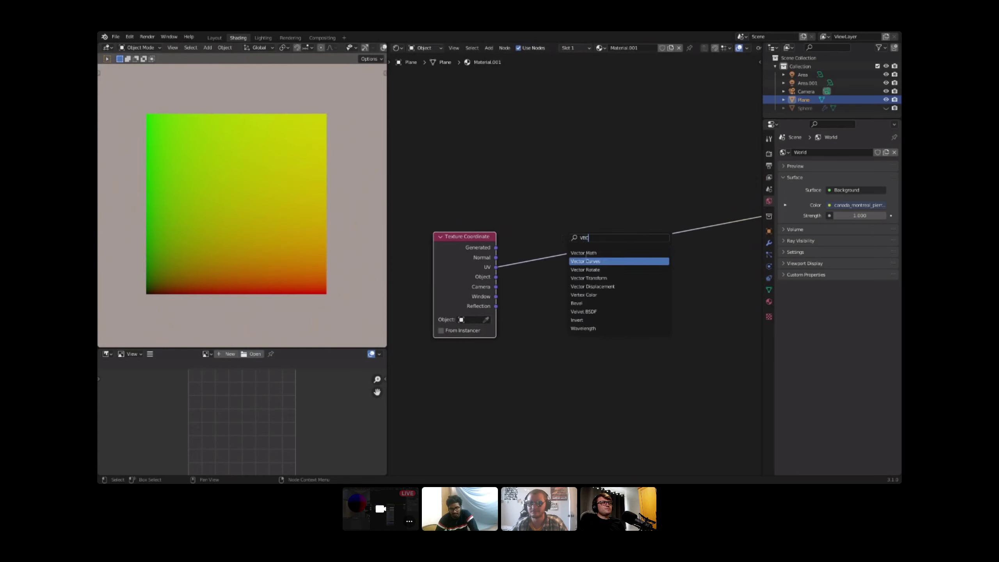
key(Return)
click(551, 253)
click(552, 256)
click(550, 274)
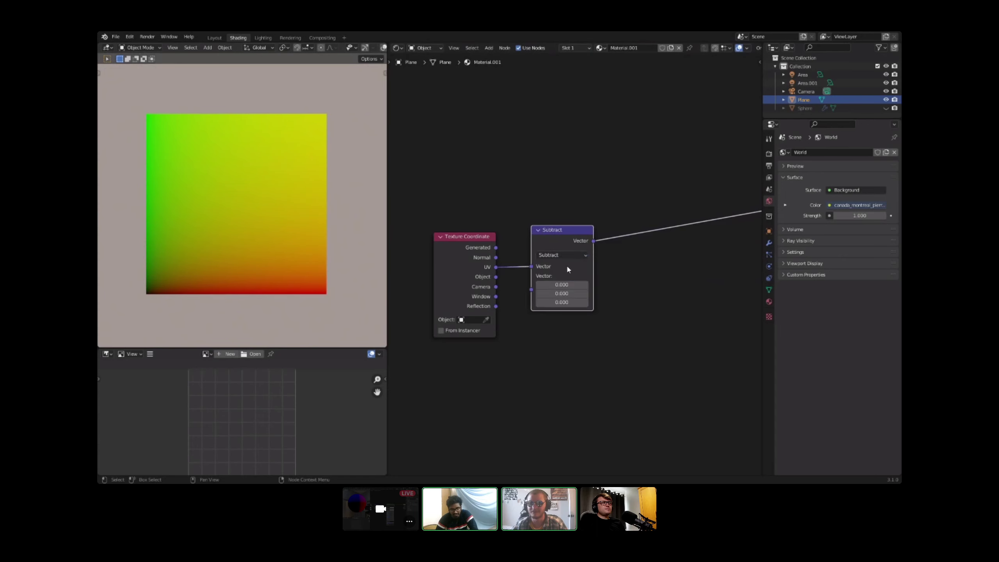
Step: Set the first two components of the Subtract node's second vector to 0.5
scroll(567, 264, up, 2)
click(561, 287)
text(.5)
key(Return)
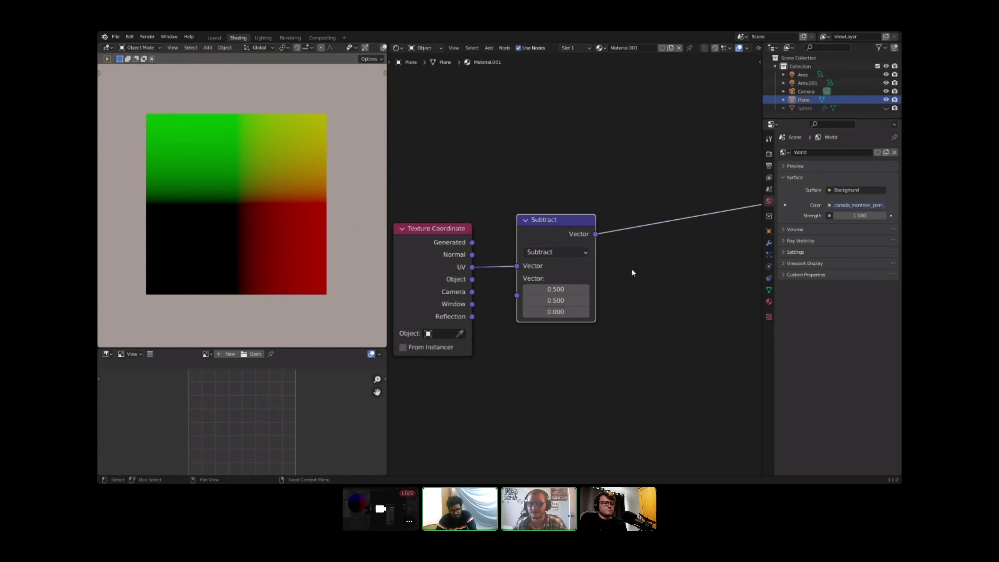
Step: Duplicate the Subtract node onto its output link, change the copy's operation to Scale and set the scale to 2
middle_drag(614, 266, 543, 285)
scroll(543, 285, up, 3)
key(shift+d)
click(638, 247)
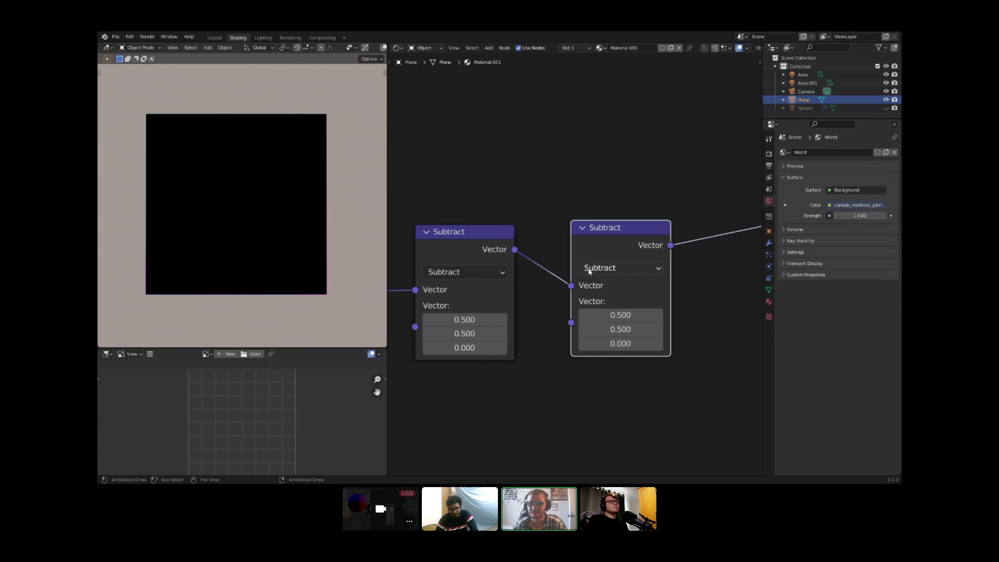
click(598, 268)
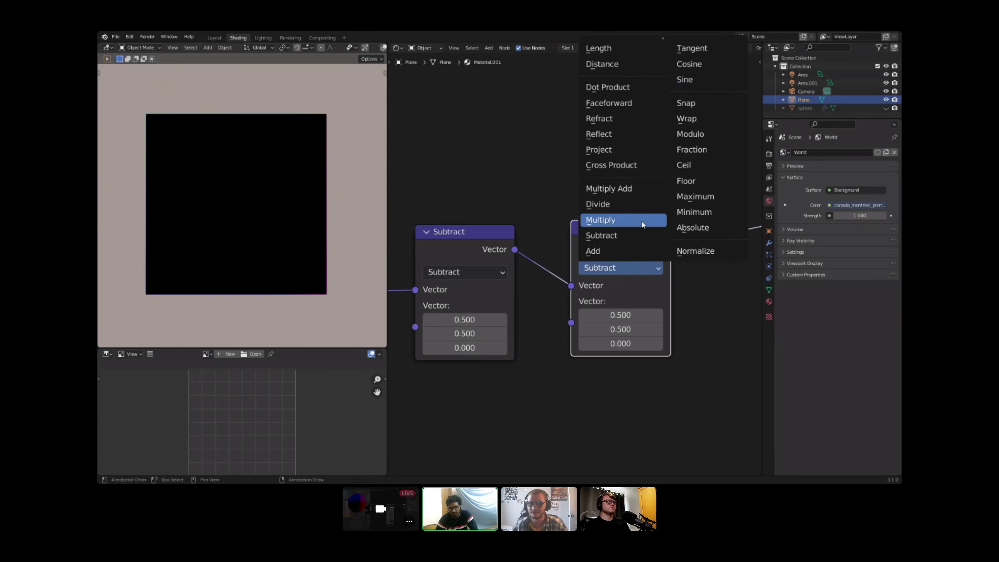
click(622, 57)
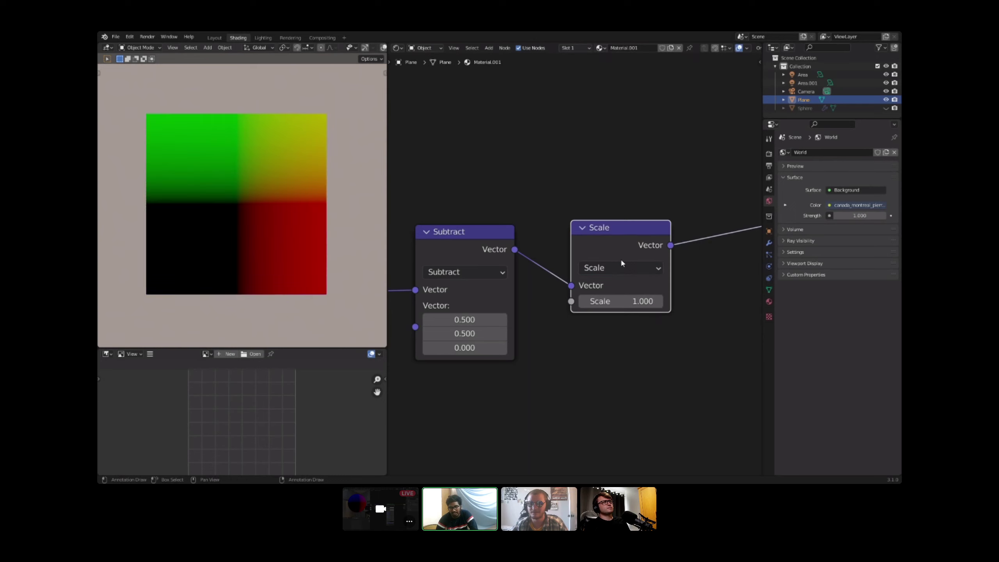
text(2)
key(Return)
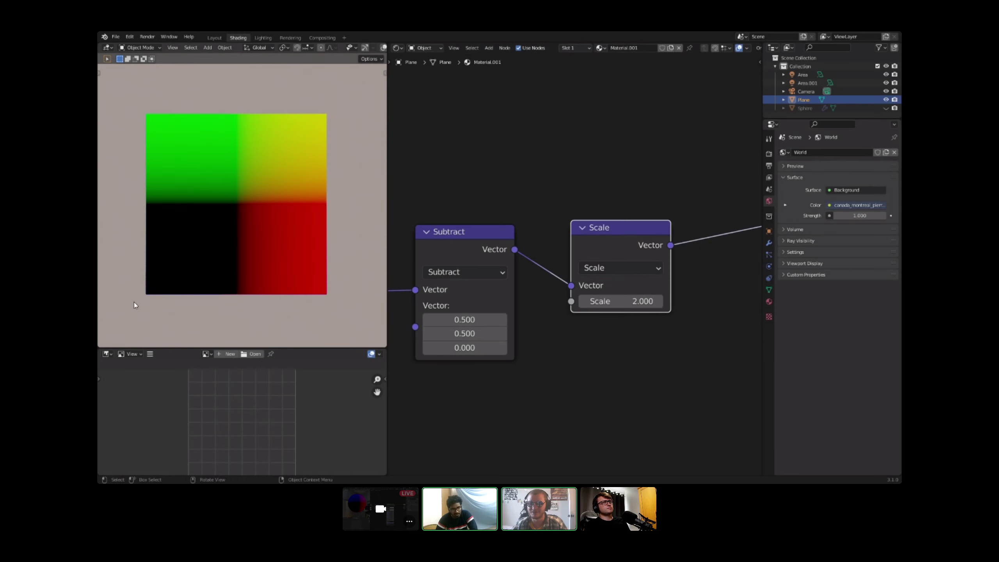
Step: Move the Texture Coordinate, Subtract and Scale nodes together, farther away from the material output
scroll(621, 241, down, 6)
drag(606, 242, 582, 246)
middle_drag(581, 247, 687, 215)
scroll(590, 240, down, 3)
drag(502, 199, 559, 269)
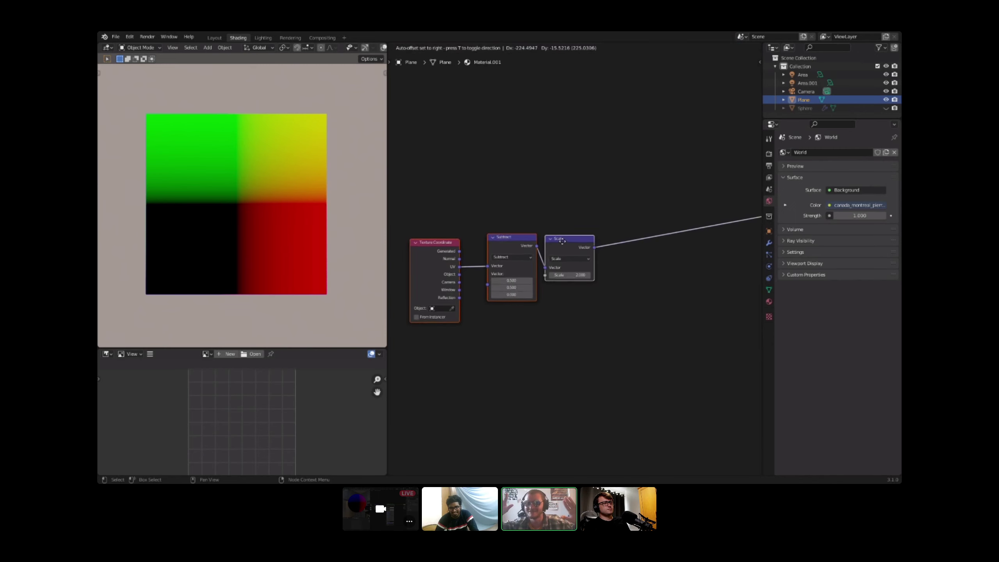
scroll(573, 252, up, 4)
Step: Raise the Texture Coordinate node above the Subtract and Scale nodes and preview its UV output
middle_drag(578, 202, 627, 165)
drag(437, 222, 430, 133)
ctrl+shift+click(430, 136)
ctrl+shift+click(430, 136)
ctrl+shift+click(431, 136)
middle_drag(507, 149, 491, 176)
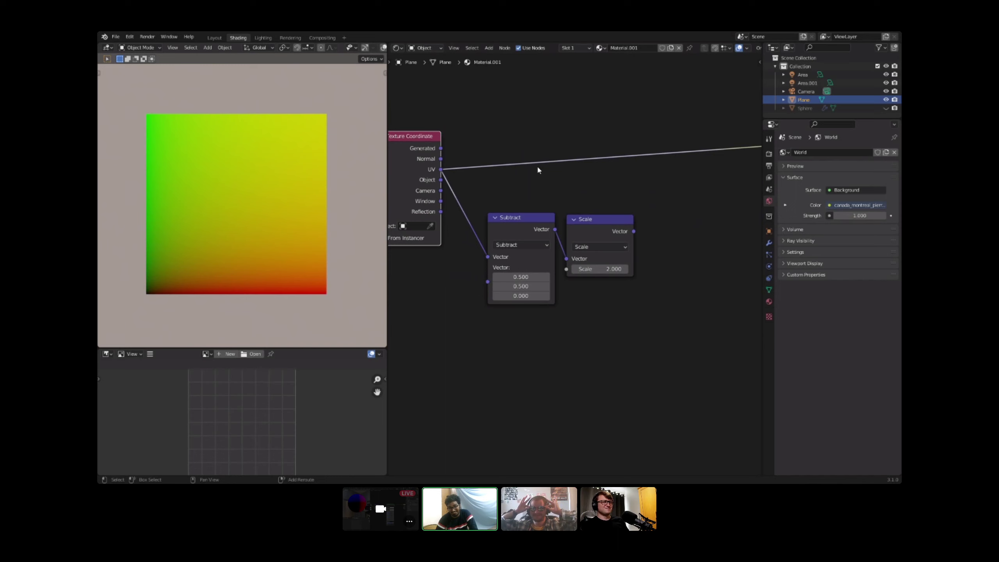
key(shift+a)
key(s)
key(Escape)
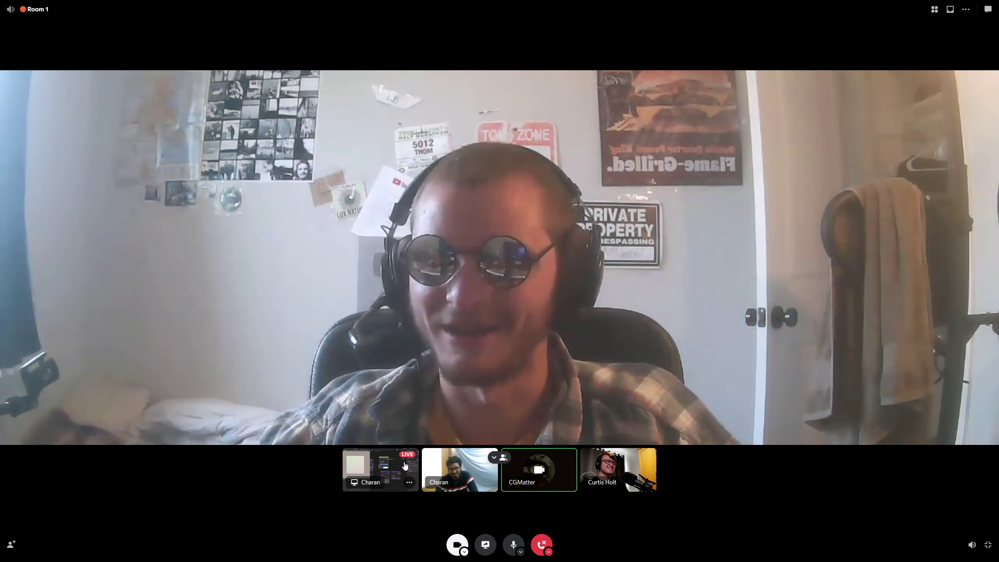
click(377, 471)
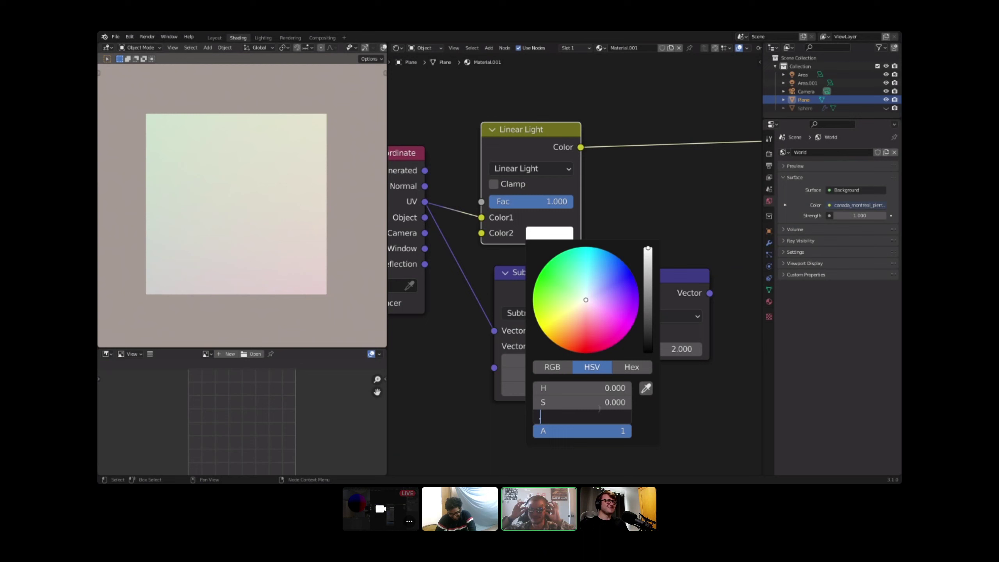
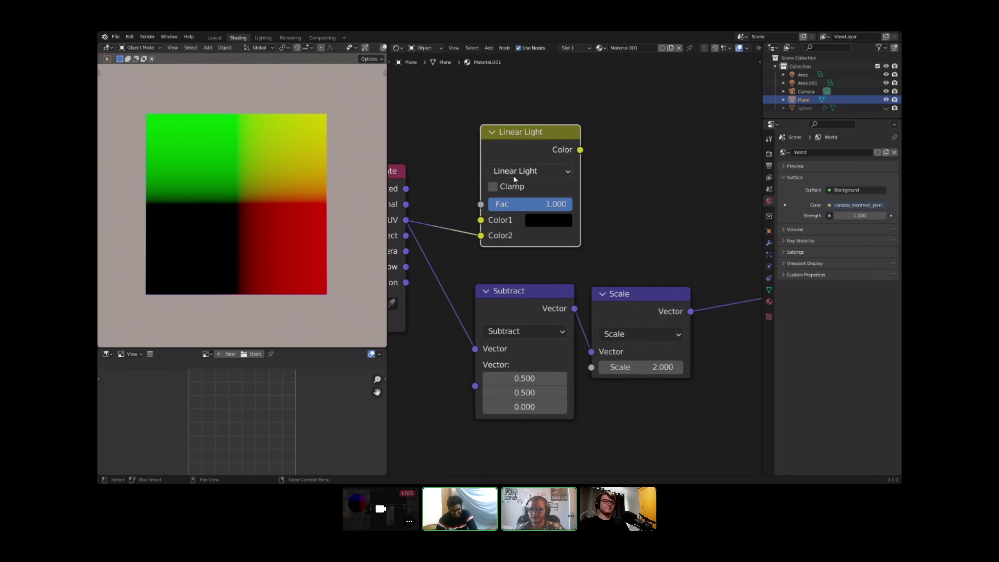
Step: Delete the Linear Light mix node above the Subtract node
middle_drag(495, 169, 526, 183)
middle_drag(688, 184, 576, 194)
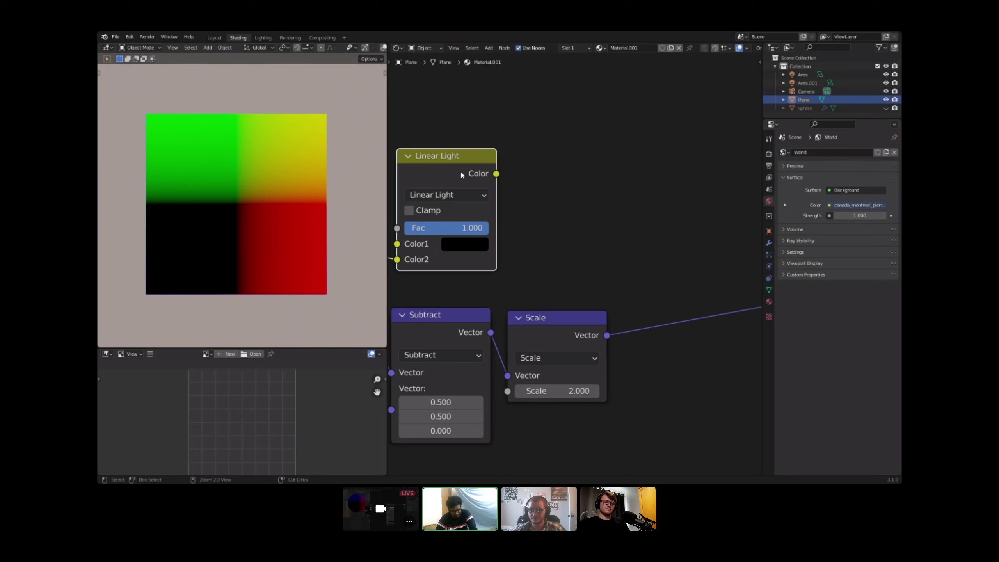
key(ctrl+x)
Step: Move the Subtract and Scale nodes up together beside the Texture Coordinate node
scroll(495, 202, down, 4)
middle_drag(495, 204, 541, 208)
drag(512, 258, 601, 319)
key(g)
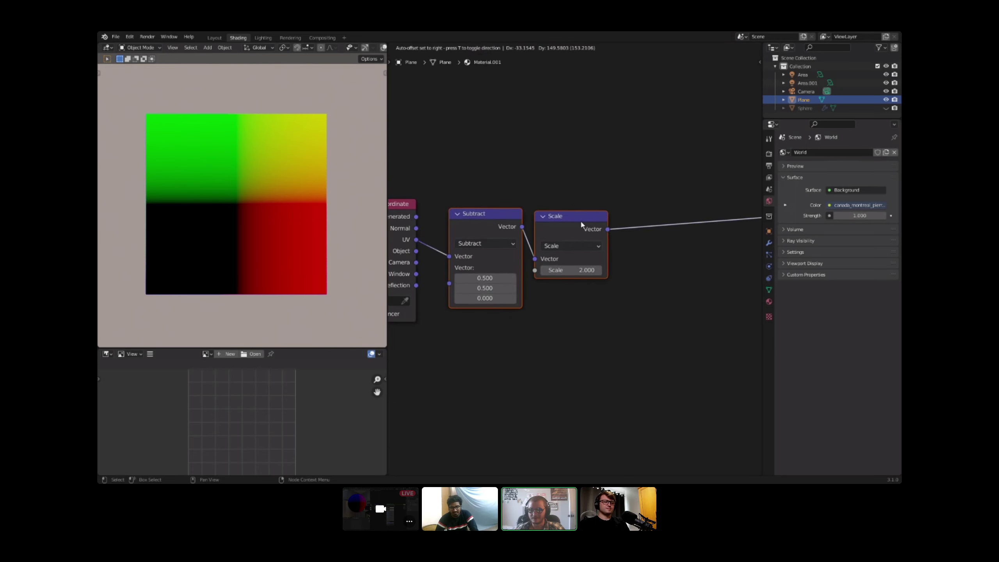
click(581, 220)
scroll(582, 227, up, 1)
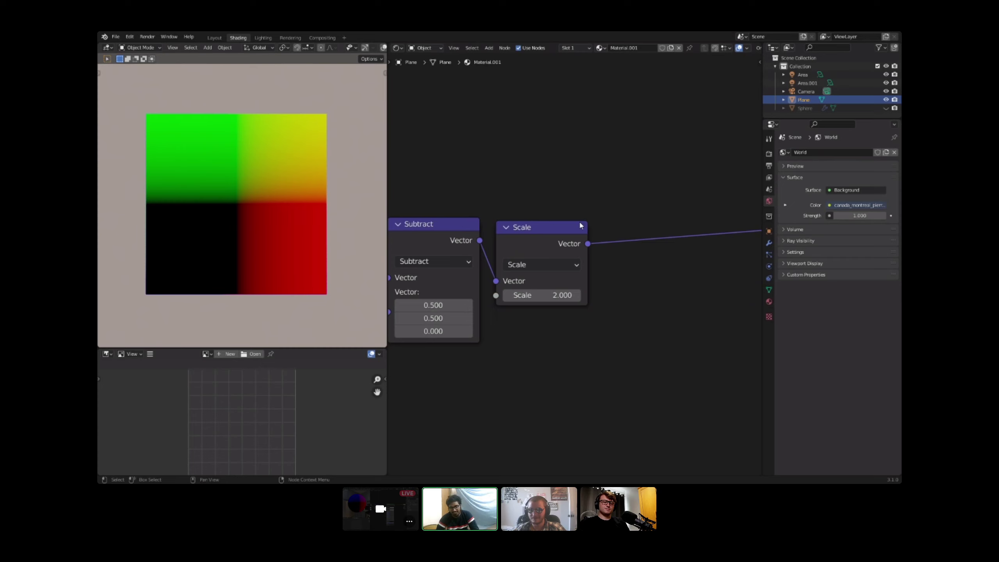
Step: Compare the Subtract and Scale results by previewing the two nodes alternately, ending on Scale
scroll(580, 222, down, 2)
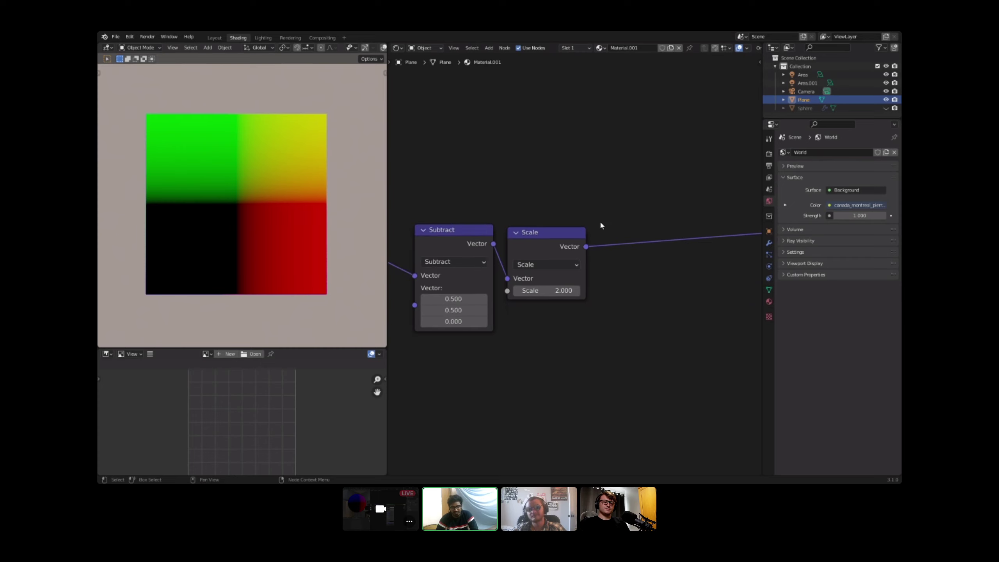
middle_drag(600, 222, 657, 208)
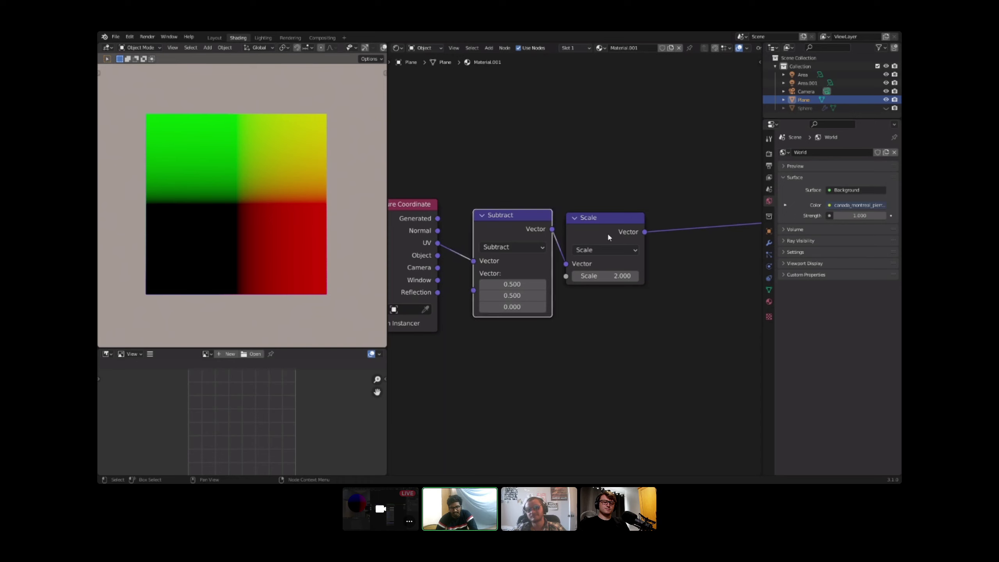
ctrl+shift+click(631, 232)
ctrl+shift+click(491, 221)
ctrl+shift+click(631, 229)
ctrl+shift+click(511, 225)
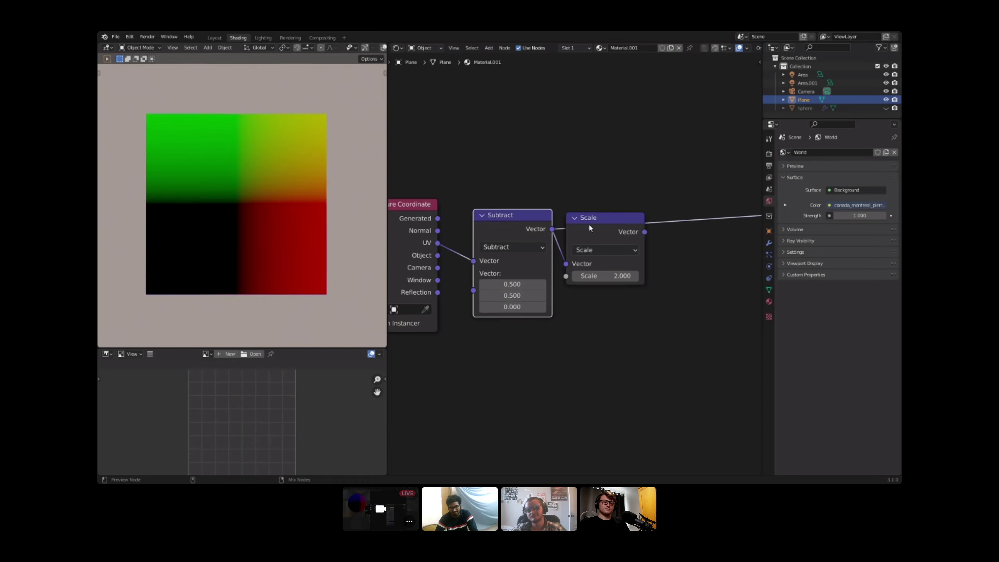
ctrl+shift+click(590, 224)
ctrl+shift+click(511, 225)
ctrl+shift+click(605, 229)
middle_drag(634, 230, 529, 230)
scroll(534, 226, up, 1)
middle_drag(588, 223, 521, 225)
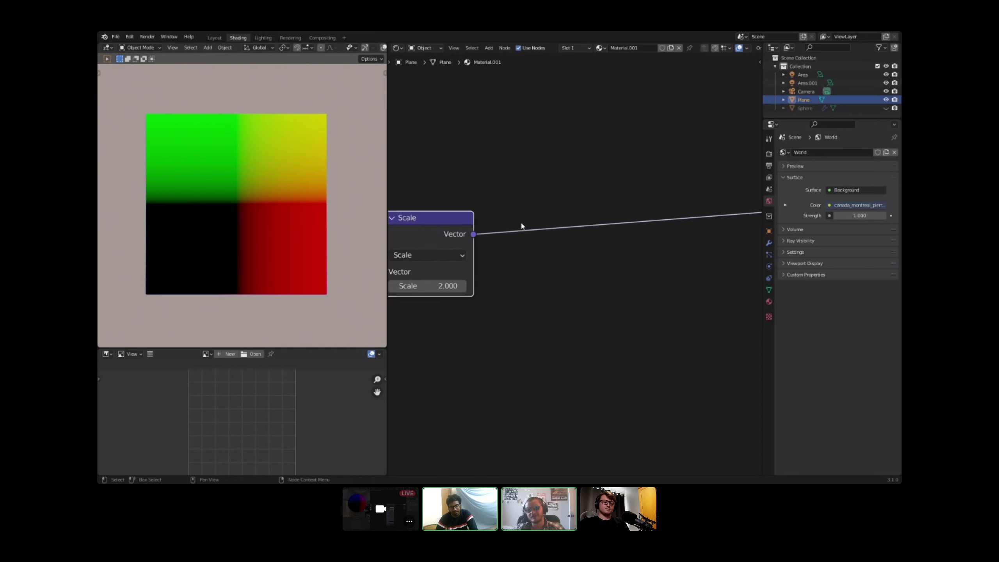
key(shift+a)
click(560, 209)
key(Escape)
right_click(552, 200)
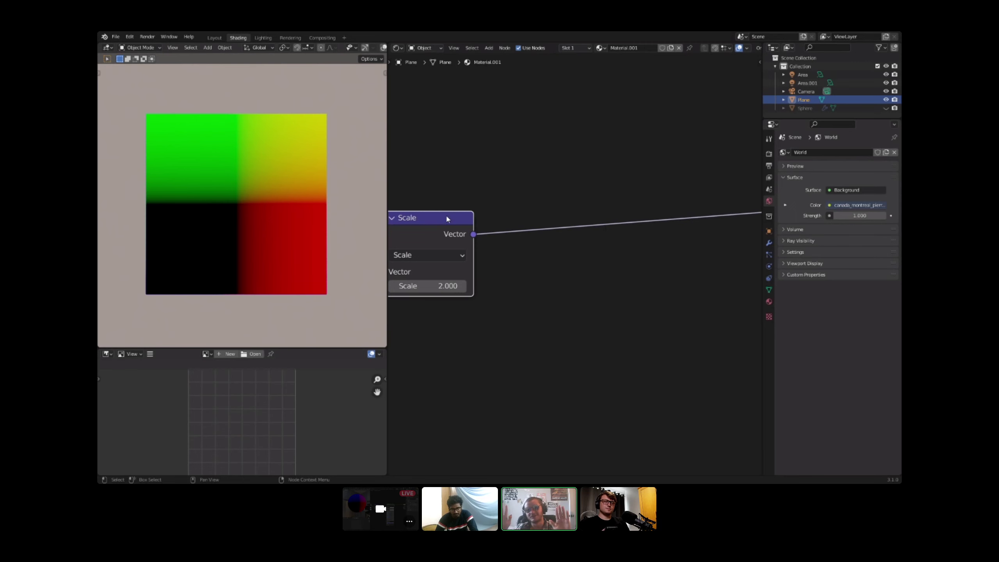
Step: Duplicate the Scale node onto its output link, change the copy's operation to Length and preview it on the plane
key(shift+d)
click(576, 227)
click(562, 247)
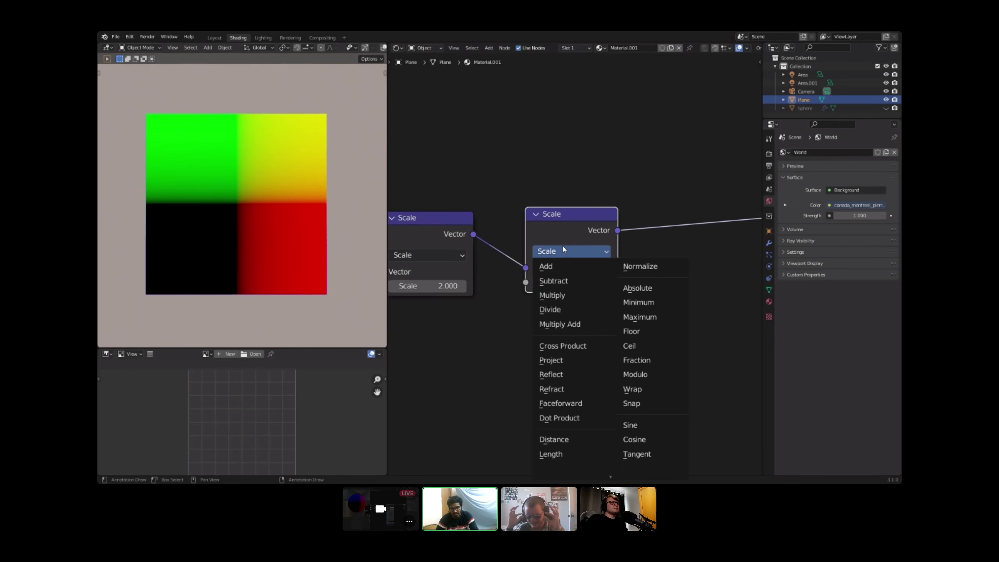
click(560, 452)
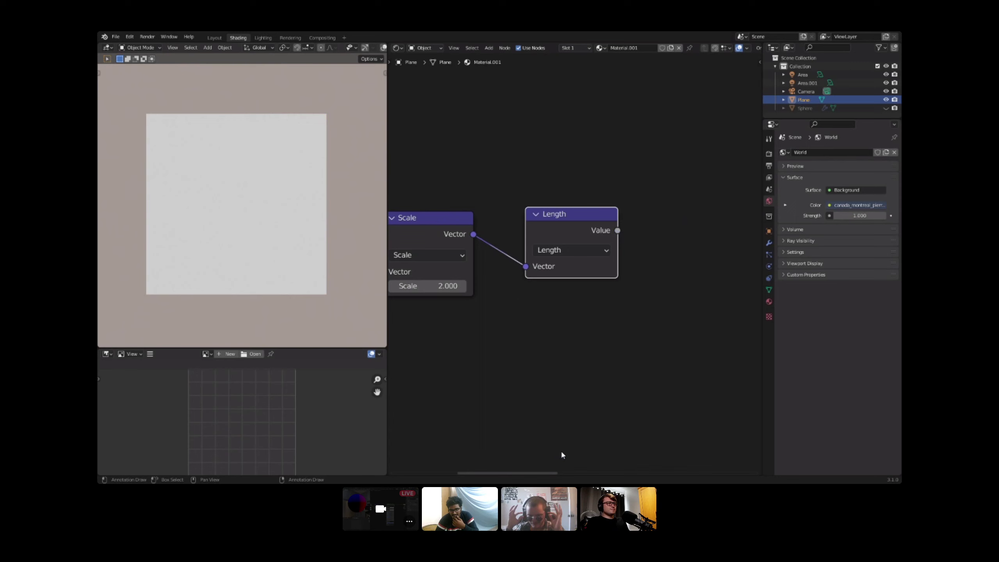
ctrl+shift+click(572, 237)
scroll(222, 201, up, 2)
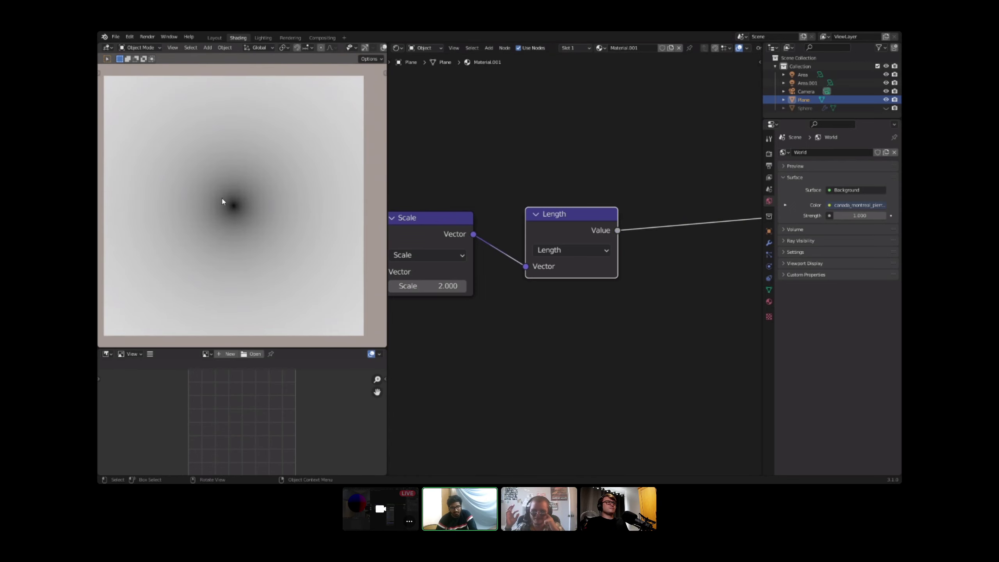
Step: Try adding a Separate RGB node above the Length node, and delete it
scroll(568, 216, down, 1)
key(shift+a)
click(609, 195)
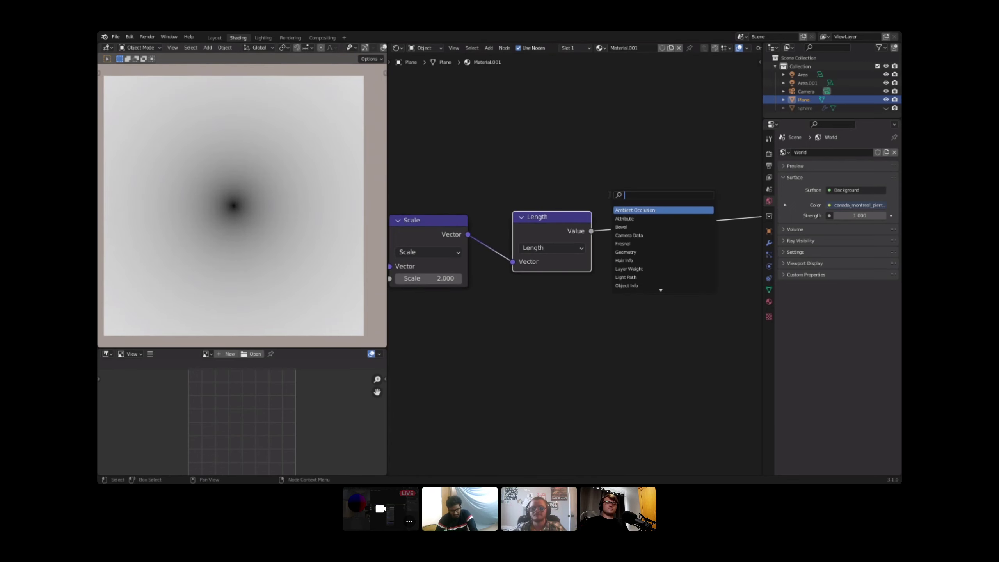
text(sep)
key(Down)
key(Down)
key(Up)
key(Return)
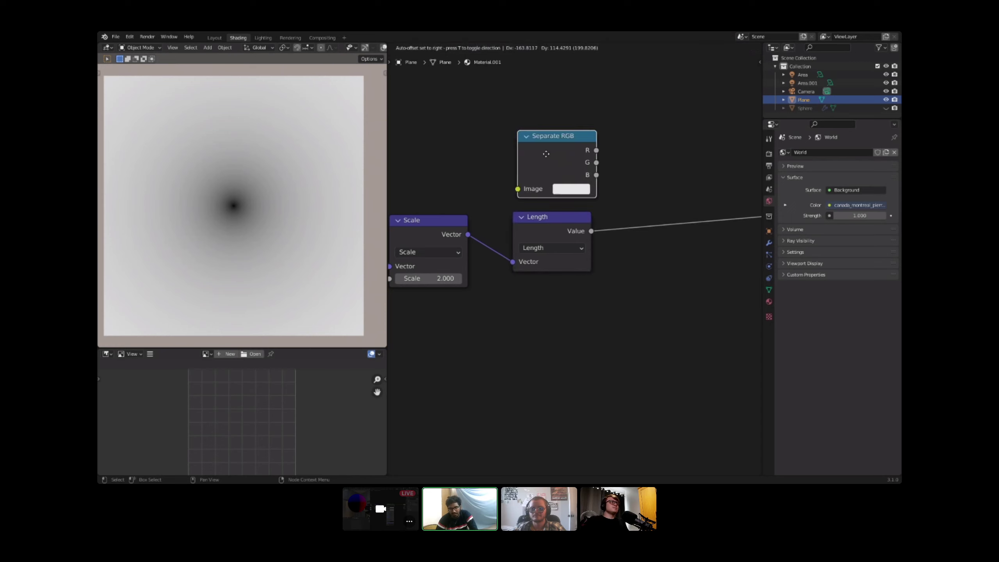
click(543, 154)
drag(523, 185, 519, 188)
key(x)
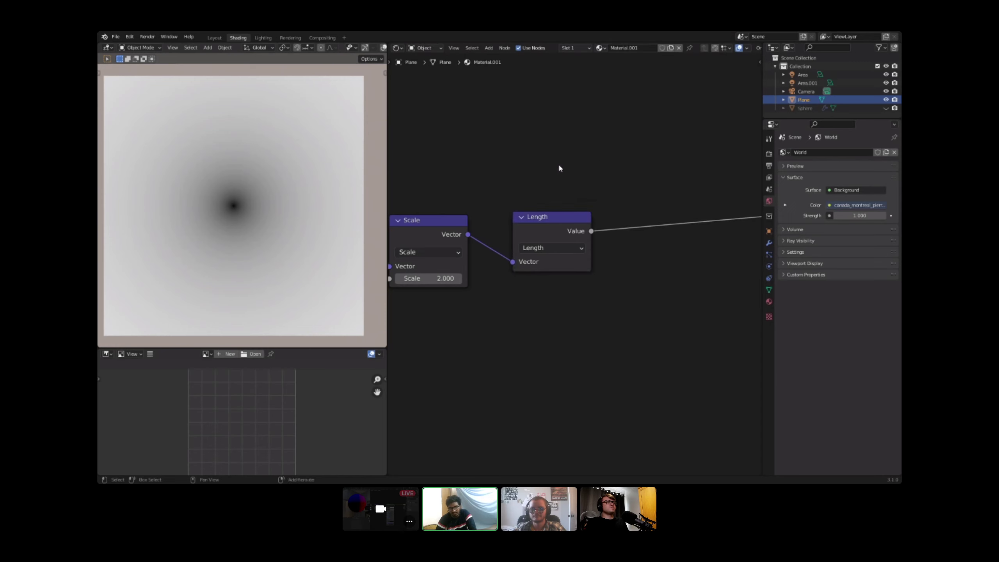
Step: Add a Separate XYZ node above Length, feed it the Scale node's vector and preview its Y output
key(shift+a)
click(558, 164)
text(se)
key(Down)
key(Down)
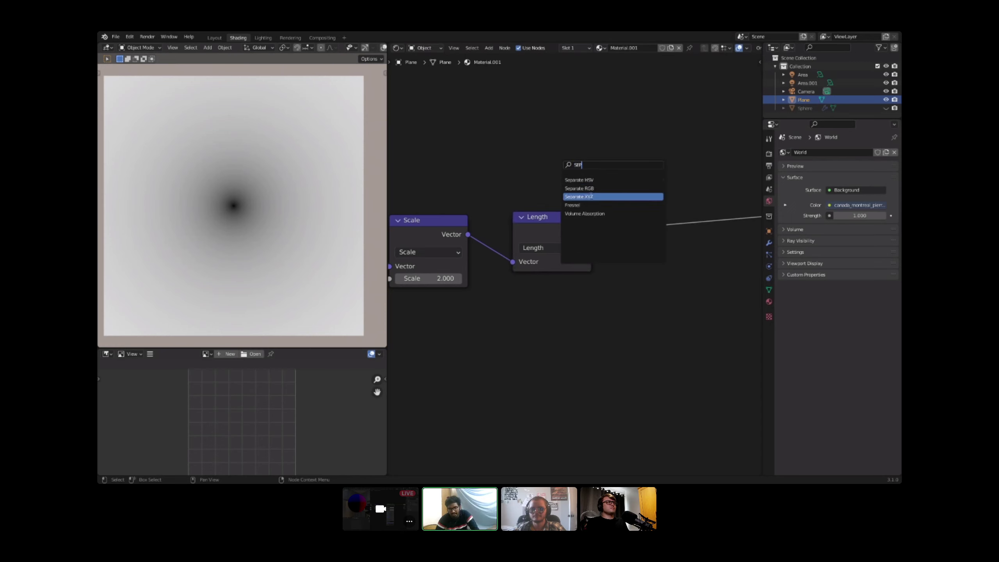
key(Return)
click(476, 218)
drag(468, 234, 504, 183)
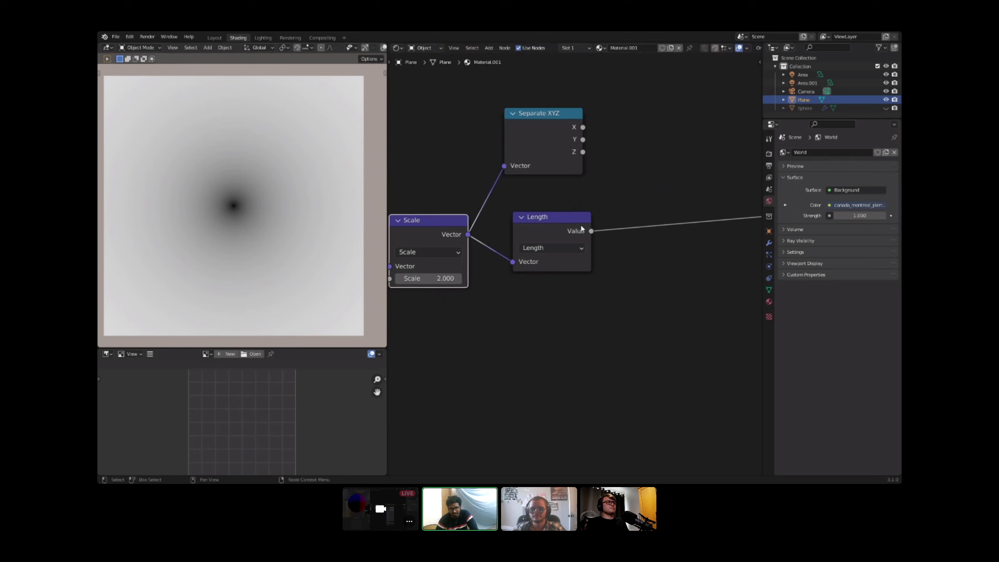
ctrl+shift+click(551, 174)
ctrl+shift+click(551, 173)
Step: Insert a Math node on the link after the Separate XYZ node's Y output
middle_drag(604, 181, 469, 224)
key(shift+a)
click(535, 203)
text(math)
key(Return)
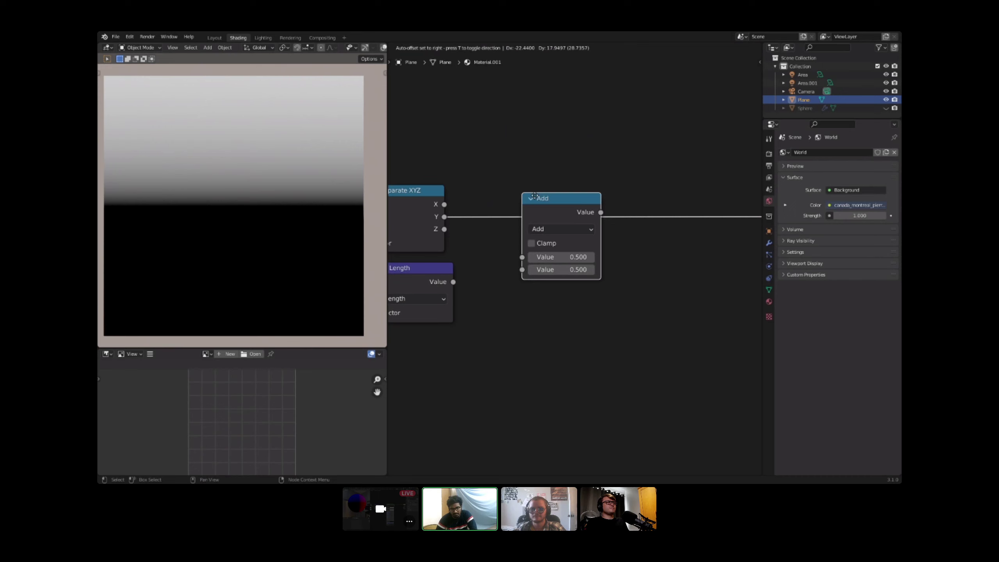
click(523, 205)
mouse_move(523, 203)
mouse_down()
mouse_move(539, 235)
mouse_move(526, 203)
mouse_up()
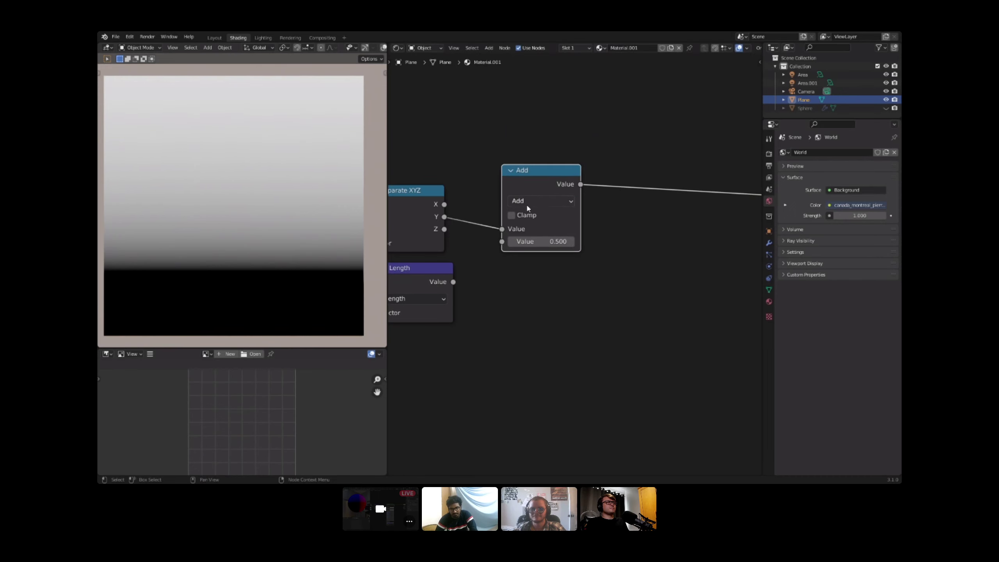
Step: Set the Math node's operation to Greater Than with a threshold of 0
click(526, 201)
click(302, 269)
click(539, 238)
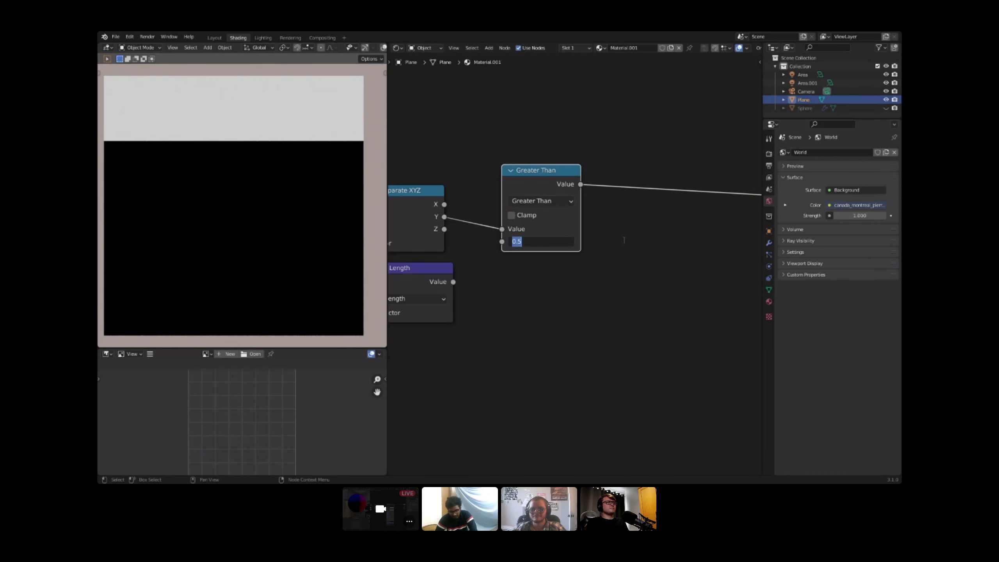
text(0)
key(Return)
Step: Move the Greater Than node slightly upward and preview the Length node's output
drag(548, 182, 539, 164)
scroll(468, 260, down, 1)
ctrl+shift+click(450, 274)
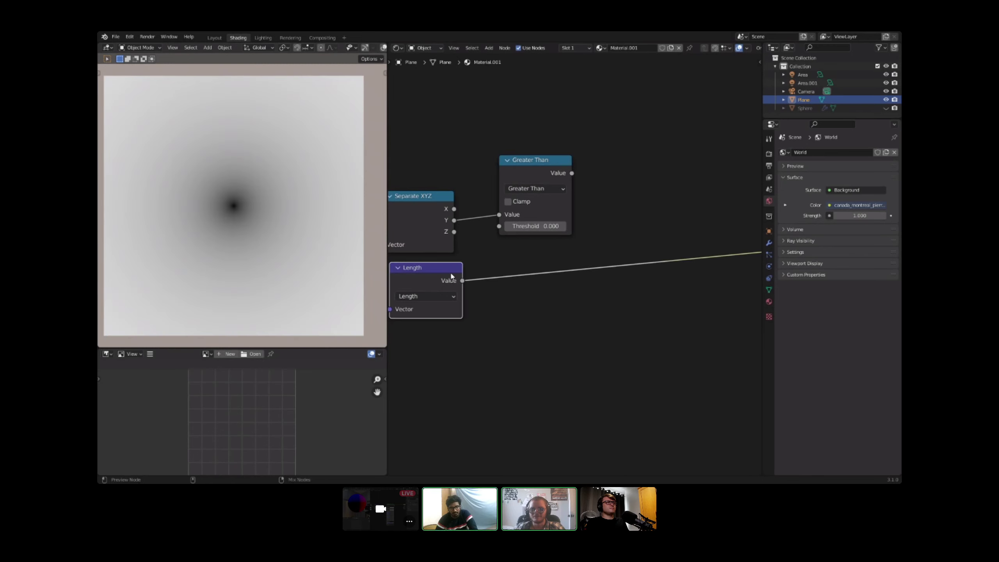
Step: Preview the Separate XYZ node's X output, shift the Length node slightly down and move the Greater Than node further up
drag(449, 275, 461, 289)
middle_drag(487, 267, 475, 277)
ctrl+shift+click(499, 200)
ctrl+shift+click(429, 225)
drag(505, 217, 510, 156)
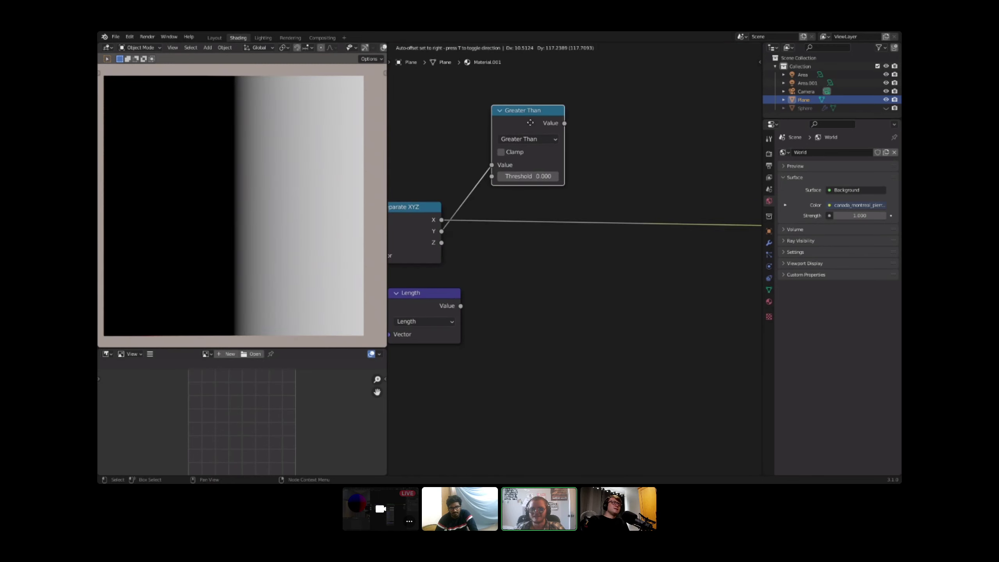
Step: Insert a Math node on the preview link from the Separate XYZ node's X output and set it to Absolute
key(shift+a)
text(s)
text(math)
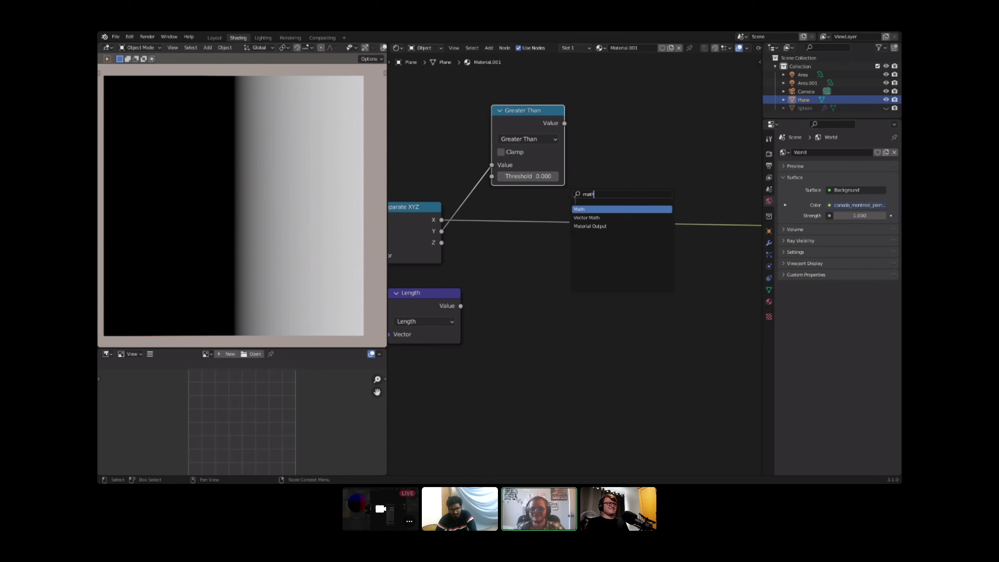
key(Return)
click(508, 203)
click(523, 230)
key(b)
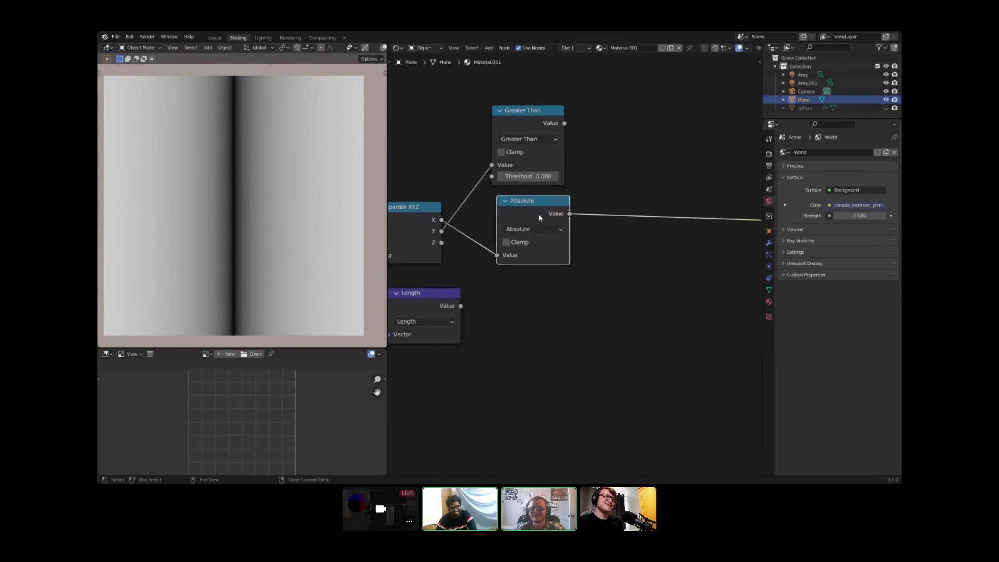
Step: Preview the Length node's output, followed by the Greater Than node's output
ctrl+shift+click(457, 299)
ctrl+shift+click(520, 121)
middle_drag(533, 186, 443, 201)
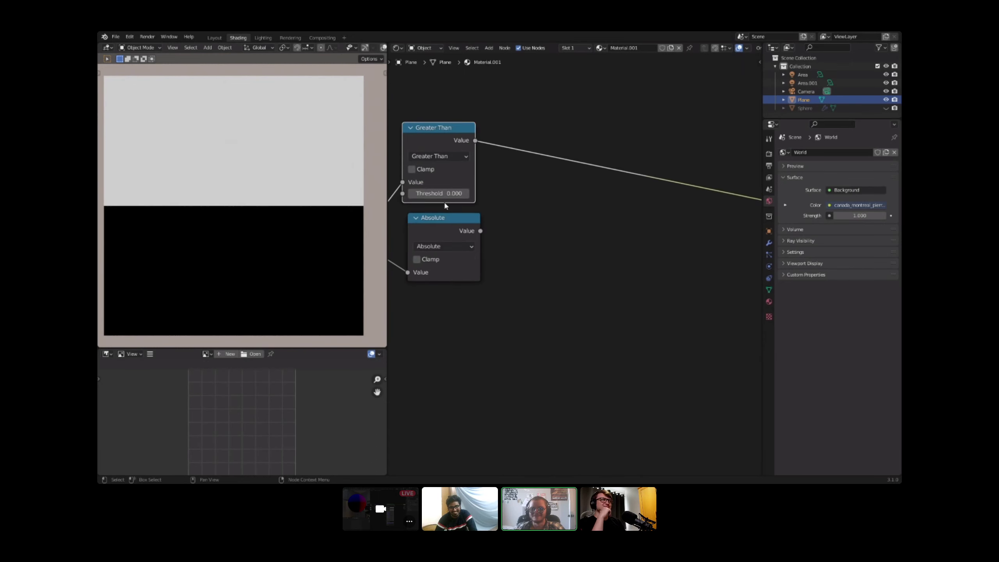
key(shift+a)
text(s)
text(math)
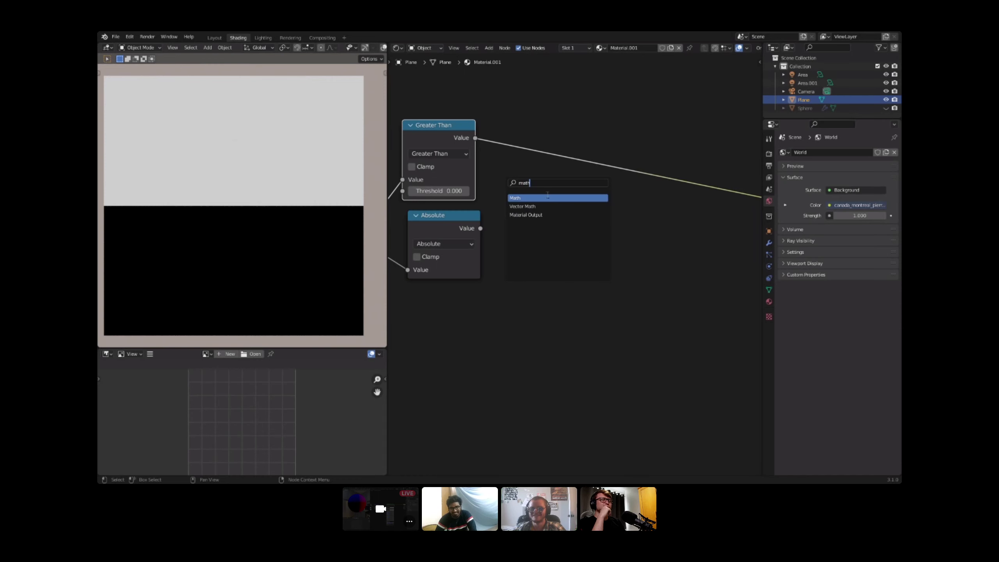
Step: Insert a Mix color node on the preview link after the Greater Than node
scroll(629, 215, down, 1)
key(shift+a)
text(s)
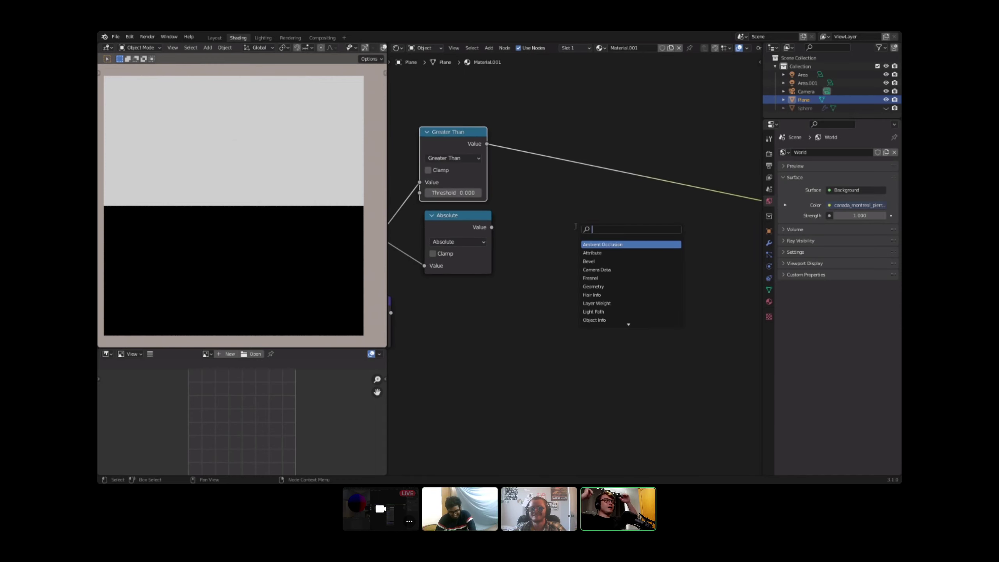
text(mix)
key(Return)
click(593, 197)
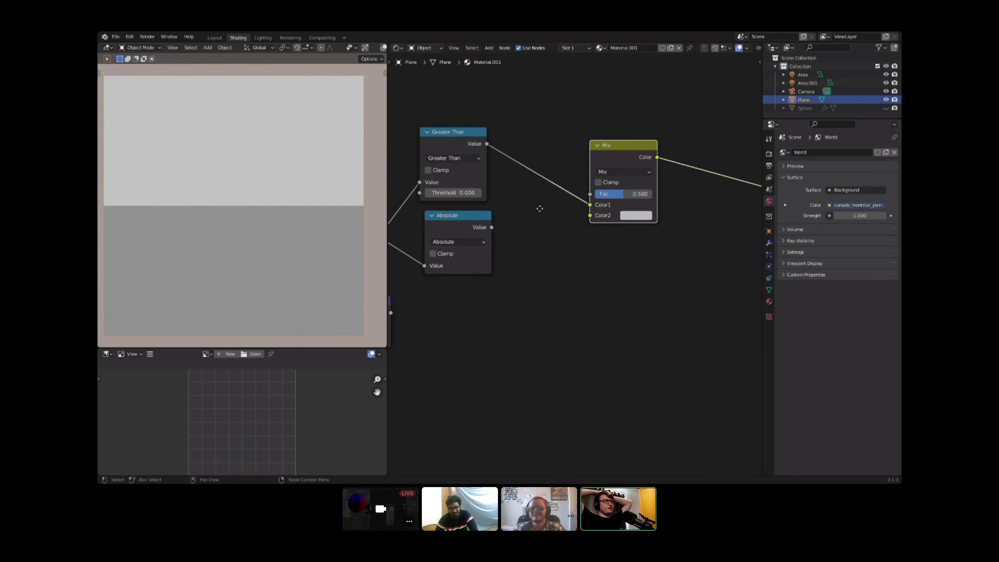
Step: Feed Greater Than into the Mix node's Fac, Absolute into Color1 and Length into Color2, and preview the Mix output
middle_drag(539, 208, 537, 209)
ctrl+shift+click(482, 223)
drag(484, 146, 587, 195)
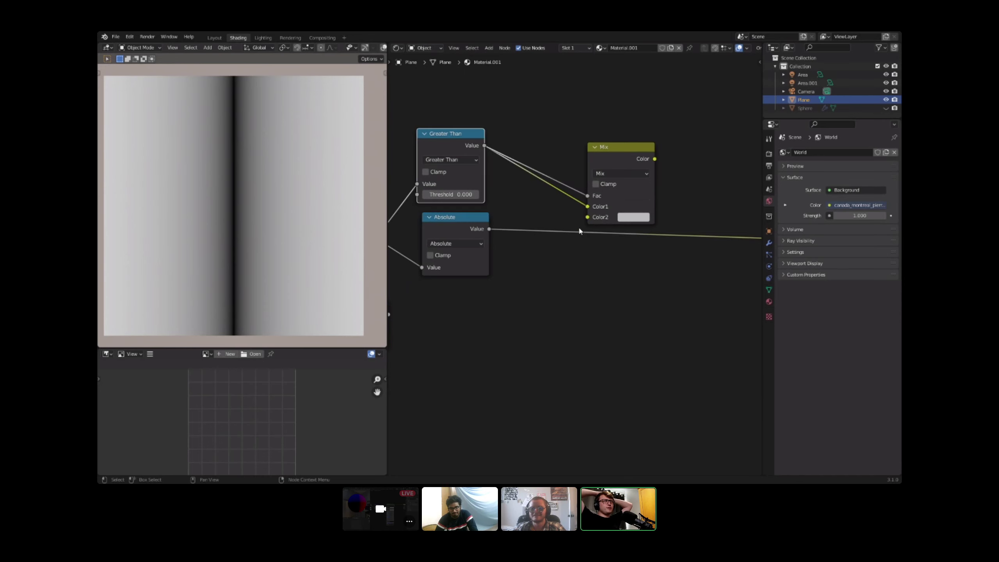
middle_drag(578, 226, 617, 227)
drag(427, 315, 627, 219)
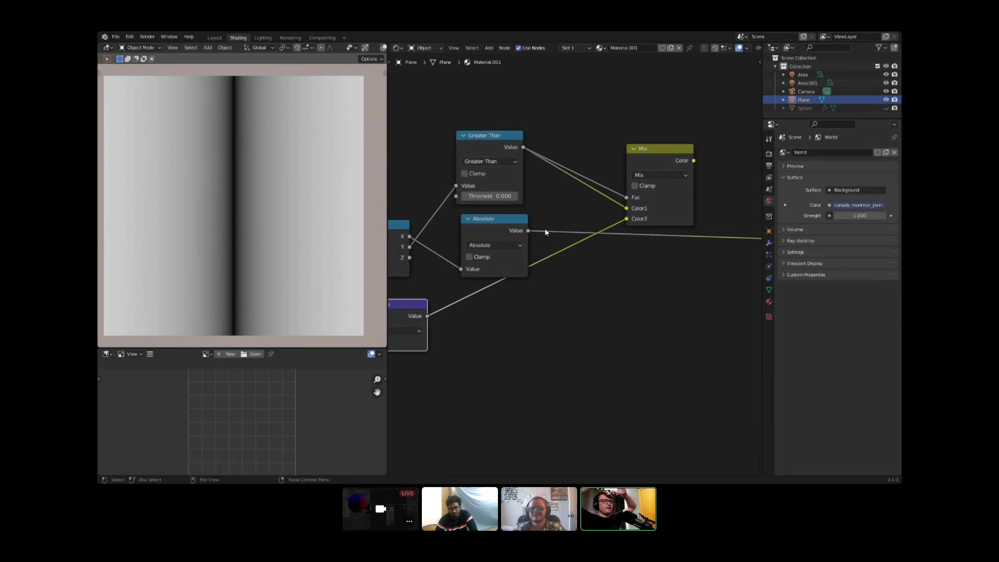
drag(528, 231, 630, 209)
ctrl+shift+click(648, 158)
middle_drag(647, 158, 577, 189)
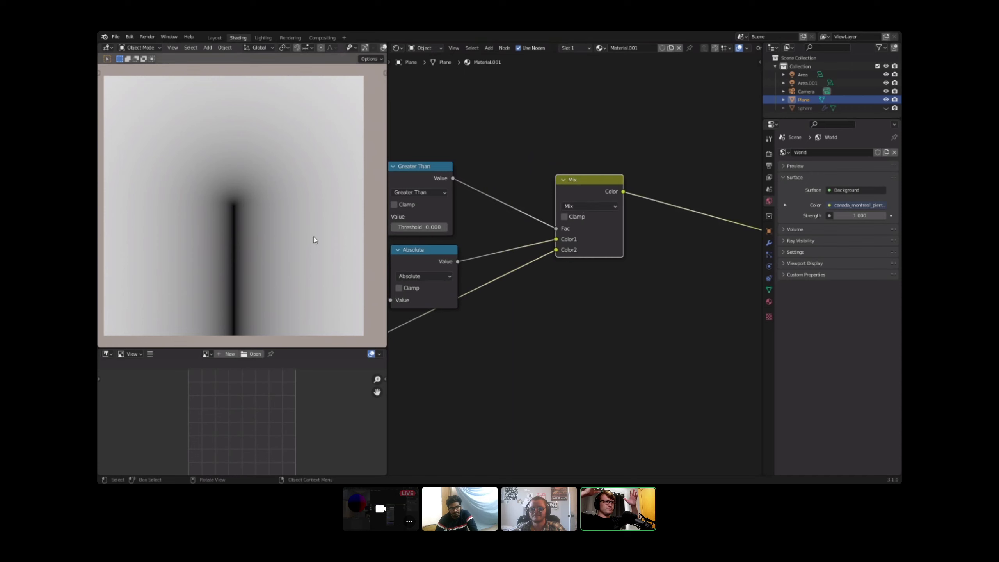
Step: Insert a Math node after the Mix node, set it to Multiply and raise its multiplier above 100
scroll(223, 248, down, 2)
scroll(575, 260, down, 3)
drag(573, 198, 537, 214)
scroll(606, 220, up, 1)
middle_drag(606, 220, 515, 219)
key(shift+a)
click(534, 212)
text(,)
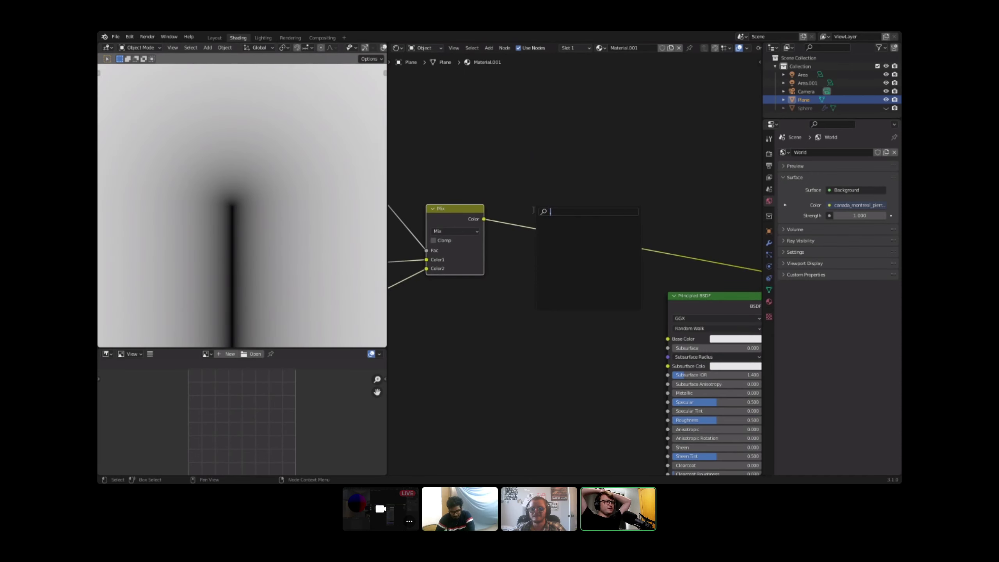
text(MA)
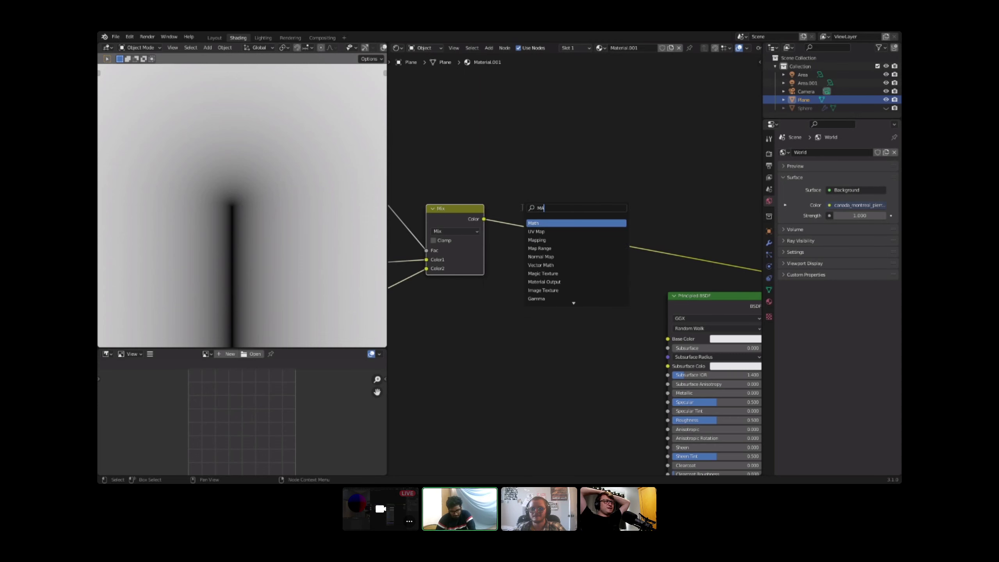
text(TH)
key(Return)
click(520, 203)
click(527, 226)
click(530, 266)
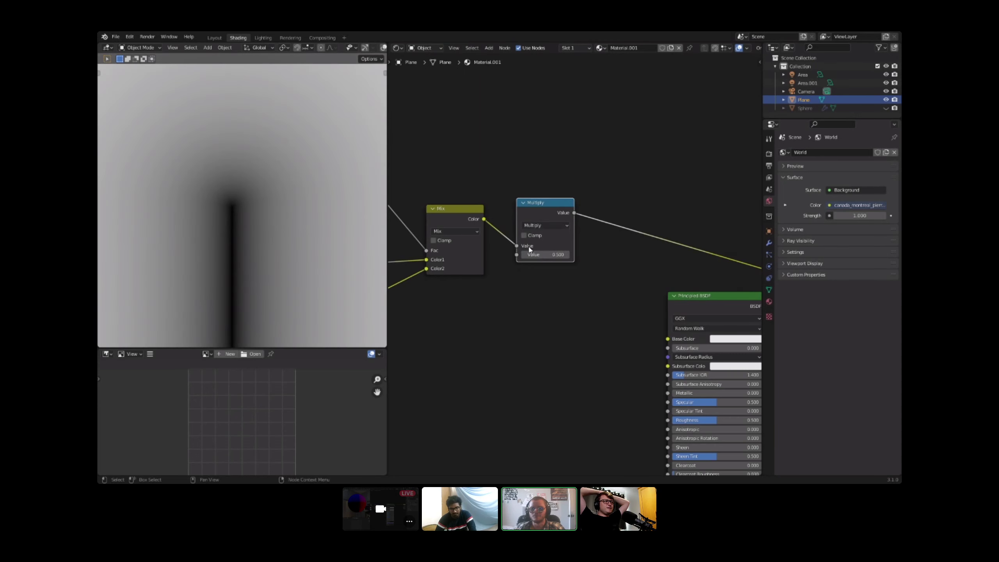
drag(531, 254, 566, 254)
Step: Duplicate the Multiply node onto its outgoing link and switch the copy to Ping-Pong
key(shift+d)
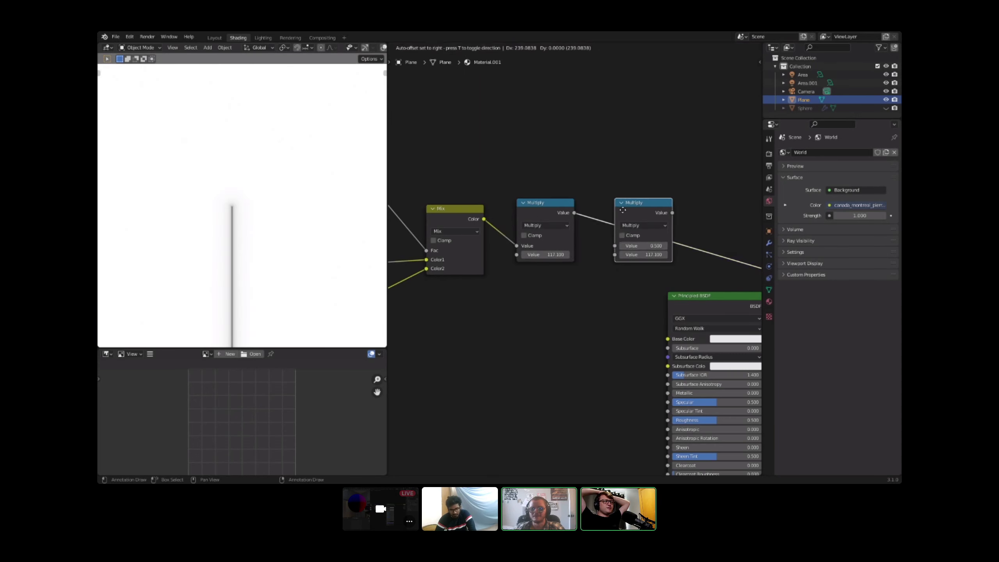
click(623, 217)
click(641, 225)
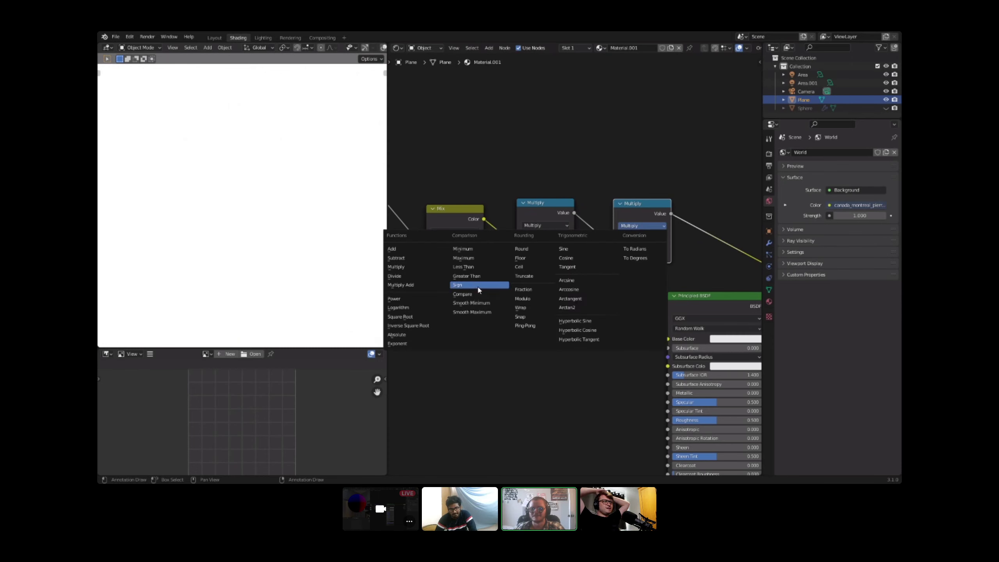
click(524, 325)
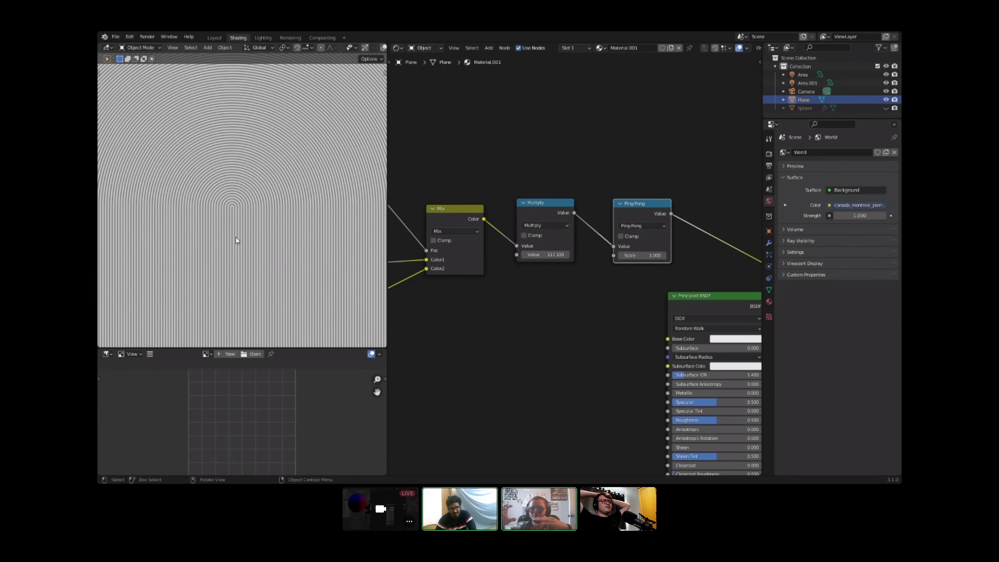
Step: Set the Multiply node's value to 14
drag(555, 254, 237, 255)
scroll(237, 259, down, 2)
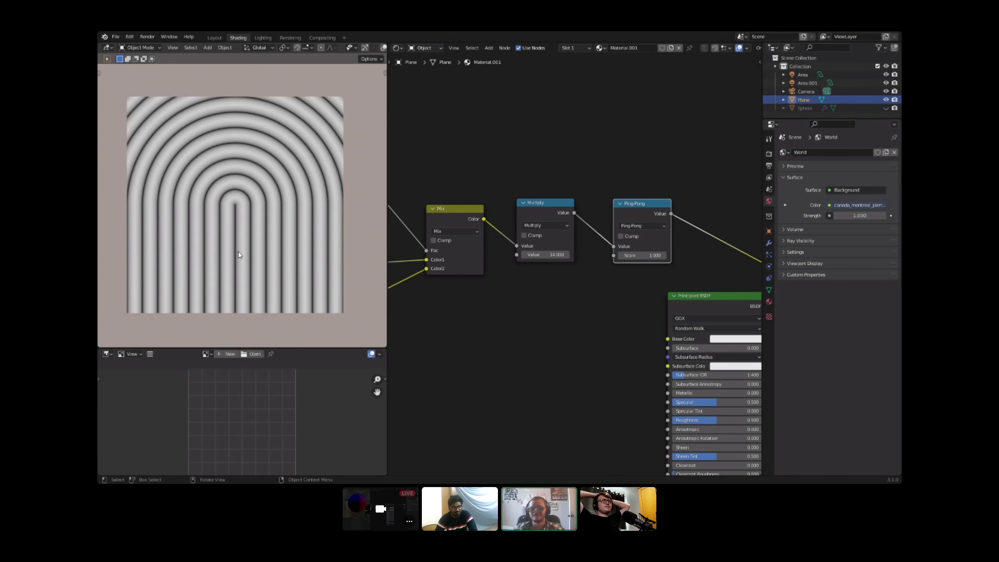
middle_drag(505, 230, 600, 238)
scroll(621, 225, down, 3)
scroll(596, 234, down, 1)
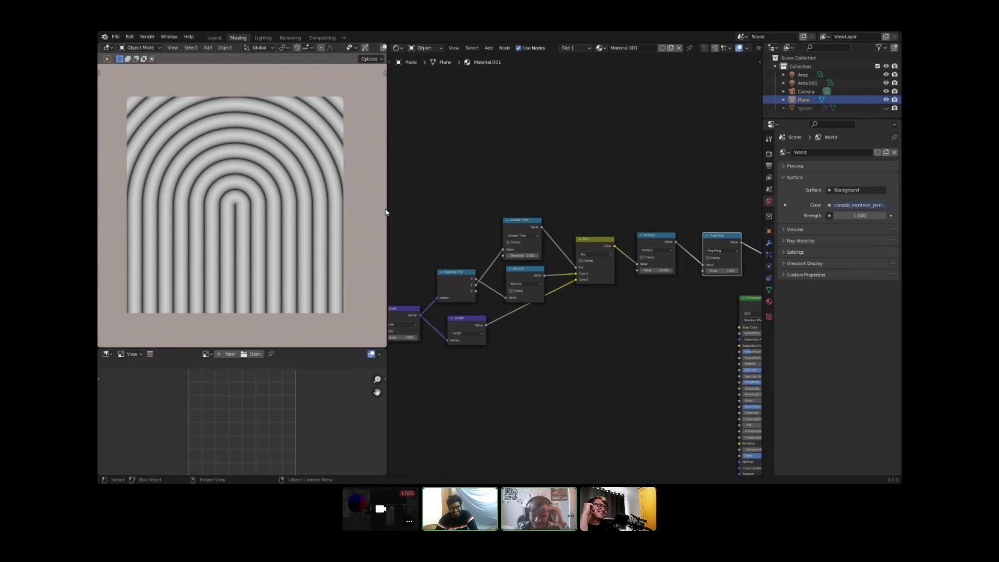
Step: Widen the node editor and compare the previews of the Length and Absolute nodes
drag(387, 207, 344, 206)
scroll(558, 263, up, 4)
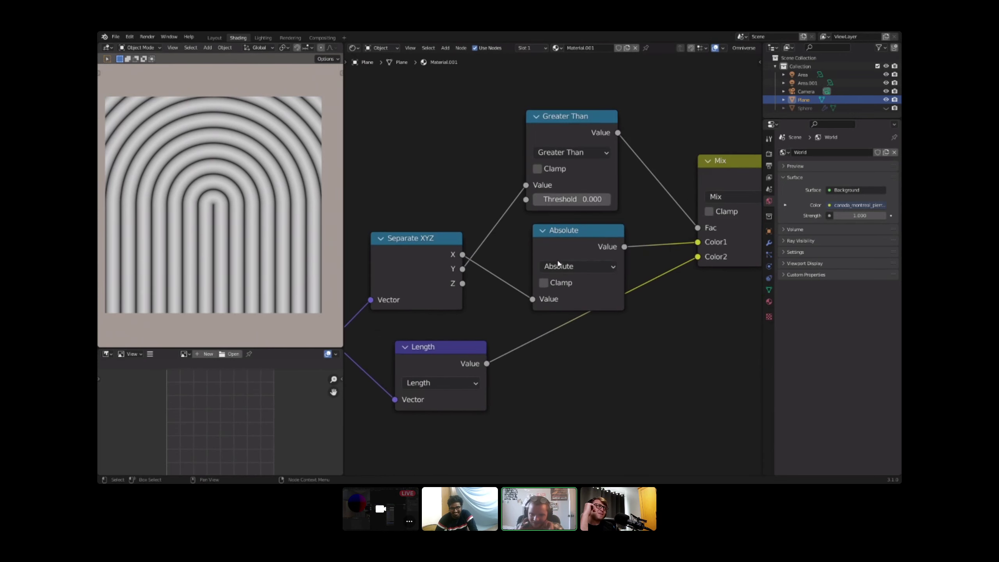
ctrl+shift+click(471, 361)
scroll(202, 211, up, 3)
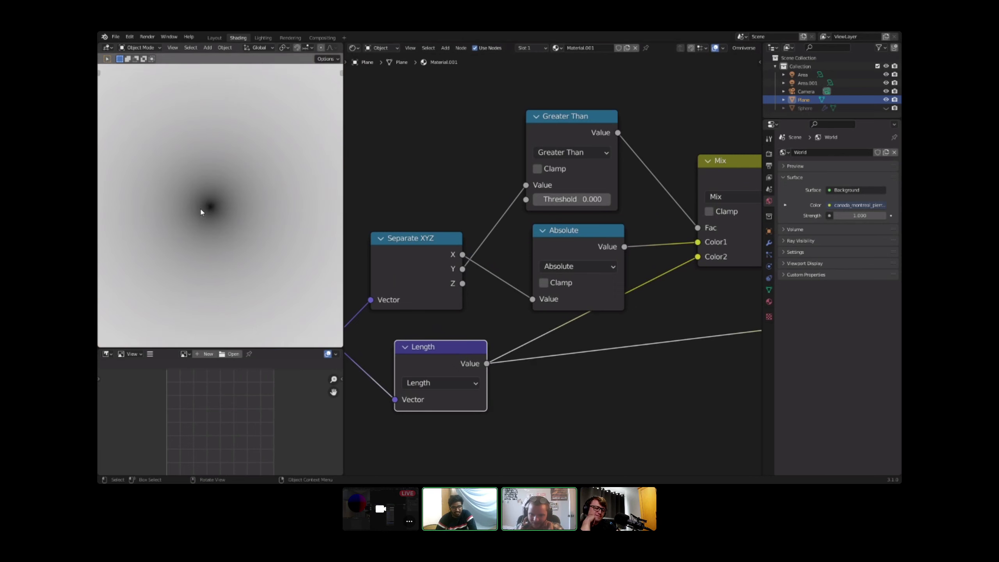
ctrl+shift+click(594, 230)
ctrl+shift+click(484, 345)
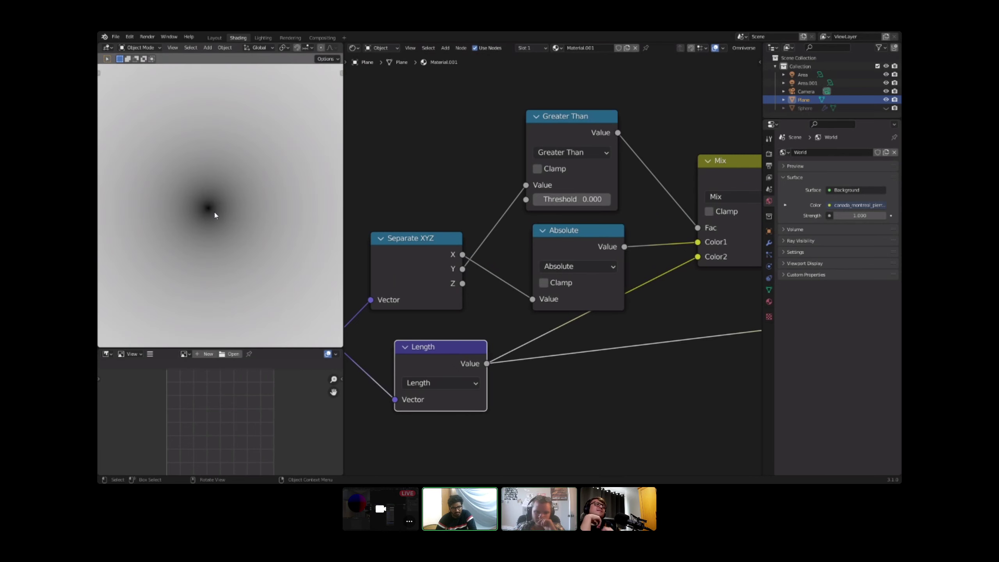
ctrl+shift+click(608, 250)
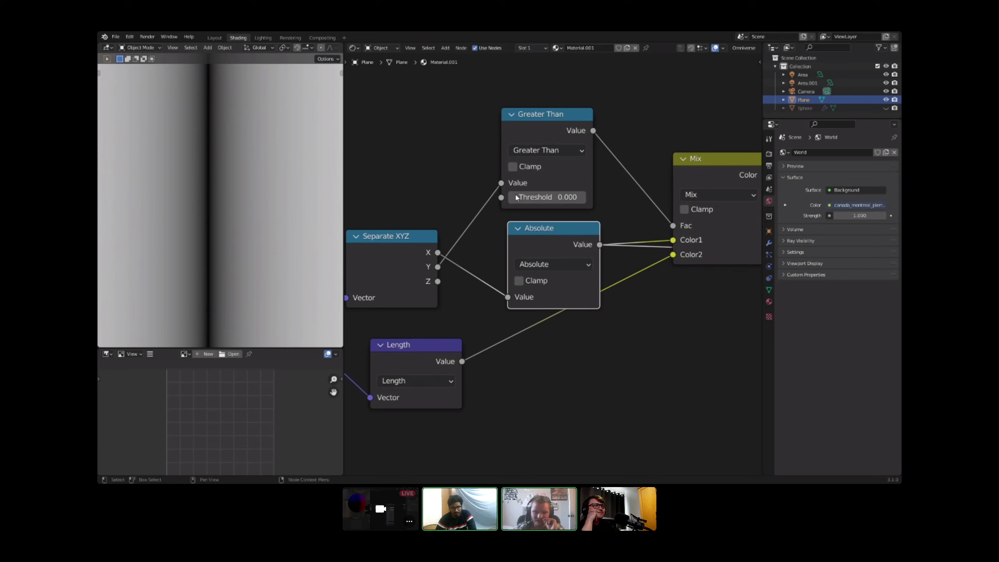
Step: Preview the Greater Than mask, the Length gradient, the Mix result and the Absolute gradient one after another
ctrl+shift+click(553, 121)
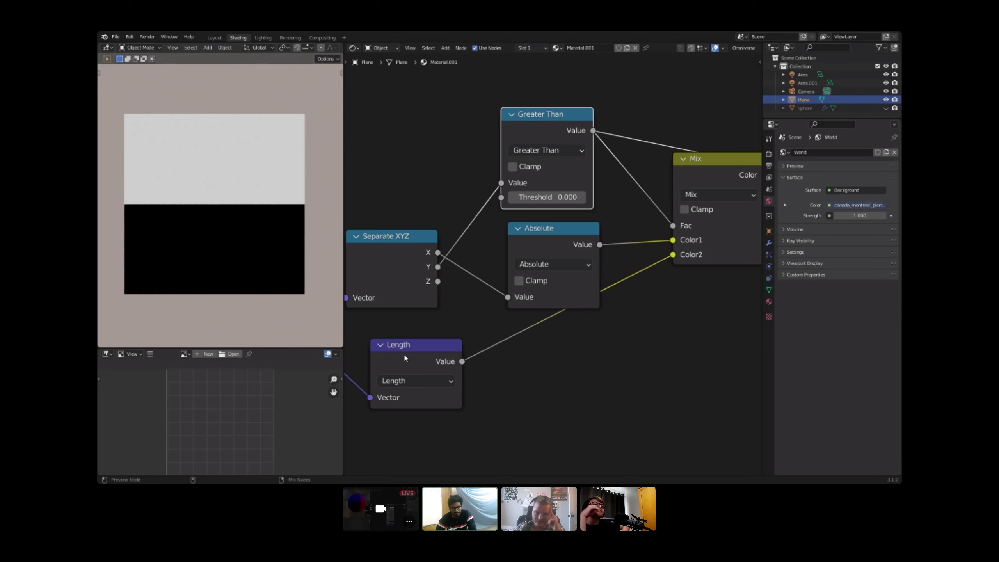
ctrl+shift+click(415, 358)
middle_drag(626, 264, 573, 272)
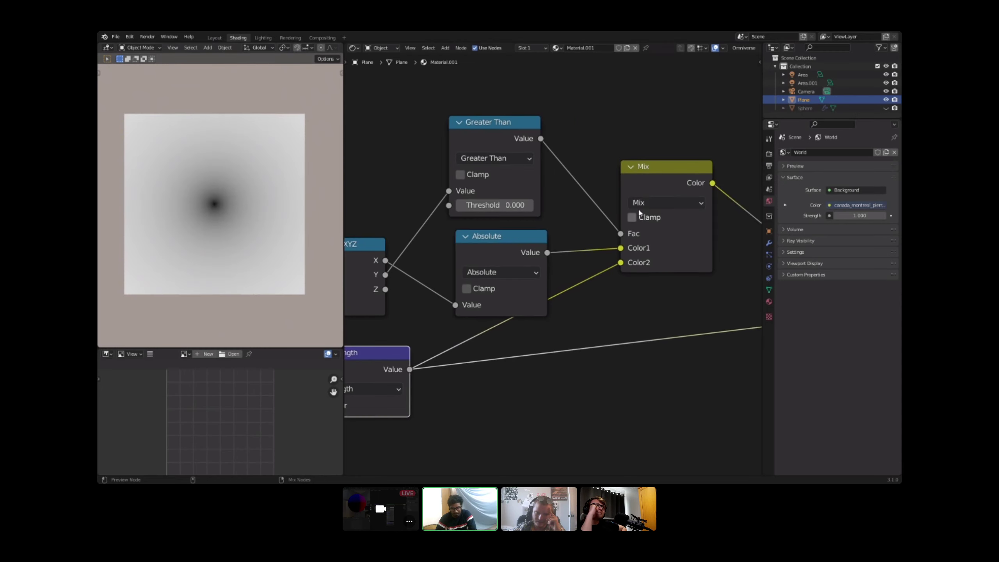
ctrl+shift+click(648, 185)
scroll(213, 223, up, 2)
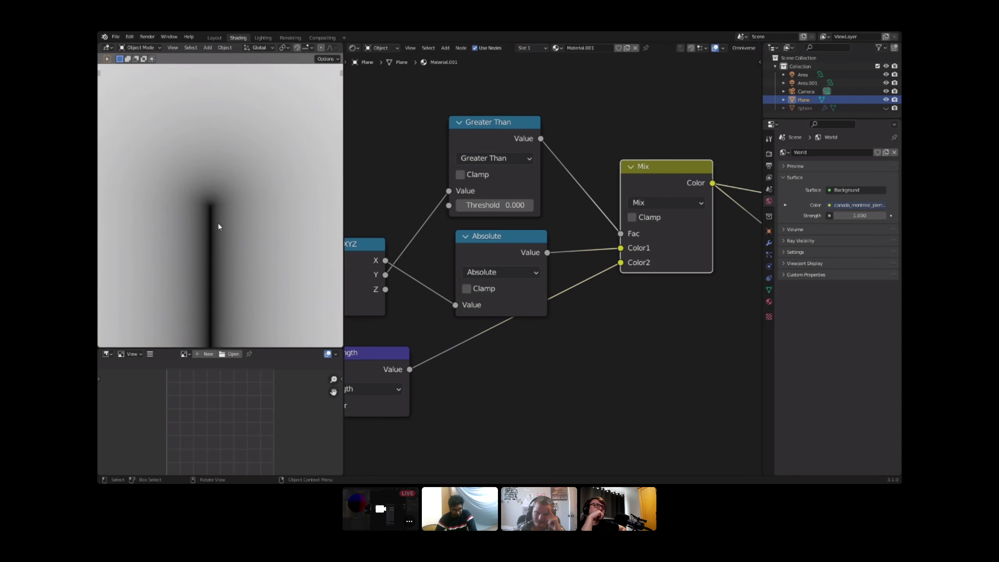
scroll(167, 187, down, 2)
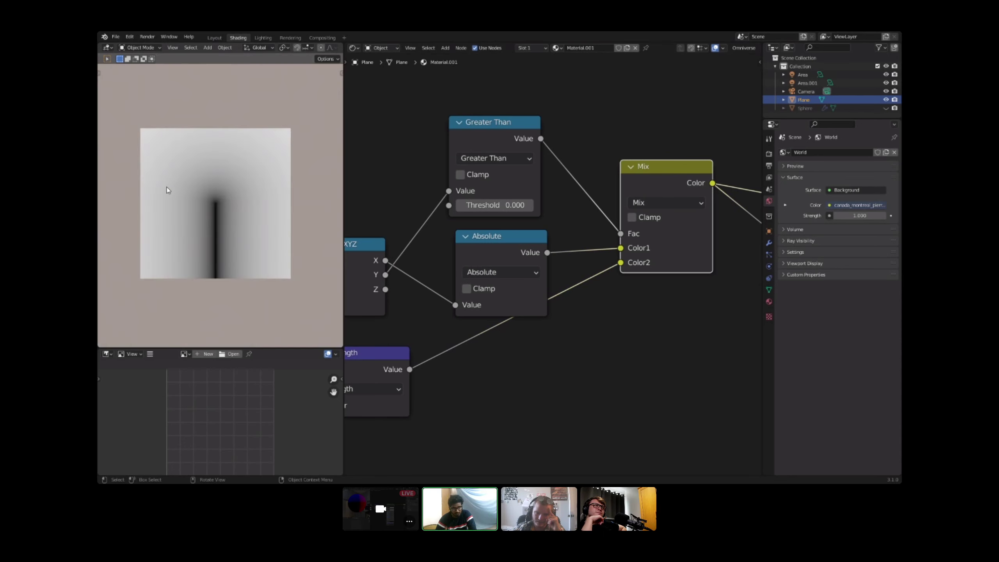
ctrl+shift+click(477, 252)
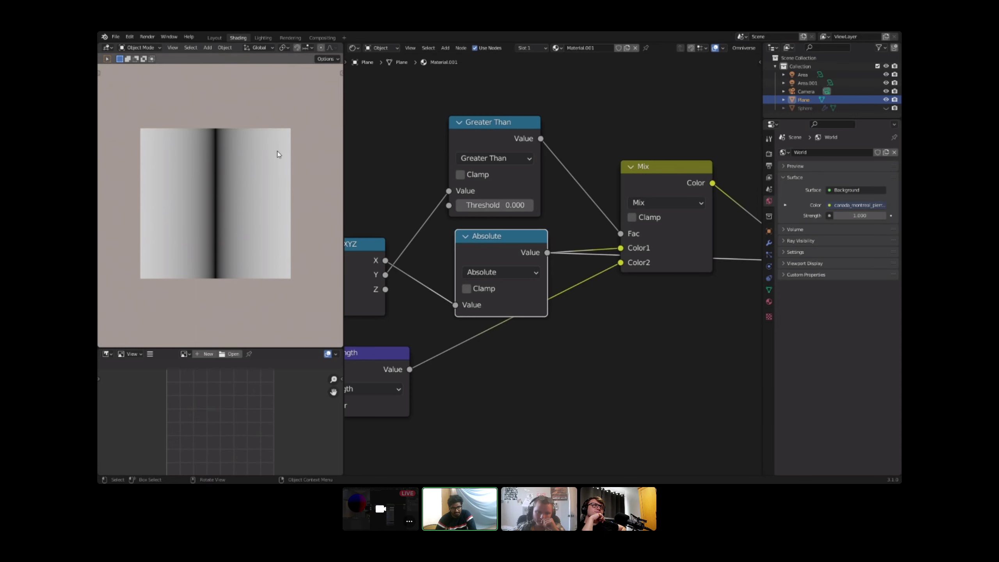
Step: Preview the Mix, Multiply and Ping-Pong outputs in order and examine the arch pattern on the plane up close
middle_drag(659, 190, 593, 201)
middle_drag(583, 200, 478, 209)
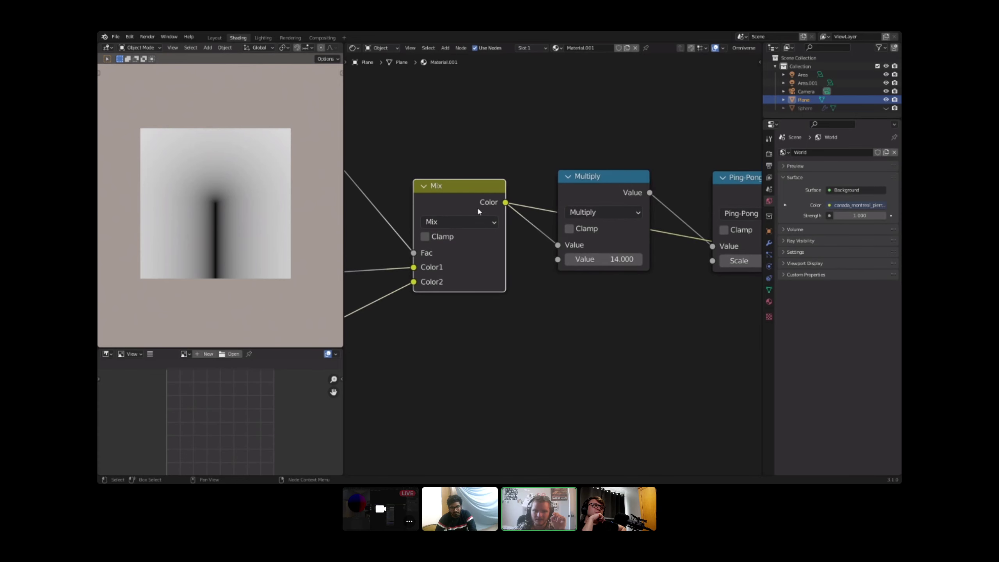
ctrl+shift+click(582, 198)
middle_drag(621, 194, 552, 208)
ctrl+shift+click(683, 202)
middle_drag(682, 202, 606, 206)
scroll(556, 264, up, 2)
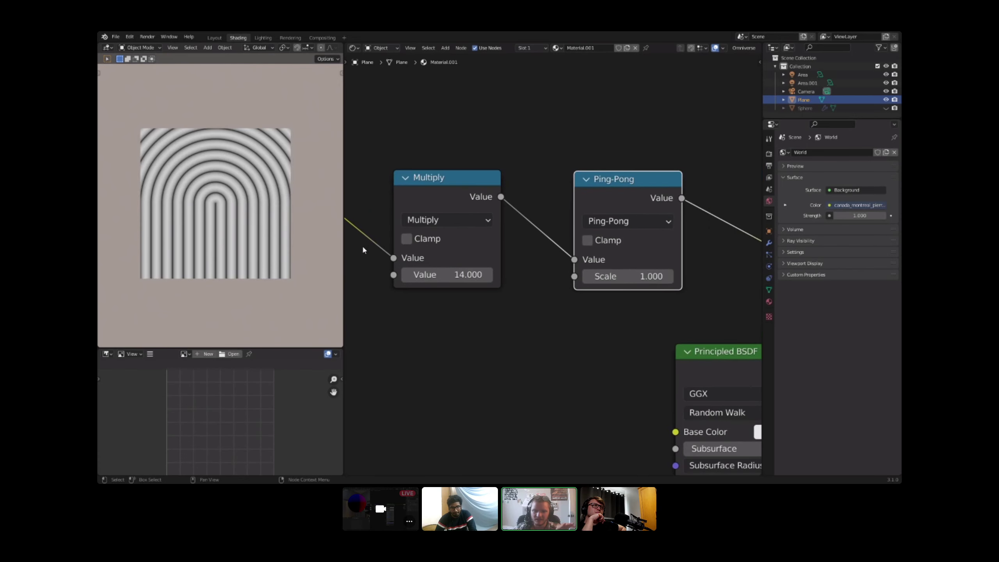
scroll(222, 234, up, 5)
scroll(225, 218, up, 8)
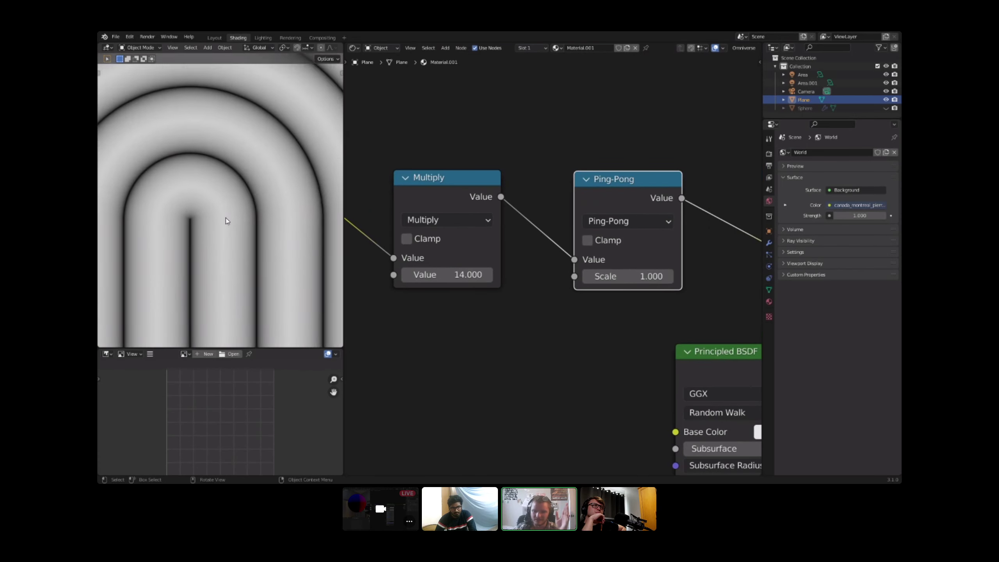
scroll(290, 239, down, 1)
scroll(507, 239, down, 1)
Step: Compare the Greater Than mask with the Absolute gradient by previewing them in turn
middle_drag(512, 239, 676, 226)
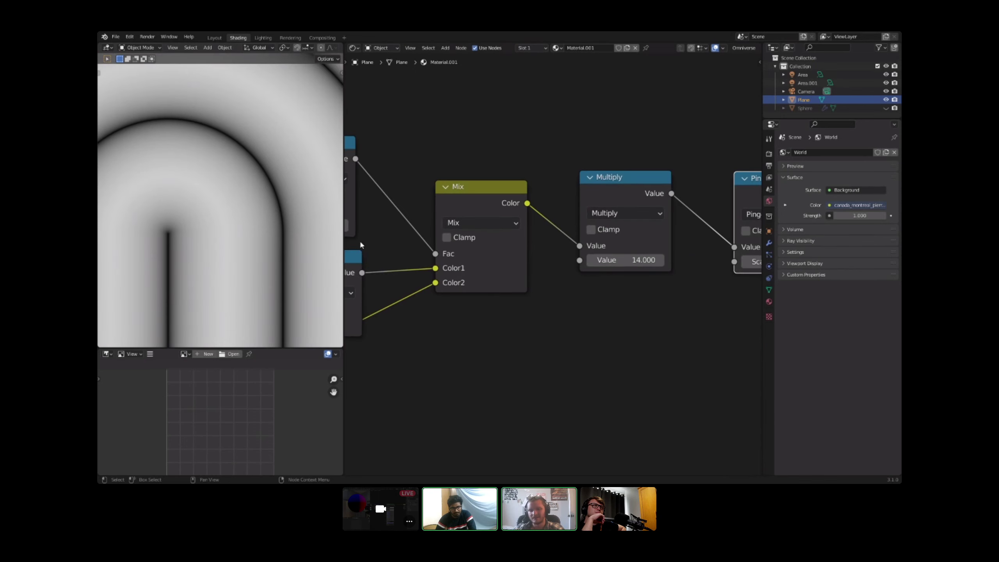
scroll(306, 240, down, 3)
middle_drag(404, 241, 613, 238)
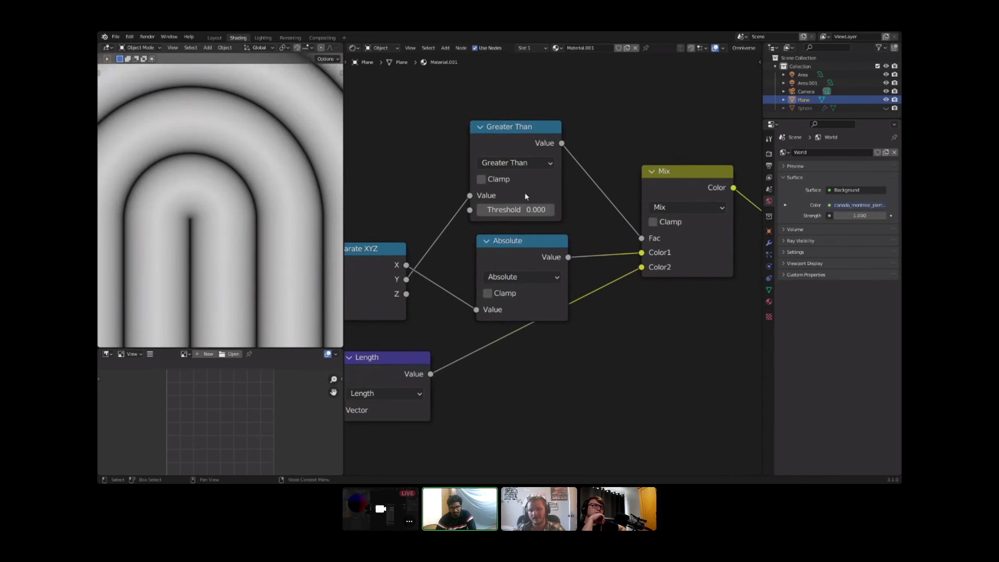
ctrl+shift+click(530, 153)
shift+middle_drag(219, 238, 181, 224)
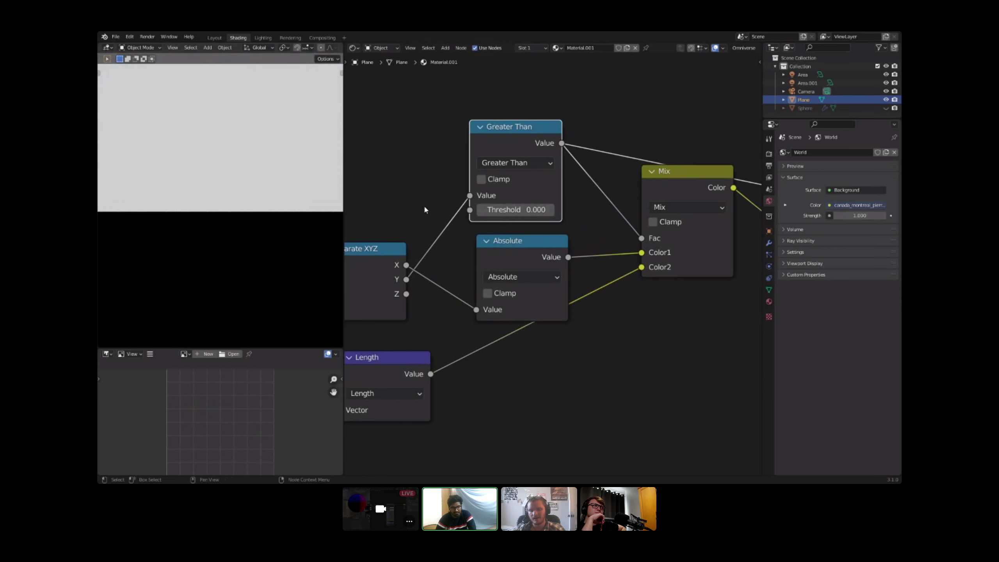
ctrl+shift+click(522, 257)
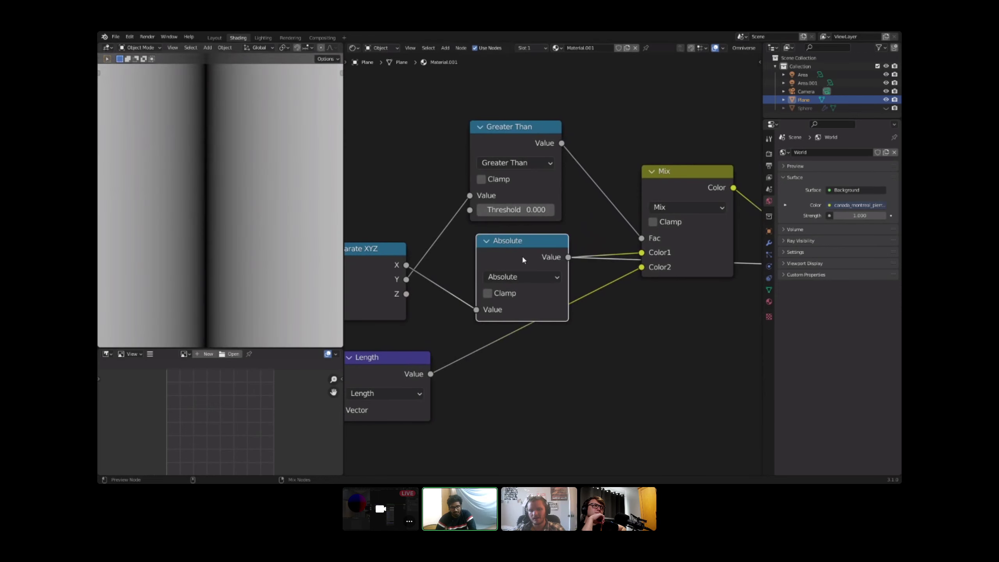
ctrl+shift+click(518, 160)
scroll(684, 163, down, 3)
middle_drag(684, 163, 511, 196)
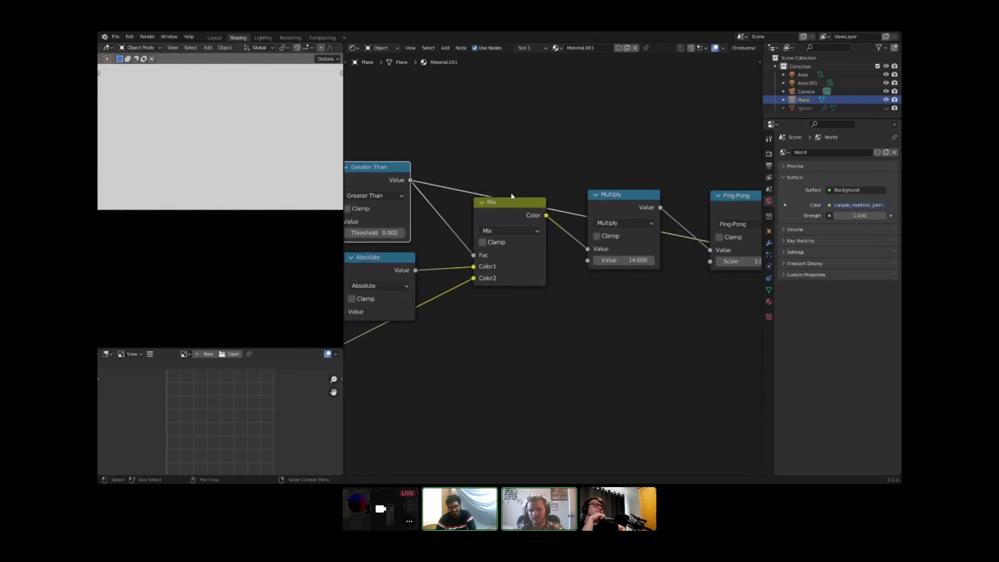
Step: Preview the Multiply, Absolute, Separate XYZ and Length outputs one after another on the plane
ctrl+shift+click(618, 212)
scroll(542, 254, down, 2)
middle_drag(433, 242, 512, 230)
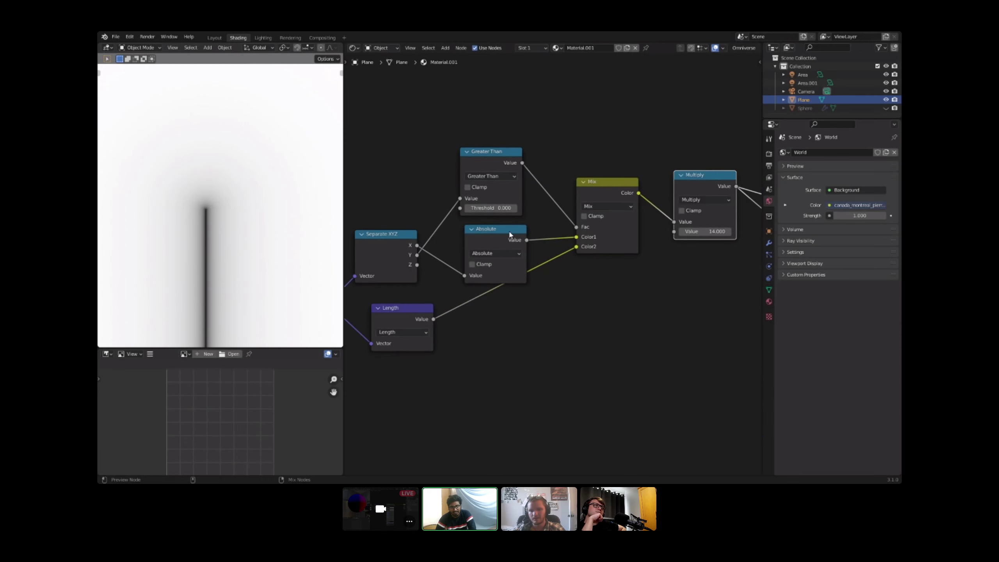
ctrl+shift+click(513, 230)
middle_drag(412, 248, 536, 244)
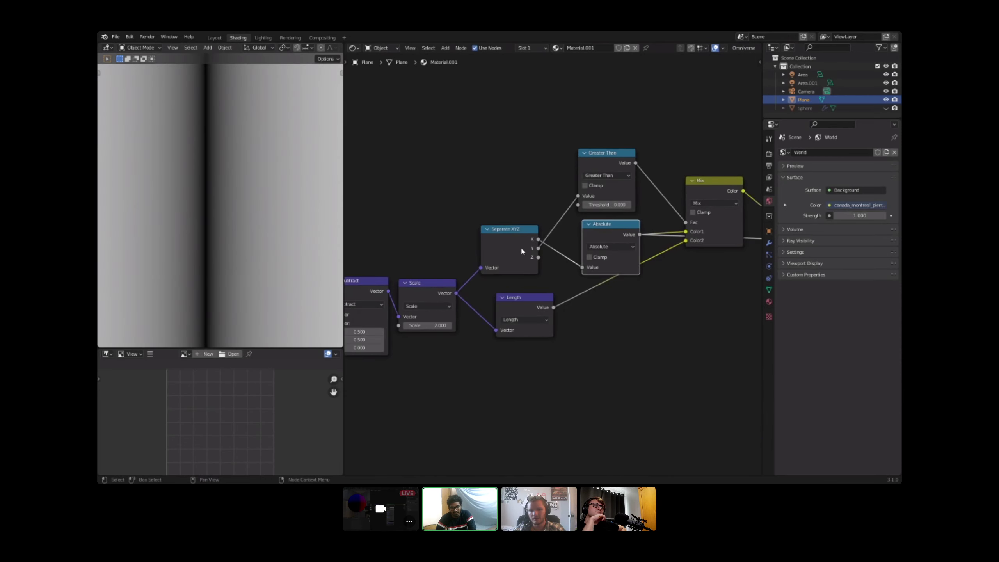
scroll(209, 237, down, 4)
ctrl+shift+click(529, 231)
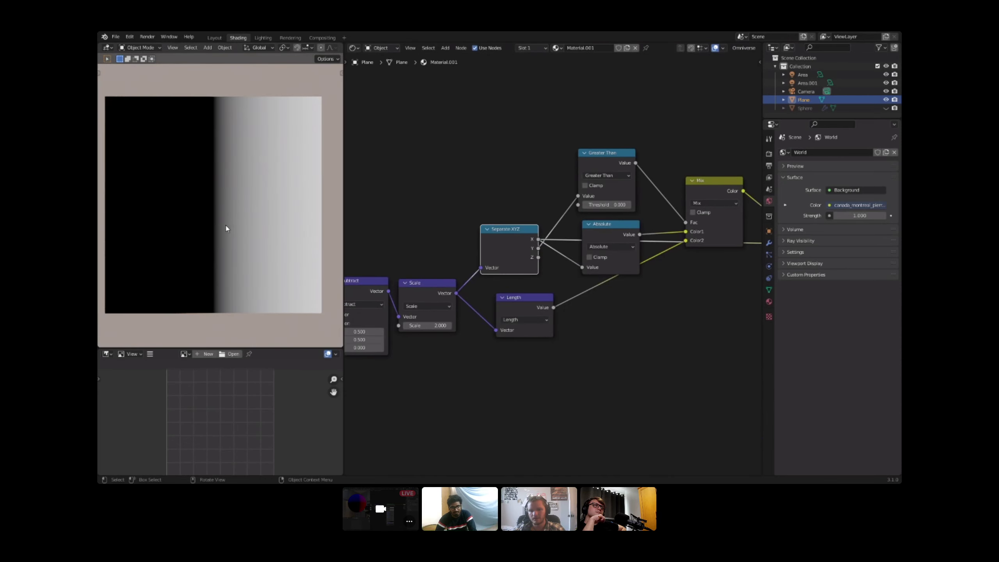
ctrl+shift+click(529, 329)
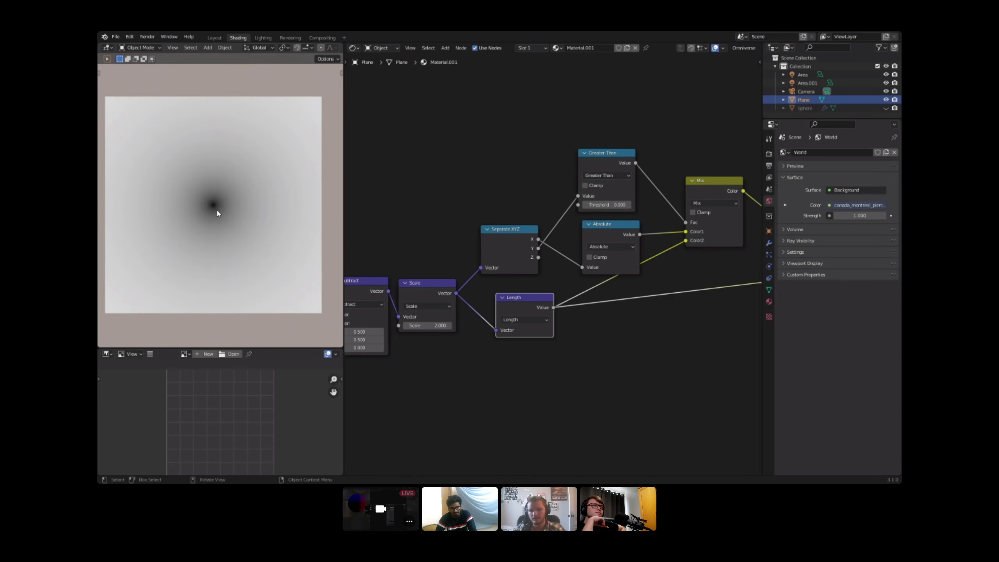
Step: Compare the Ping-Pong arch pattern with the Length gradient and the Multiply output by previewing them in turn
scroll(557, 276, down, 2)
middle_drag(637, 262, 403, 279)
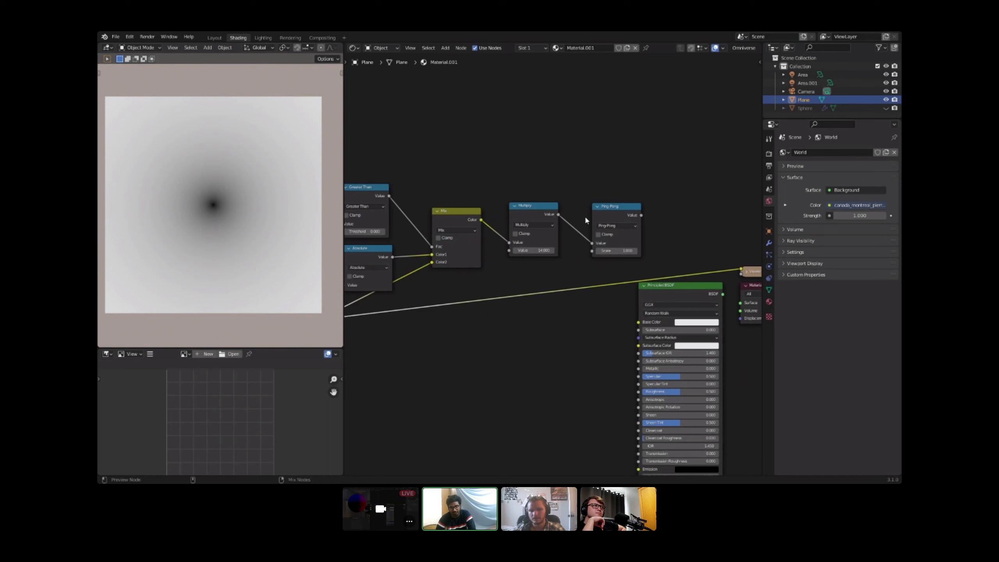
ctrl+shift+click(600, 217)
key(KP_Decimal)
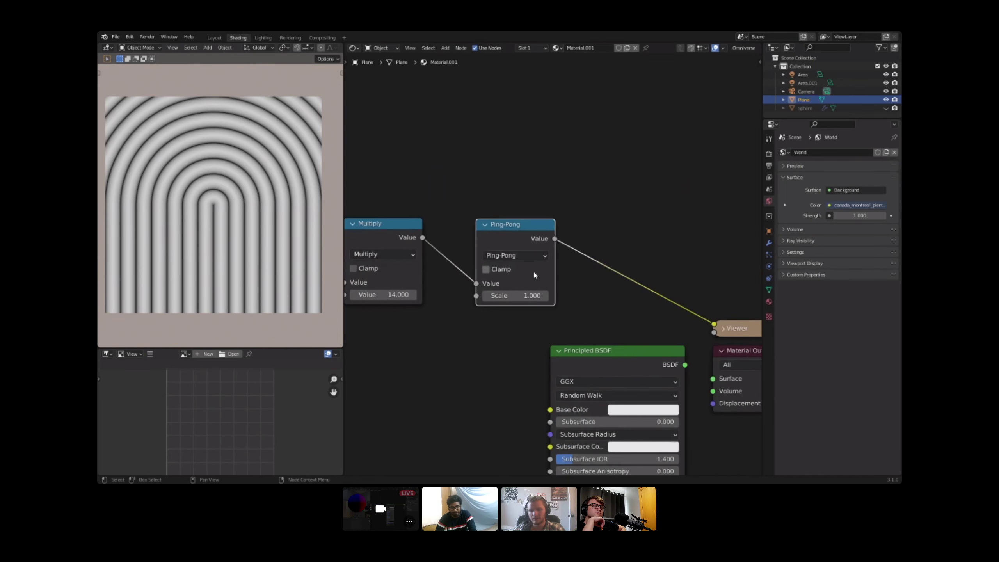
middle_drag(508, 243, 610, 226)
scroll(566, 215, down, 5)
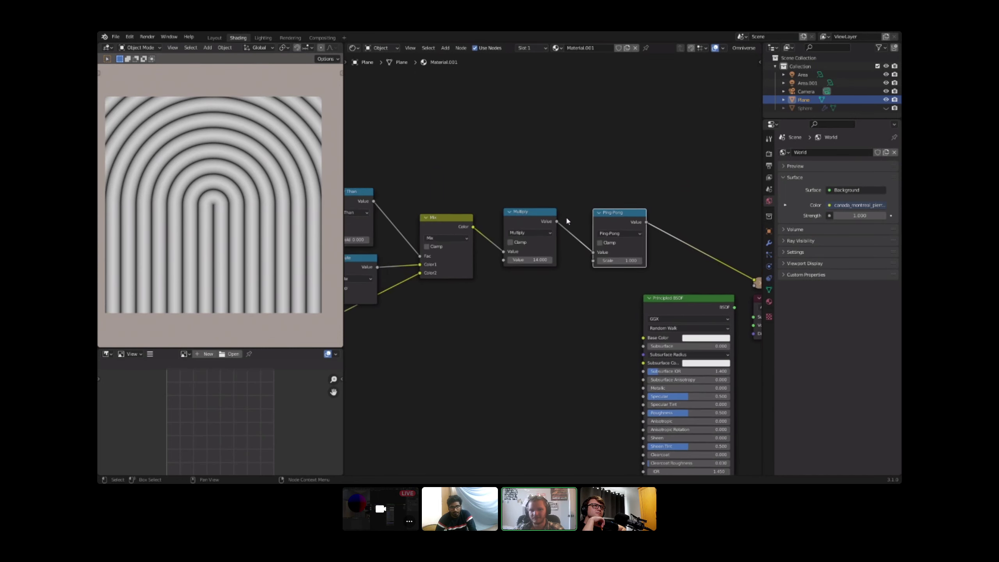
middle_drag(428, 270, 493, 257)
ctrl+shift+click(359, 318)
scroll(502, 319, right, 3)
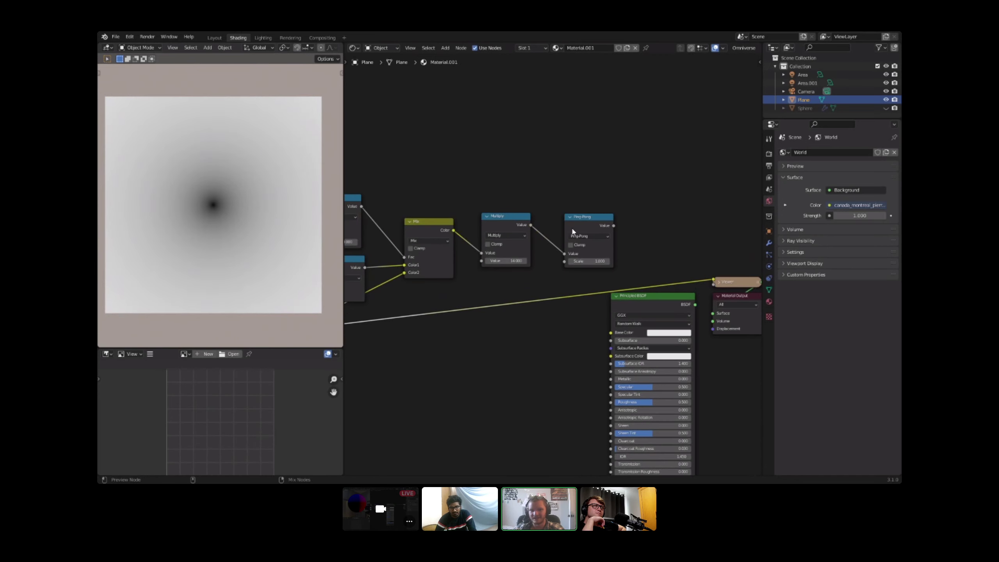
ctrl+shift+click(518, 227)
click(603, 222)
key(x)
key(shift+a)
key(s)
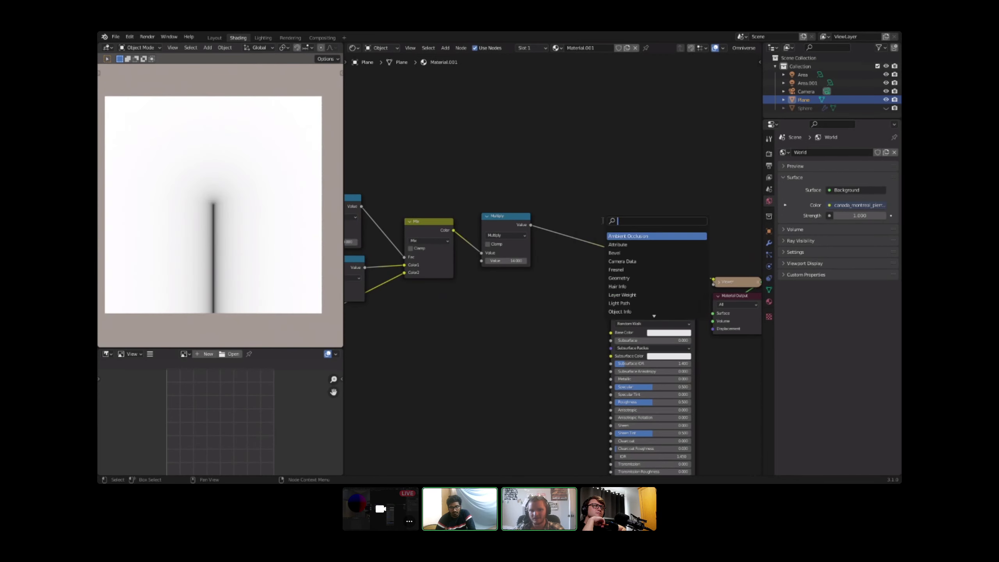
key(Escape)
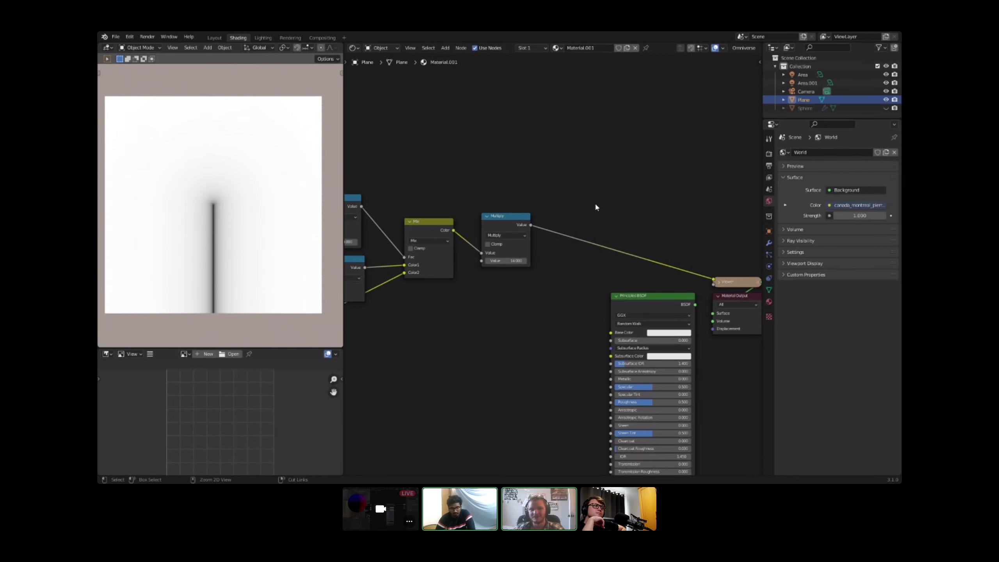
key(ctrl+z)
Step: Connect the Length value to the Scale input of the Ping-Pong node and preview the Ping-Pong output
scroll(532, 269, down, 1)
middle_drag(533, 269, 562, 252)
middle_drag(369, 311, 379, 311)
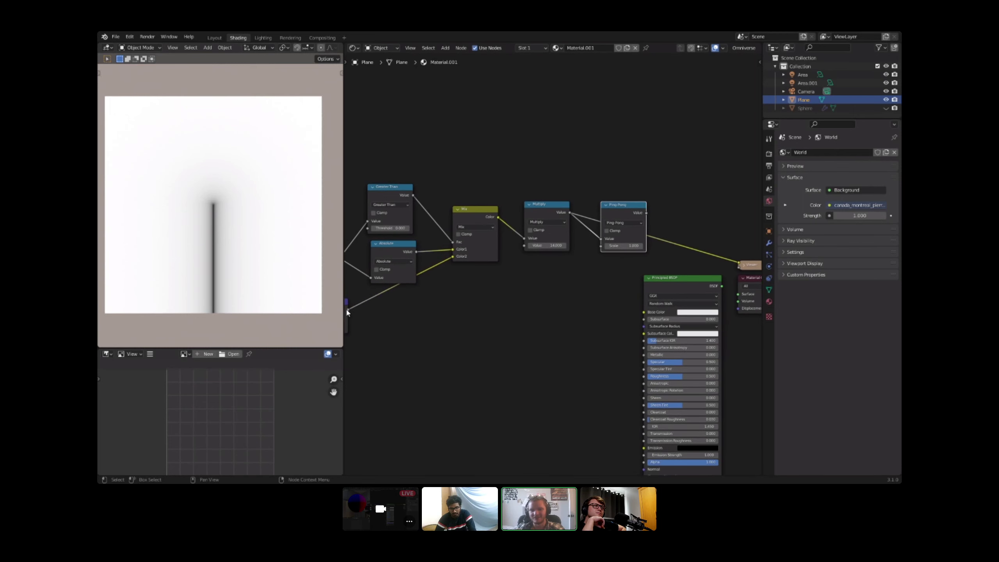
drag(599, 251, 600, 247)
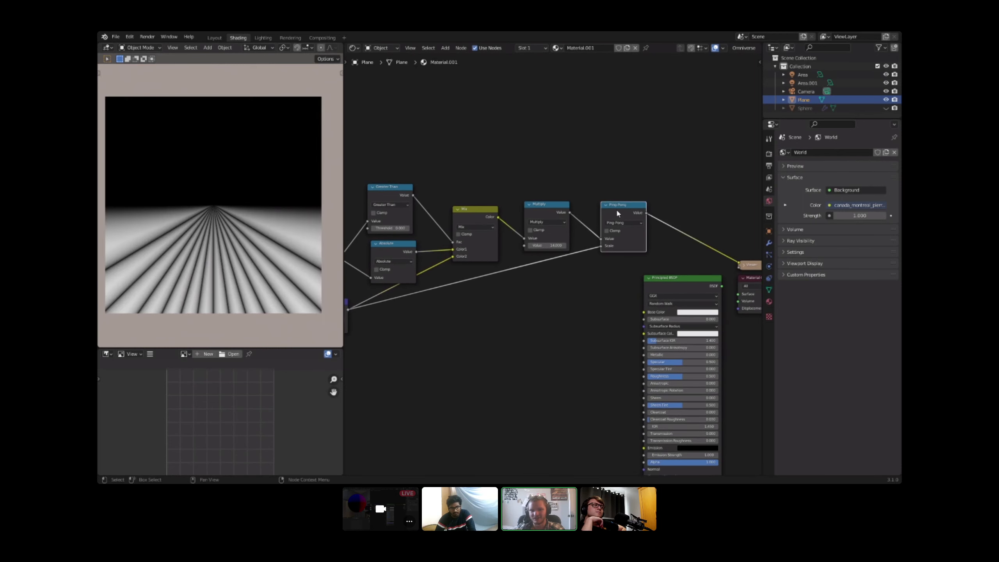
Step: Insert a duplicate of the Ping-Pong node between Length and the Ping-Pong Scale, change it to Multiply and try out other values
scroll(624, 212, up, 1)
key(shift+d)
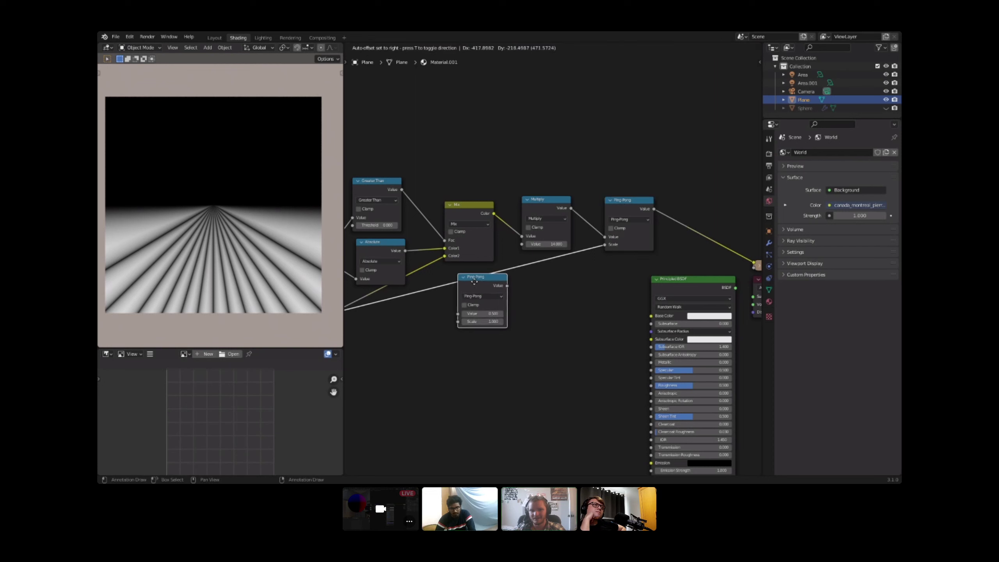
click(472, 280)
click(477, 292)
click(468, 327)
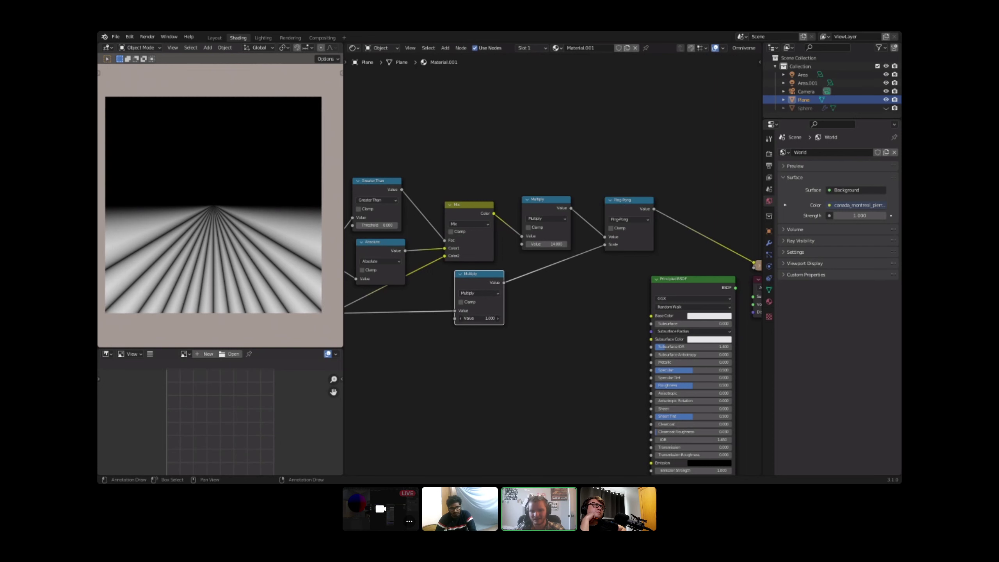
drag(480, 319, 527, 319)
right_click(484, 318)
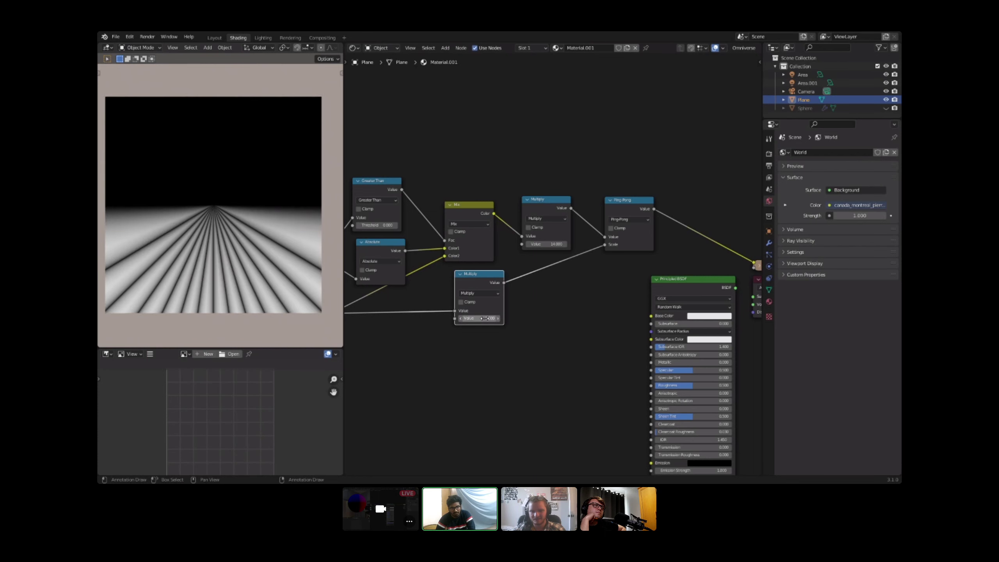
Step: Change the math node feeding the Ping-Pong Scale to Add with a value of 0.070
scroll(486, 317, up, 2)
click(491, 302)
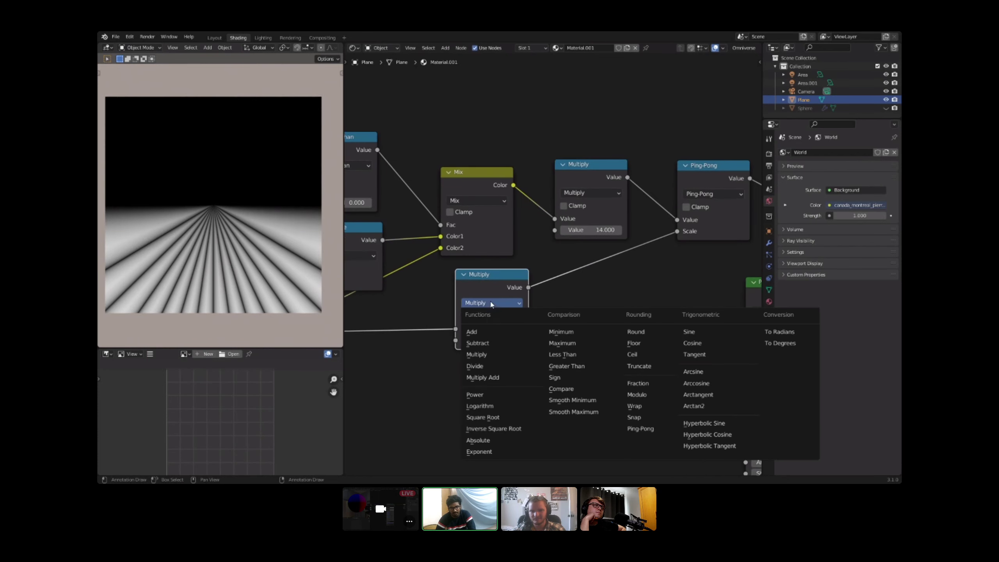
click(480, 331)
drag(488, 340, 440, 340)
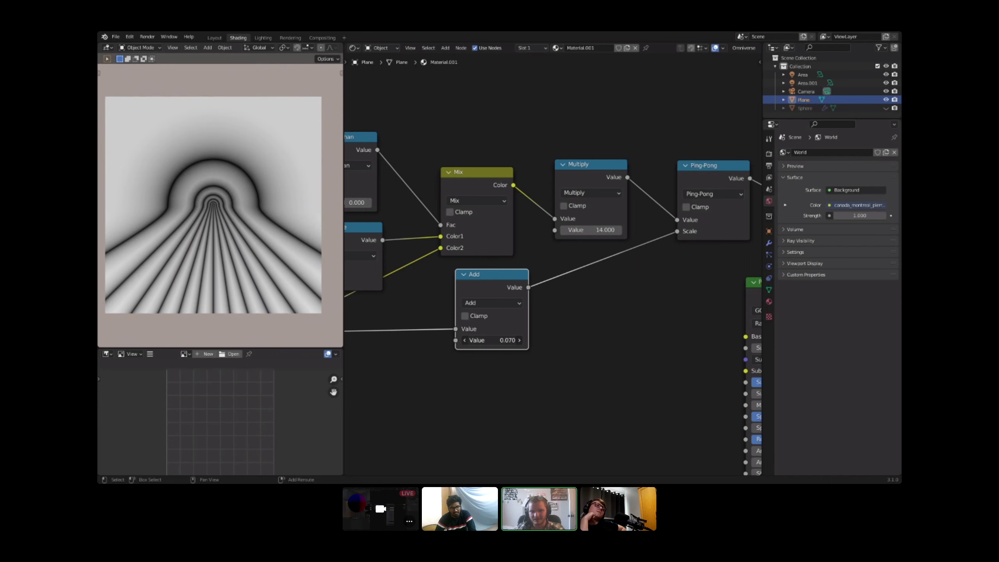
middle_drag(485, 340, 549, 323)
scroll(483, 313, up, 1)
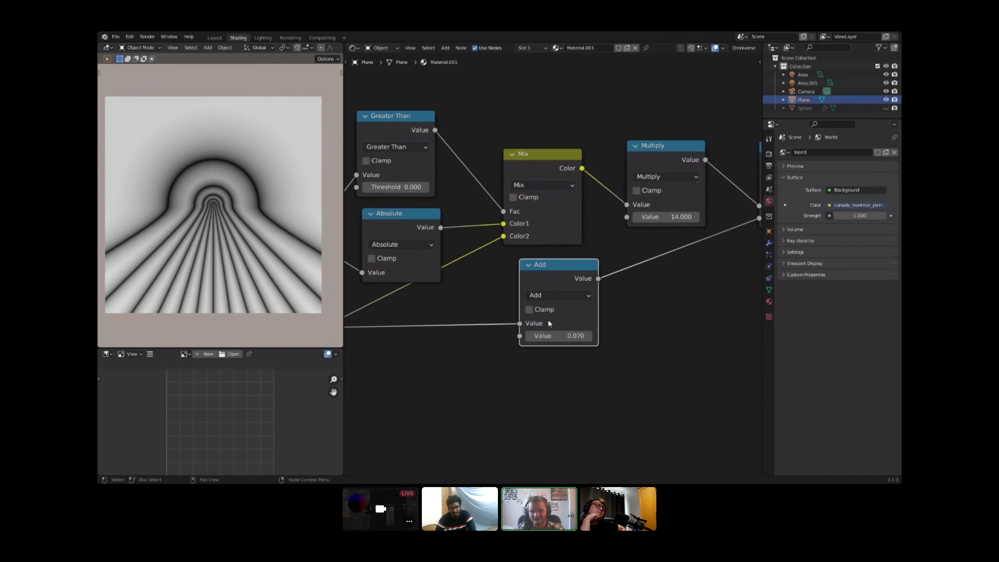
Step: Change the math node feeding the Ping-Pong Scale to Multiply Add with multiplier 0.340 and addend 0.150
click(556, 301)
click(255, 351)
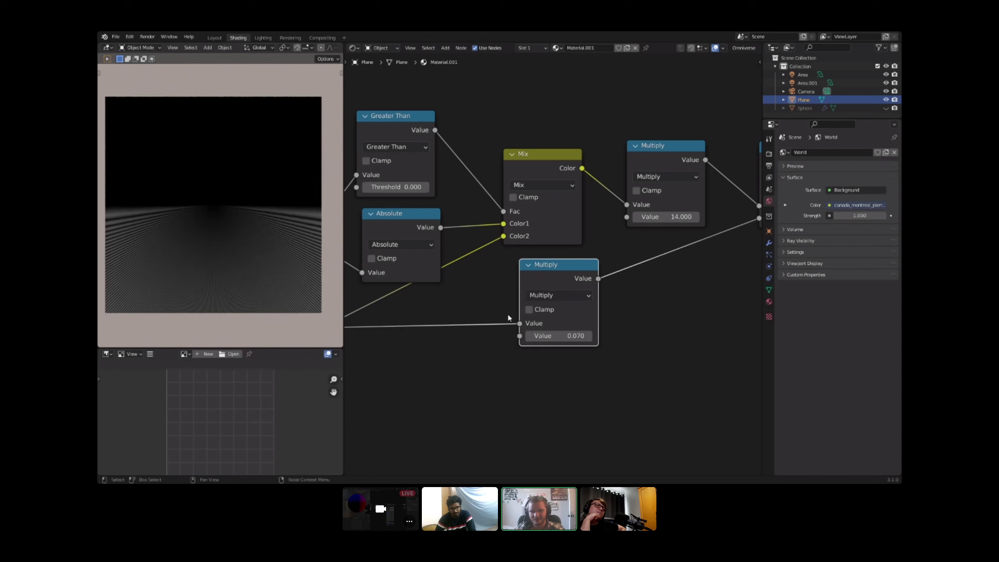
click(553, 298)
click(260, 375)
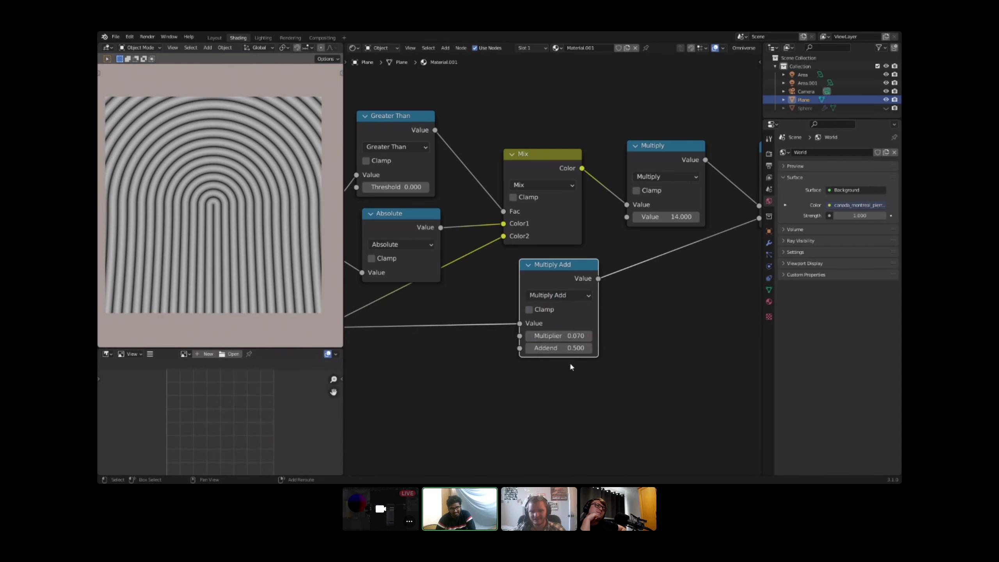
drag(561, 343, 482, 348)
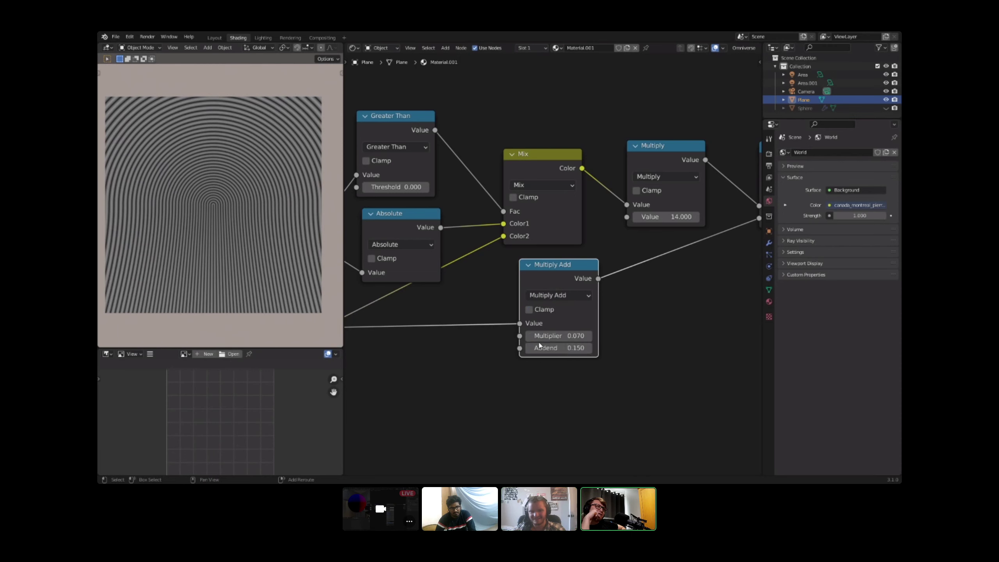
drag(569, 335, 647, 336)
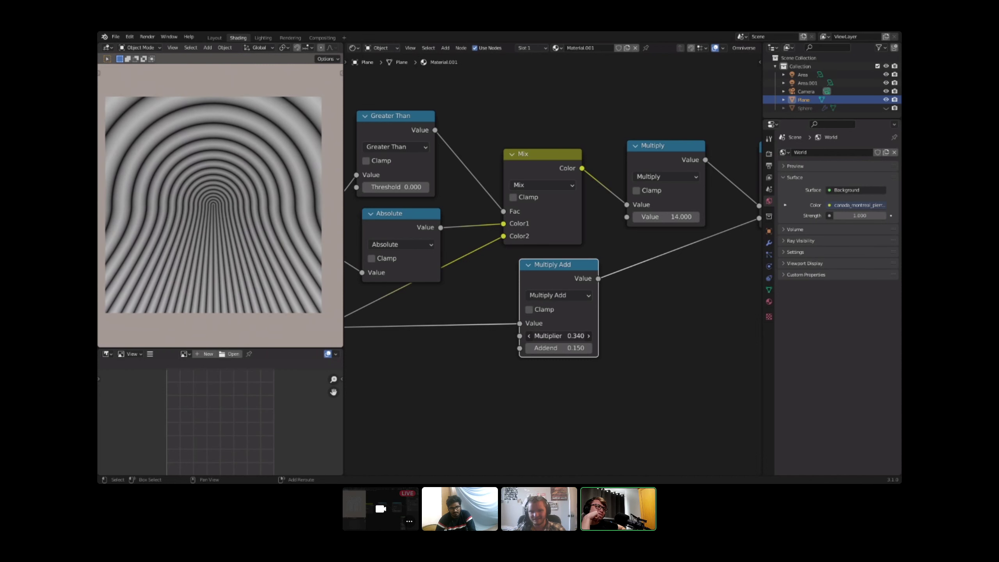
Step: Insert a duplicate math node between Length and Multiply Add and set it to Subtract the Length value from 1.000
scroll(569, 332, down, 3)
mouse_move(569, 333)
middle_down()
mouse_move(609, 312)
mouse_move(576, 320)
middle_up()
scroll(591, 299, up, 2)
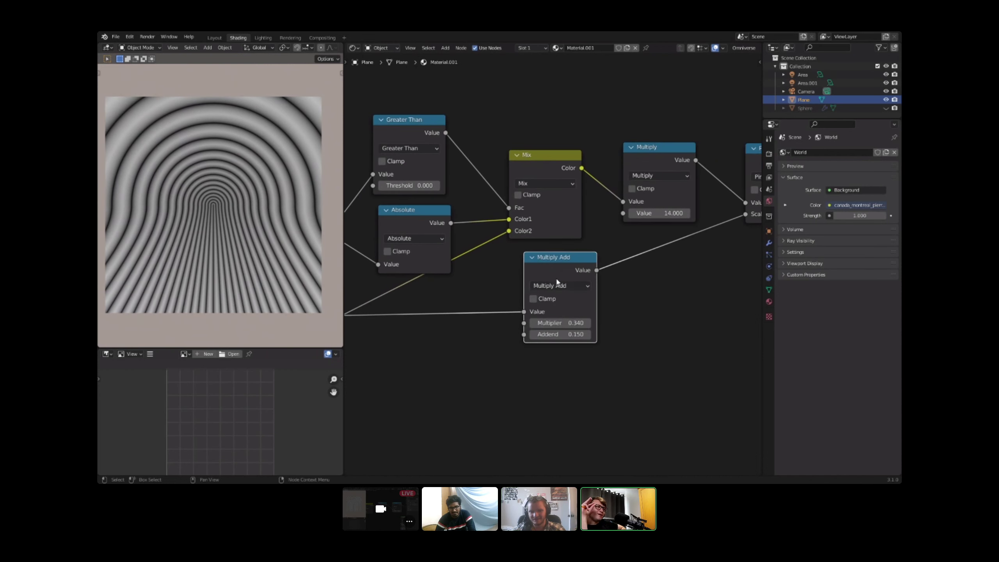
middle_drag(554, 273, 632, 275)
key(shift+d)
click(501, 325)
click(496, 337)
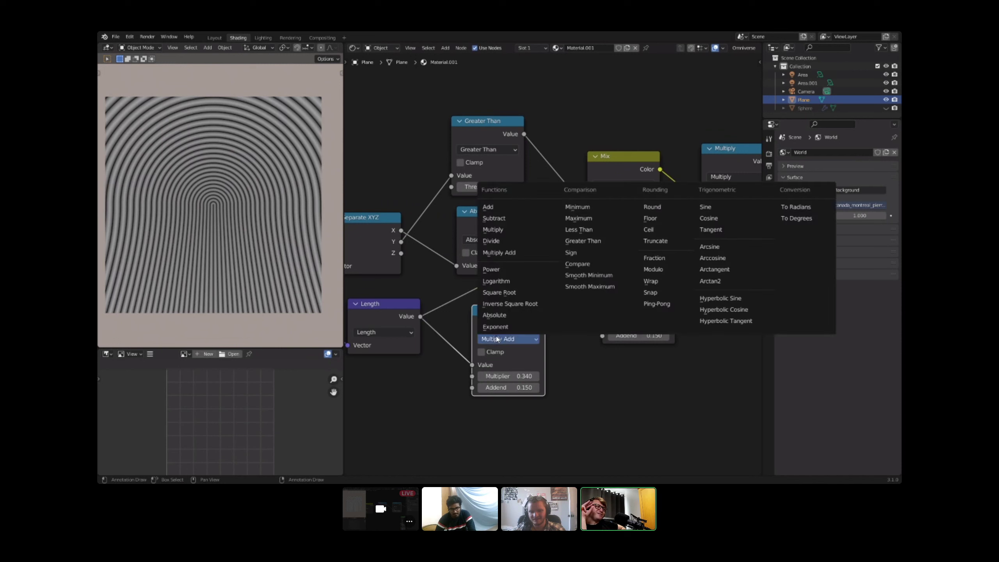
click(493, 218)
drag(478, 383, 472, 376)
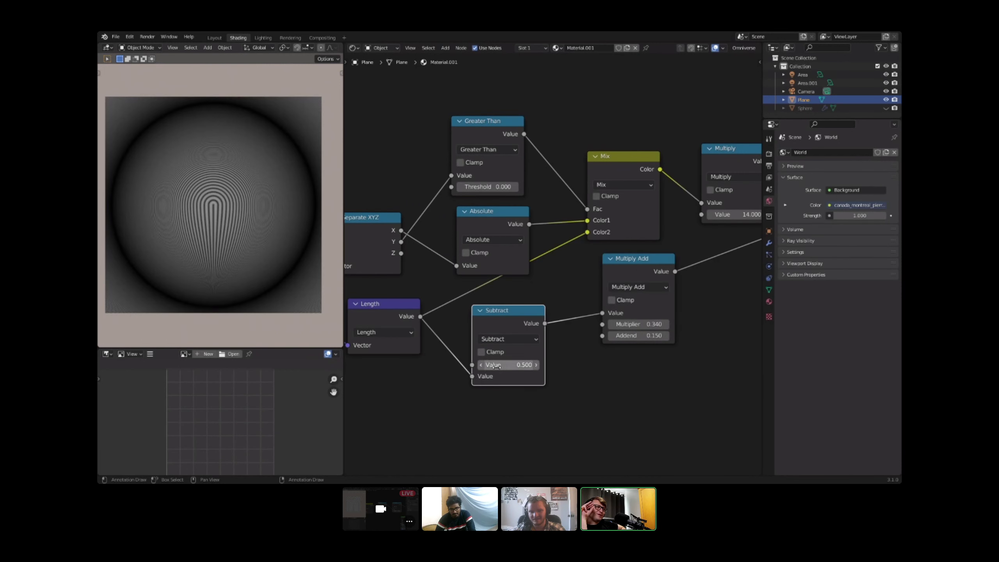
scroll(221, 257, up, 2)
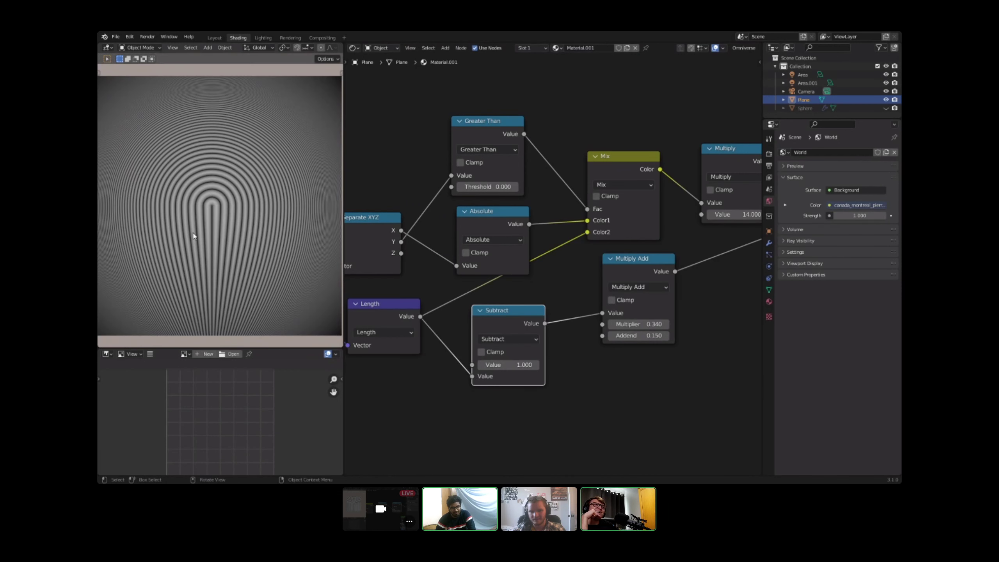
Step: Move the Texture Coordinate node farther from the vector Subtract node to make room between them
scroll(497, 258, down, 2)
middle_drag(502, 258, 604, 217)
scroll(452, 240, down, 1)
middle_drag(452, 240, 614, 210)
click(493, 227)
drag(493, 227, 410, 240)
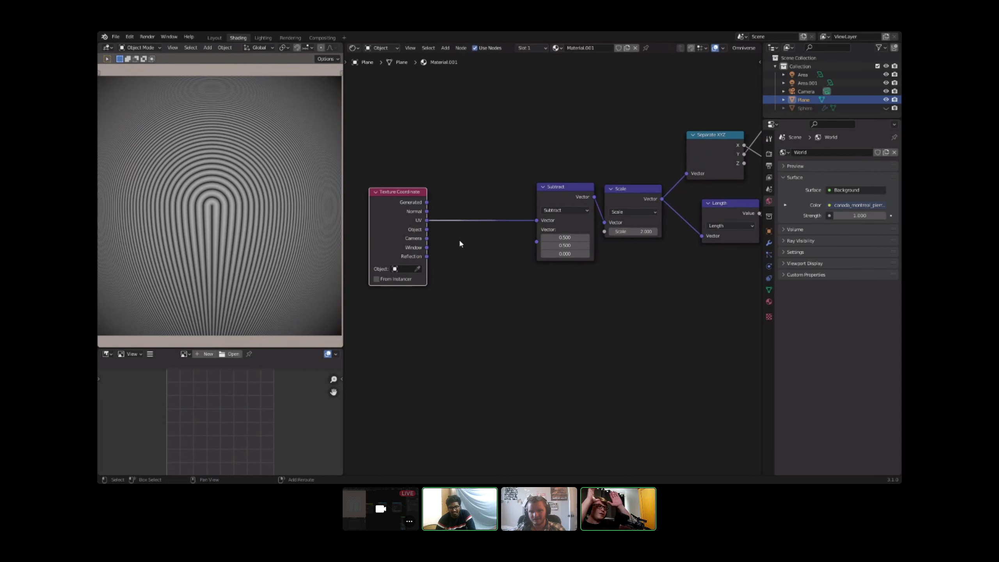
key(shift+a)
text(s)
text(M)
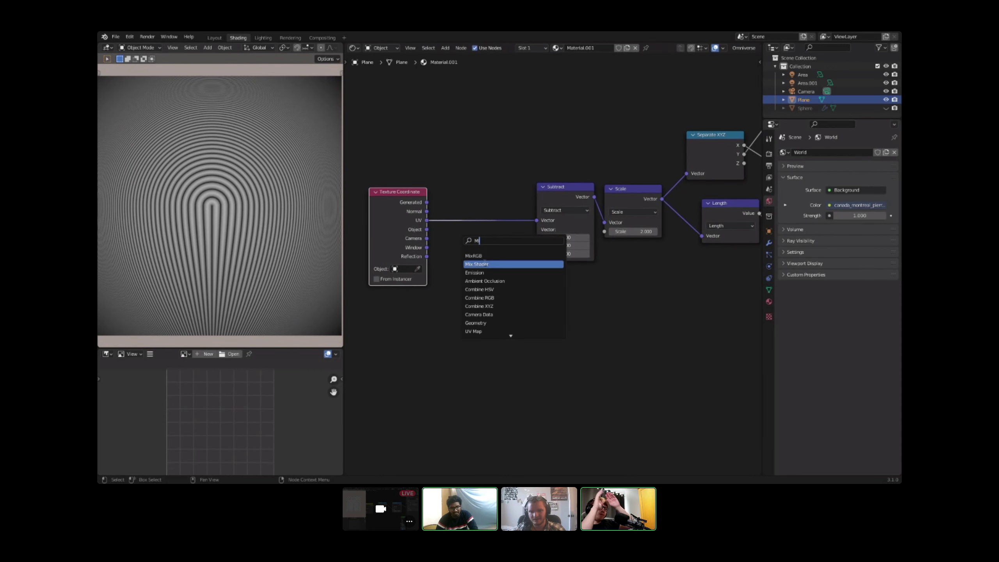
click(477, 264)
right_click(475, 282)
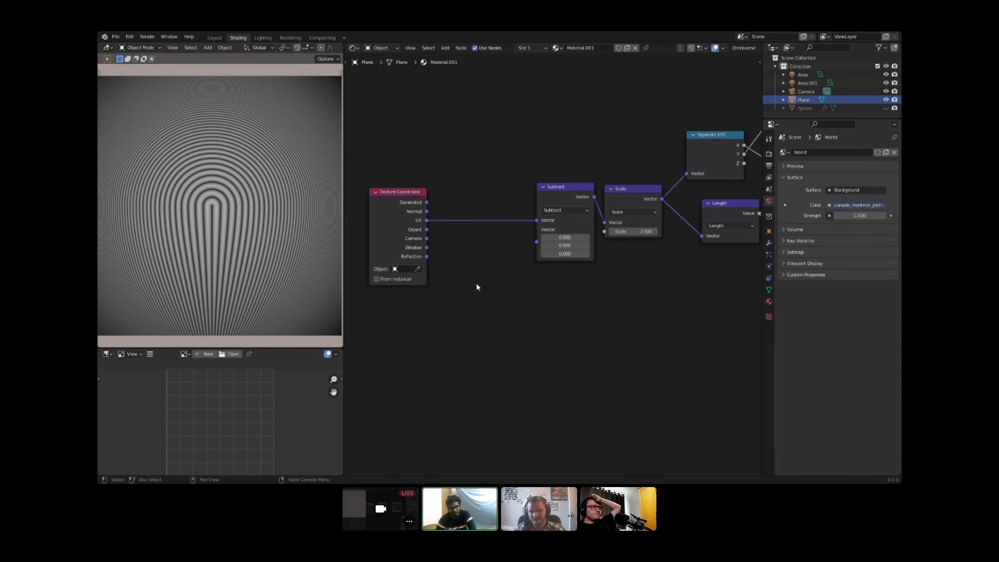
Step: Add a MixRGB node on the link between the UV output and the vector Subtract node
key(shift+a)
key(s)
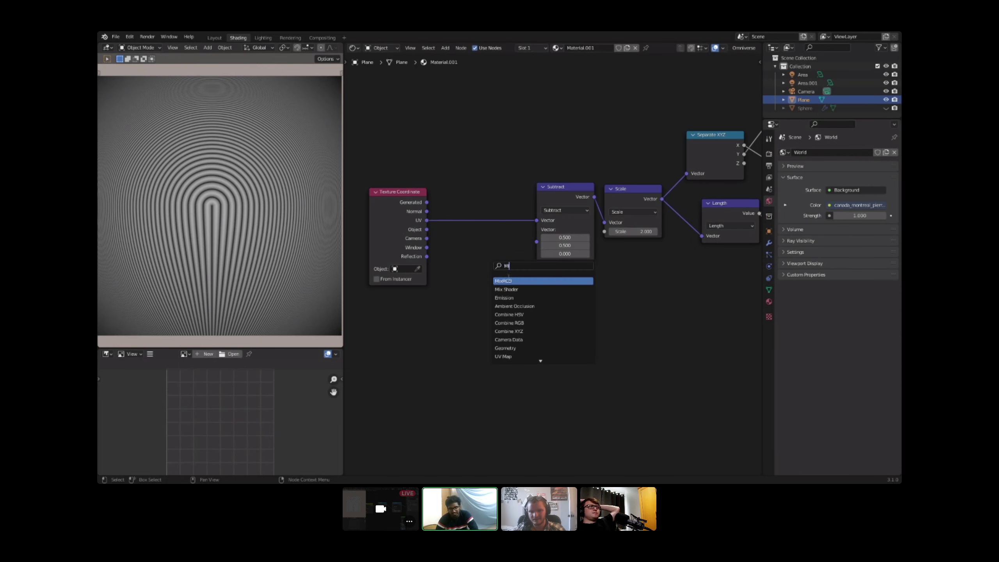
click(509, 279)
click(487, 207)
key(shift+a)
key(s)
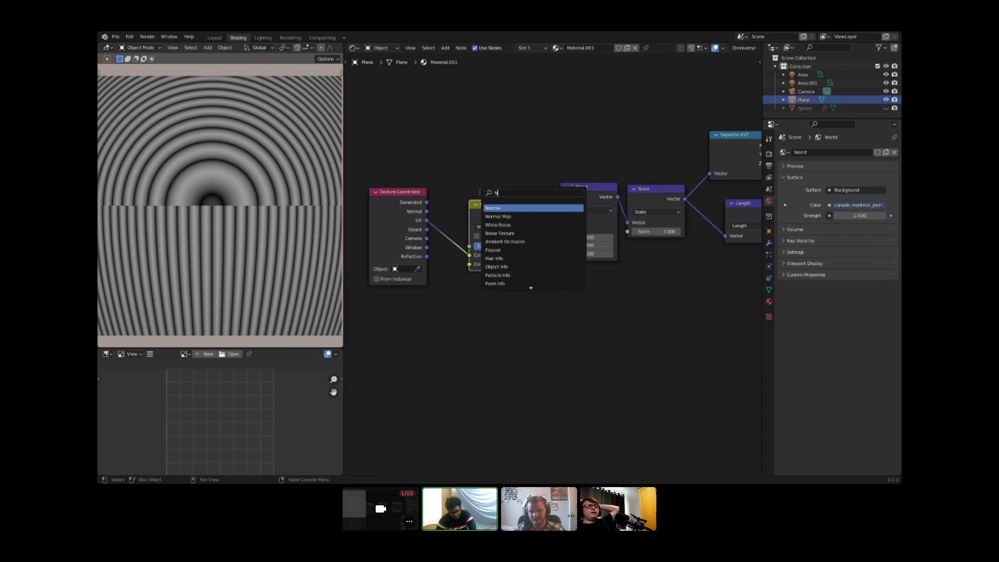
key(Down)
key(Down)
key(Return)
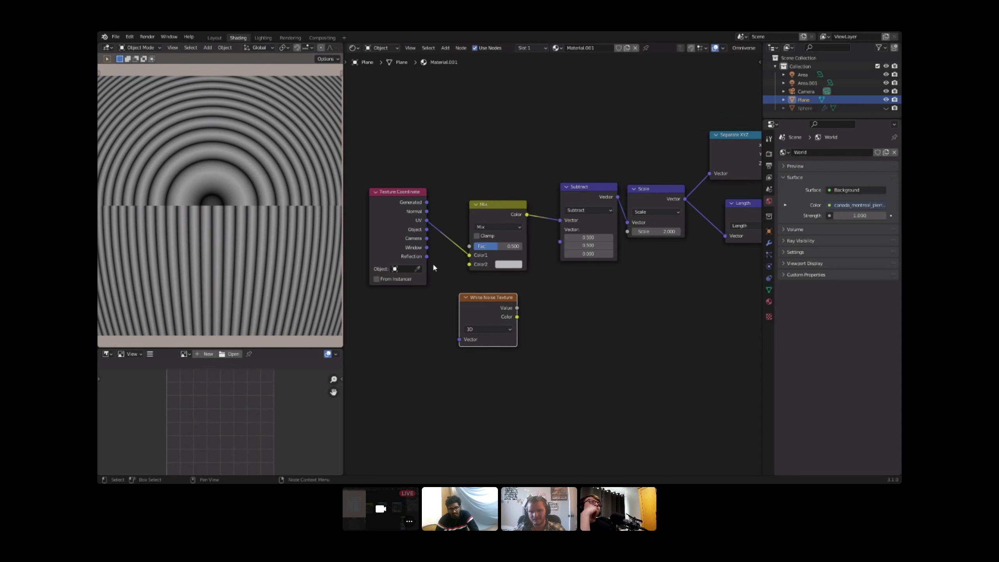
key(Escape)
Step: Add a Noise Texture below the new Mix node and connect the UV output to its Vector input
key(shift+a)
click(490, 294)
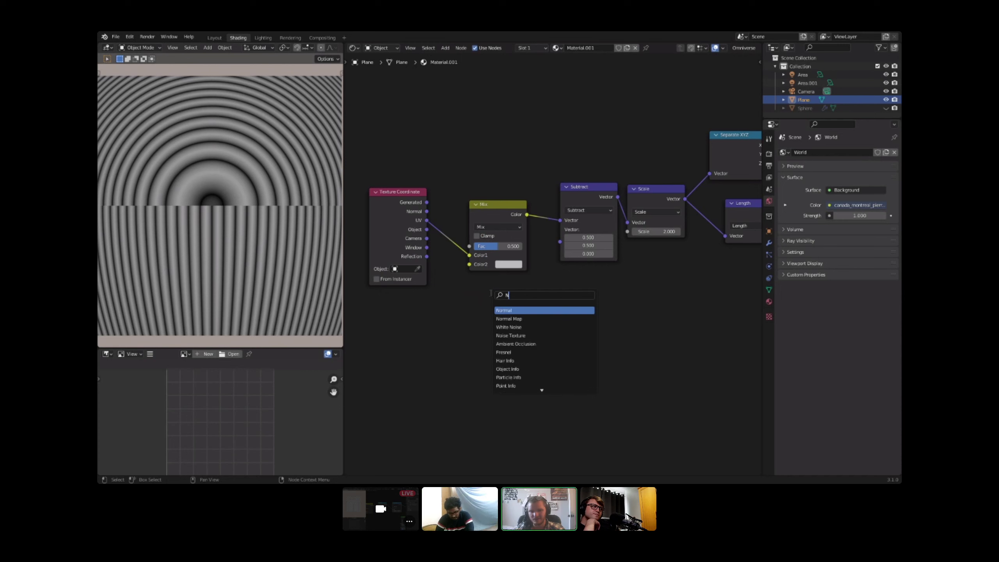
key(Down)
key(Return)
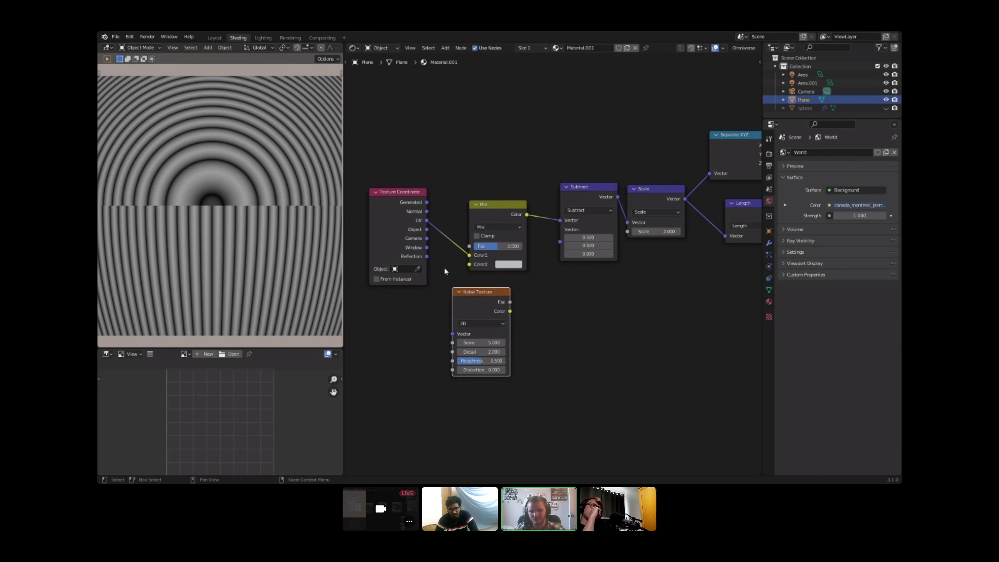
drag(427, 221, 449, 325)
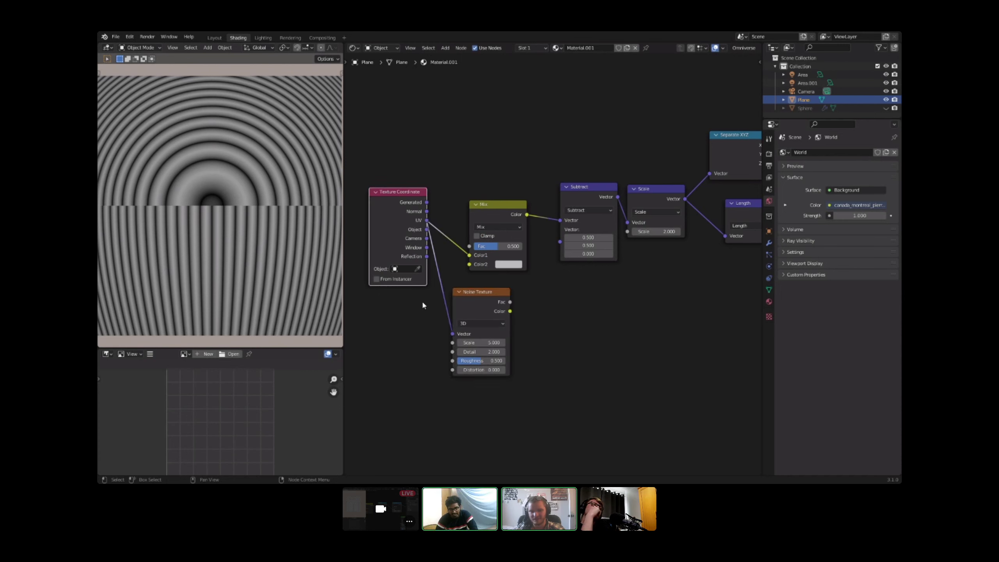
Step: Connect the Noise Texture's Color output to the Mix node's Color2 input and set the blending to Linear Light with a factor of 0.117
key(g)
click(361, 327)
drag(513, 311, 486, 247)
click(492, 228)
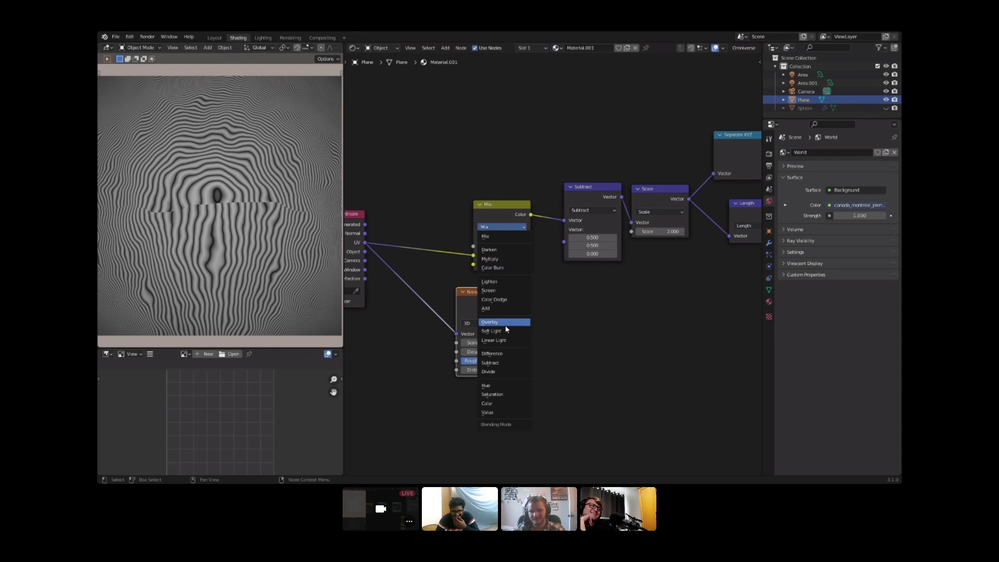
click(500, 339)
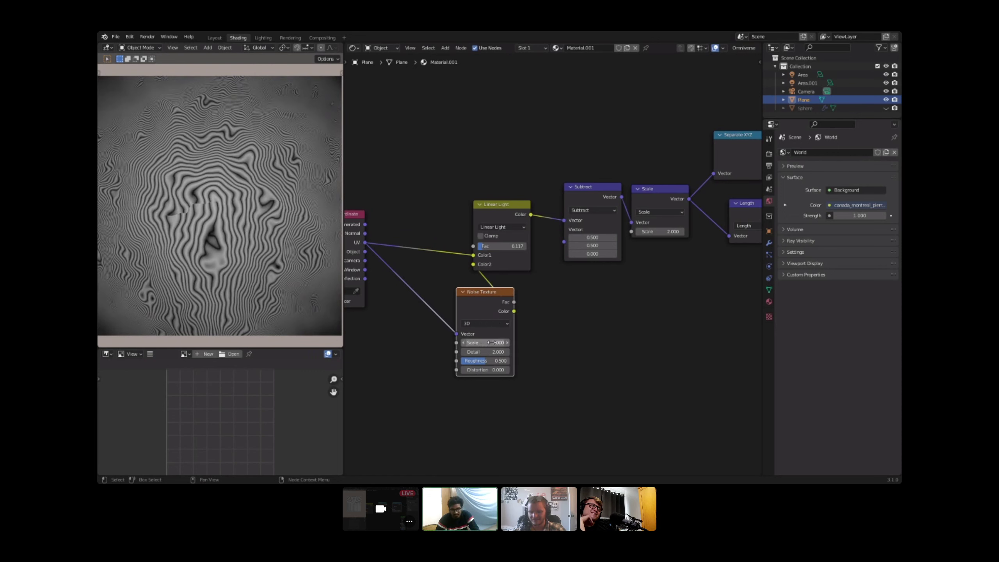
Step: Set the Noise Texture's scale to 1.830 and inspect the distorted stripes in a maximized 3D viewport
drag(490, 342, 444, 342)
key(ctrl+alt+space)
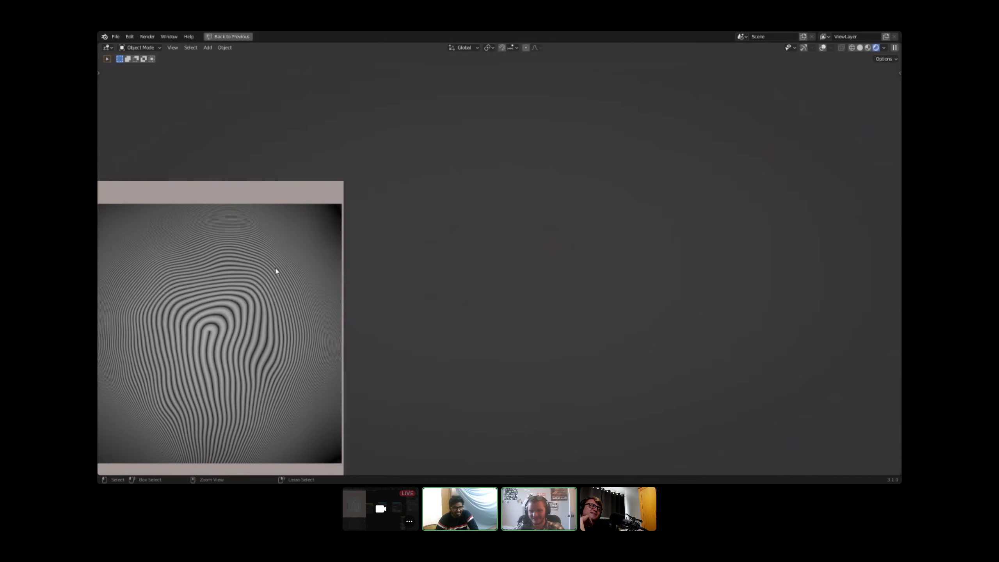
key(ctrl+alt+space)
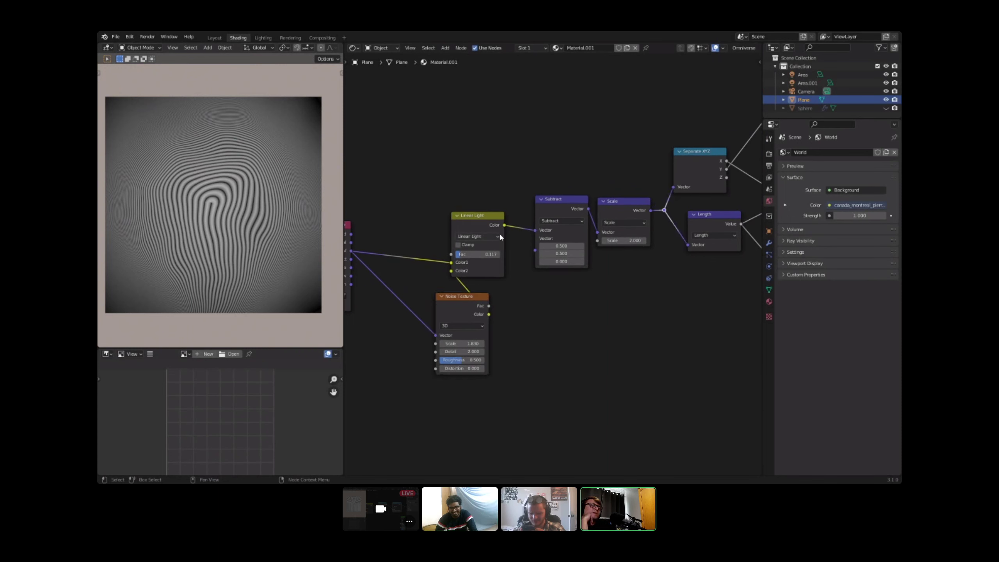
Step: Reposition the Linear Light node after the vector Scale node and reconnect the Noise Texture's Color output to its Color2 input
drag(452, 272, 513, 214)
drag(482, 218, 663, 204)
drag(489, 314, 555, 302)
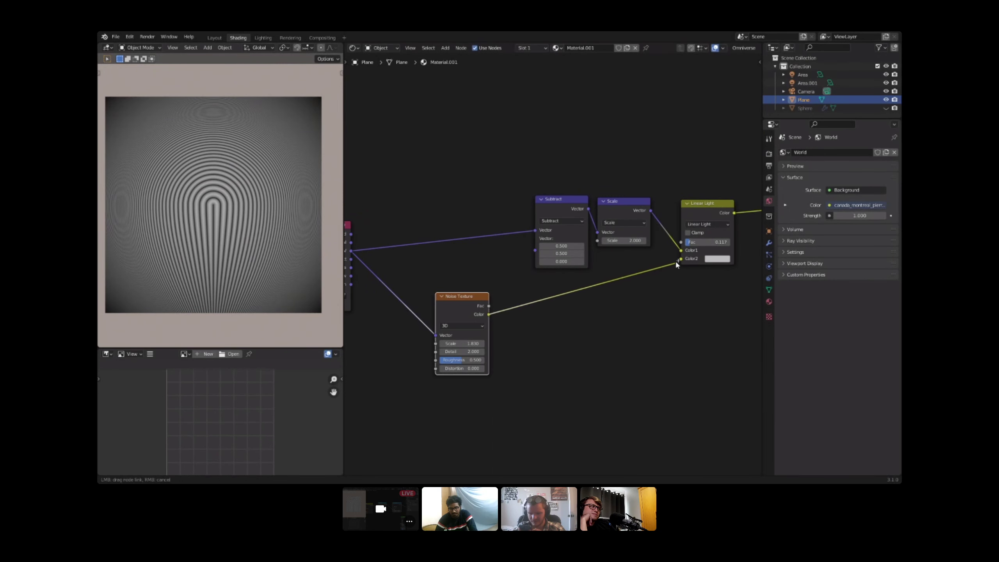
drag(676, 263, 676, 260)
middle_drag(676, 257, 604, 273)
scroll(497, 267, up, 3)
scroll(282, 252, up, 3)
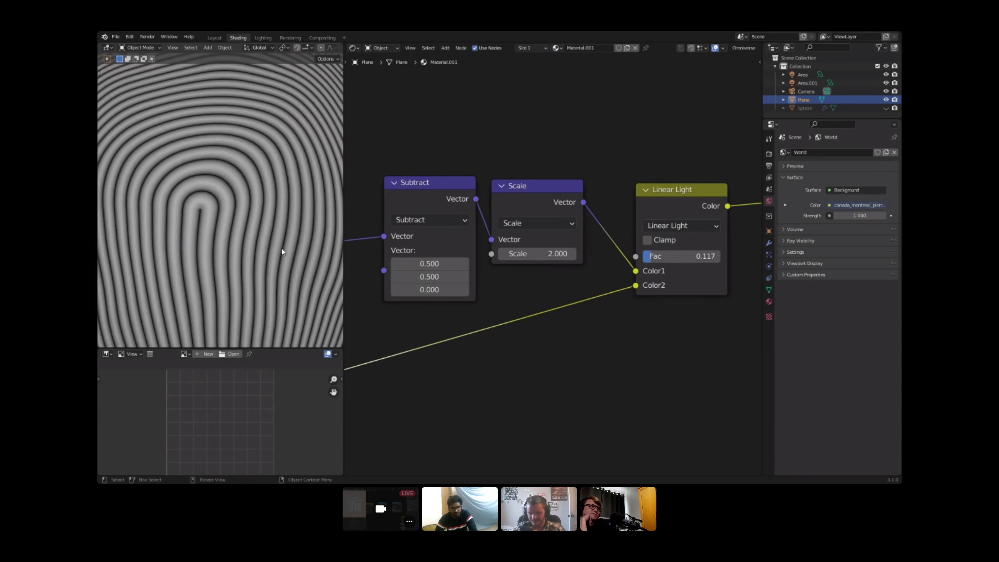
Step: Move the Noise Texture beneath the vector Subtract and Scale nodes, and set the Linear Light factor to 0.217
scroll(283, 251, down, 6)
middle_drag(664, 257, 625, 263)
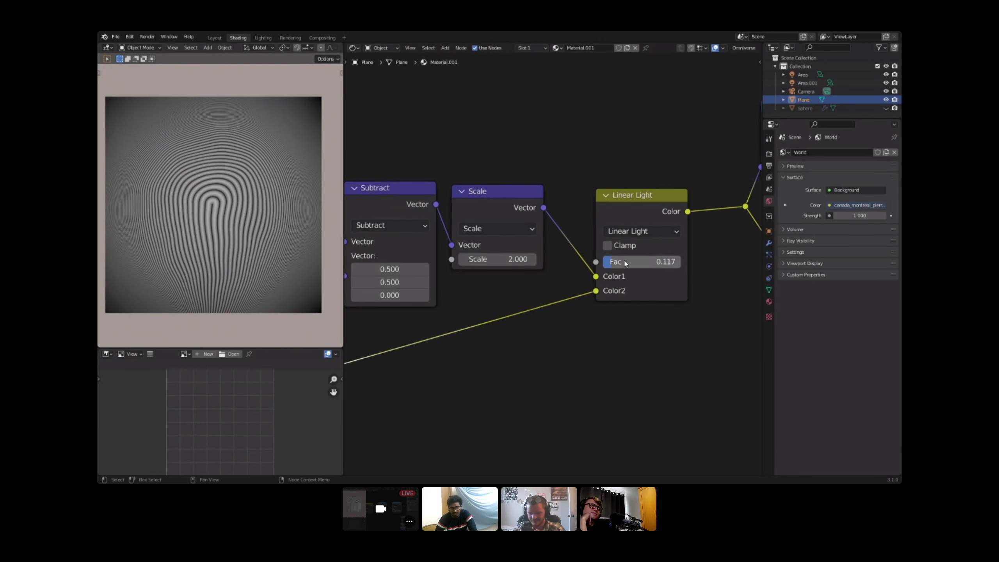
drag(625, 263, 620, 263)
middle_drag(578, 294, 779, 223)
drag(445, 287, 672, 272)
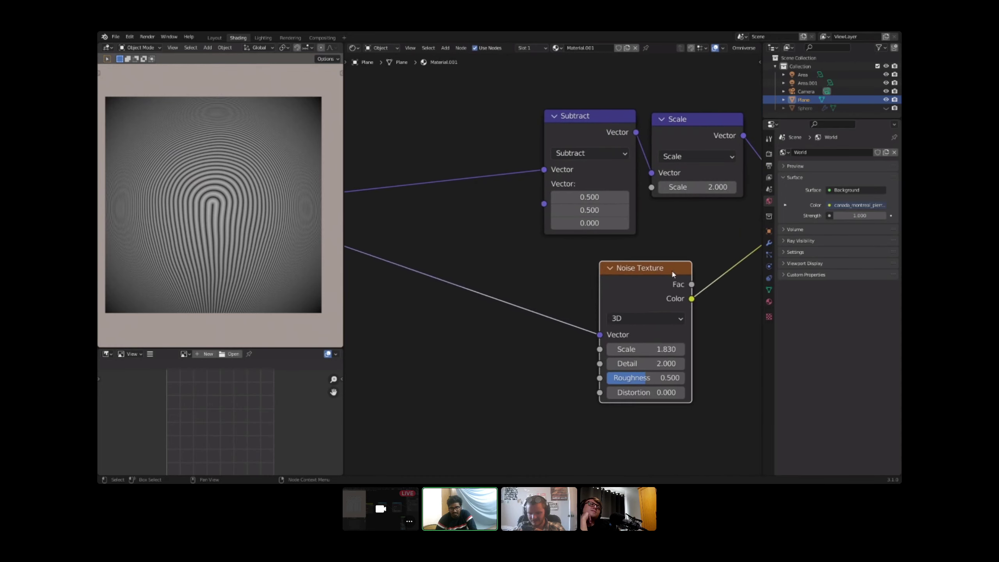
middle_drag(699, 270, 518, 308)
scroll(513, 330, up, 1)
scroll(500, 307, down, 3)
scroll(511, 299, up, 1)
middle_drag(574, 291, 392, 320)
drag(434, 266, 445, 266)
Step: Add a Math node above Ping-Pong, feed it the Multiply node's output, and preview its result
scroll(429, 267, down, 2)
middle_drag(428, 267, 423, 219)
scroll(464, 204, down, 3)
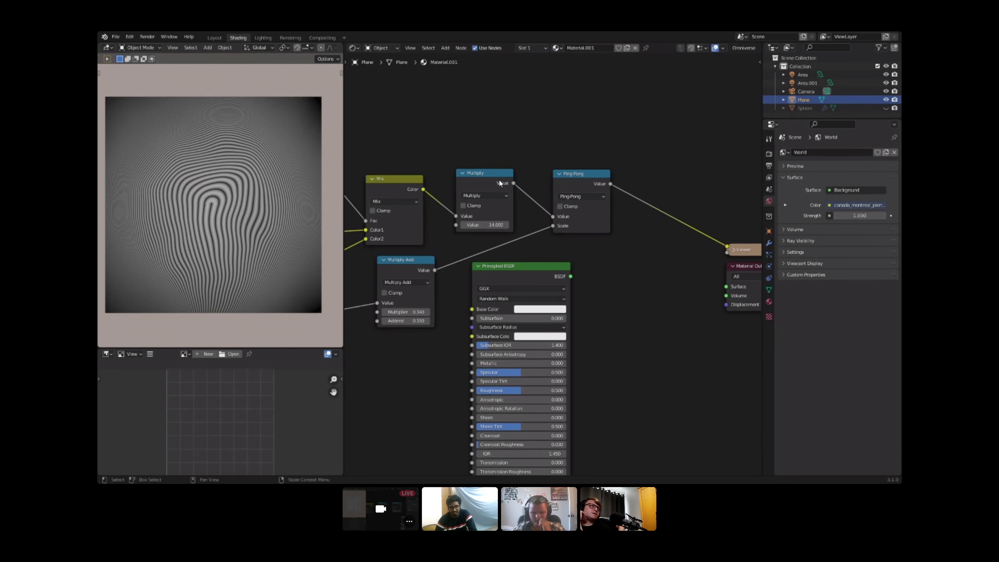
ctrl+shift+click(500, 183)
key(shift+a)
text(MATH)
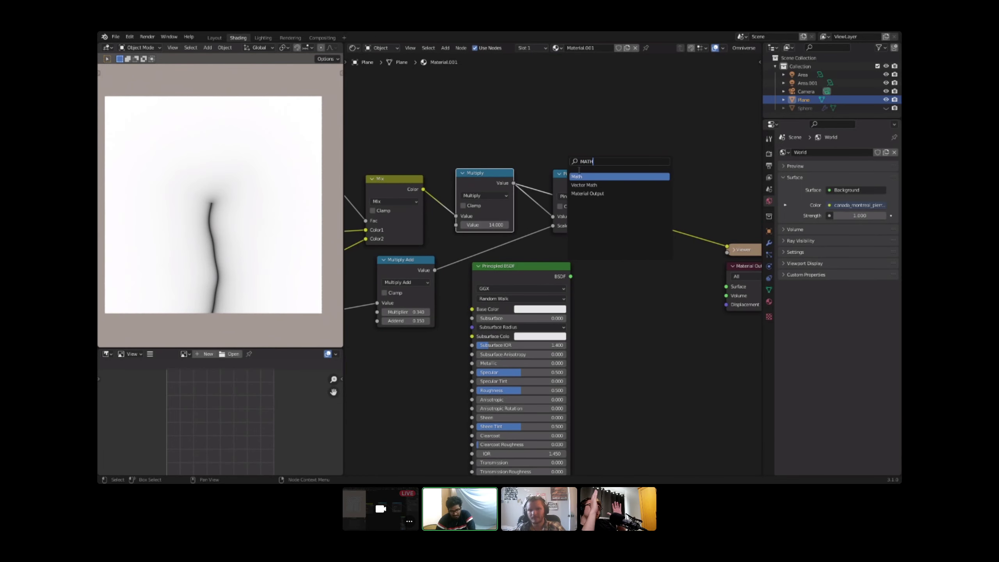
key(Return)
drag(513, 183, 652, 166)
ctrl+shift+click(674, 130)
drag(675, 129, 625, 119)
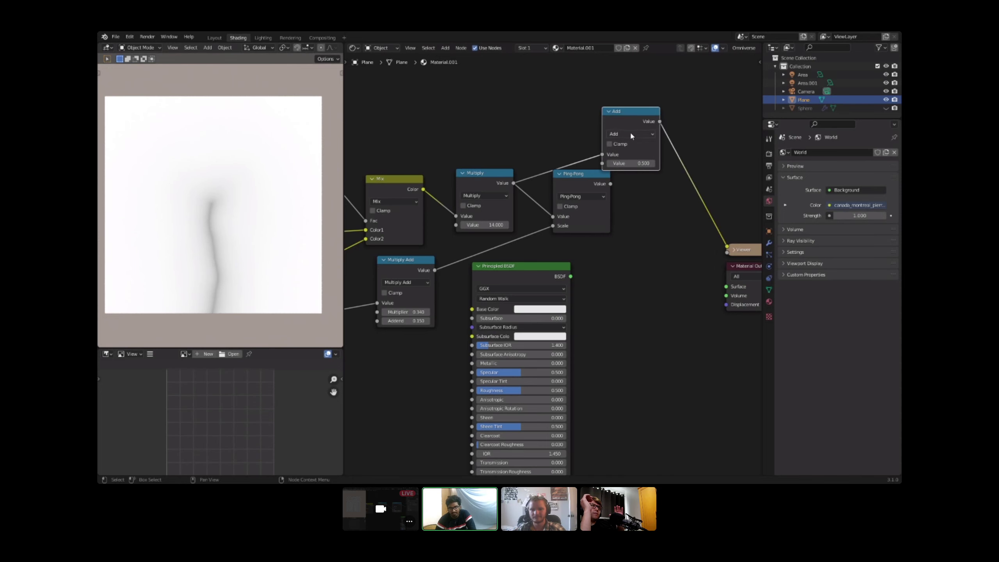
Step: Set the new math node to Greater Than with a threshold of 1.240
click(631, 134)
key(g)
drag(628, 162, 660, 162)
Step: Duplicate the math node after Ping-Pong, set the copy to Multiply, and feed it both the Ping-Pong and Greater Than outputs
key(shift+d)
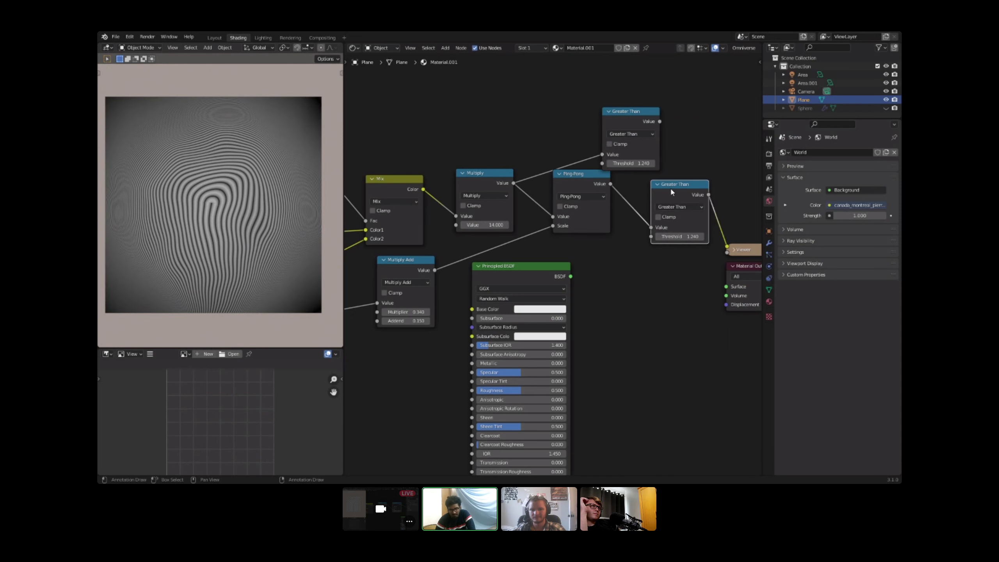
click(670, 191)
click(680, 206)
key(m)
alt+right_drag(593, 185, 677, 197)
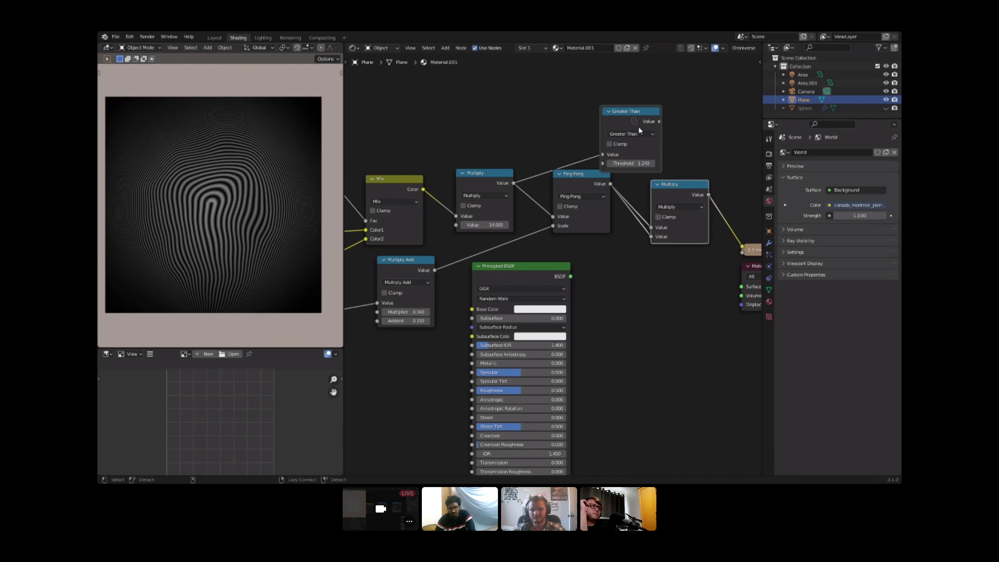
alt+right_drag(638, 125, 682, 198)
drag(683, 198, 700, 185)
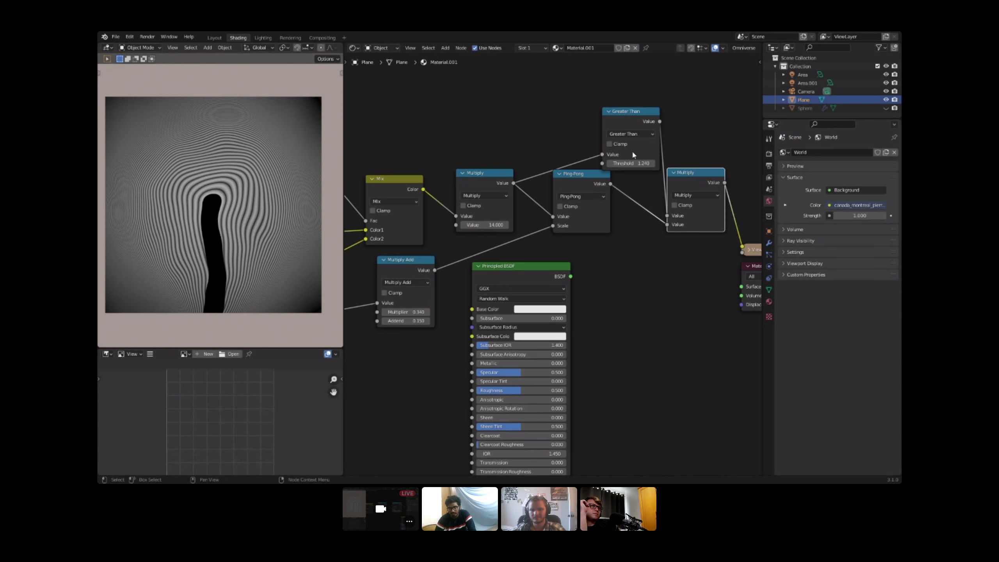
Step: Switch the Greater Than node to Less Than, raise its threshold to widen the striped area, and place it above Ping-Pong
click(632, 135)
key(t)
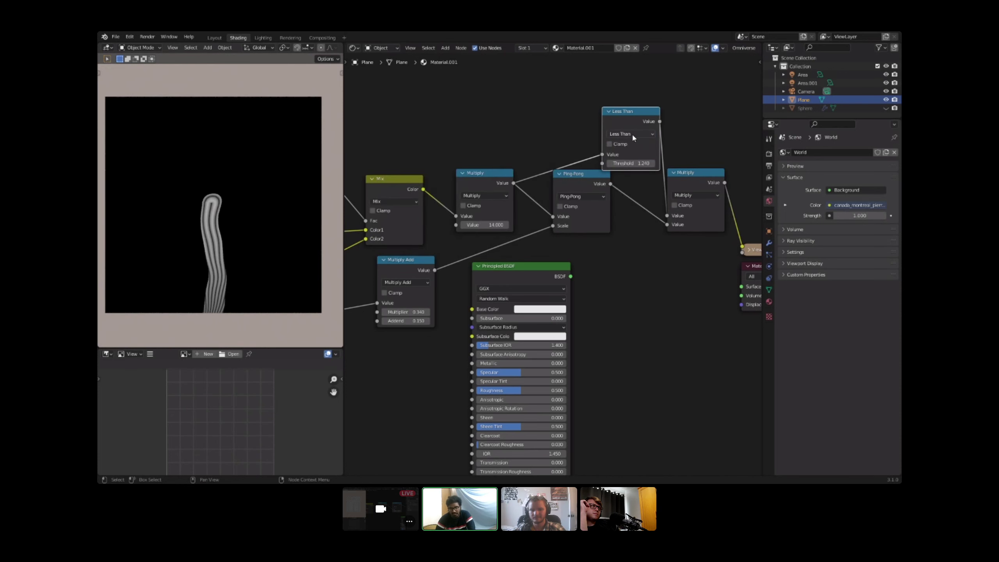
middle_drag(595, 160, 605, 163)
shift+drag(641, 166, 882, 167)
middle_drag(645, 116, 632, 171)
drag(632, 169, 578, 155)
Step: Move the Principled BSDF node farther away from the Ping-Pong and Multiply Add nodes
middle_drag(534, 324, 483, 230)
drag(484, 230, 593, 271)
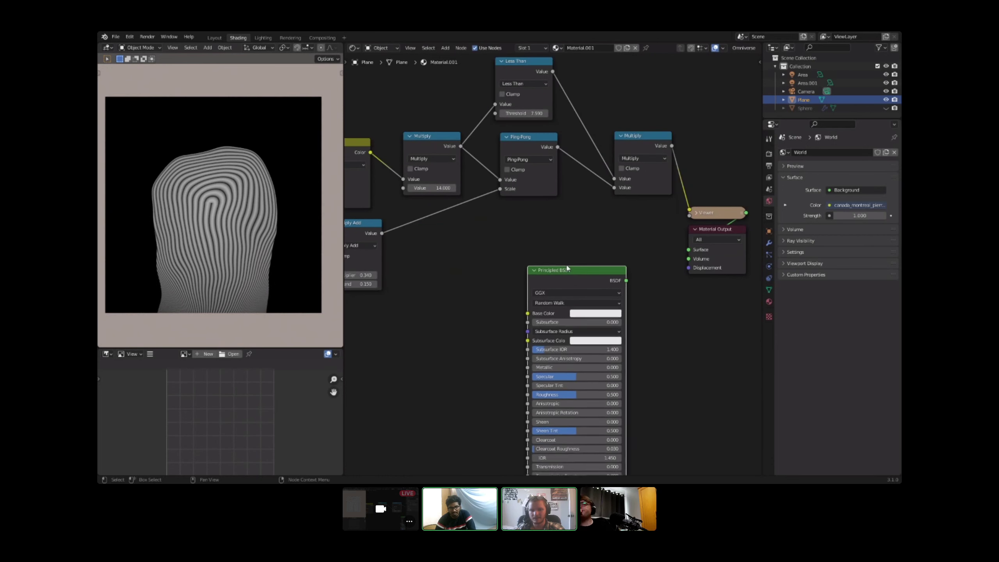
middle_drag(554, 141, 574, 187)
scroll(556, 203, down, 1)
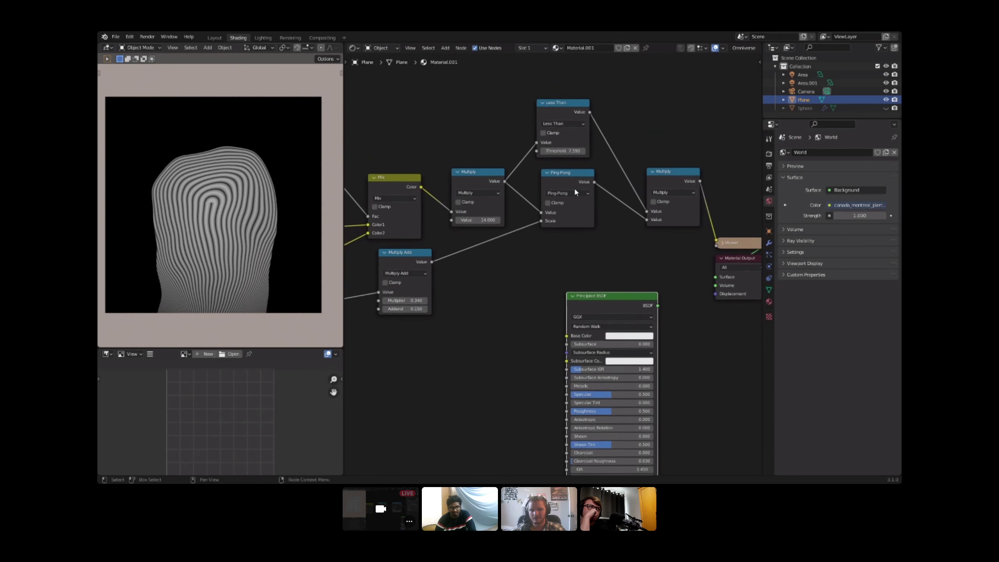
Step: Delete the Less Than node while keeping its links, and move the final Multiply node closer to Ping-Pong
click(566, 108)
key(ctrl+x)
scroll(307, 196, up, 1)
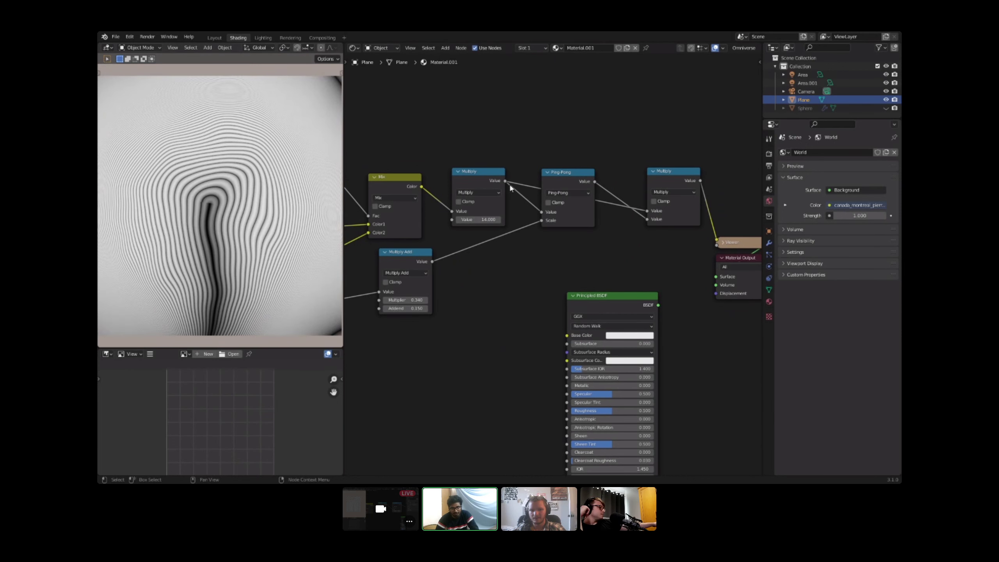
middle_drag(622, 188, 536, 192)
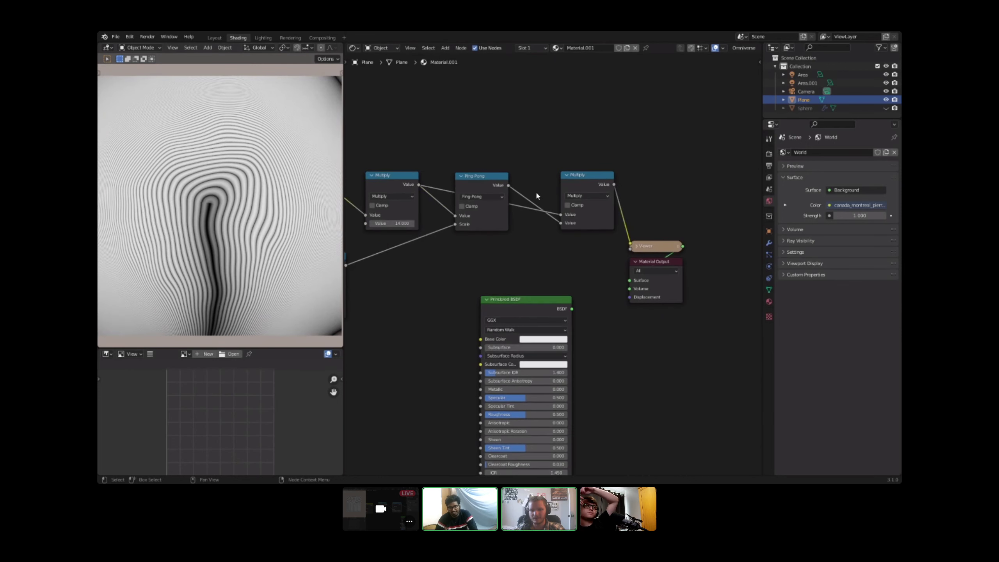
drag(574, 180, 557, 186)
Step: Review the node chain back to the Linear Light node and move the Principled BSDF farther below the final Multiply
middle_drag(494, 186, 553, 186)
scroll(554, 186, down, 3)
middle_drag(621, 155, 643, 168)
middle_drag(476, 184, 351, 198)
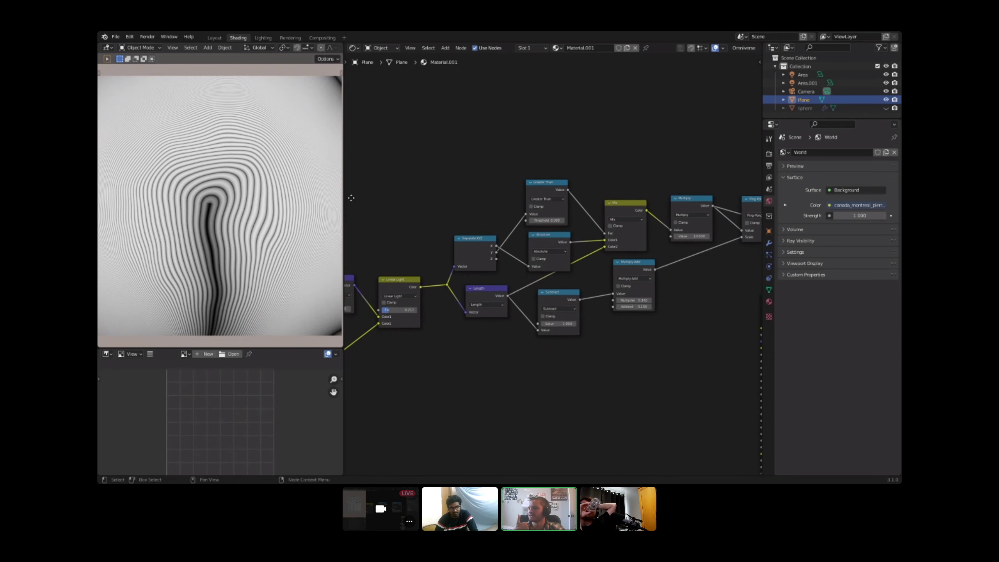
middle_drag(501, 216, 409, 197)
scroll(527, 188, up, 2)
mouse_move(528, 188)
middle_down()
mouse_move(492, 194)
mouse_move(527, 192)
mouse_move(526, 181)
mouse_move(513, 181)
middle_up()
scroll(564, 174, down, 3)
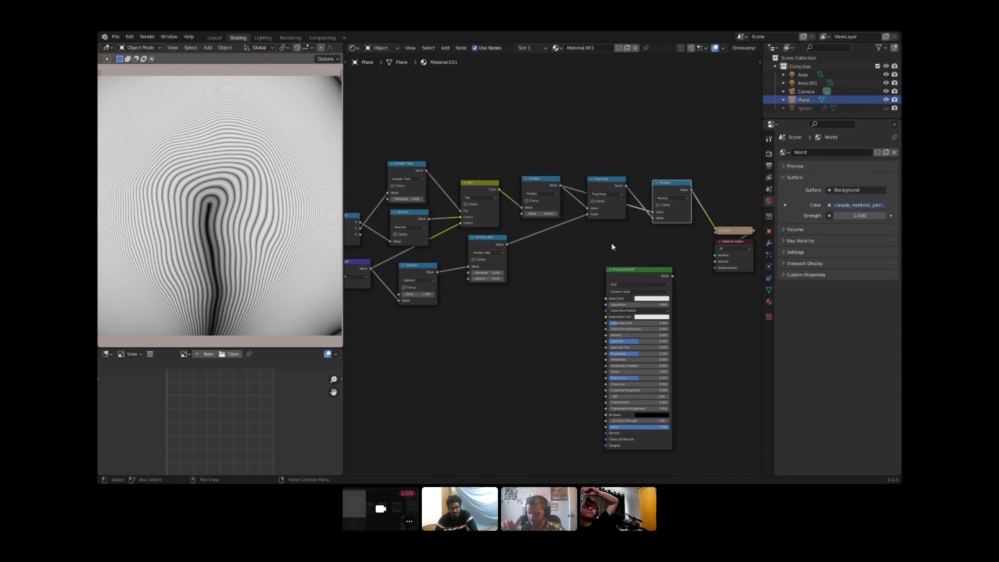
drag(622, 271, 675, 309)
Step: Preview the Mix node's output and return the preview to the final Multiply node
middle_drag(463, 221, 525, 250)
scroll(585, 258, up, 3)
scroll(526, 248, up, 3)
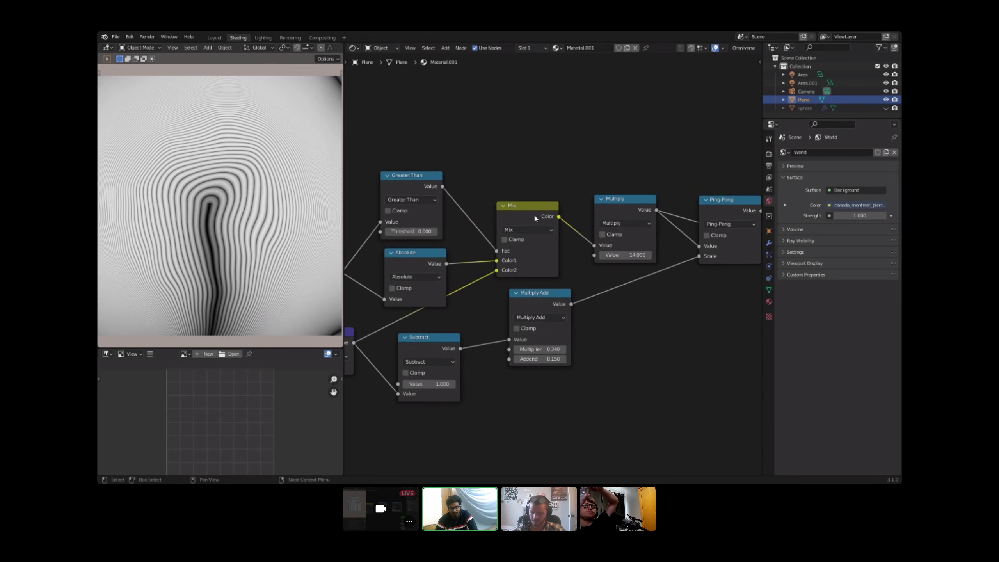
mouse_move(540, 219)
mouse_down()
mouse_move(521, 210)
mouse_move(530, 216)
mouse_up()
ctrl+scroll(530, 216, right, 5)
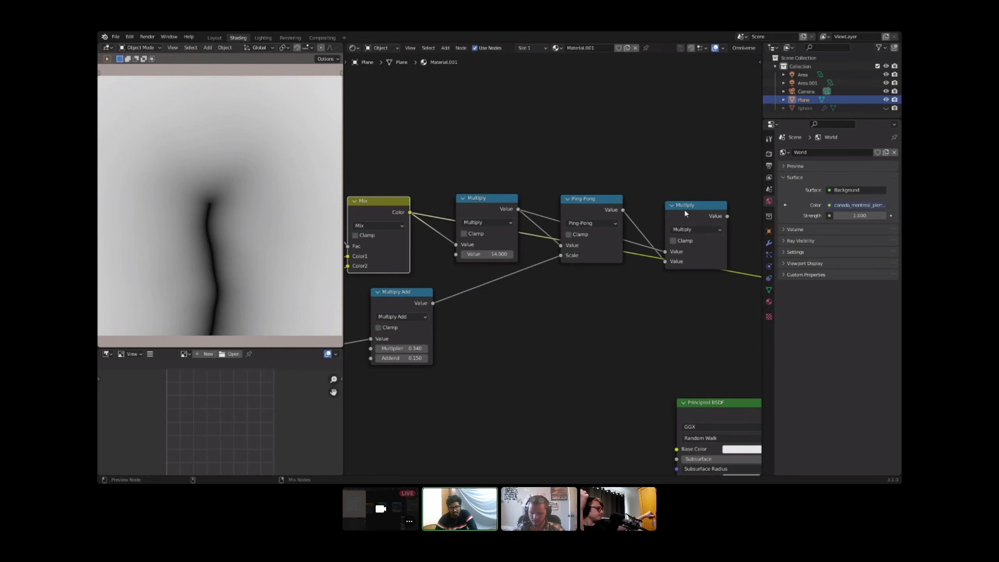
ctrl+scroll(530, 216, left, 5)
ctrl+scroll(410, 258, left, 6)
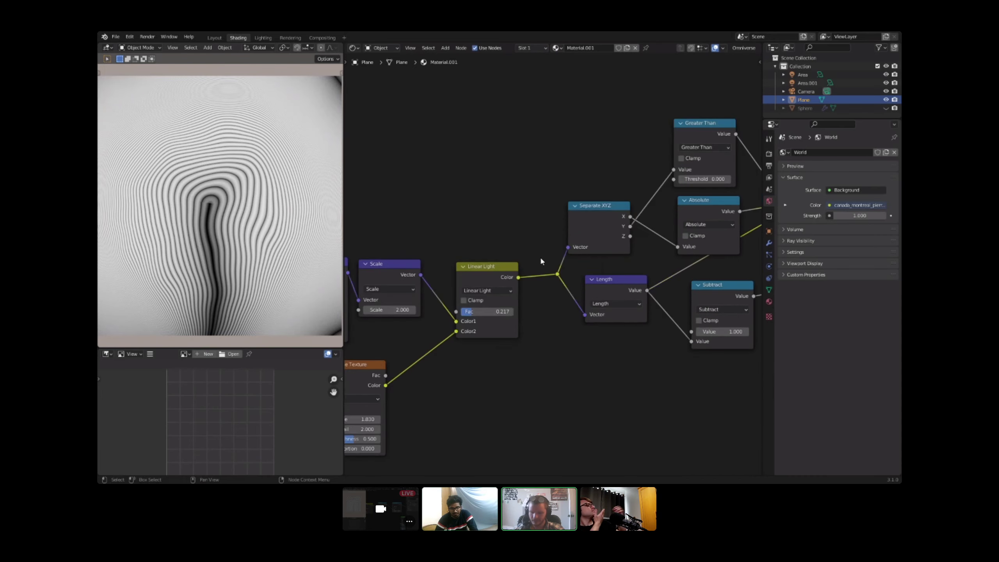
Step: Delete the Linear Light node while keeping the Scale output linked onward, and move the Noise Texture below the Scale node
drag(542, 245, 560, 210)
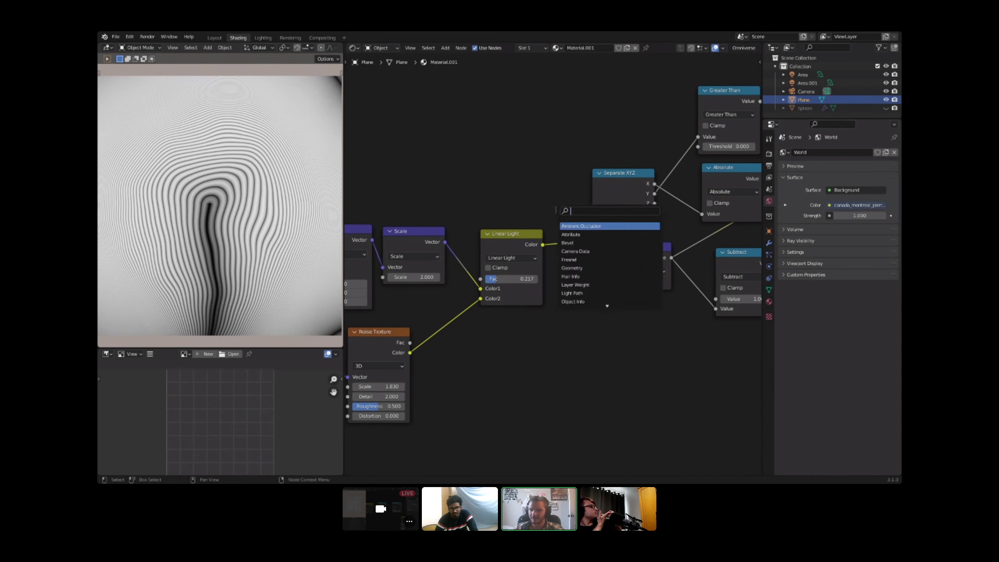
drag(611, 258, 608, 259)
click(520, 238)
key(ctrl+x)
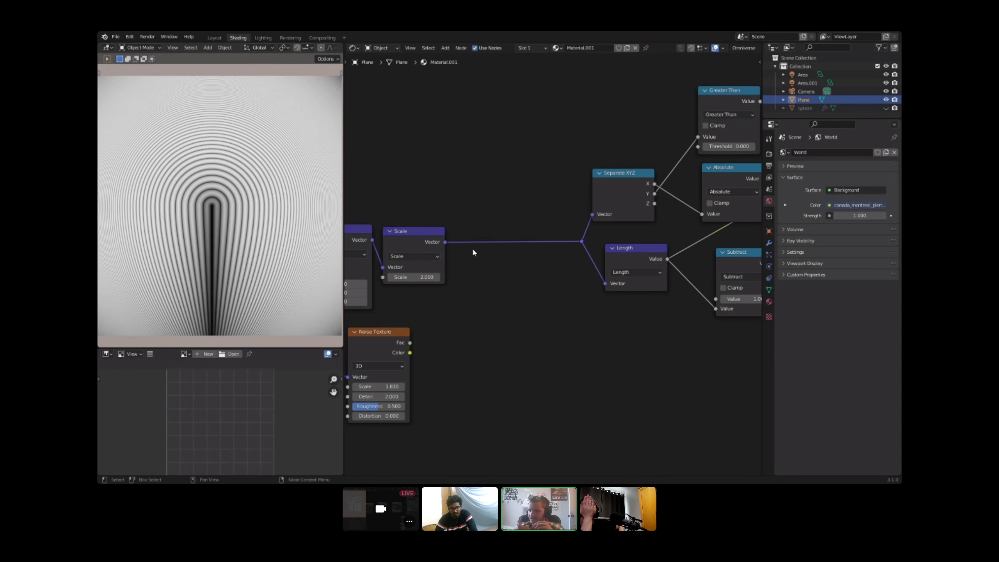
ctrl+scroll(472, 246, left, 2)
drag(432, 328, 486, 325)
scroll(507, 300, down, 4)
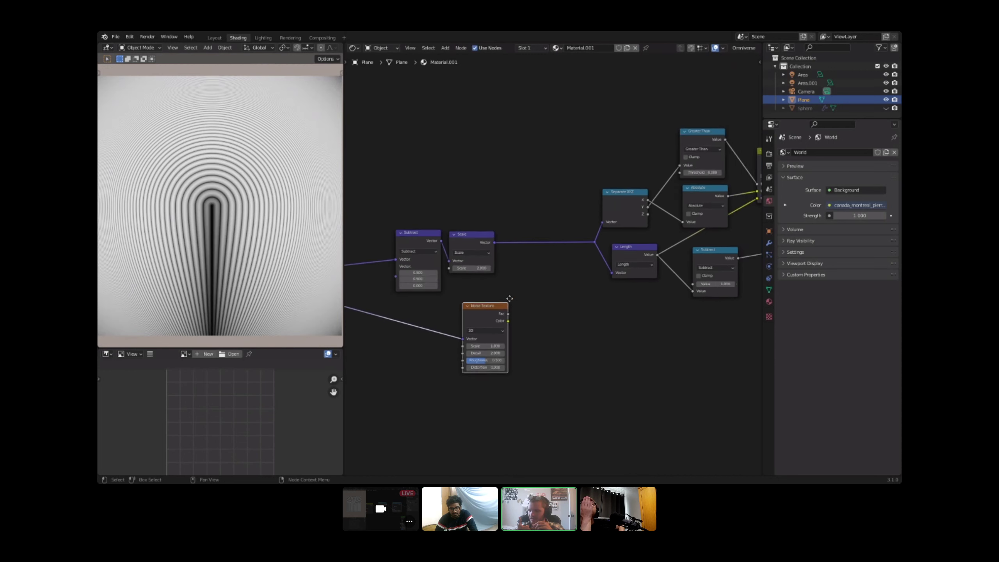
middle_drag(508, 298, 549, 278)
scroll(549, 278, up, 3)
scroll(558, 268, down, 1)
middle_drag(580, 240, 541, 245)
key(shift+a)
key(s)
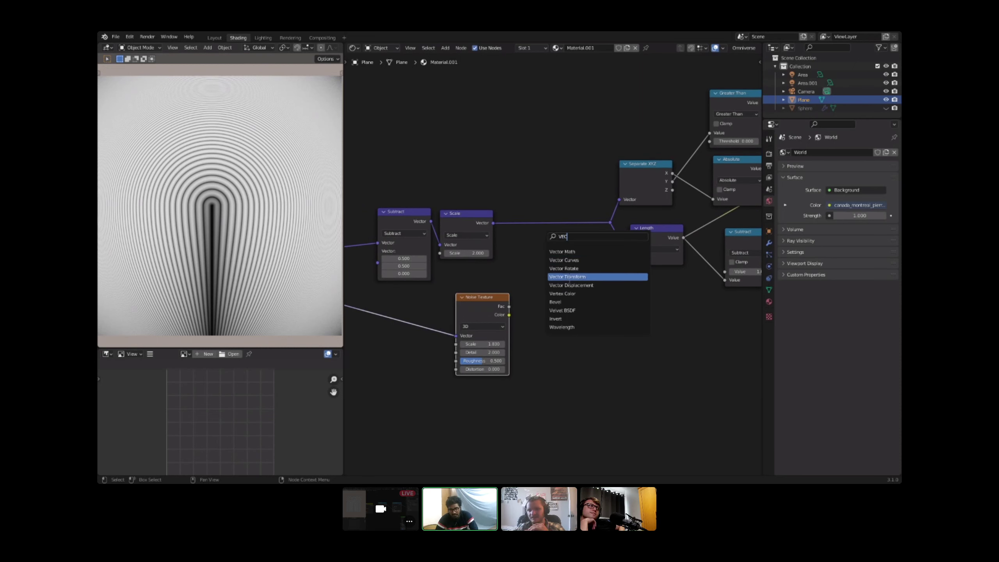
click(570, 260)
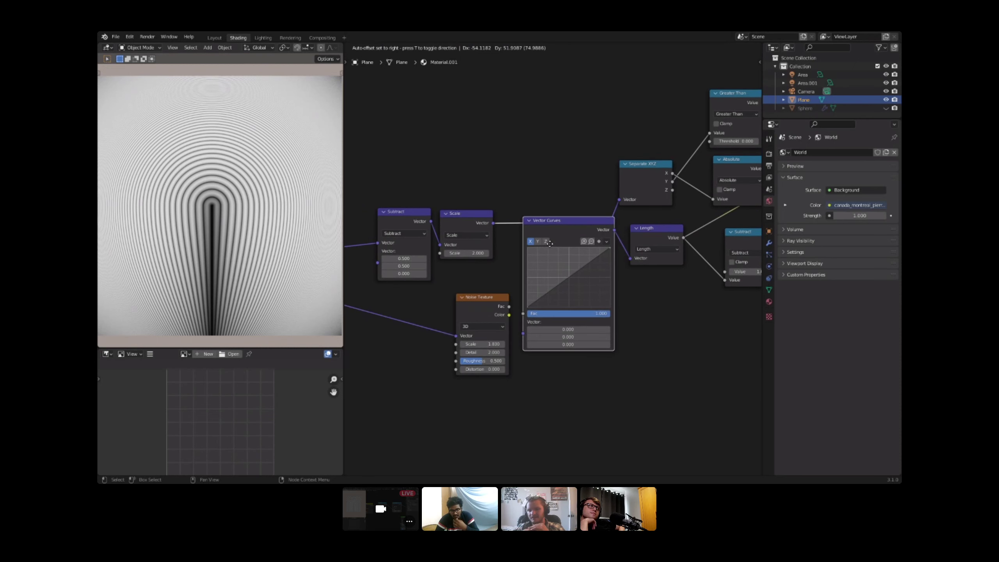
right_click(550, 236)
Step: Insert a Vector Rotate node on the link after the vector Scale node
key(shift+a)
key(s)
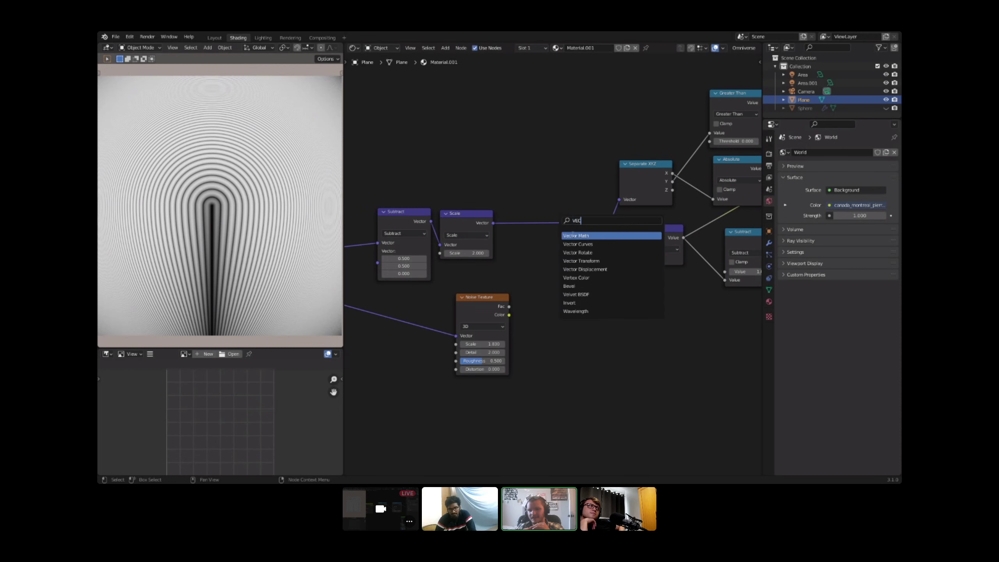
key(Down)
drag(553, 230, 546, 229)
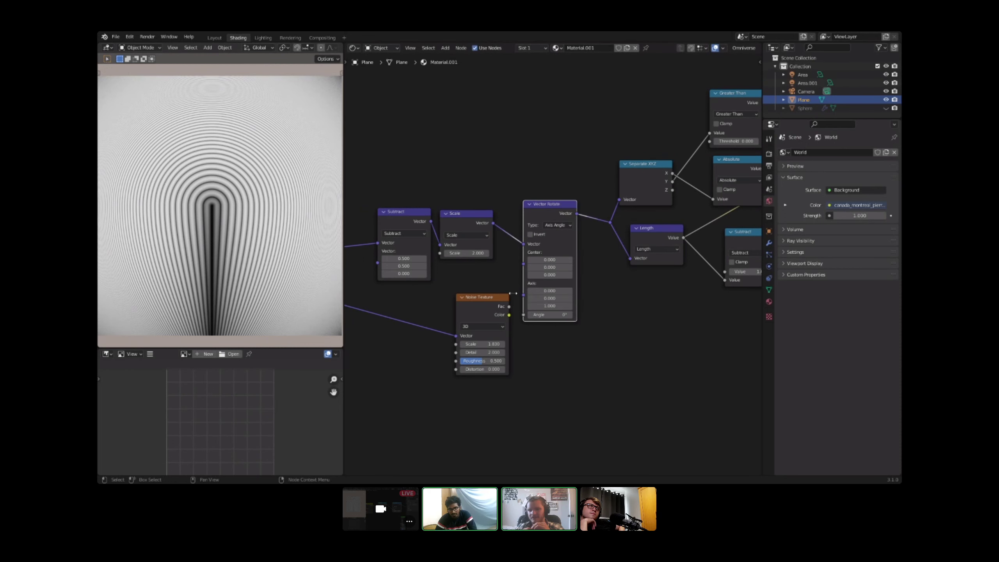
Step: Duplicate the Length node, place the copy below Vector Rotate, and connect the vector Scale output to it
click(654, 232)
middle_drag(655, 232, 681, 194)
key(shift+d)
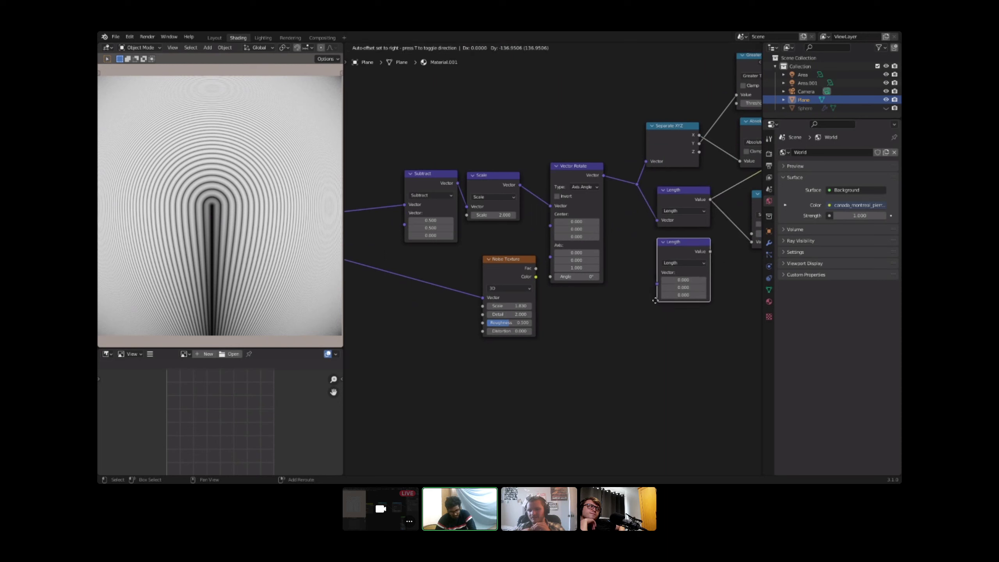
click(653, 307)
drag(520, 185, 630, 344)
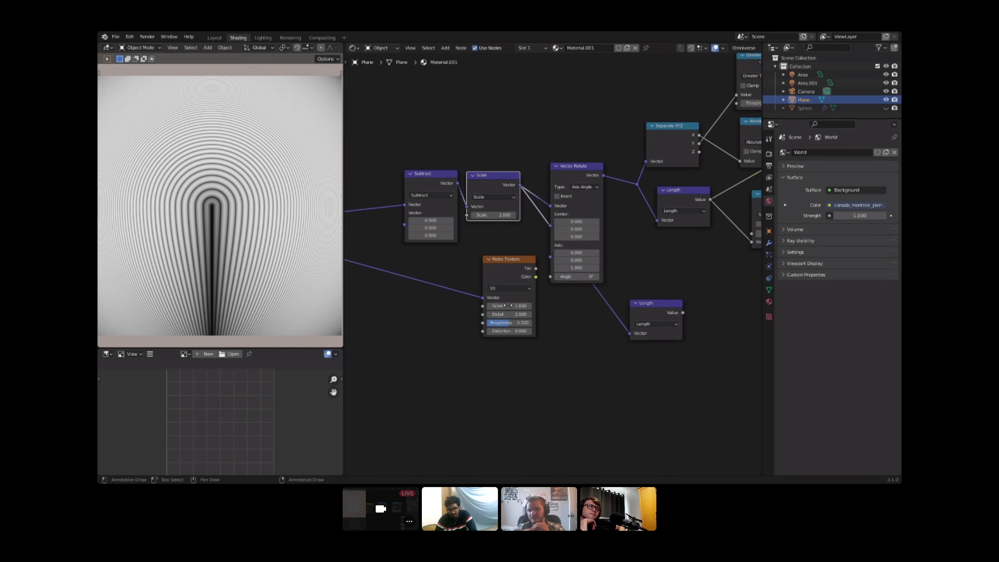
Step: Arrange the duplicated Length node beside the Noise Texture, and move the vector Subtract and Scale nodes next to Texture Coordinate
key(g)
click(448, 296)
middle_drag(554, 225, 732, 238)
scroll(732, 238, down, 4)
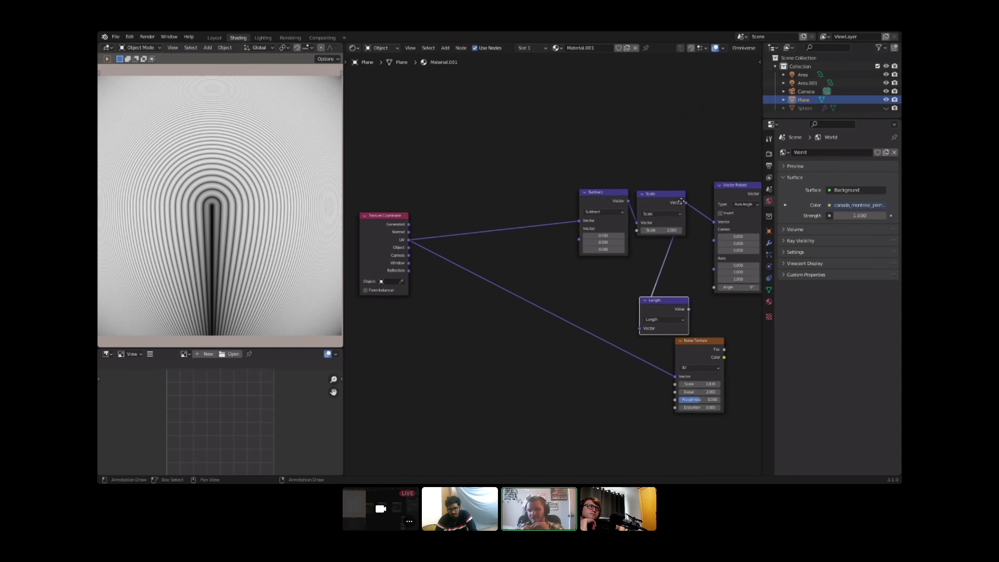
key(g)
click(521, 218)
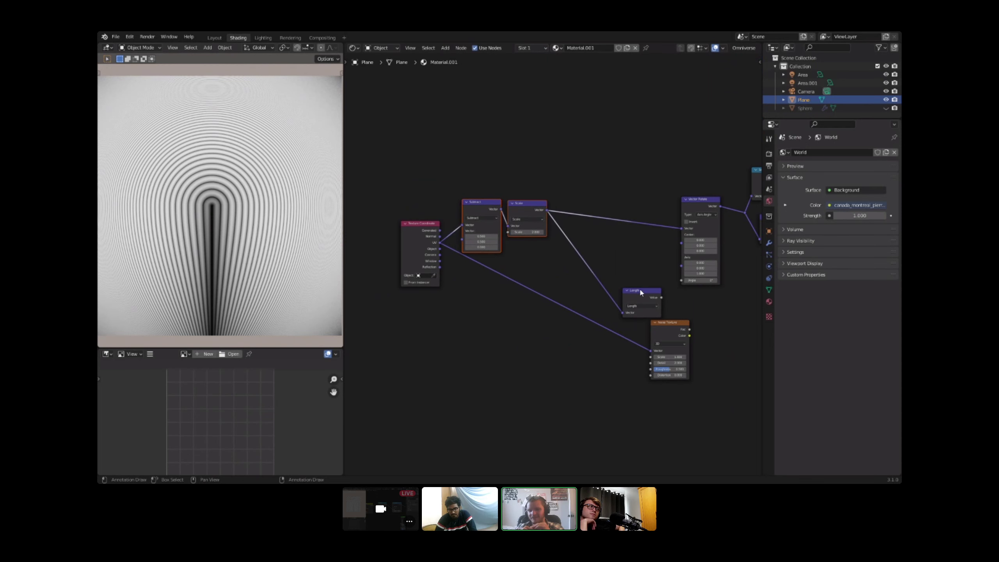
Step: Move the duplicated Length and Noise Texture nodes away from Vector Rotate, and connect the Length value to Vector Rotate's Angle
drag(639, 288, 592, 264)
middle_drag(666, 284, 532, 251)
scroll(533, 250, up, 2)
scroll(533, 253, up, 2)
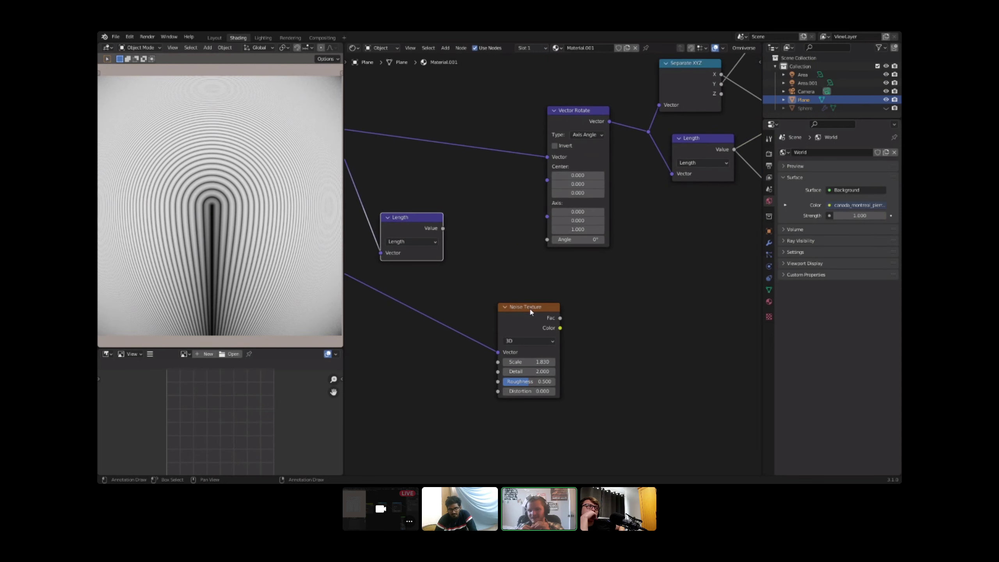
drag(531, 312, 496, 316)
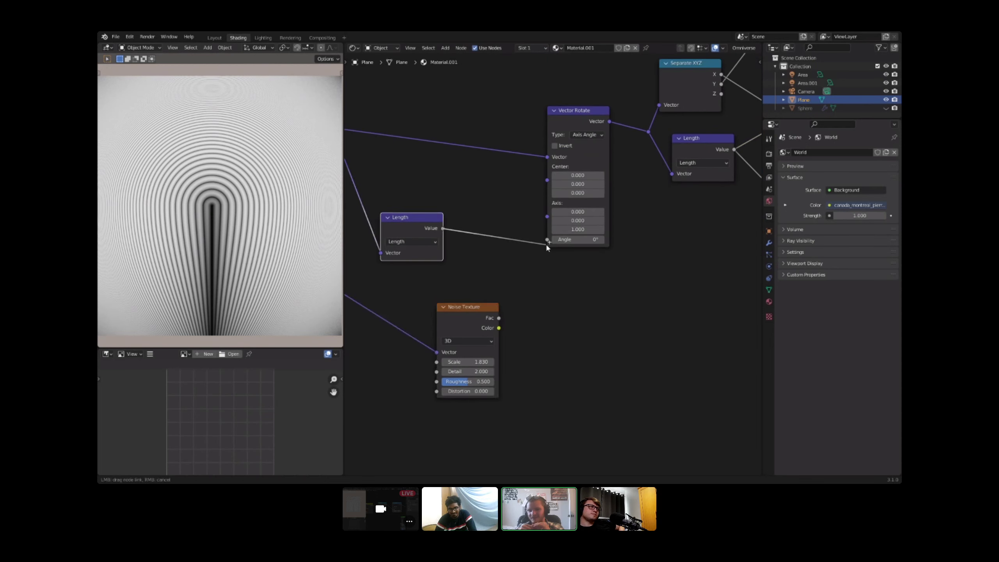
drag(546, 244, 546, 240)
Step: Insert a Math node between Length and Vector Rotate's Angle, set to Multiply with a value of 0.500
key(shift+a)
key(s)
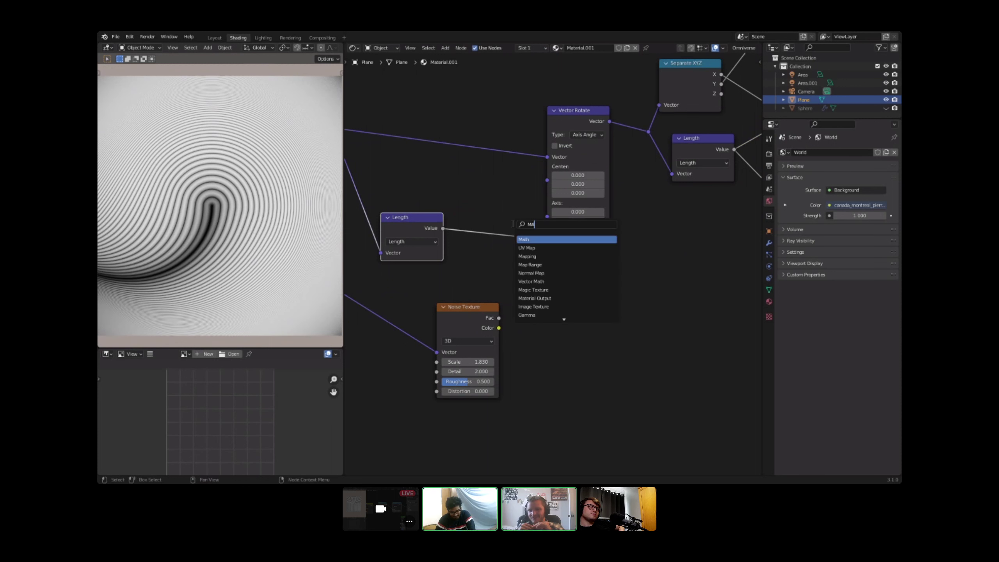
key(shift+a)
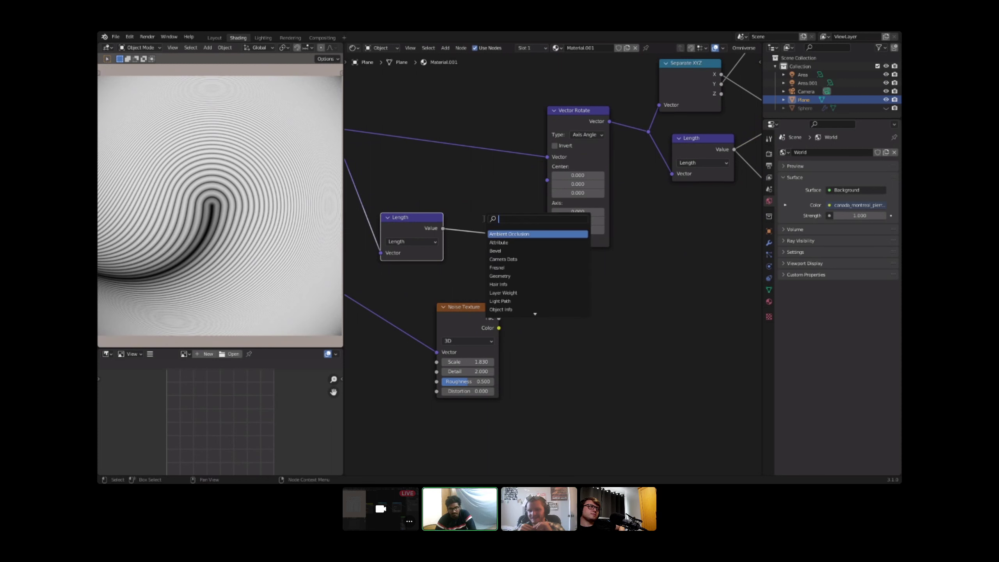
text(math)
key(Return)
click(479, 212)
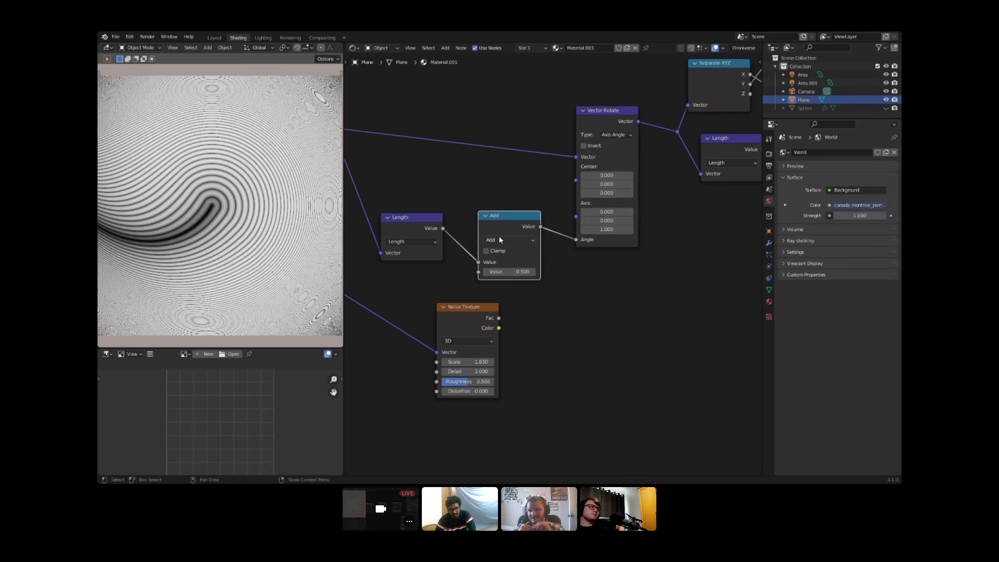
click(499, 239)
key(m)
mouse_move(511, 272)
mouse_down()
mouse_move(570, 271)
mouse_move(460, 271)
mouse_move(521, 272)
mouse_move(510, 272)
mouse_up()
middle_drag(510, 272, 528, 276)
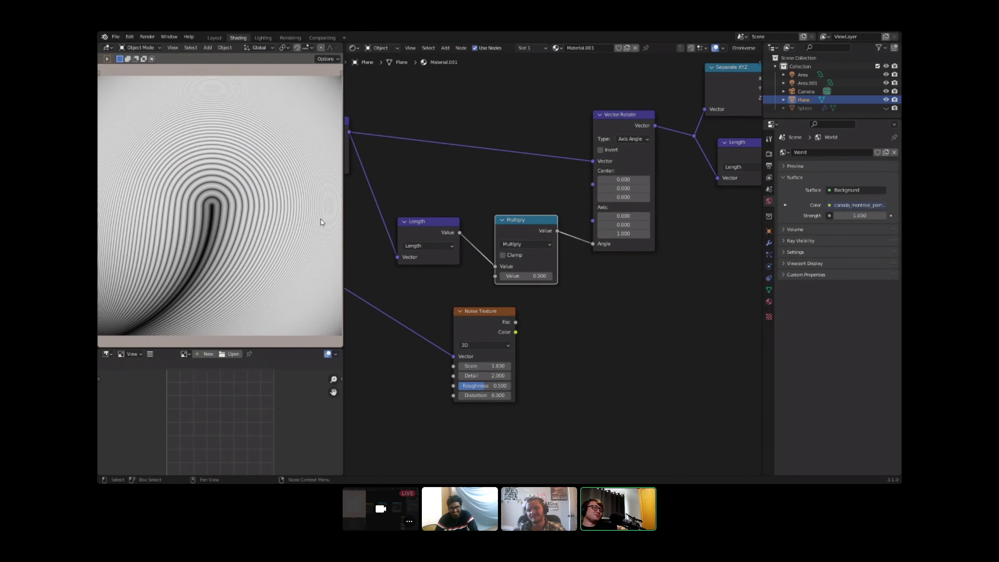
Step: Preview the outputs of the duplicated Length node, Vector Rotate, and the Length node after it
scroll(321, 221, down, 1)
ctrl+shift+click(435, 229)
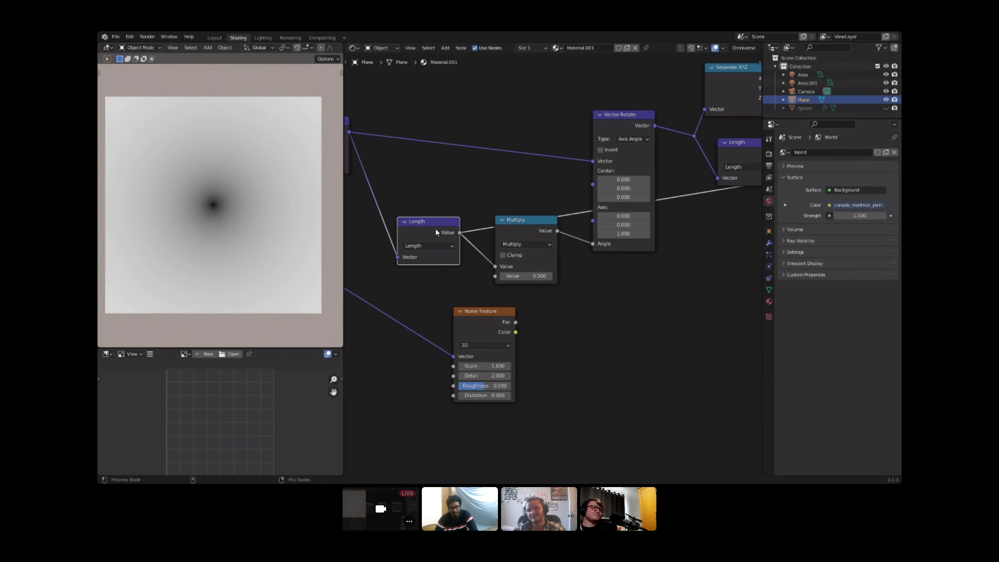
ctrl+shift+click(627, 125)
scroll(627, 125, down, 3)
ctrl+shift+click(597, 182)
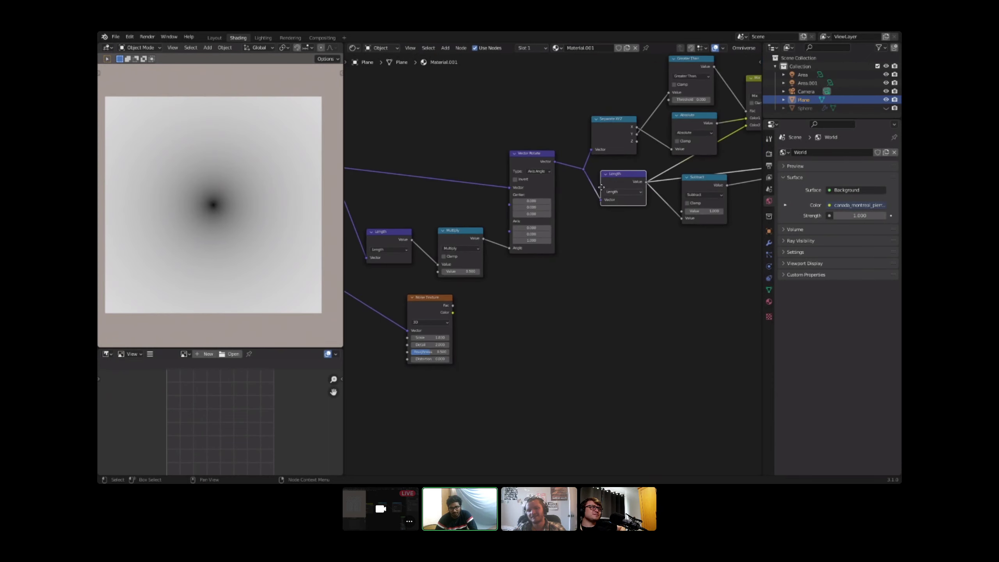
Step: Reroute the vector Scale output past Vector Rotate, and place Vector Rotate on the Separate XYZ branch only
middle_drag(601, 187, 562, 163)
middle_drag(486, 197, 510, 228)
middle_drag(569, 178, 549, 215)
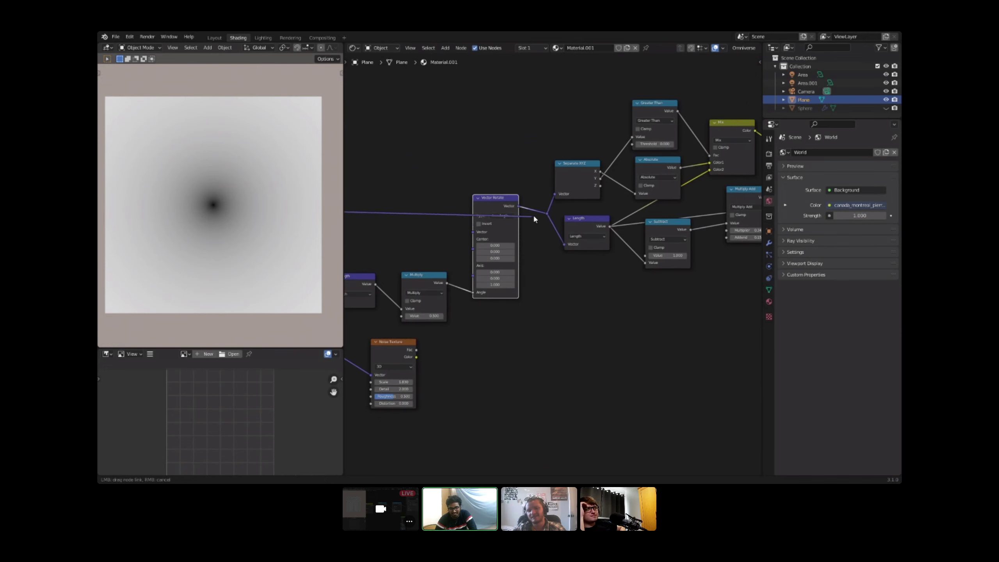
drag(511, 209, 597, 193)
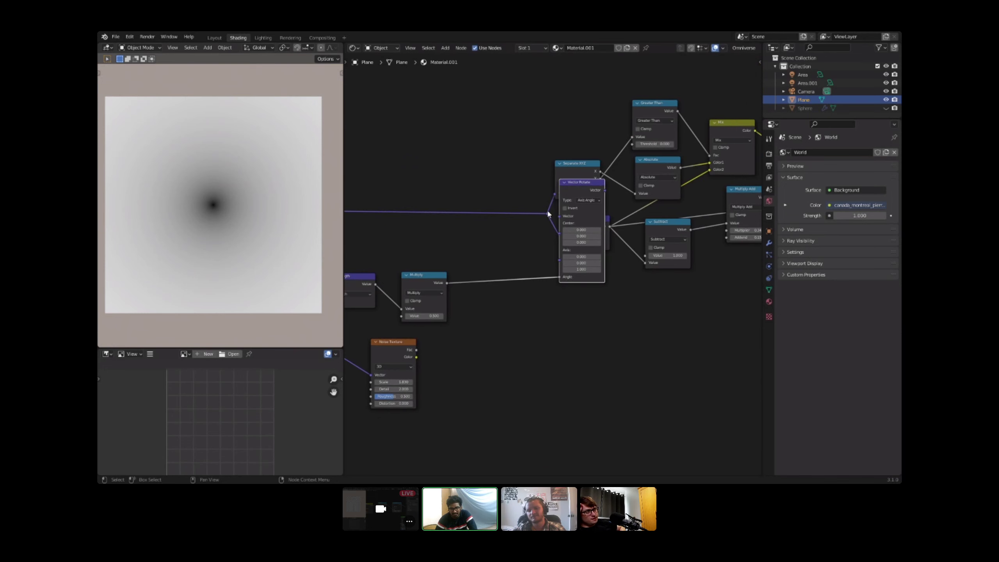
drag(546, 214, 539, 214)
drag(529, 181, 554, 202)
key(g)
click(457, 222)
Step: Move the original Length node before Vector Rotate, feed its value into Multiply, and shift Multiply below Vector Rotate
middle_drag(566, 169, 615, 155)
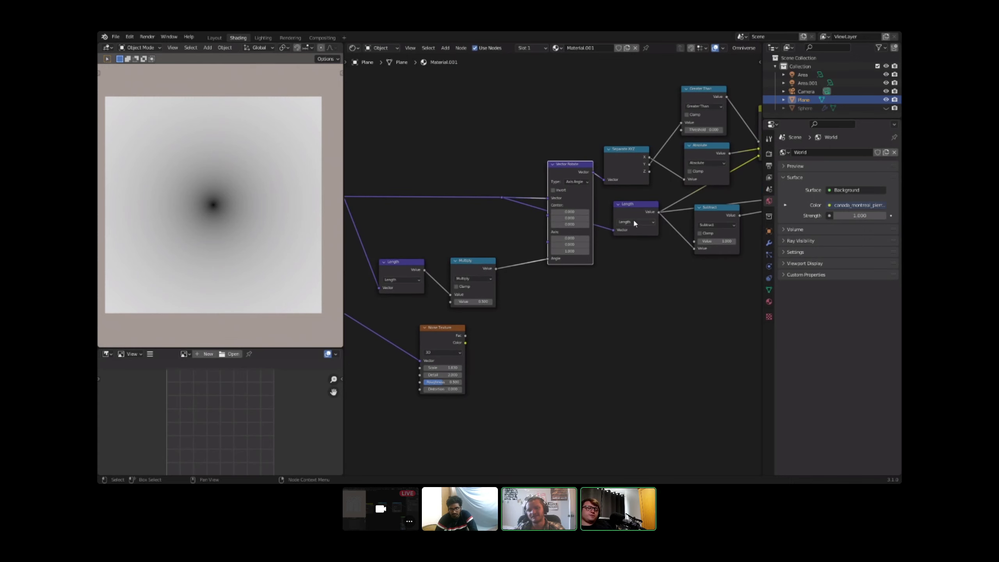
drag(627, 209, 482, 223)
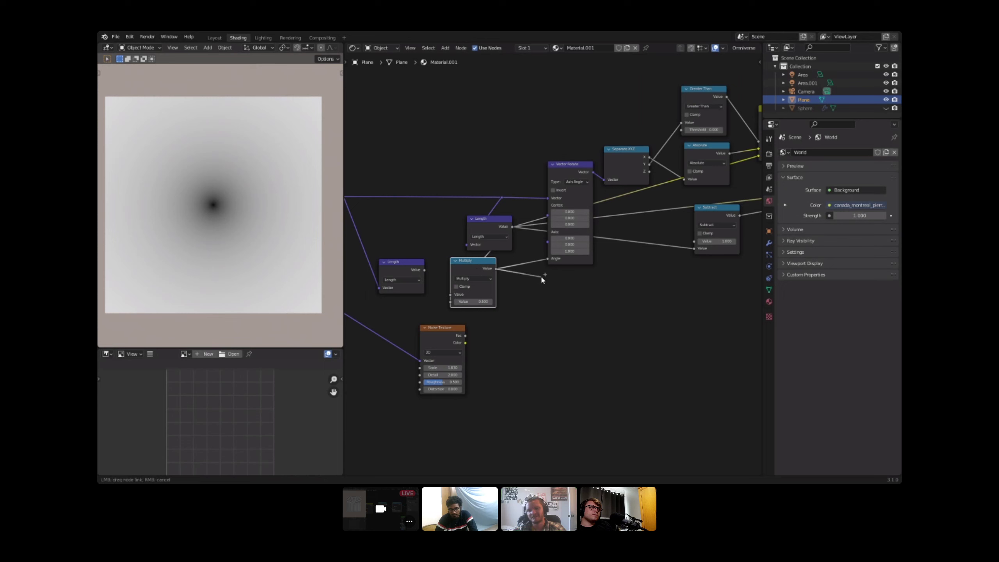
drag(483, 268, 546, 278)
Step: Expand the Ping-Pong node and preview its output on the plane
middle_drag(660, 137, 576, 180)
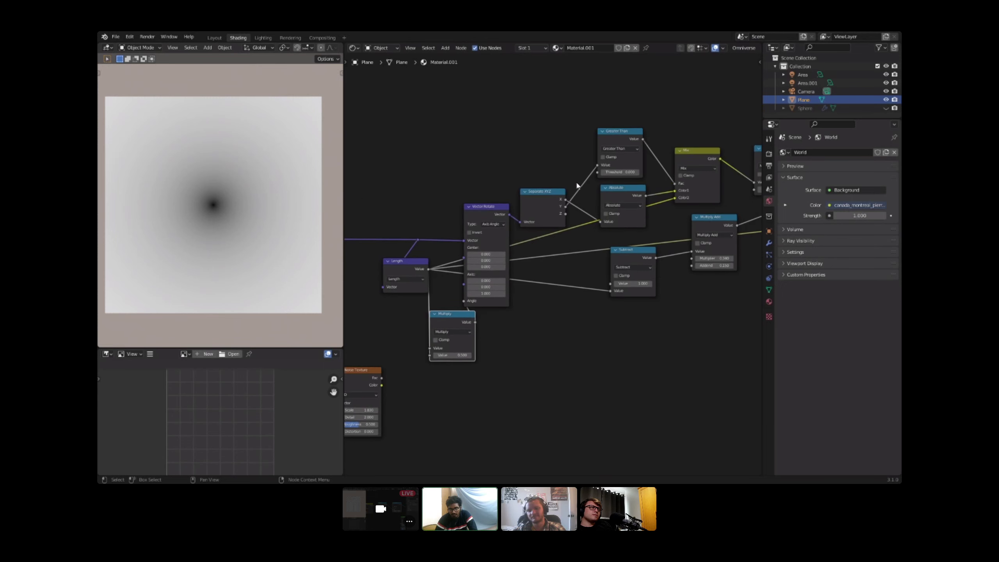
middle_drag(685, 182, 545, 189)
ctrl+shift+click(696, 159)
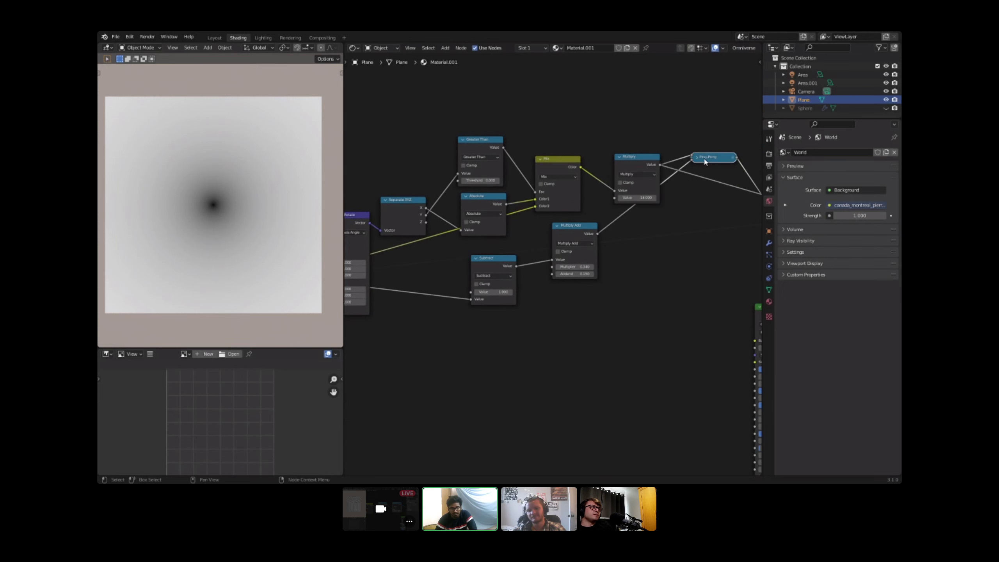
ctrl+shift+click(705, 162)
click(697, 158)
Step: Move the original Length node back toward the vector Scale node, and reposition Multiply clear of Vector Rotate
middle_drag(435, 254, 626, 204)
scroll(615, 208, up, 3)
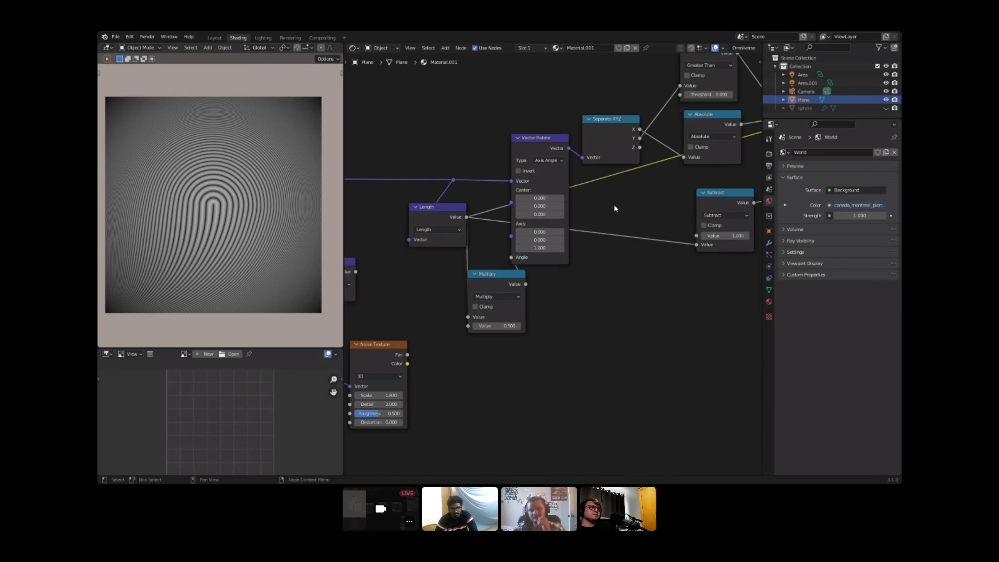
mouse_move(511, 326)
mouse_down()
mouse_move(562, 325)
mouse_move(509, 326)
mouse_up()
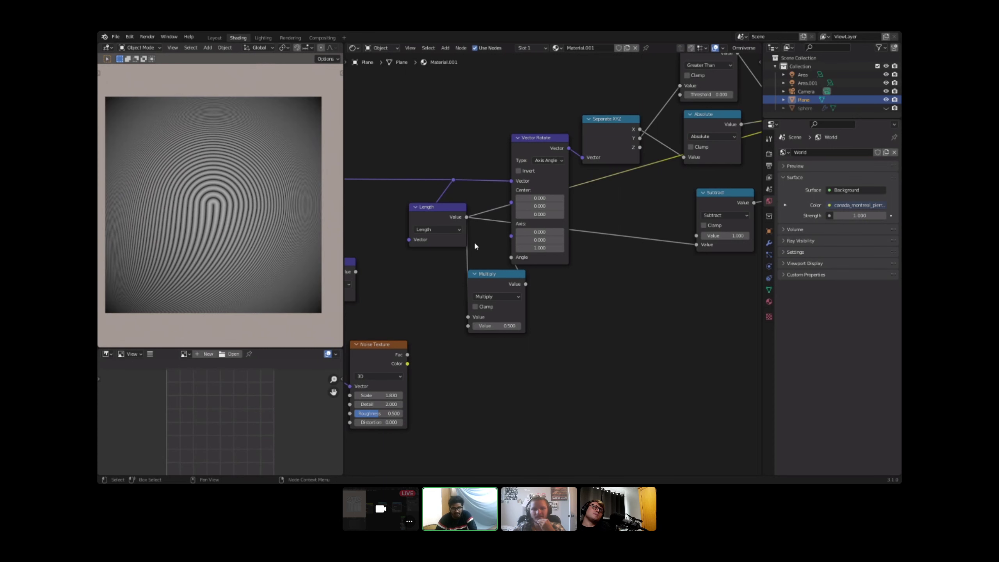
middle_drag(436, 175, 609, 207)
drag(563, 189, 616, 280)
key(g)
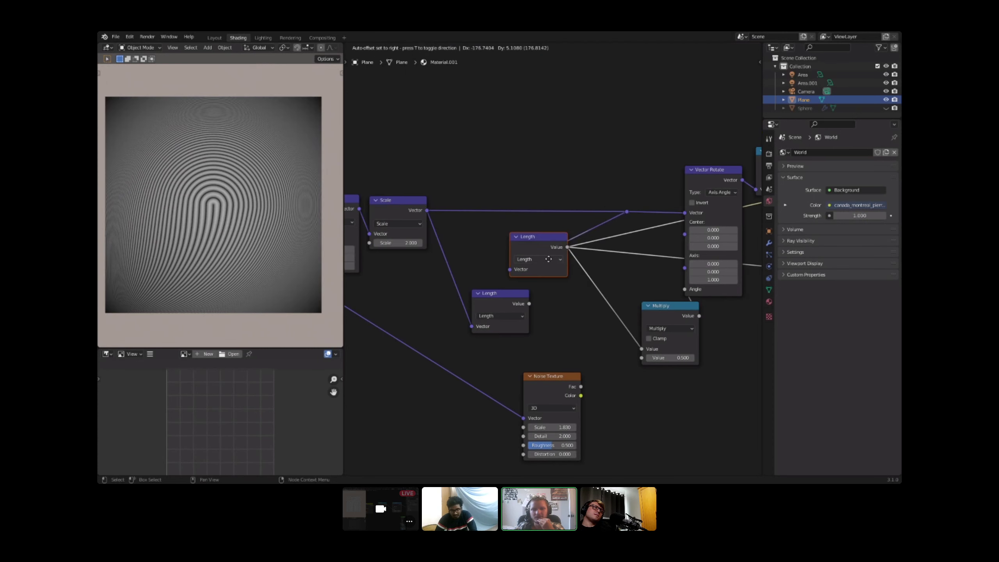
click(546, 263)
middle_drag(649, 262, 537, 262)
scroll(548, 309, up, 3)
drag(569, 310, 525, 306)
key(shift+a)
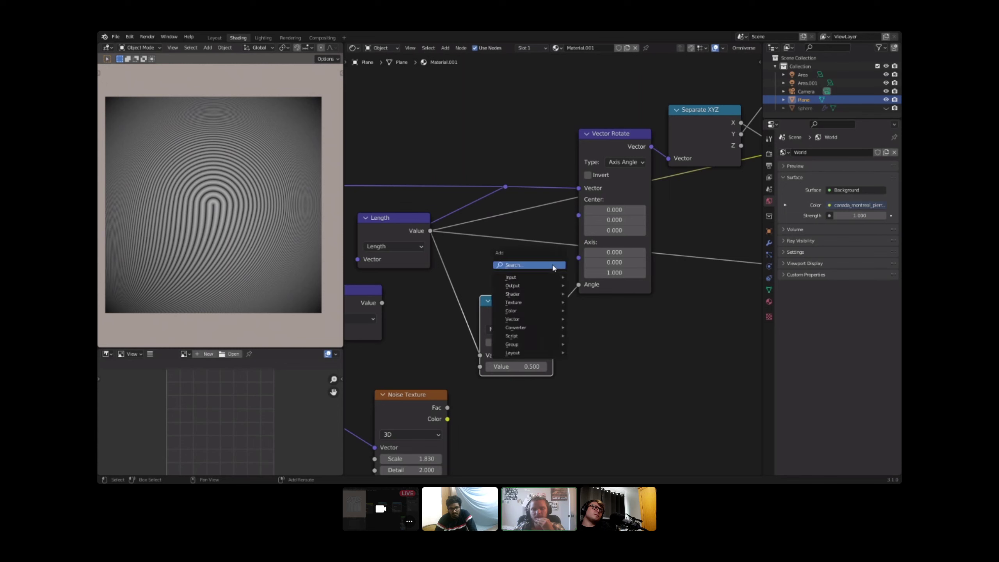
click(552, 264)
key(Escape)
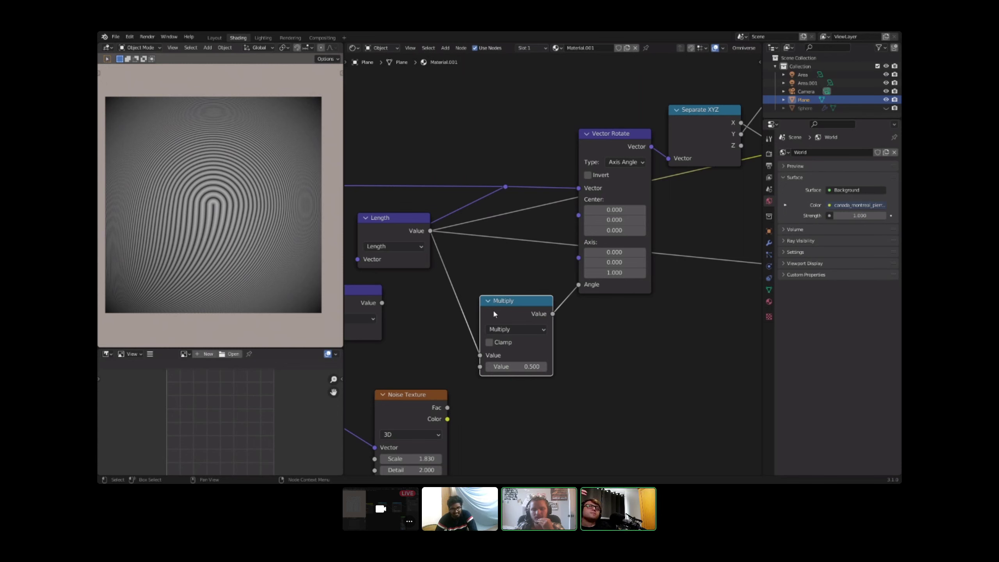
key(super)
key(super)
Step: Dissolve the reroute point so the vector Scale output links directly to Length and Vector Rotate, and shift Multiply slightly
middle_drag(466, 257, 601, 229)
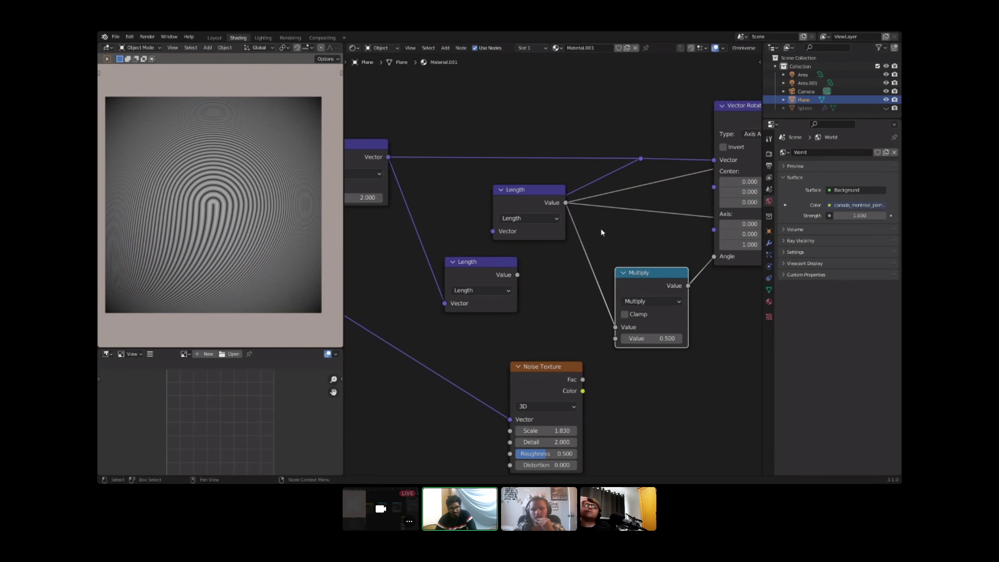
key(ctrl+x)
middle_drag(621, 175, 515, 158)
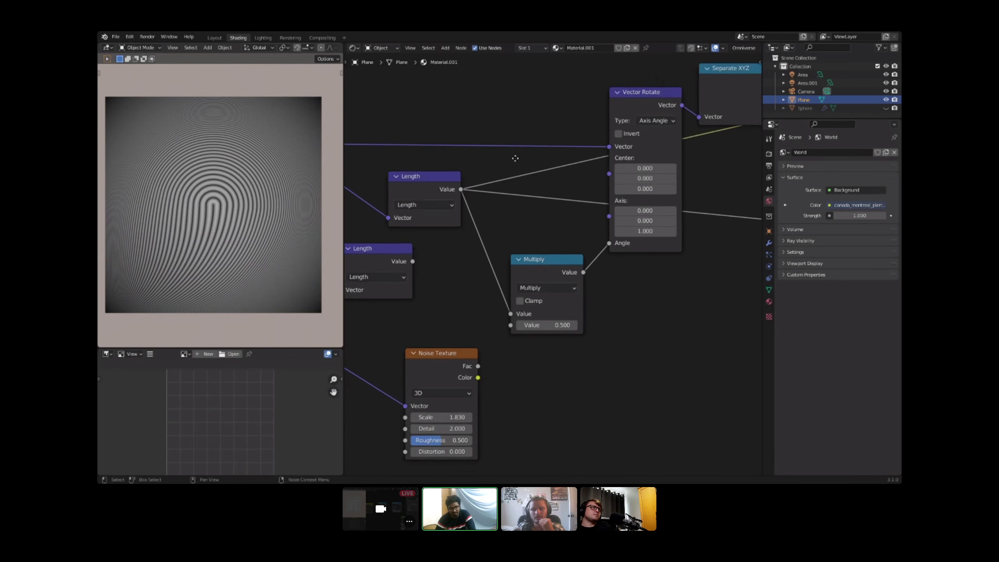
scroll(548, 216, up, 1)
drag(543, 265, 522, 261)
middle_drag(571, 240, 466, 245)
key(shift+a)
click(490, 223)
click(490, 224)
Step: Set the Multiply Add node's Multiplier to 0.980 and its Addend to 0.400 to widen the stripes
scroll(466, 245, down, 1)
scroll(465, 246, down, 4)
middle_drag(559, 215, 502, 248)
scroll(551, 224, up, 1)
scroll(539, 238, up, 2)
drag(527, 248, 559, 235)
scroll(538, 241, down, 3)
middle_drag(354, 268, 500, 271)
scroll(501, 272, up, 3)
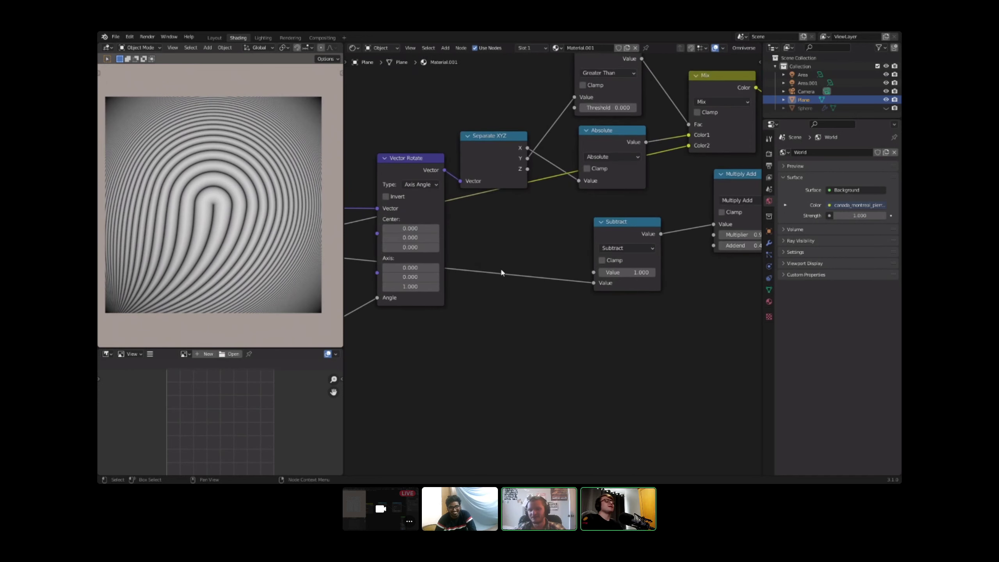
Step: Preview the final Multiply node, delete it from the end of the chain, and preview the Ping-Pong output instead
scroll(500, 272, right, 15)
ctrl+shift+click(649, 205)
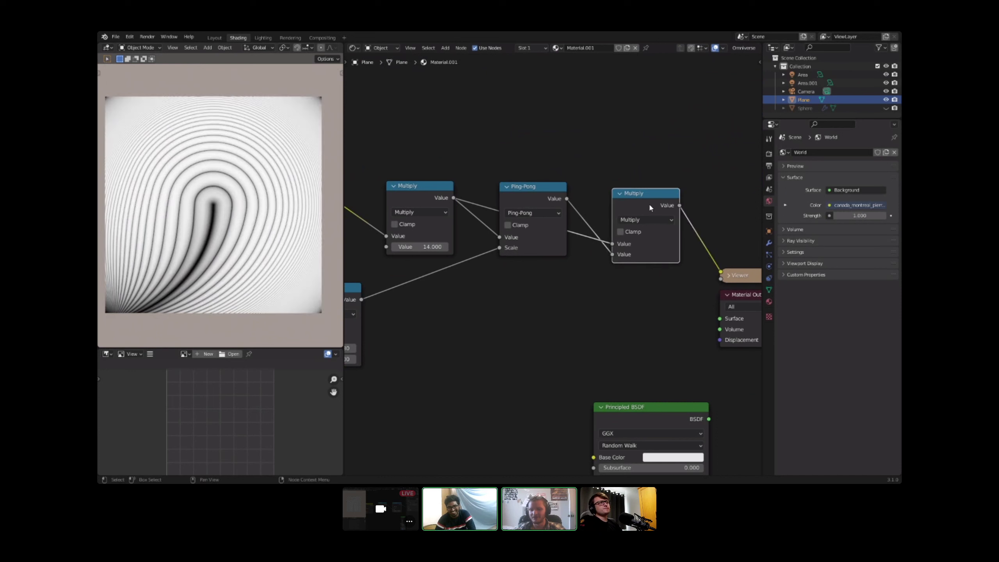
key(ctrl+x)
ctrl+shift+click(528, 197)
Step: Delete the unused duplicate Length node above the Noise Texture
middle_drag(529, 196, 693, 183)
scroll(609, 275, down, 3)
middle_drag(608, 275, 744, 271)
middle_drag(346, 270, 509, 275)
scroll(510, 274, down, 5)
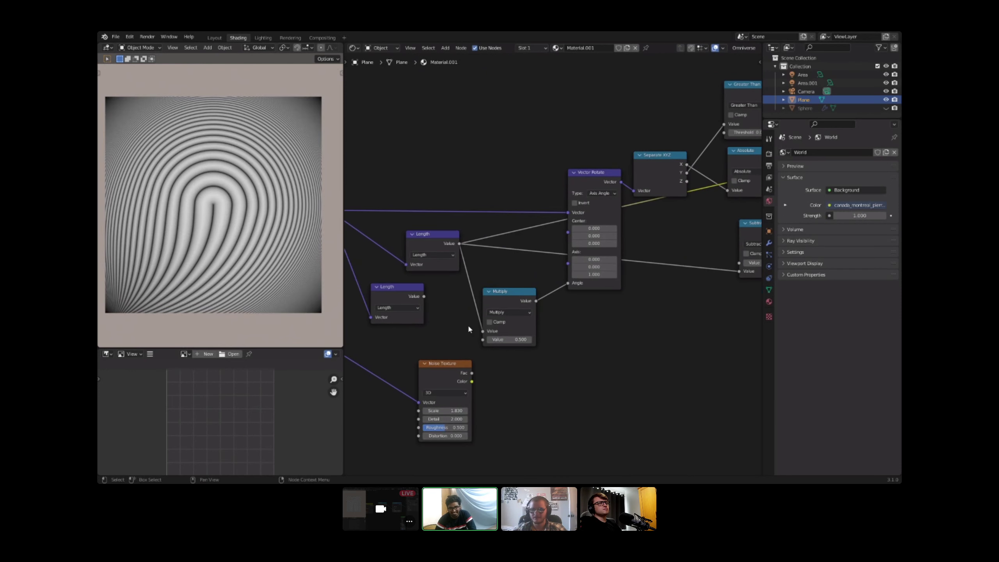
scroll(454, 369, up, 2)
click(412, 309)
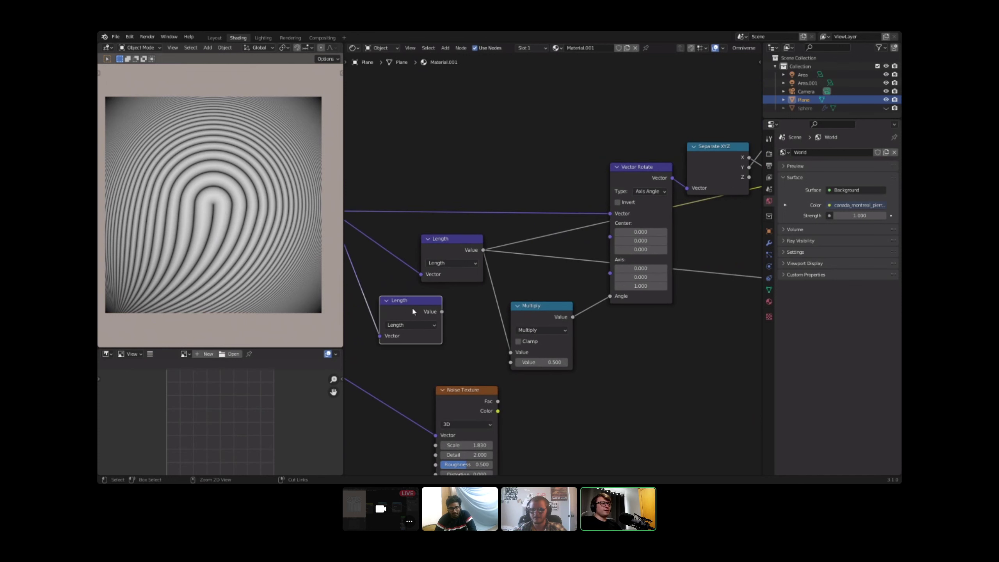
key(x)
Step: Move the Multiply node up toward Vector Rotate's Angle input and fine-tune its multiplier value
ctrl+scroll(484, 315, right, 3)
drag(516, 316, 530, 303)
middle_drag(552, 282, 572, 269)
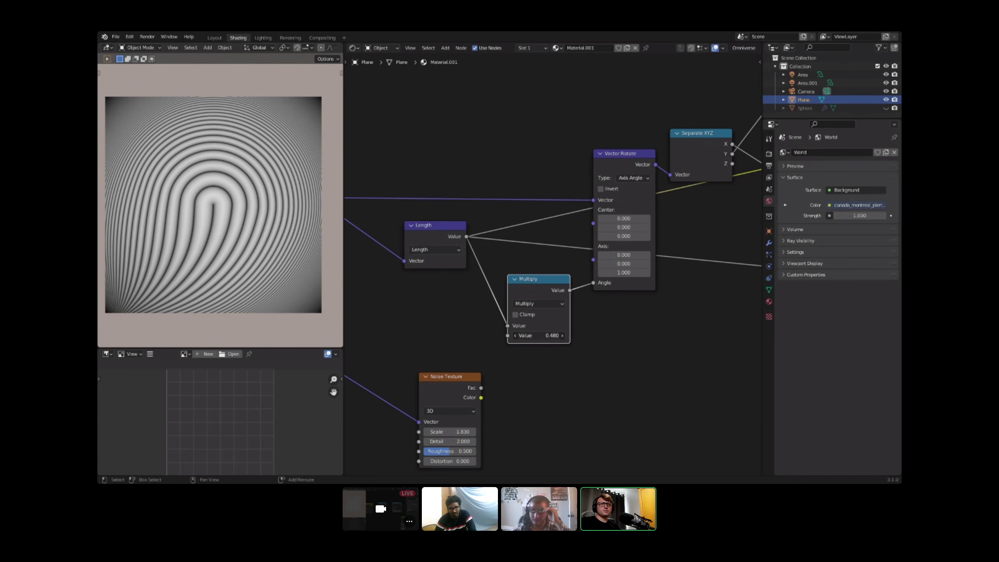
mouse_move(538, 336)
mouse_down()
mouse_move(522, 336)
mouse_move(552, 335)
mouse_up()
ctrl+scroll(404, 341, left, 8)
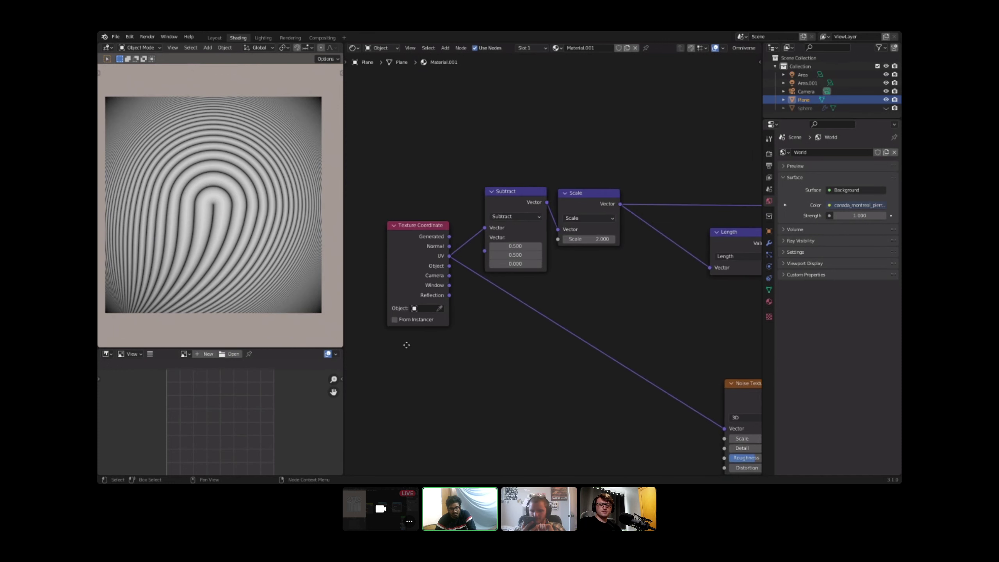
drag(626, 237, 601, 237)
Step: Replace the Multiply Add node between Subtract and Ping-Pong's Scale with a Map Range node
middle_drag(661, 251, 581, 313)
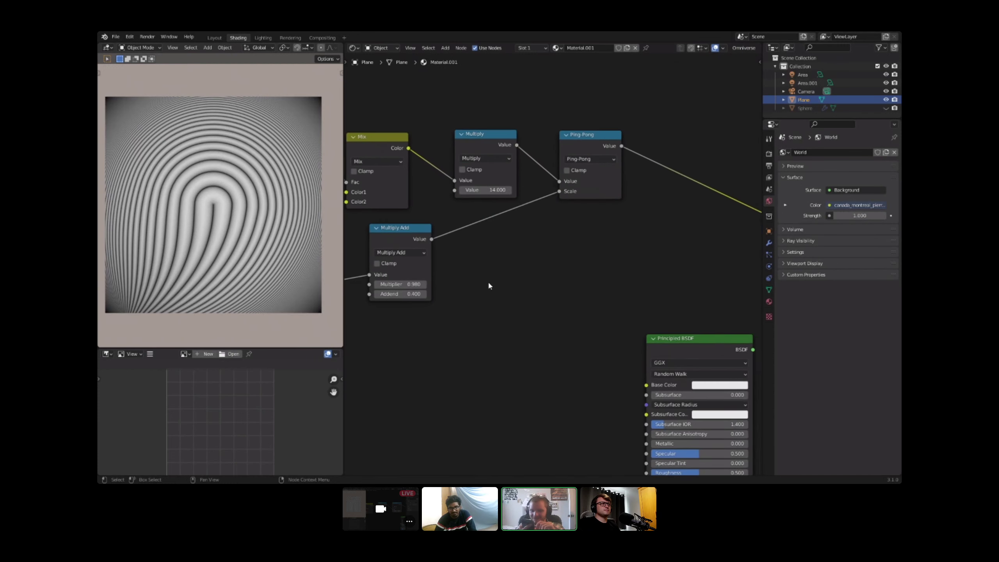
scroll(496, 276, up, 1)
ctrl+scroll(504, 267, left, 2)
click(489, 234)
key(ctrl+x)
key(shift+a)
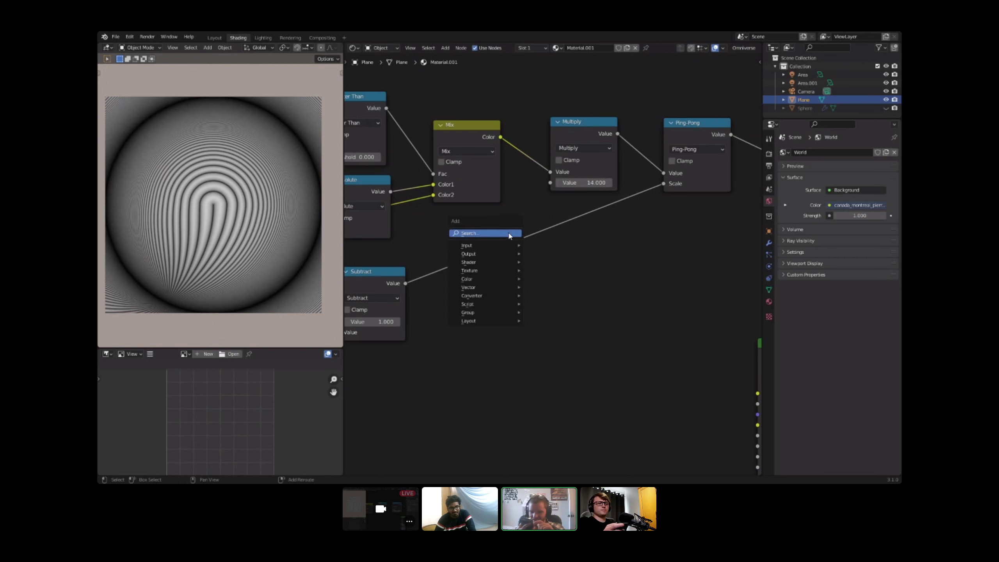
click(509, 234)
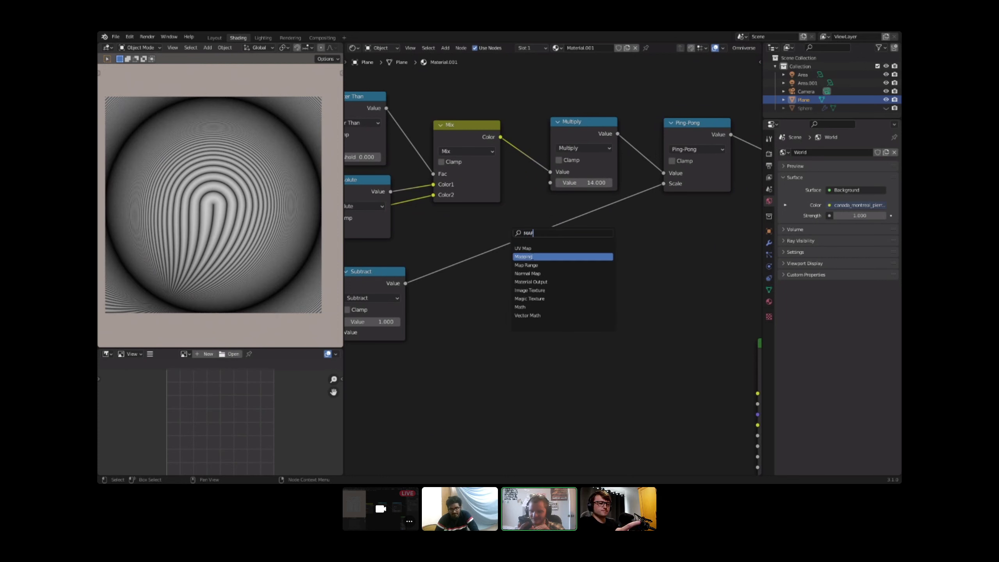
click(533, 266)
click(495, 264)
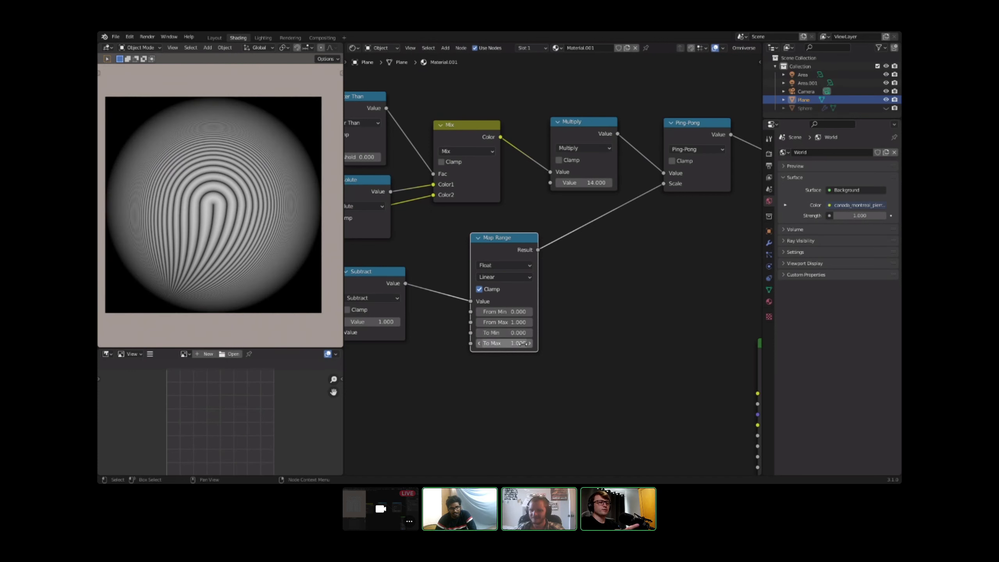
Step: Try other values for Map Range's From Max and To Max and for the Subtract node's first value
drag(504, 322, 483, 322)
right_click(483, 322)
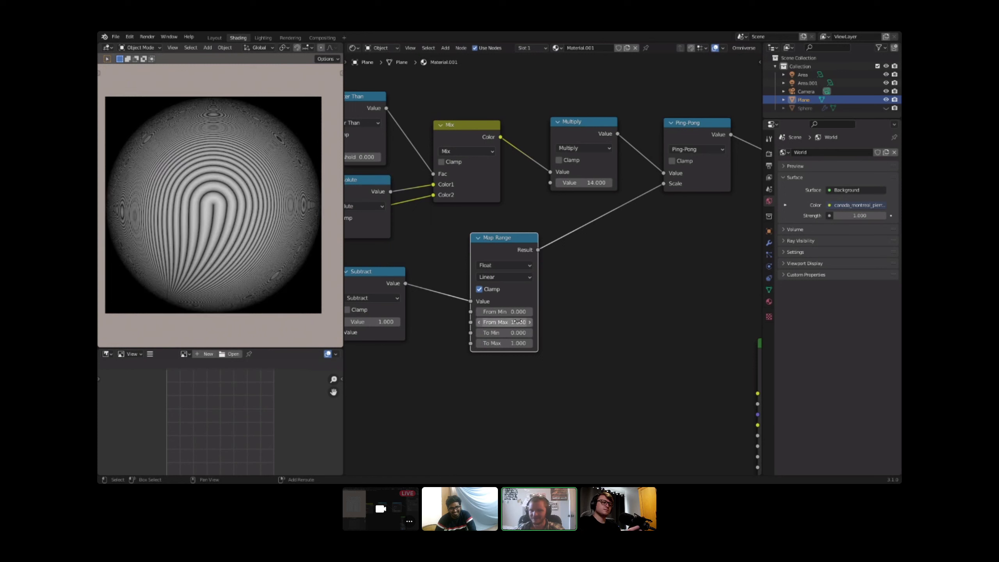
middle_drag(485, 314, 631, 286)
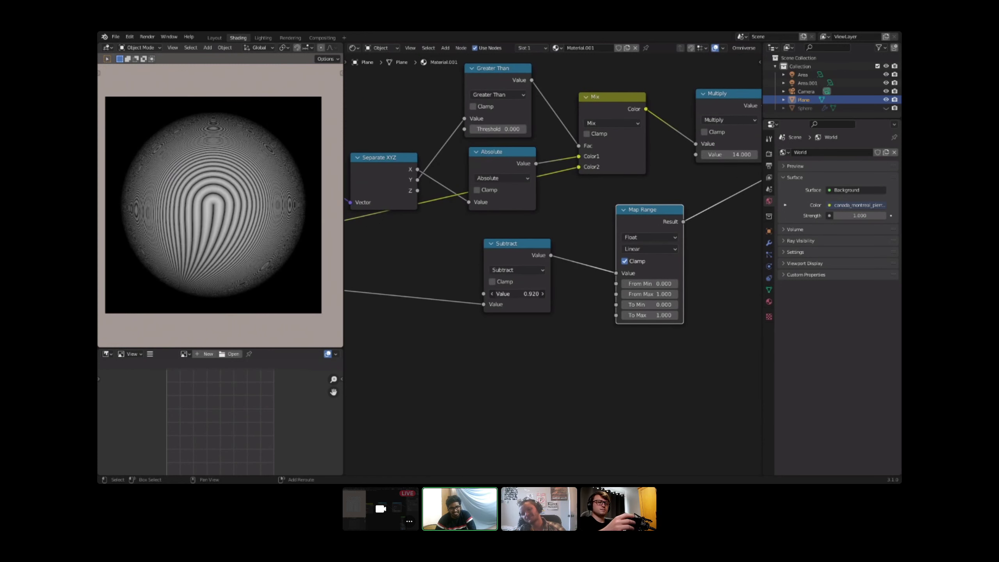
scroll(583, 306, up, 2)
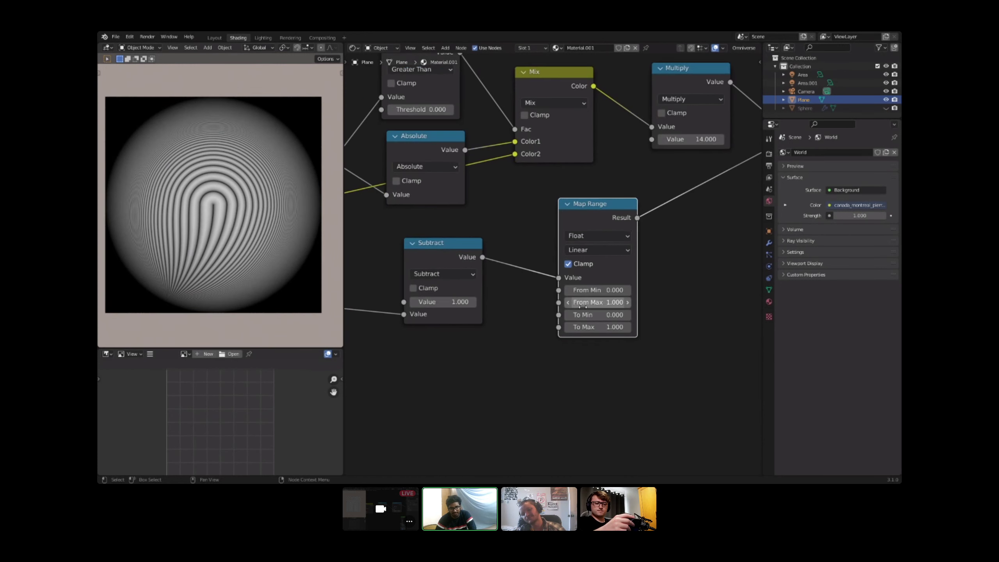
mouse_move(607, 327)
mouse_down()
mouse_move(639, 327)
mouse_move(601, 327)
mouse_up()
middle_drag(637, 307, 582, 318)
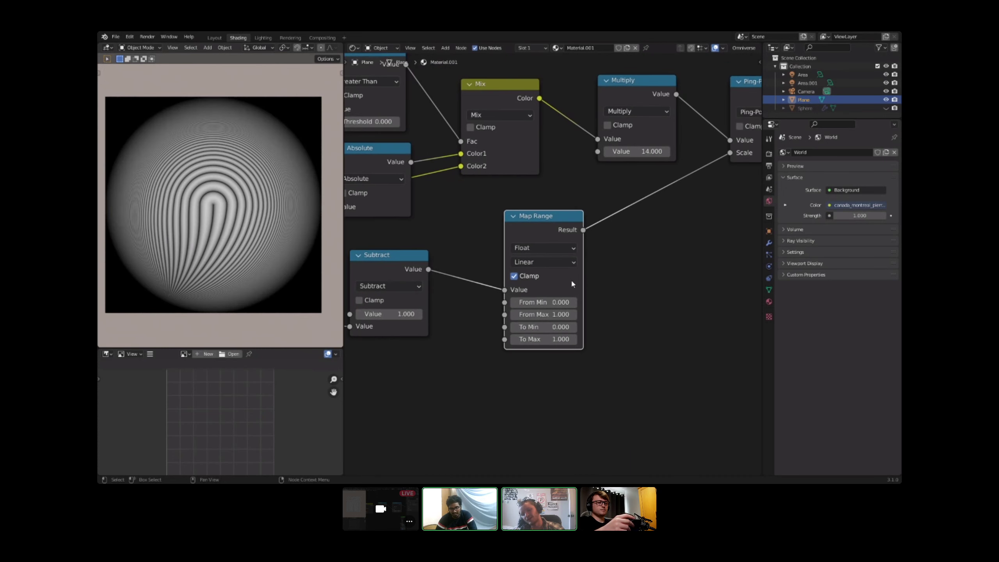
Step: Try other values for Map Range's From Min and a lower first value on the Subtract node feeding it
scroll(571, 280, down, 1)
middle_drag(581, 271, 535, 280)
middle_drag(694, 120, 597, 148)
middle_drag(432, 318, 518, 257)
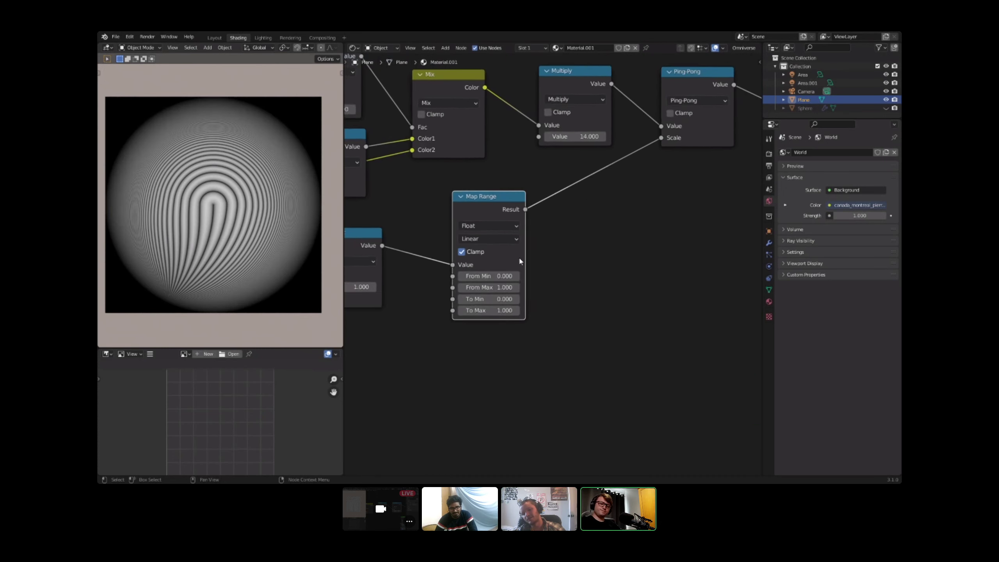
scroll(521, 256, up, 1)
drag(494, 277, 468, 289)
key(BackSpace)
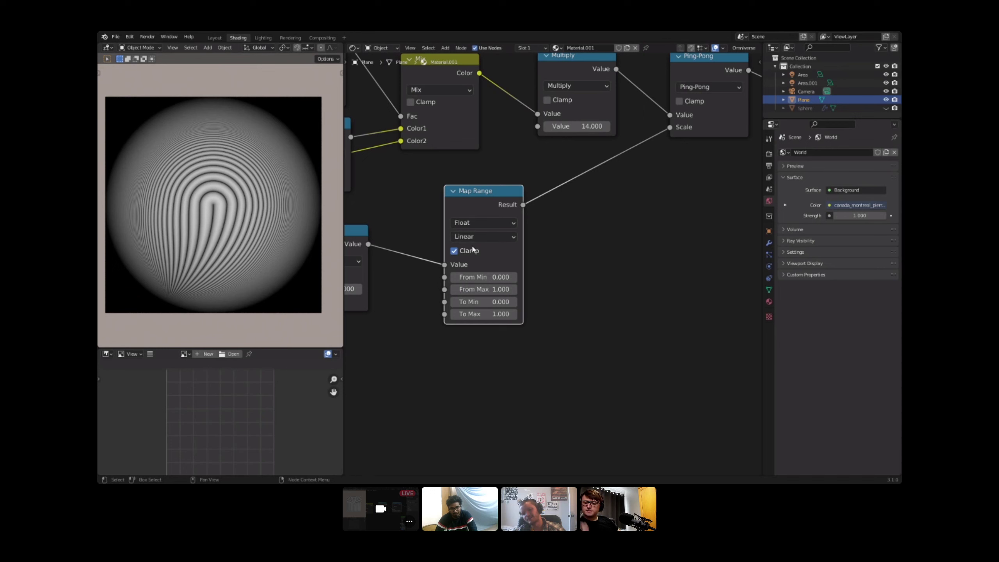
scroll(493, 290, down, 1)
middle_drag(494, 281, 531, 273)
scroll(545, 244, down, 2)
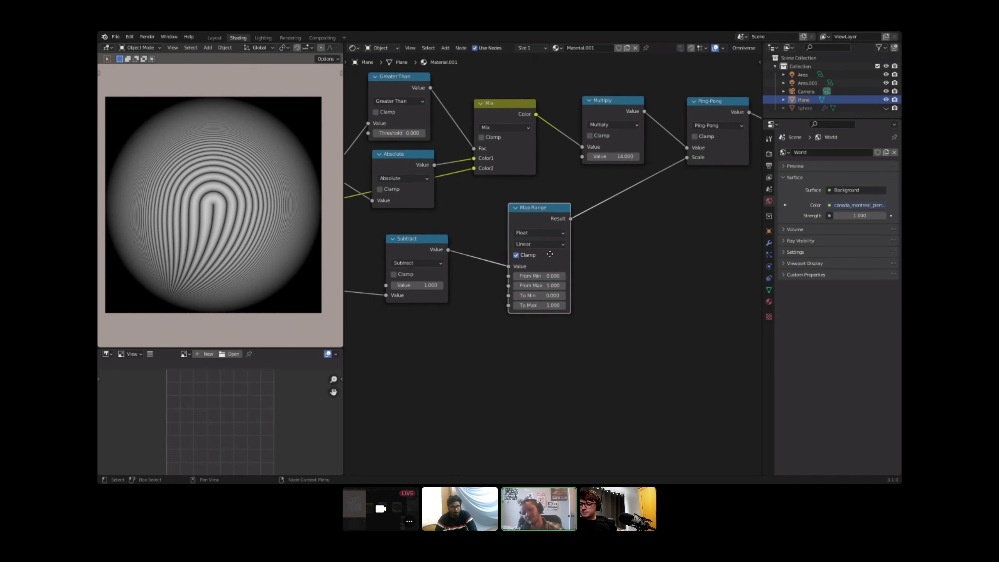
middle_drag(552, 221, 578, 246)
scroll(580, 246, up, 3)
middle_drag(696, 209, 591, 210)
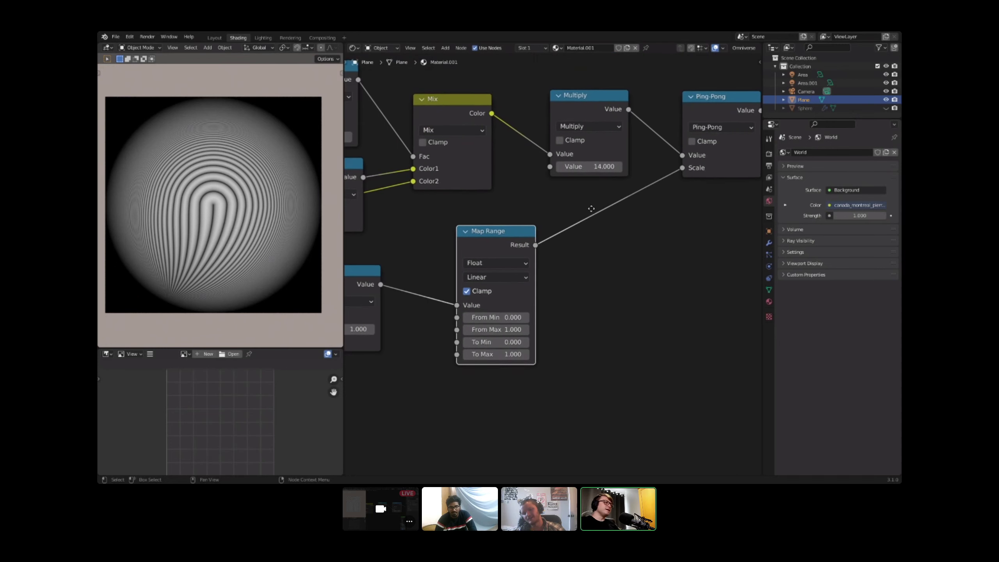
middle_drag(522, 339, 628, 315)
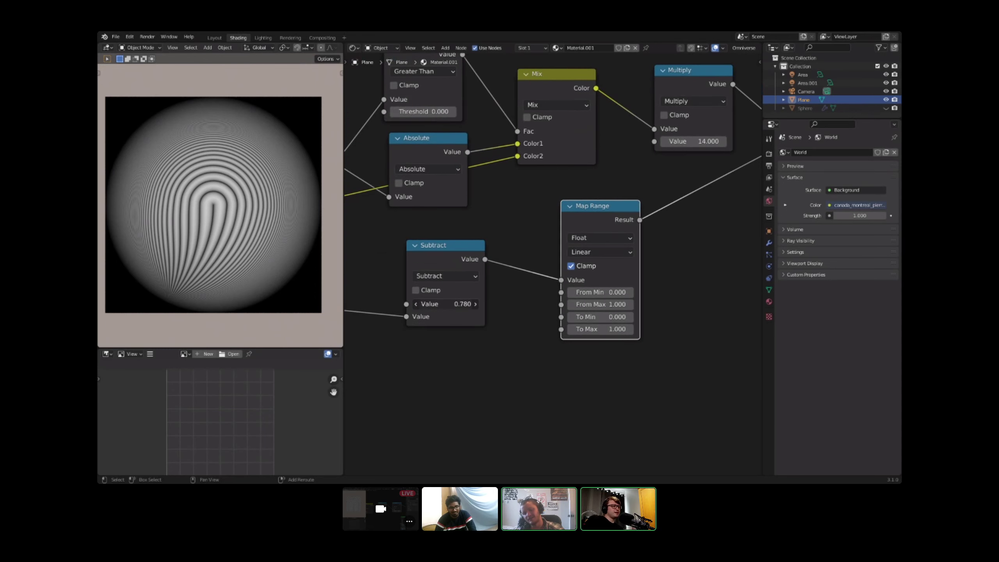
mouse_move(444, 304)
mouse_down()
mouse_move(476, 303)
mouse_move(458, 302)
mouse_up()
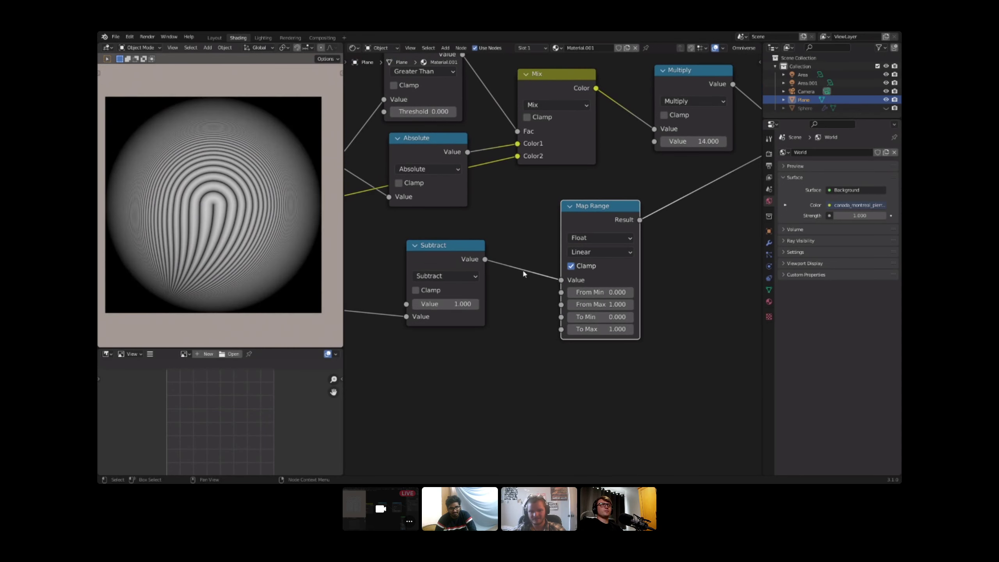
Step: Set Map Range's To Min to 0.280 while previewing its output, and return the preview to Ping-Pong
scroll(523, 274, up, 2)
ctrl+shift+click(410, 247)
ctrl+shift+click(603, 197)
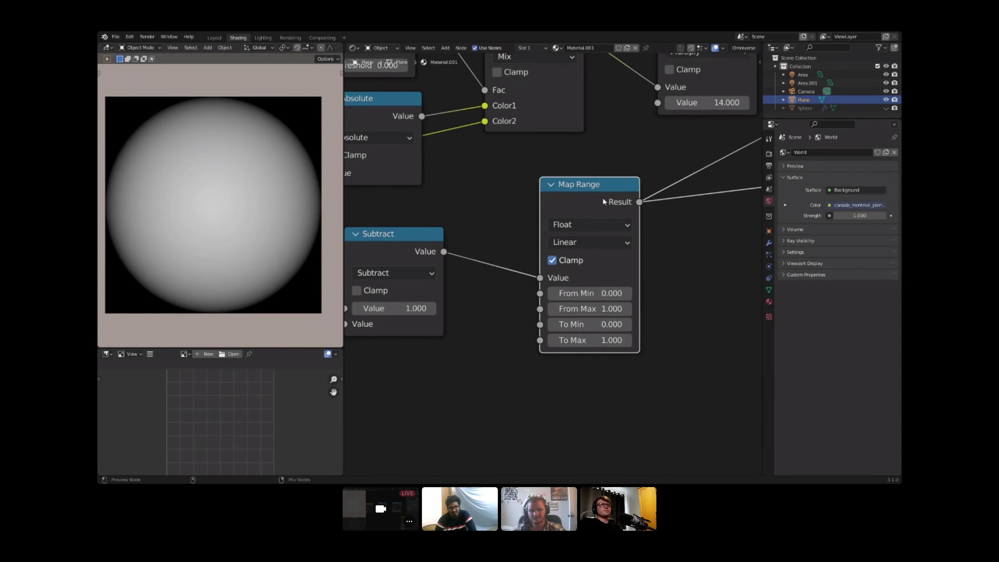
middle_drag(656, 248, 612, 258)
drag(559, 331, 613, 332)
middle_drag(629, 275, 390, 406)
ctrl+shift+click(603, 173)
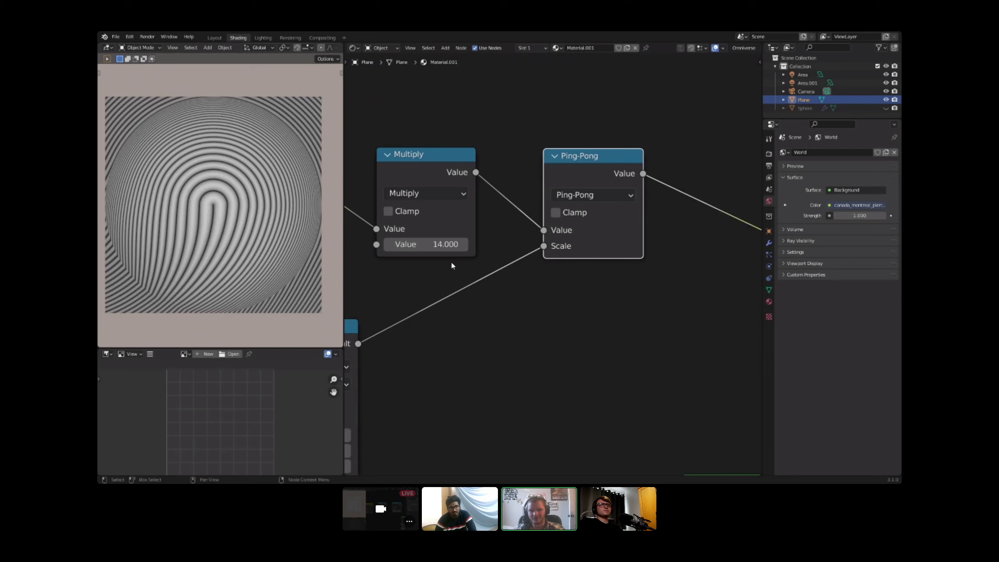
Step: Add a Mix node on the link after Ping-Pong, with the Ping-Pong value feeding Color1
middle_drag(444, 264, 576, 214)
middle_drag(394, 278, 519, 229)
scroll(520, 229, down, 4)
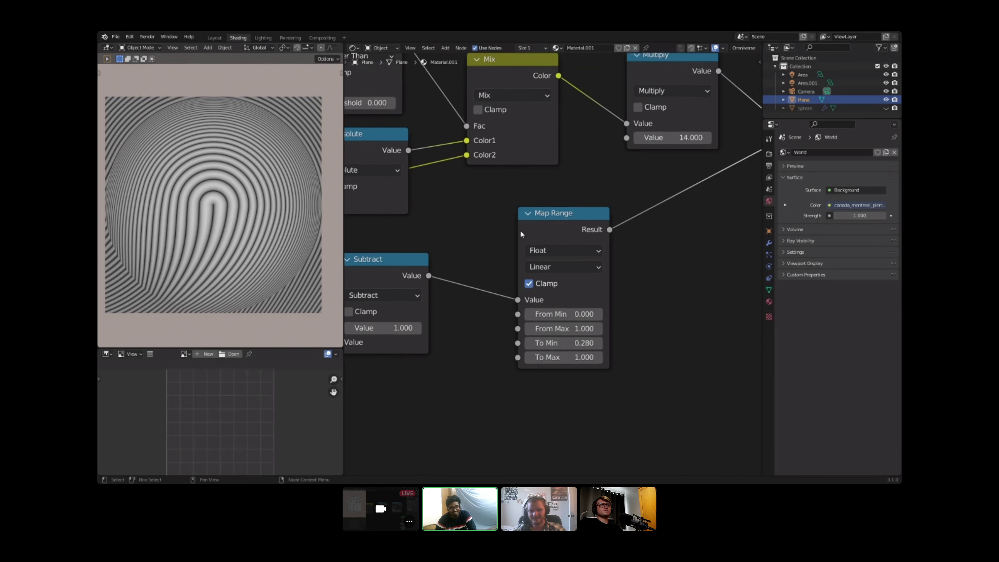
middle_drag(563, 201, 537, 277)
scroll(556, 265, down, 1)
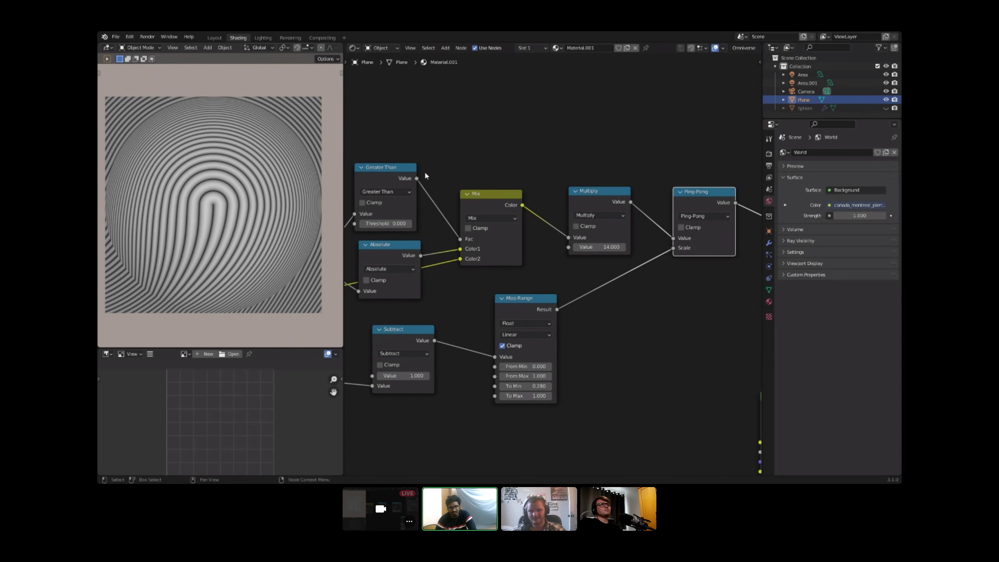
middle_drag(425, 176, 383, 177)
key(shift+a)
click(637, 151)
key(shift+a)
key(s)
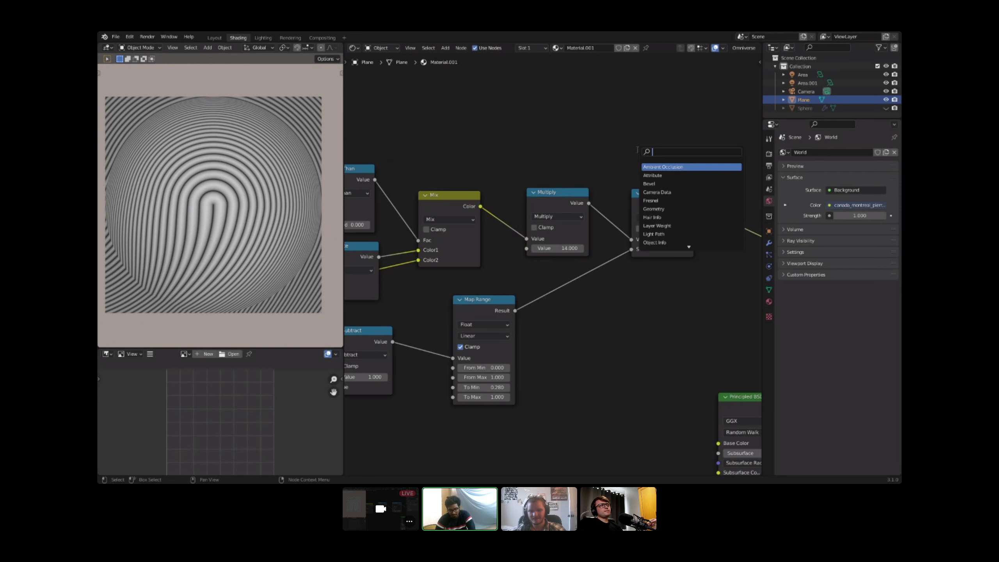
key(Return)
click(730, 182)
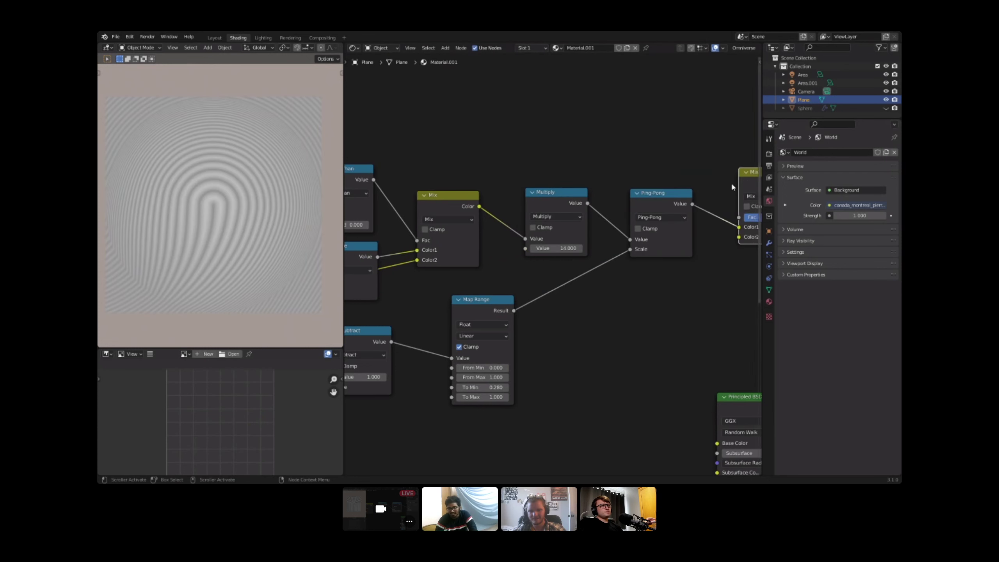
Step: Connect the Length node's value to the Fac input of the new Mix node
scroll(561, 203, down, 7)
scroll(444, 270, down, 2)
mouse_move(394, 292)
middle_down()
mouse_move(443, 270)
mouse_move(395, 284)
middle_up()
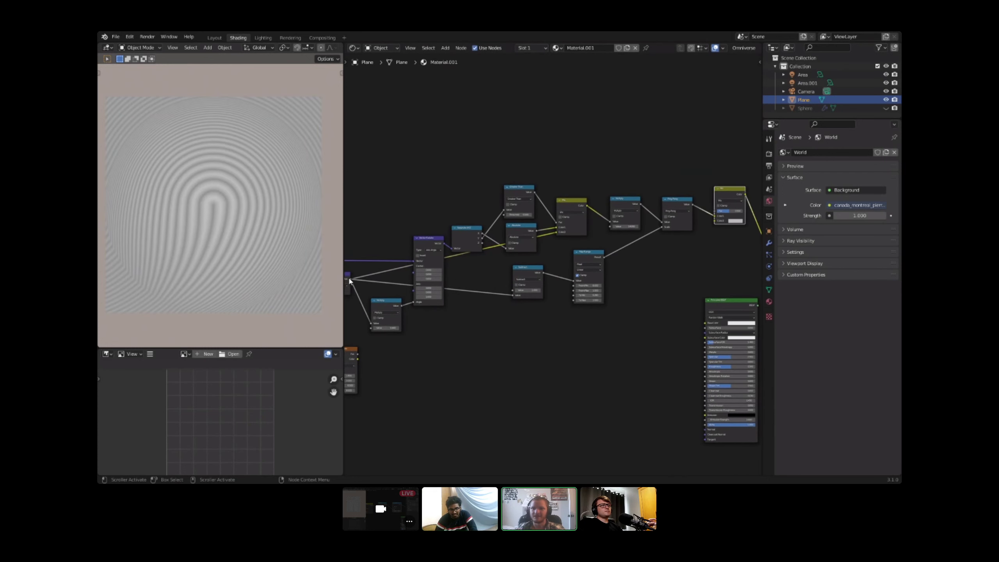
drag(713, 213, 714, 215)
scroll(583, 248, up, 4)
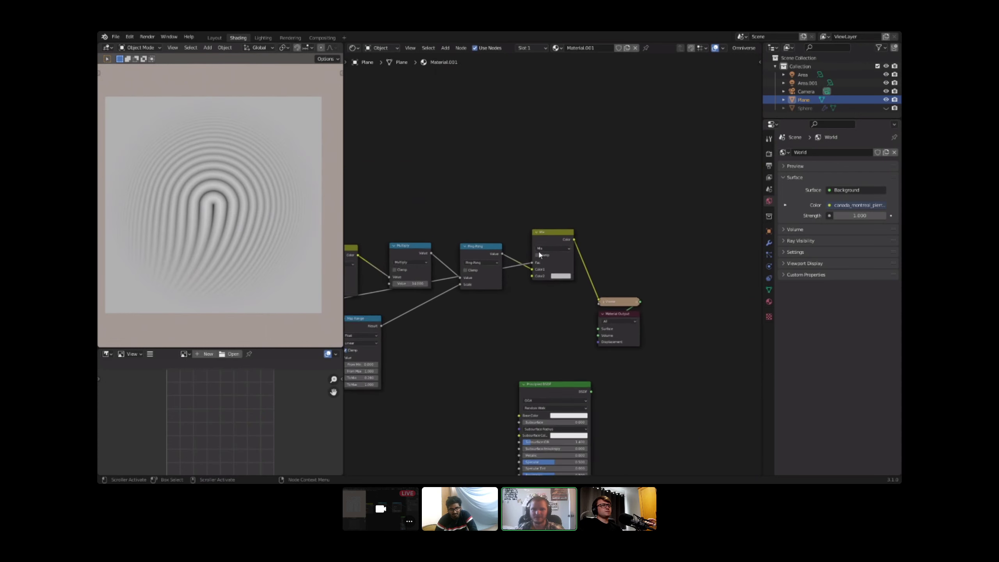
mouse_move(558, 237)
middle_down()
mouse_move(622, 221)
mouse_move(552, 247)
middle_up()
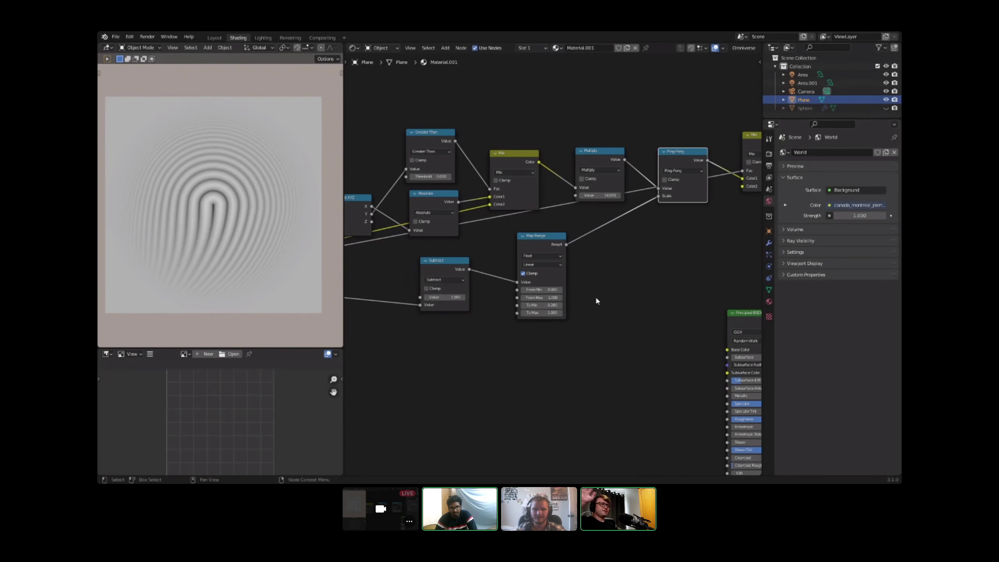
Step: Delete the unused Noise Texture node below the Length node
scroll(578, 273, down, 3)
scroll(418, 301, up, 1)
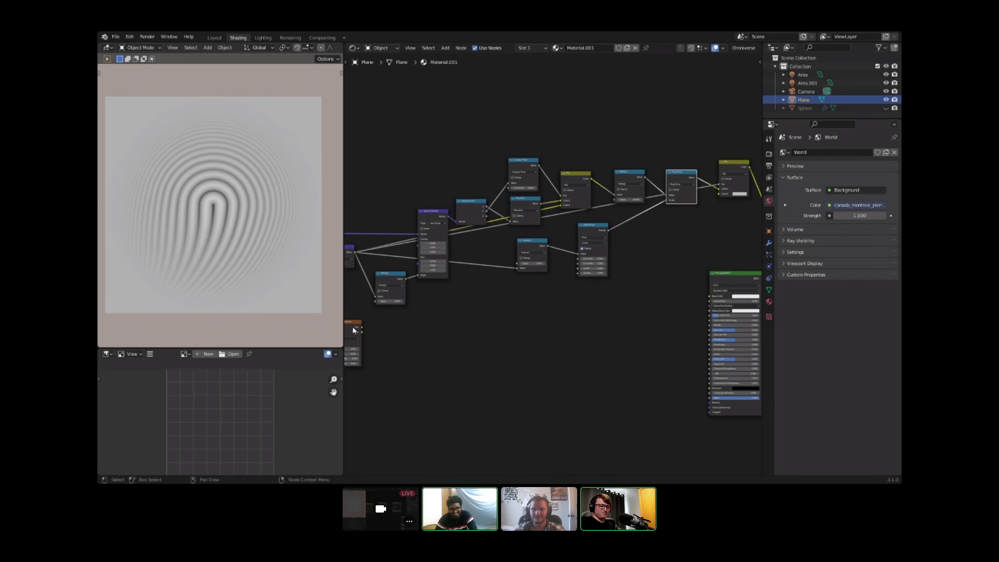
drag(353, 326, 481, 335)
key(x)
middle_drag(659, 280, 489, 320)
scroll(488, 320, up, 5)
scroll(546, 264, up, 5)
middle_drag(544, 268, 590, 259)
scroll(538, 280, up, 2)
scroll(531, 283, down, 1)
scroll(586, 263, down, 5)
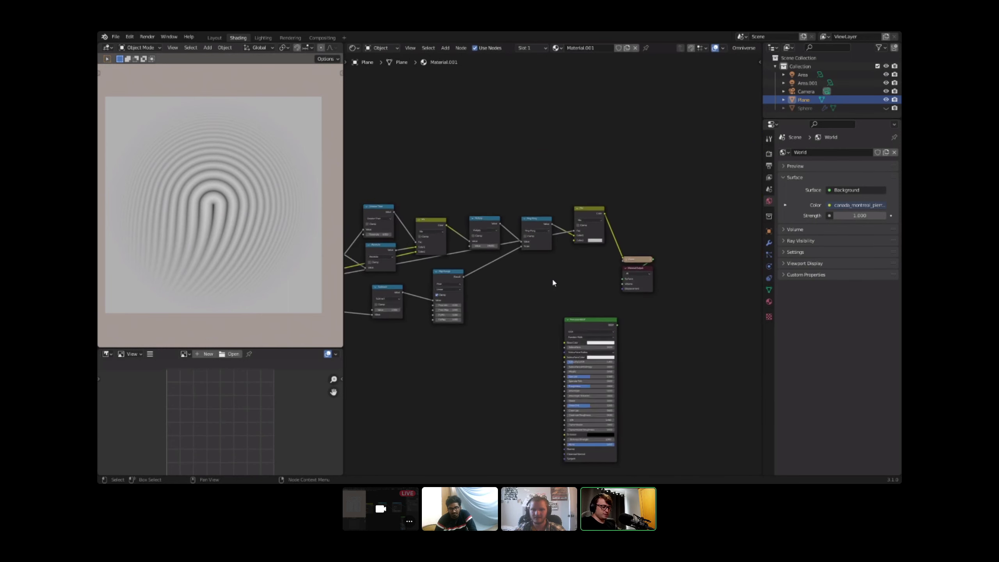
Step: Copy the fingerprint nodes into the material named Material and place them above its existing network, without the extra Principled BSDF
drag(453, 202, 690, 285)
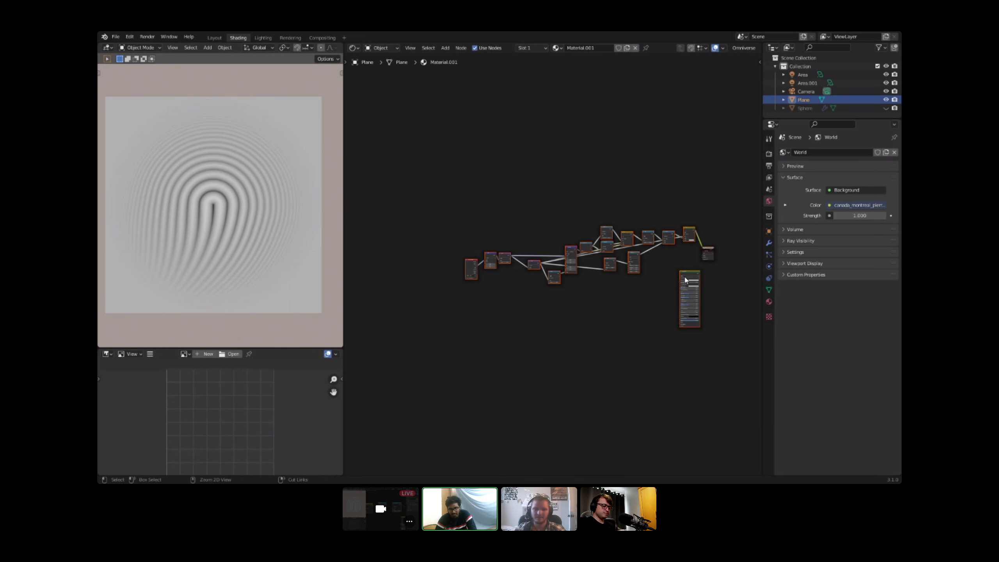
click(589, 60)
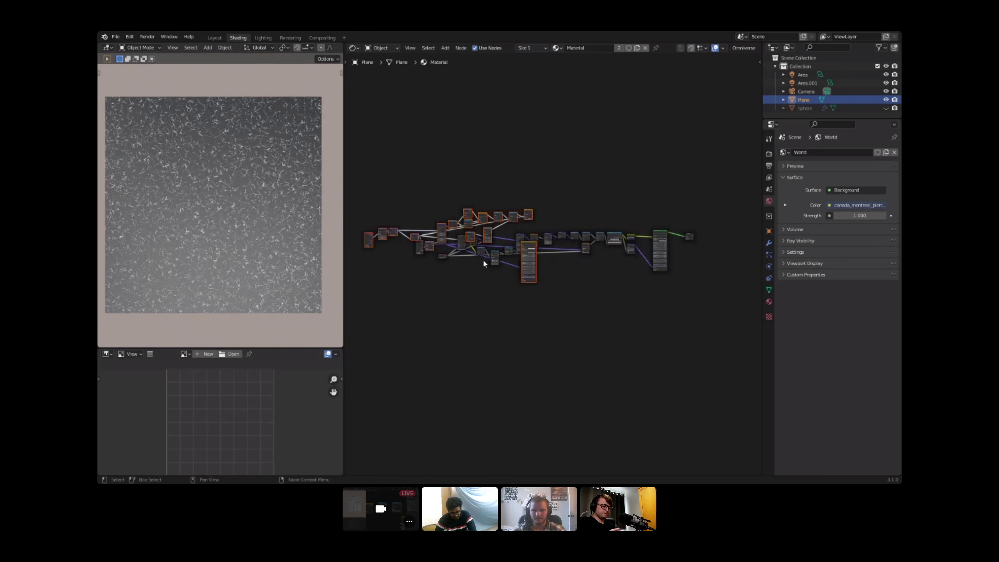
key(g)
click(683, 214)
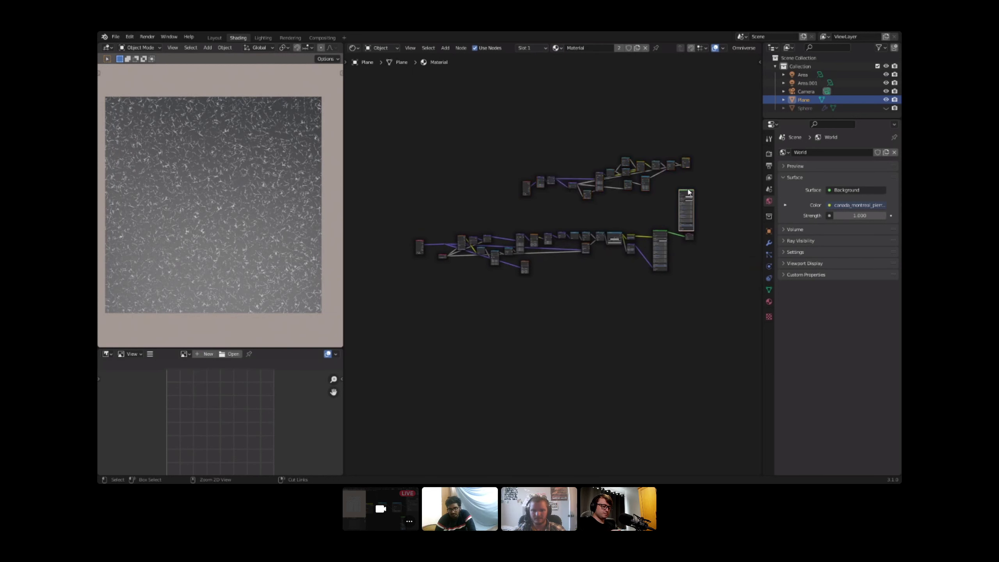
Step: Insert a reroute after the pasted Scale node and feed it from the existing network's Vector Rotate output
scroll(595, 208, up, 2)
scroll(576, 309, up, 5)
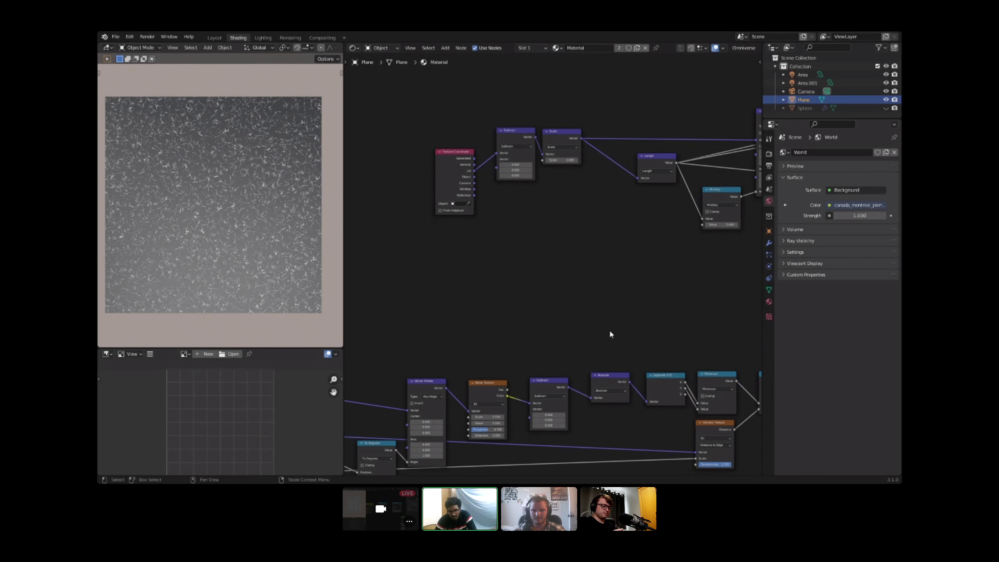
middle_drag(490, 361, 573, 362)
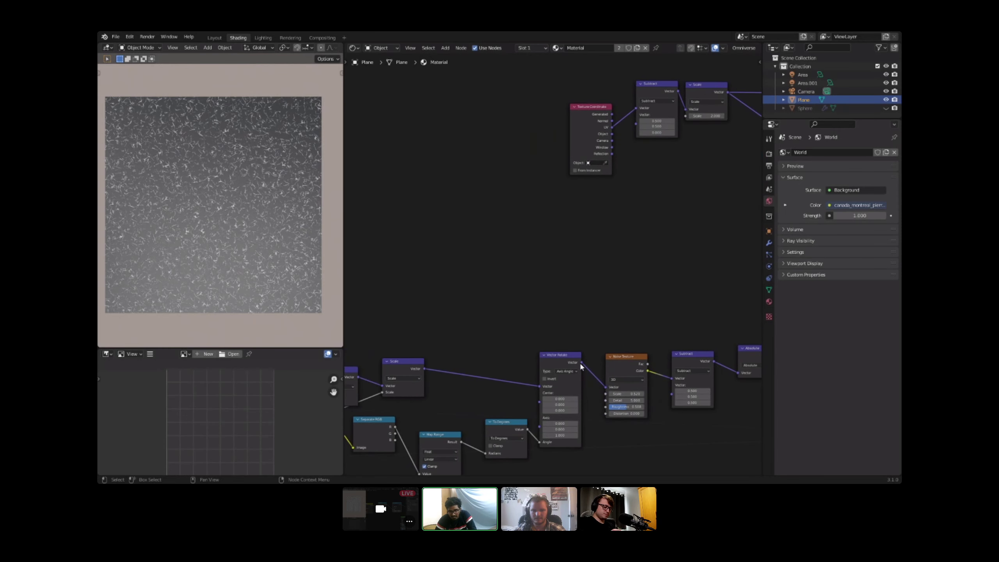
drag(641, 111, 624, 186)
shift+right_drag(738, 76, 737, 114)
middle_drag(668, 190, 601, 216)
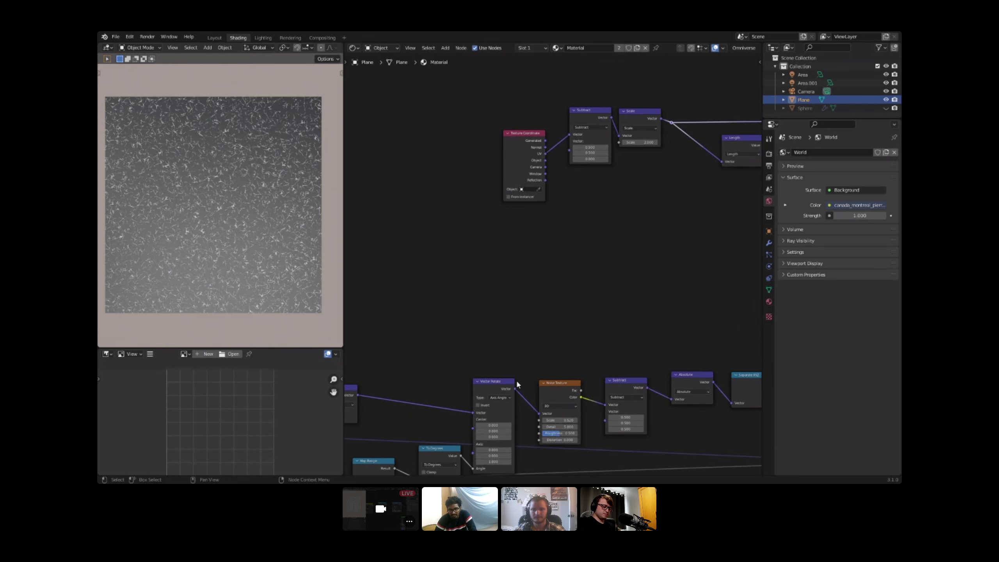
drag(670, 122, 670, 122)
middle_drag(670, 122, 448, 200)
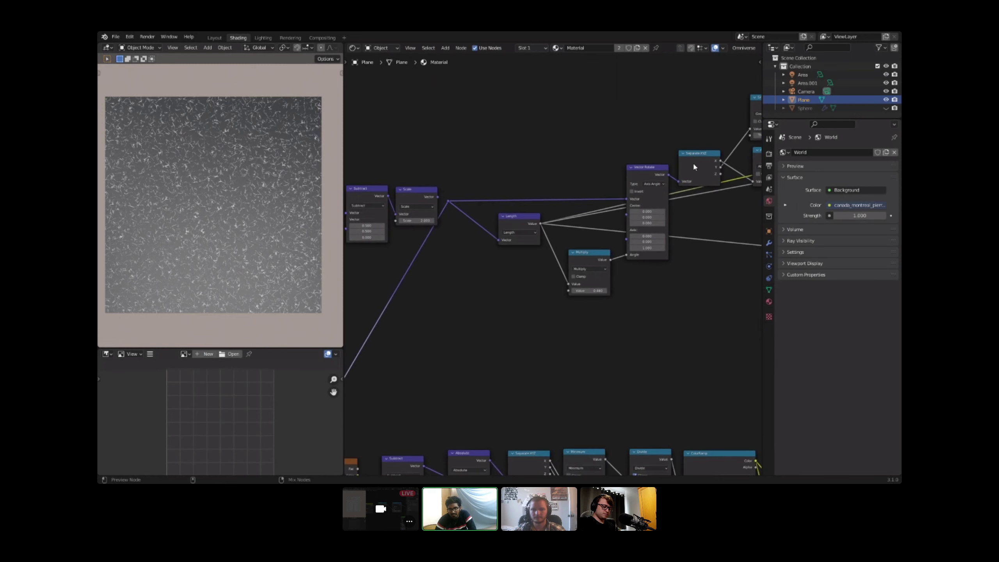
Step: Preview the pasted Ping-Pong output and inspect the fingerprint pattern in a maximized 3D viewport
middle_drag(693, 162, 422, 214)
ctrl+shift+click(722, 174)
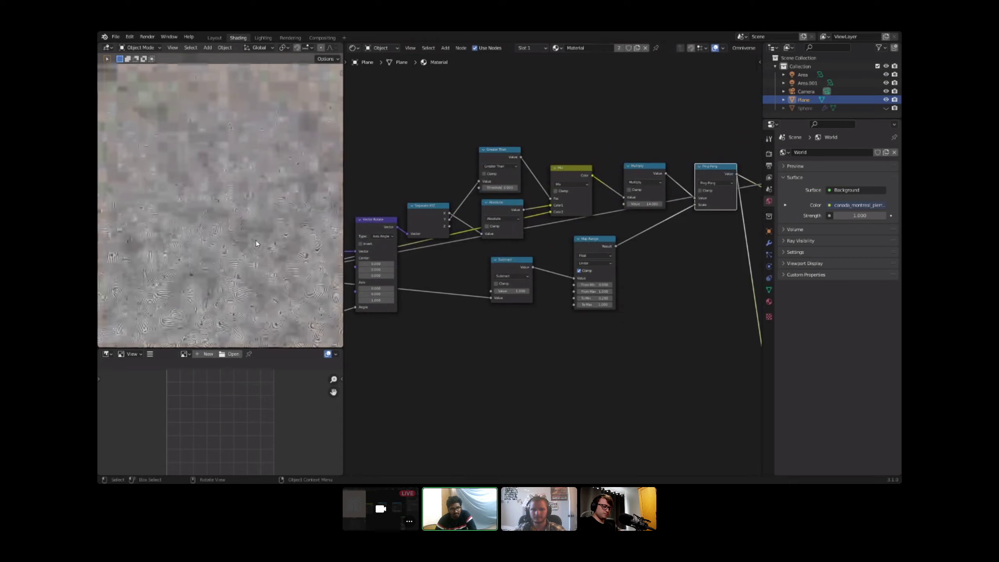
key(ctrl+space)
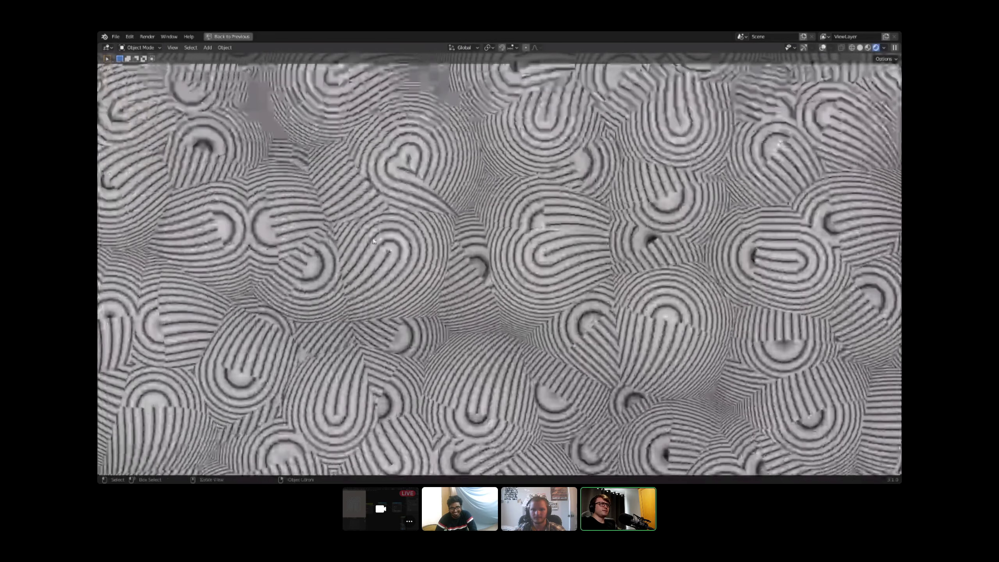
key(ctrl+space)
Step: Move the final Mix node farther away from Ping-Pong to make room
scroll(614, 270, down, 4)
middle_drag(614, 270, 497, 227)
middle_drag(544, 348, 617, 285)
scroll(618, 286, up, 4)
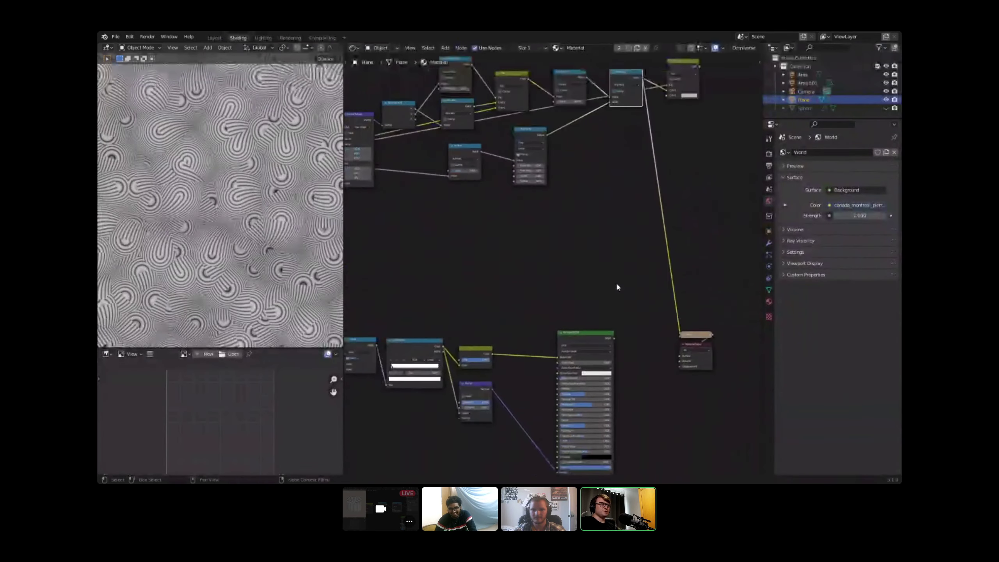
middle_drag(503, 318, 460, 439)
scroll(649, 179, up, 4)
middle_drag(651, 179, 618, 196)
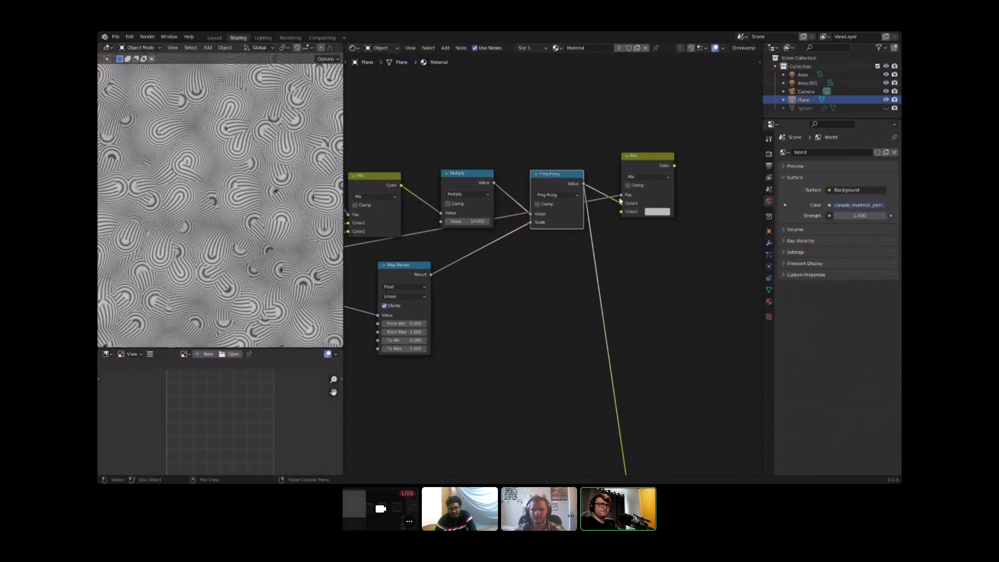
drag(637, 177, 728, 140)
Step: Duplicate Ping-Pong as a Subtract node fed by Ping-Pong's value, preview it and subtract 0.500
middle_drag(623, 200, 562, 199)
click(480, 174)
key(shift+s)
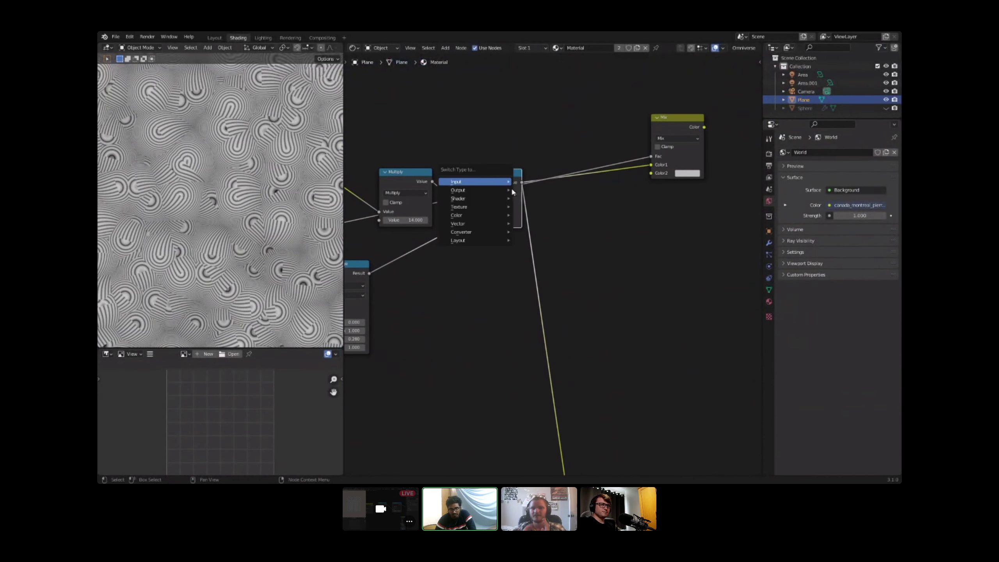
key(shift+d)
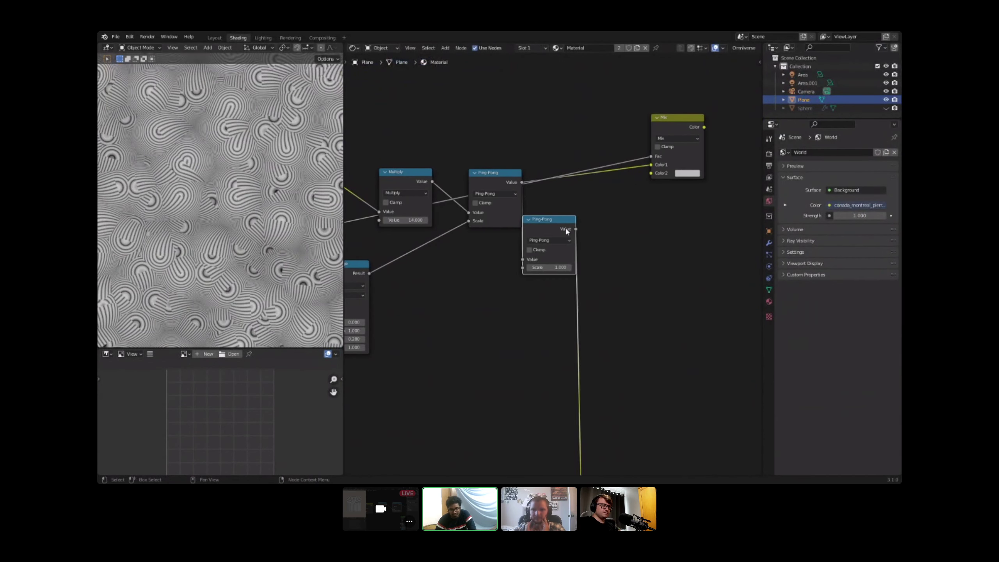
click(564, 241)
click(564, 240)
click(568, 270)
scroll(591, 255, up, 7)
middle_drag(592, 255, 561, 268)
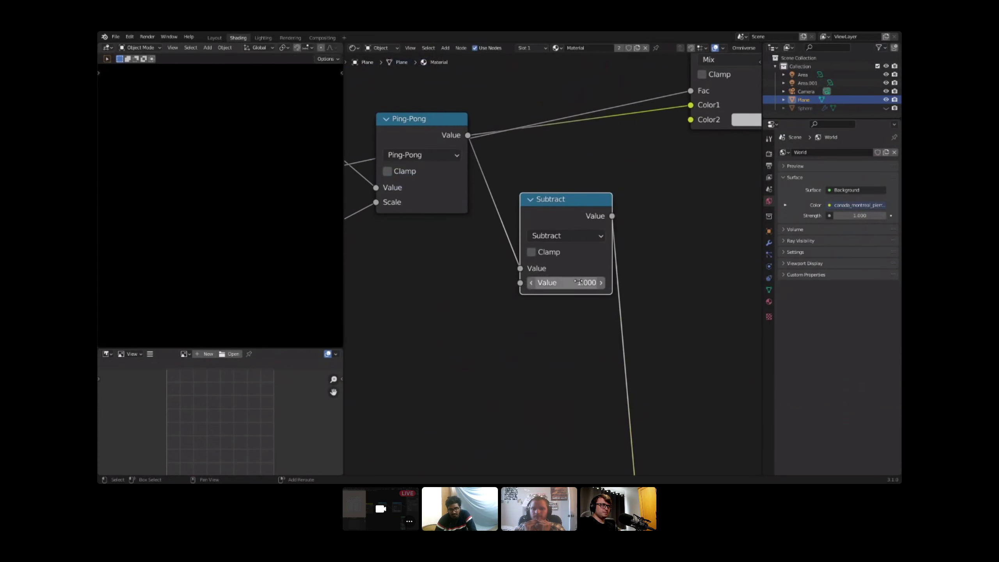
mouse_move(585, 283)
mouse_down()
mouse_move(565, 283)
mouse_move(585, 283)
mouse_up()
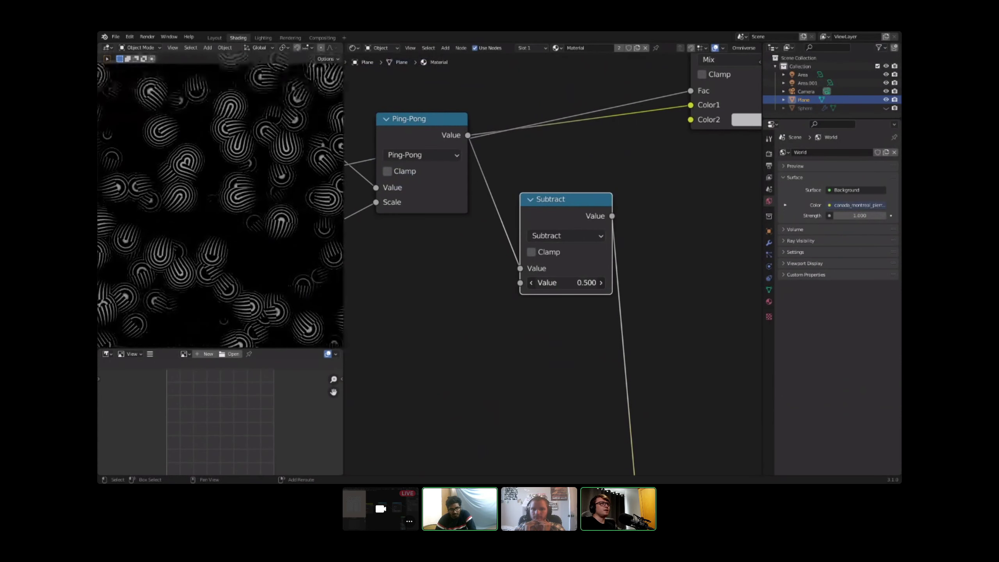
Step: Set the Map Range node's To Min to -0.100 and To Max to 0.840, checking the scattered fingerprints at different distances
scroll(232, 186, down, 5)
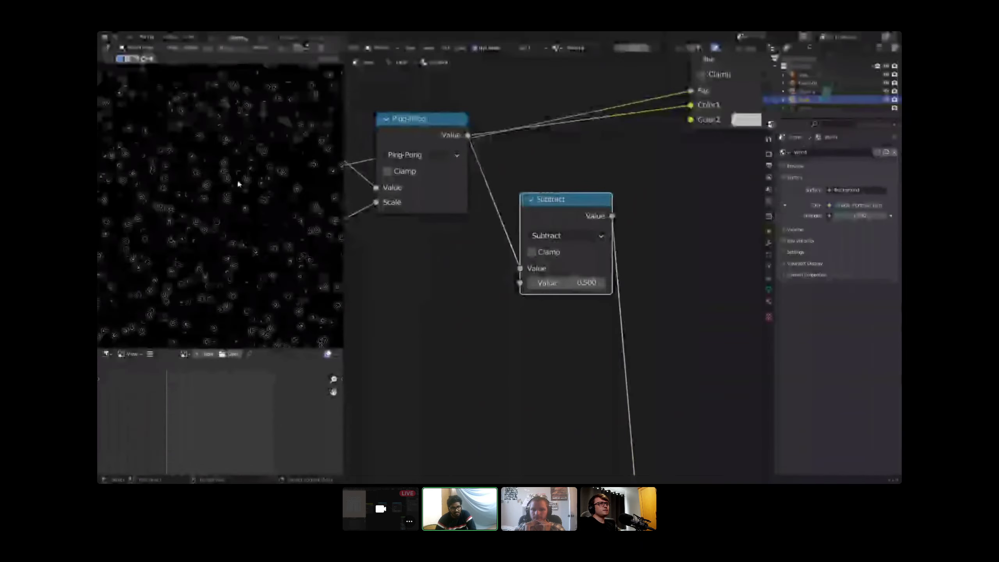
scroll(239, 184, up, 2)
scroll(242, 186, up, 3)
middle_drag(469, 186, 623, 234)
middle_drag(453, 352, 604, 282)
scroll(604, 282, down, 1)
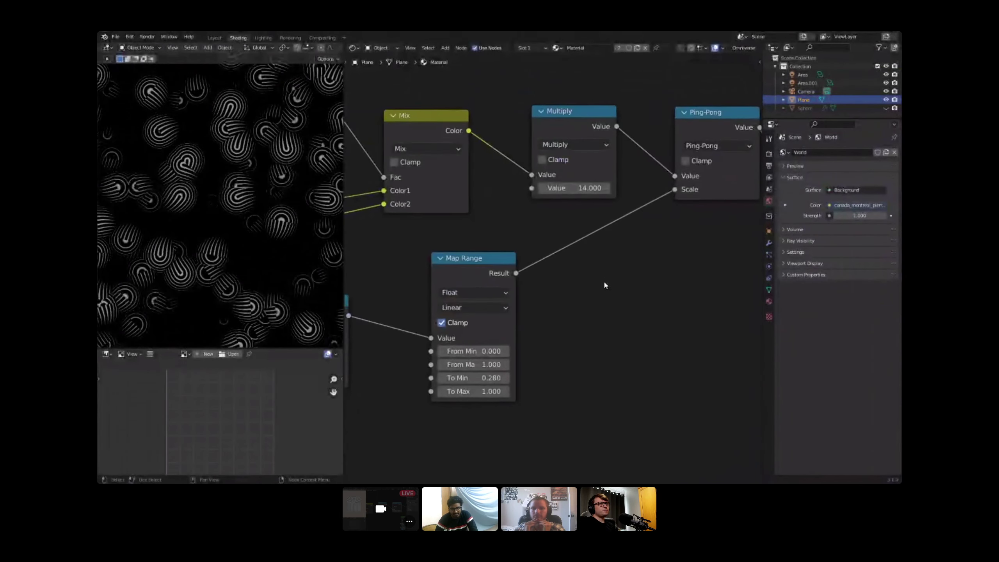
drag(491, 381, 461, 391)
right_click(491, 380)
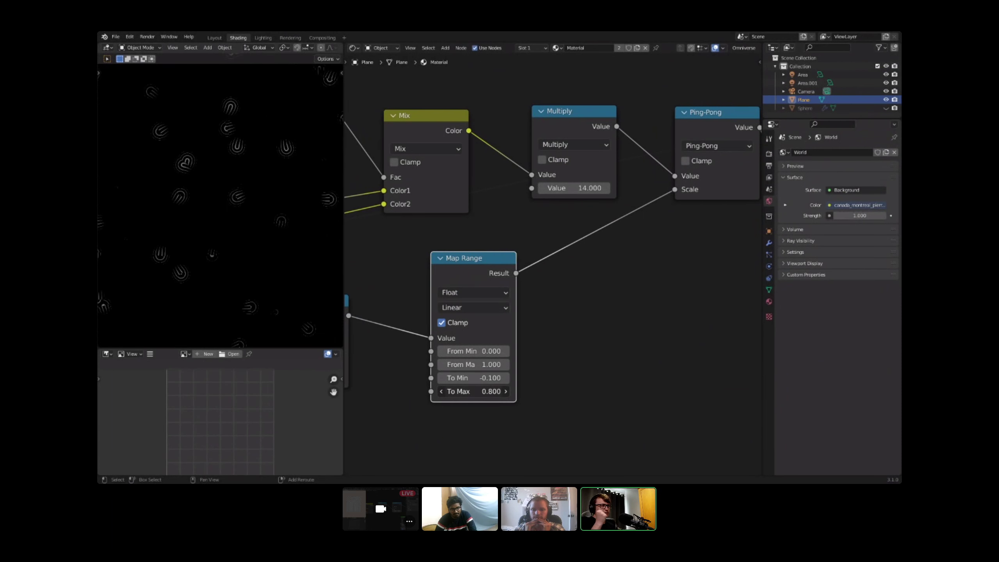
scroll(293, 256, down, 13)
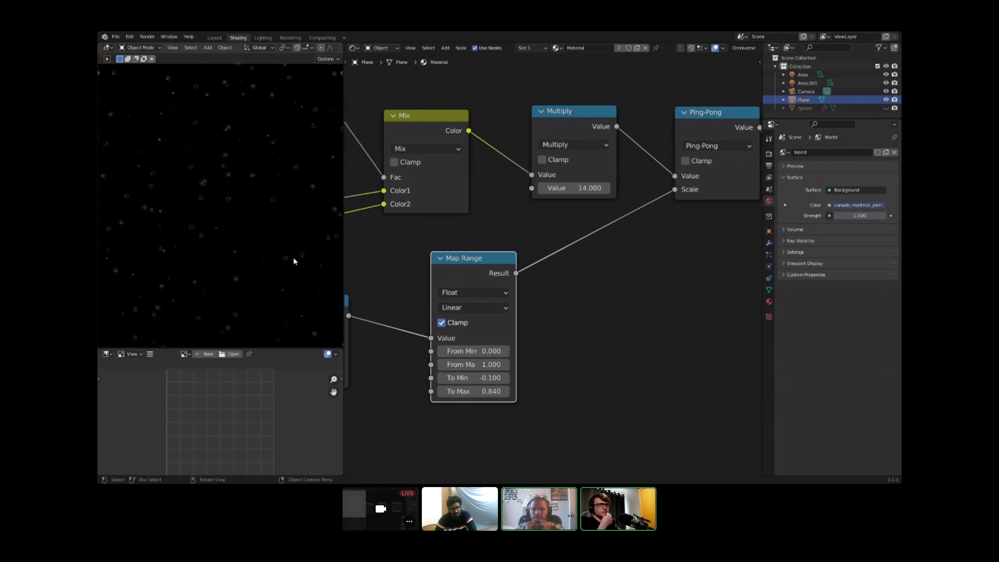
scroll(289, 259, up, 12)
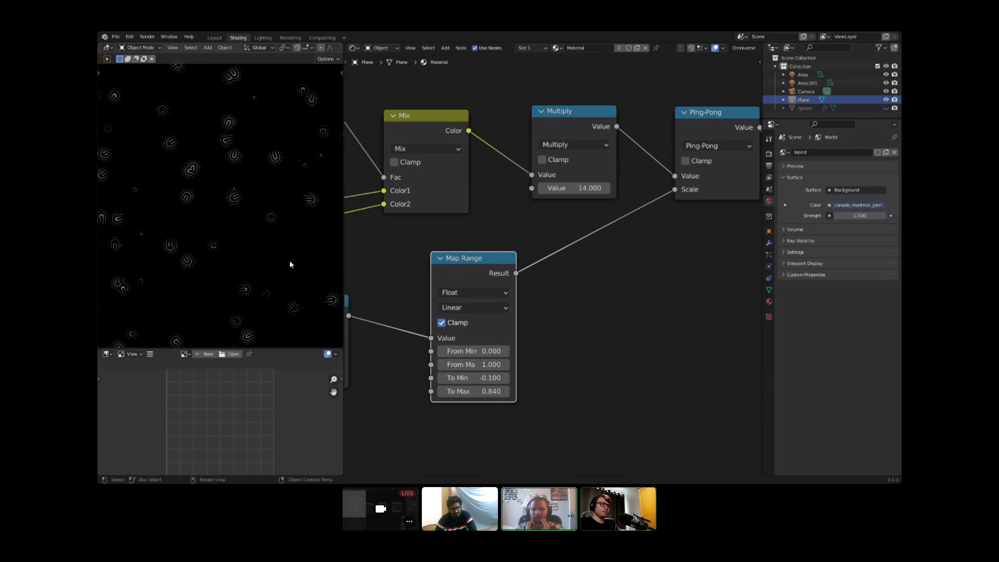
Step: Remove the leftover coordinate, mapping and scale nodes before the reroute that feeds the fingerprint network
middle_drag(444, 319, 285, 293)
scroll(476, 287, down, 2)
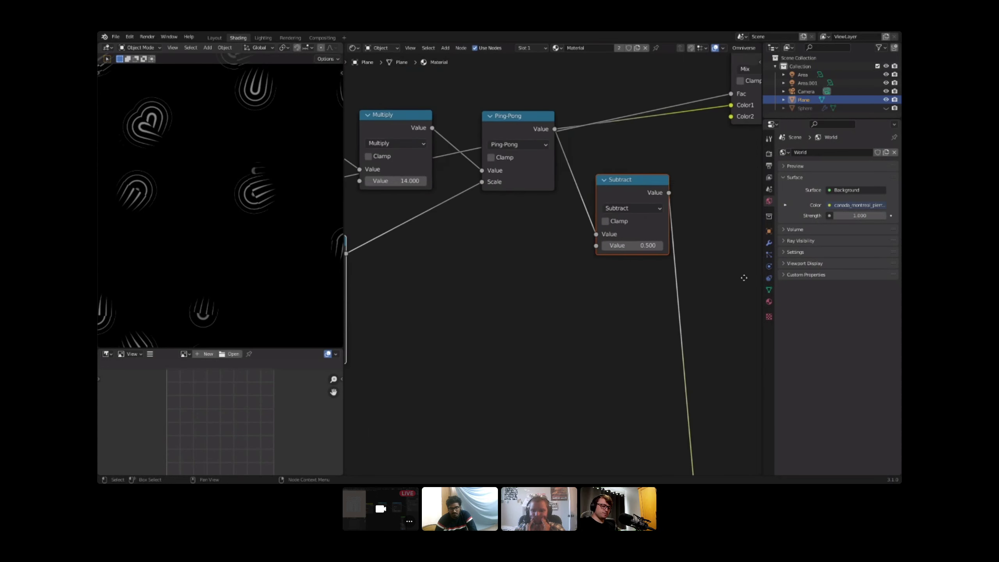
scroll(660, 270, down, 3)
middle_drag(612, 258, 646, 113)
scroll(590, 252, down, 6)
scroll(590, 252, down, 3)
middle_drag(545, 269, 811, 234)
scroll(579, 235, down, 2)
scroll(489, 207, up, 1)
middle_drag(489, 206, 506, 231)
drag(441, 160, 518, 195)
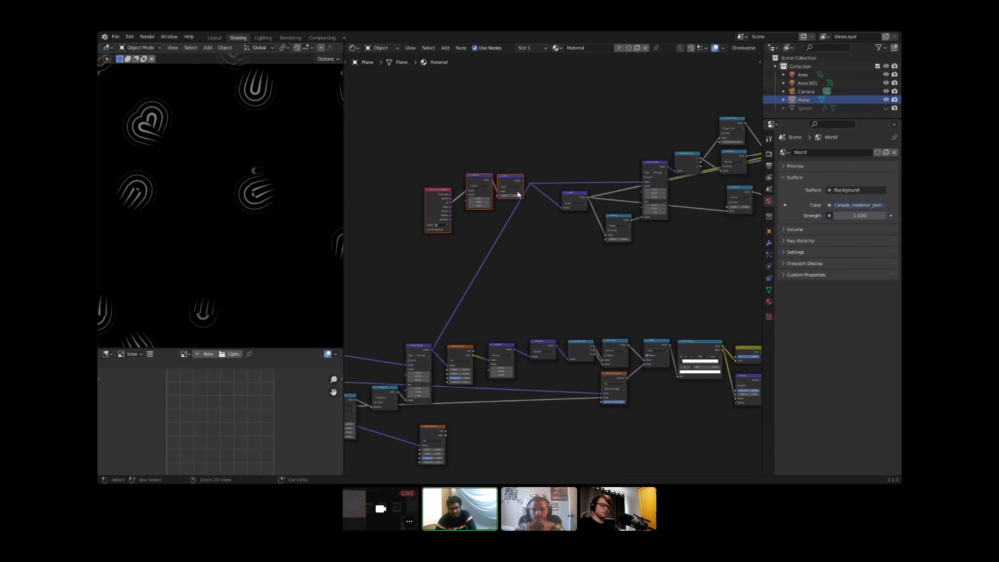
Step: Inspect one fingerprint's ridges up close and move the viewer and Material Output nodes nearer to the Subtract node
scroll(475, 262, up, 5)
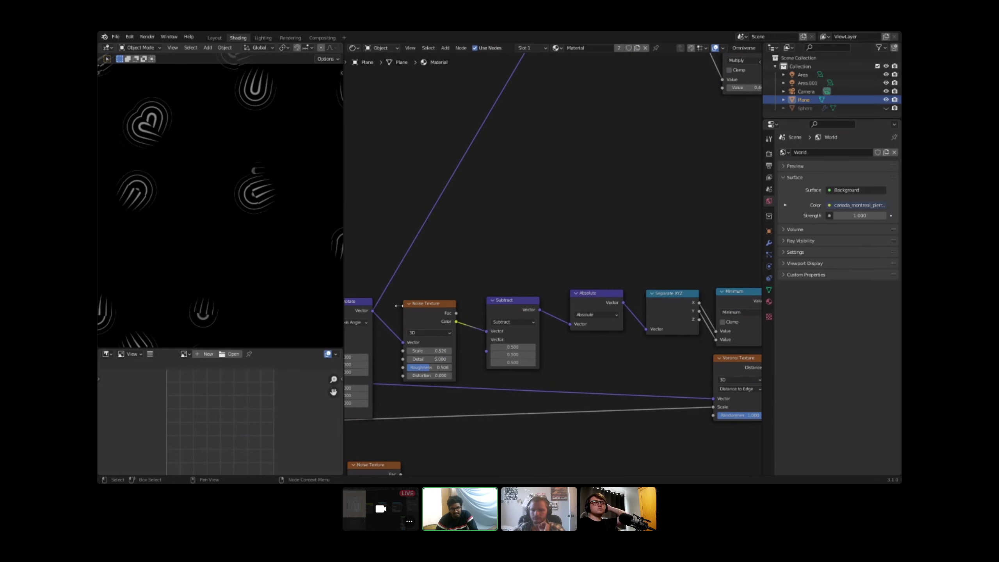
scroll(256, 207, up, 8)
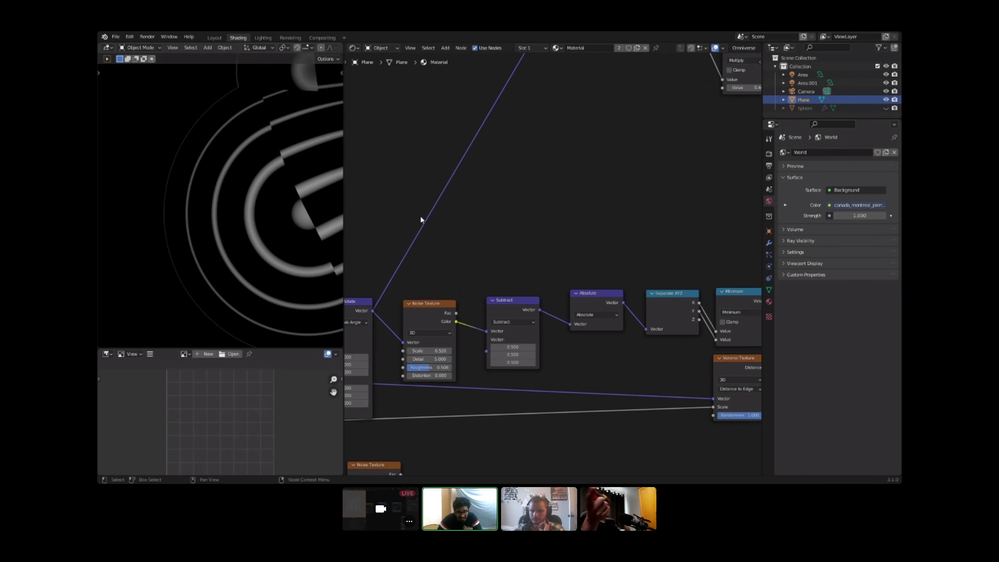
scroll(421, 219, down, 5)
mouse_move(597, 238)
middle_down()
mouse_move(519, 264)
mouse_move(629, 236)
mouse_move(540, 235)
mouse_move(509, 144)
mouse_move(586, 232)
middle_up()
scroll(536, 332, down, 1)
key(g)
click(664, 255)
scroll(586, 231, up, 3)
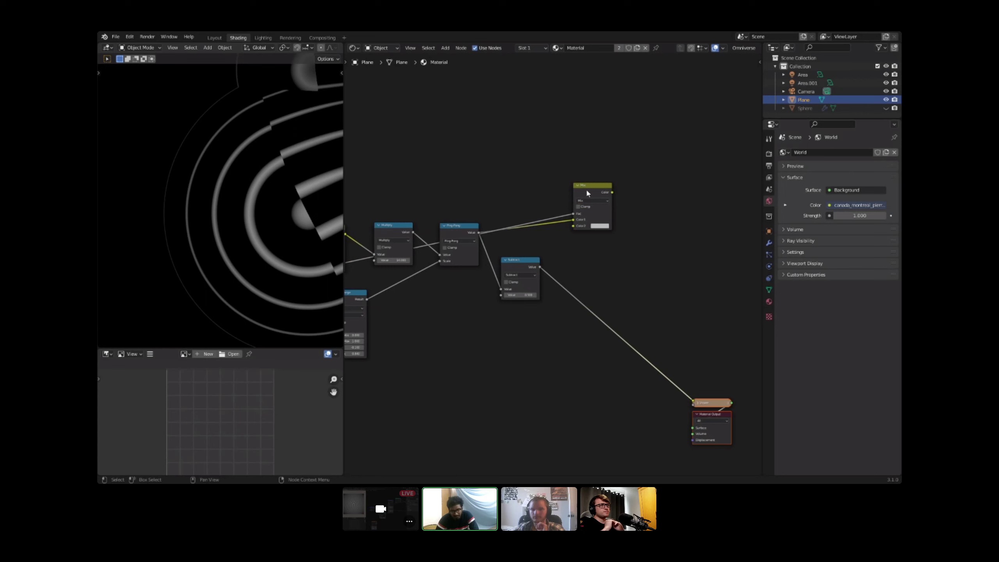
Step: Delete the Mix node after Ping-Pong while keeping its links, preview the Subtract output and align Subtract beside Ping-Pong
drag(590, 193, 489, 170)
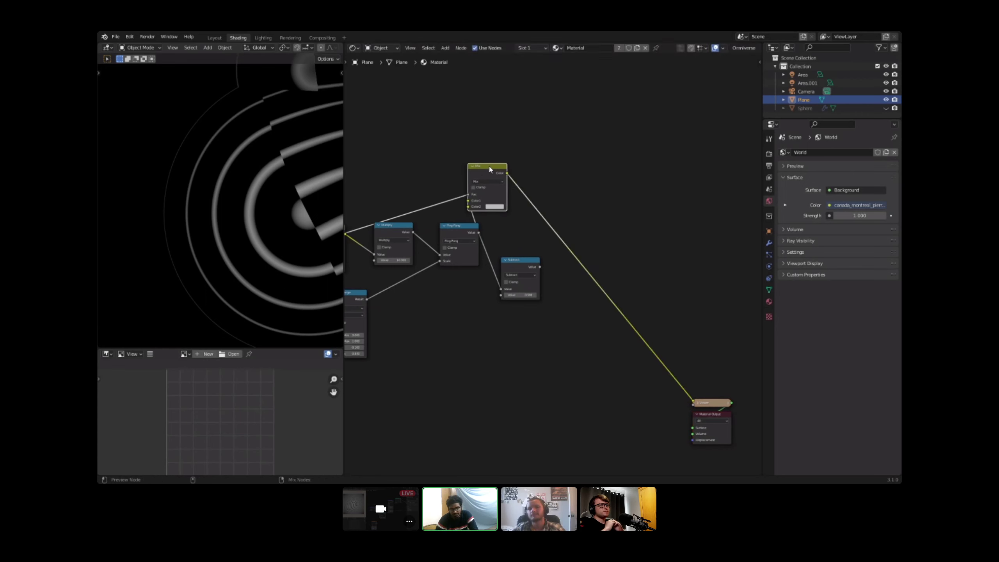
key(ctrl+x)
middle_drag(499, 184, 535, 233)
scroll(488, 240, down, 2)
scroll(535, 234, up, 3)
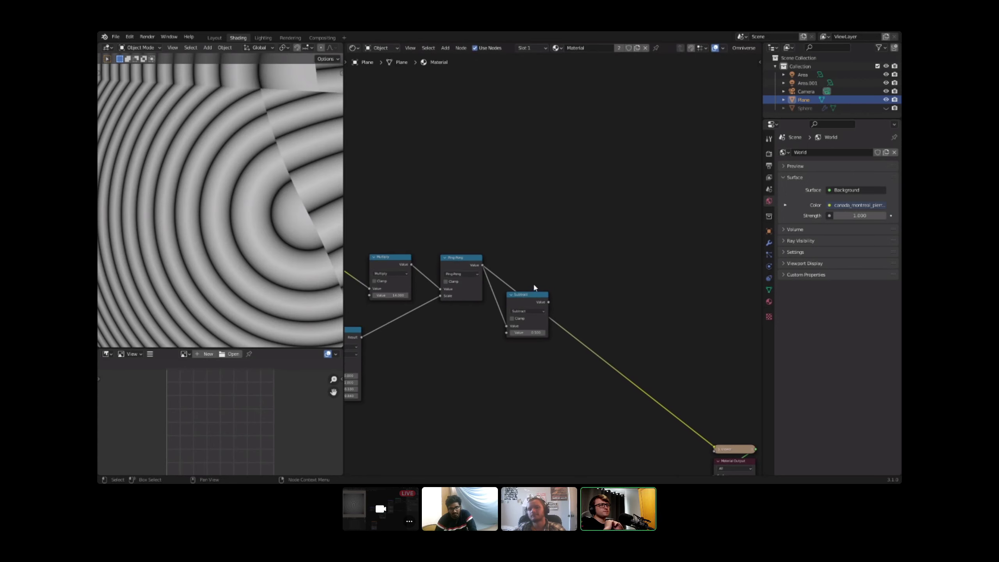
ctrl+shift+click(528, 305)
drag(528, 303, 525, 281)
Step: Set the Subtract node's value to 0.470 and check the fingerprint ridges in the 3D viewport
scroll(525, 282, up, 6)
middle_drag(526, 282, 510, 292)
drag(509, 335, 485, 335)
right_click(516, 335)
scroll(492, 277, down, 1)
middle_drag(492, 278, 649, 225)
scroll(613, 228, down, 2)
scroll(618, 232, up, 2)
drag(672, 277, 670, 277)
scroll(210, 216, down, 11)
shift+middle_drag(211, 215, 217, 270)
scroll(244, 205, up, 5)
shift+middle_drag(259, 156, 216, 230)
scroll(570, 243, down, 4)
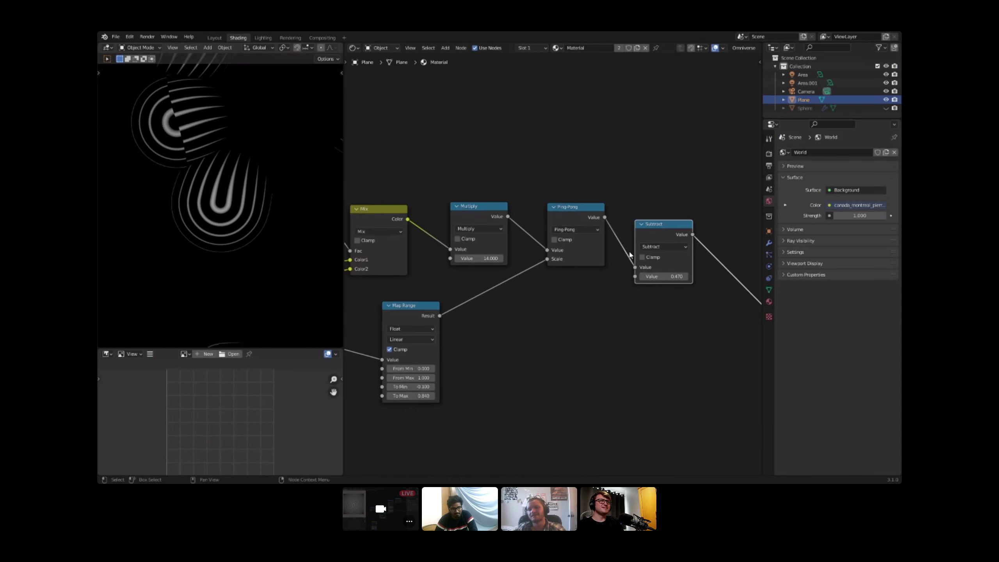
Step: Set the Map Range node's To Min to 0.160 and the Multiply value before Ping-Pong to 32.100
middle_drag(534, 285, 696, 193)
scroll(487, 271, down, 3)
middle_drag(482, 278, 611, 228)
scroll(611, 227, down, 2)
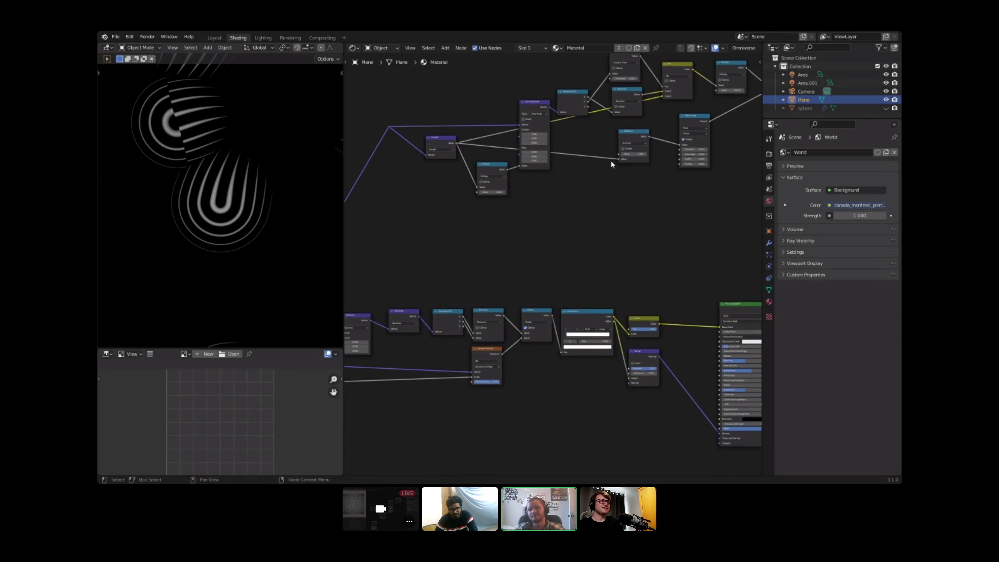
scroll(206, 237, down, 5)
scroll(497, 289, up, 4)
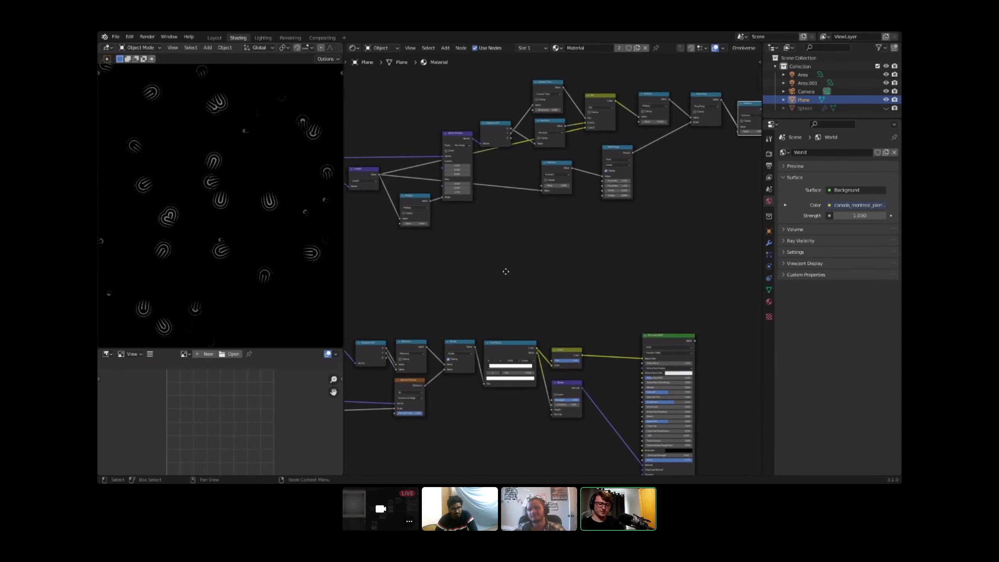
scroll(496, 289, up, 2)
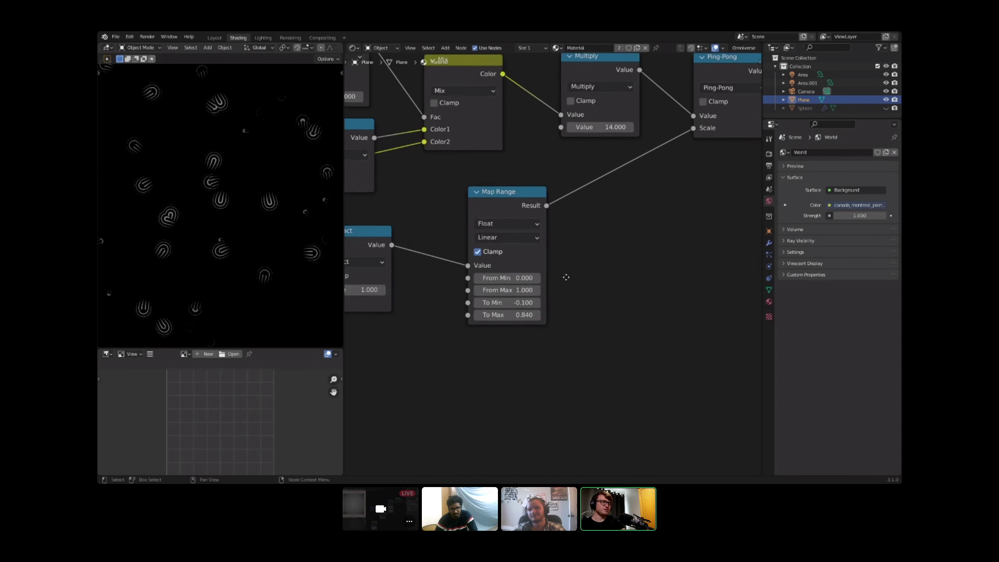
mouse_move(504, 306)
mouse_down()
mouse_move(523, 306)
mouse_move(504, 318)
mouse_up()
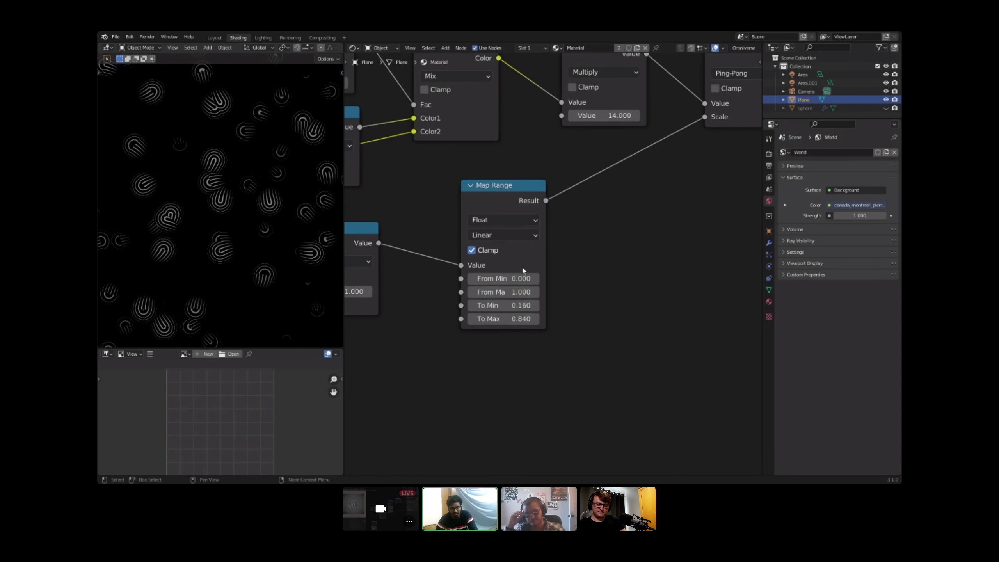
middle_drag(523, 271, 514, 361)
drag(594, 206, 621, 207)
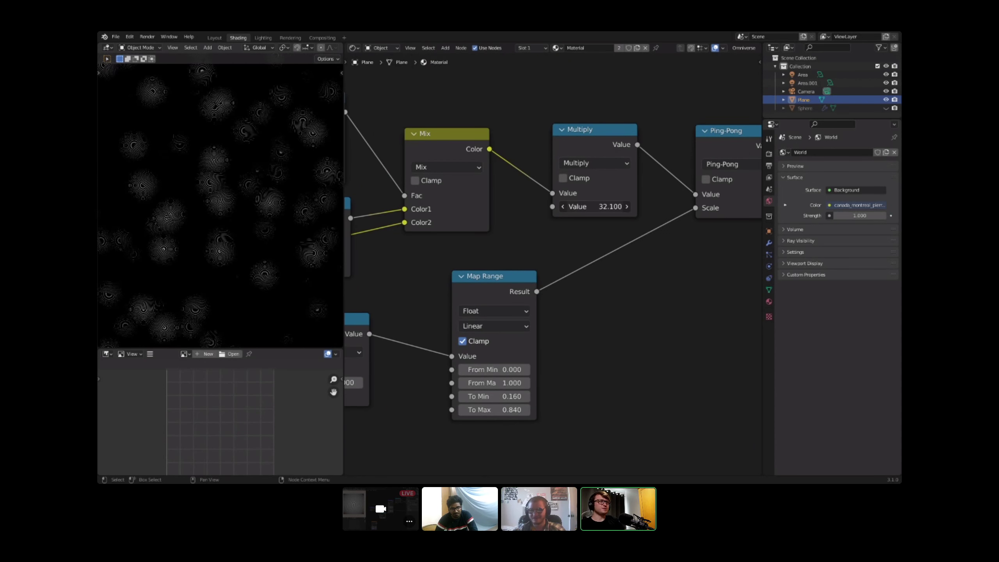
Step: Switch from Blender to the Discord call window
key(alt+Tab)
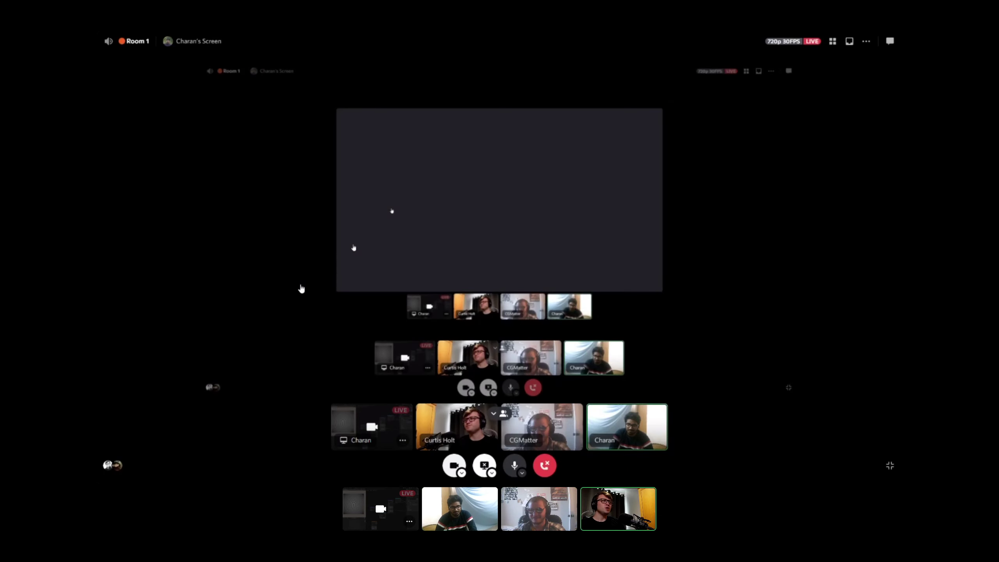
click(399, 290)
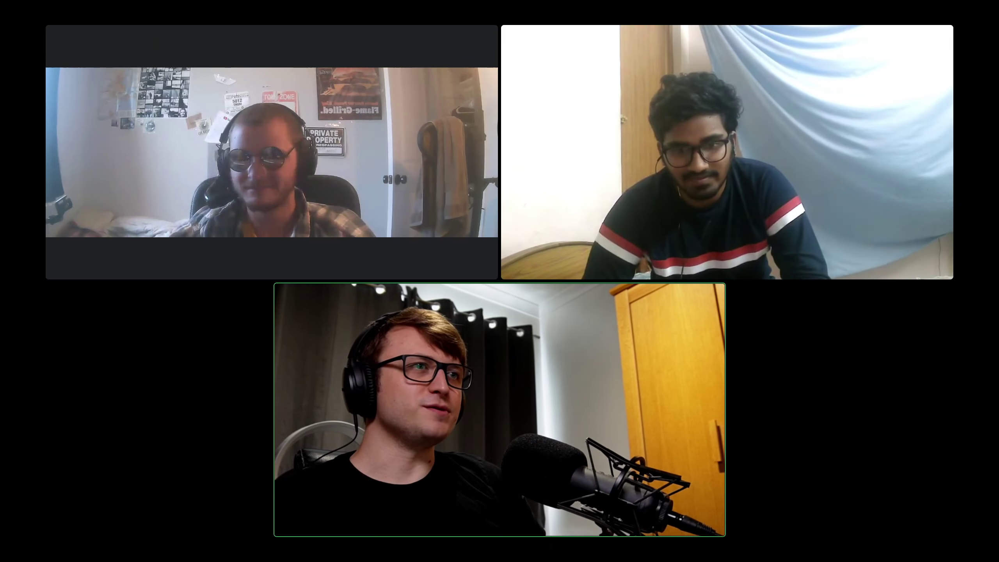